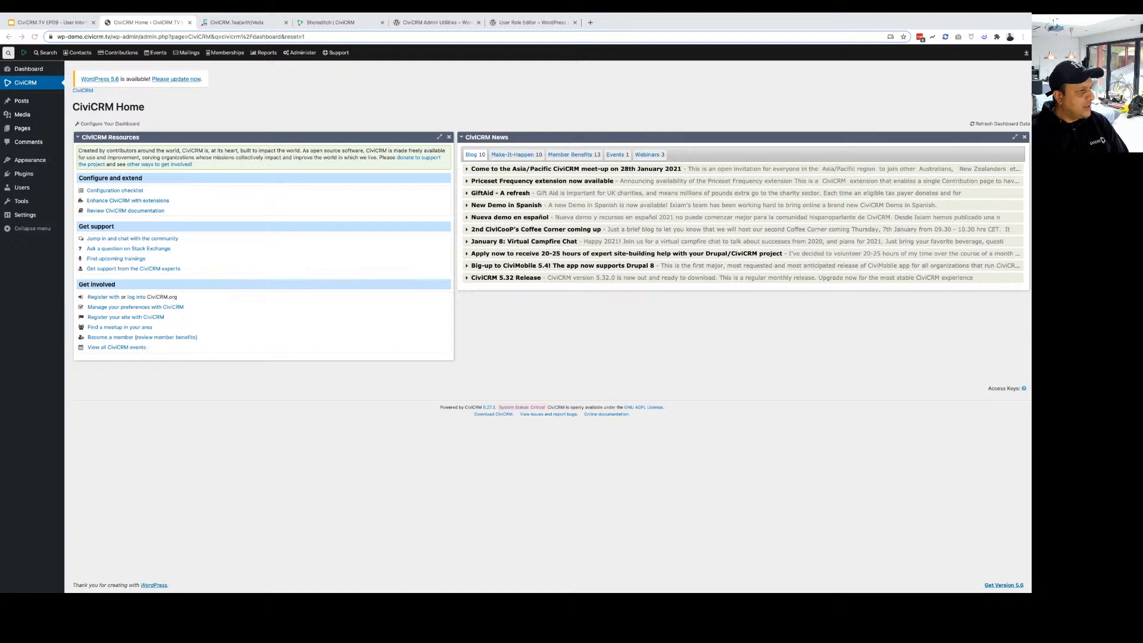
Go to Administer > System Settings > Extensions and scroll down the extensions list.
mouse_move(70, 15)
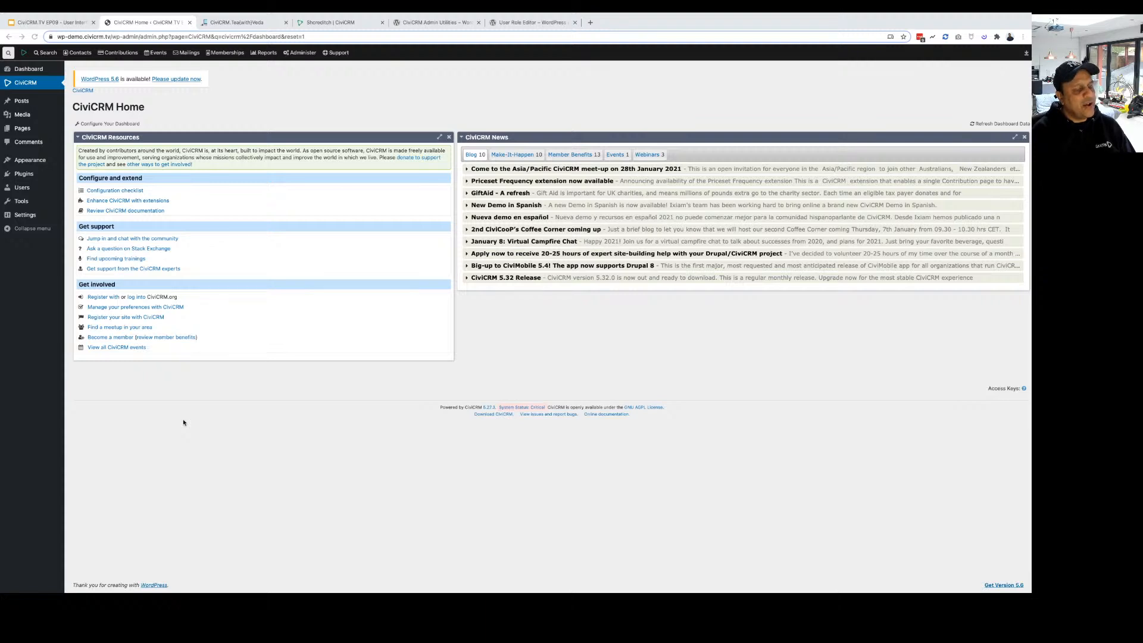
mouse_move(335, 24)
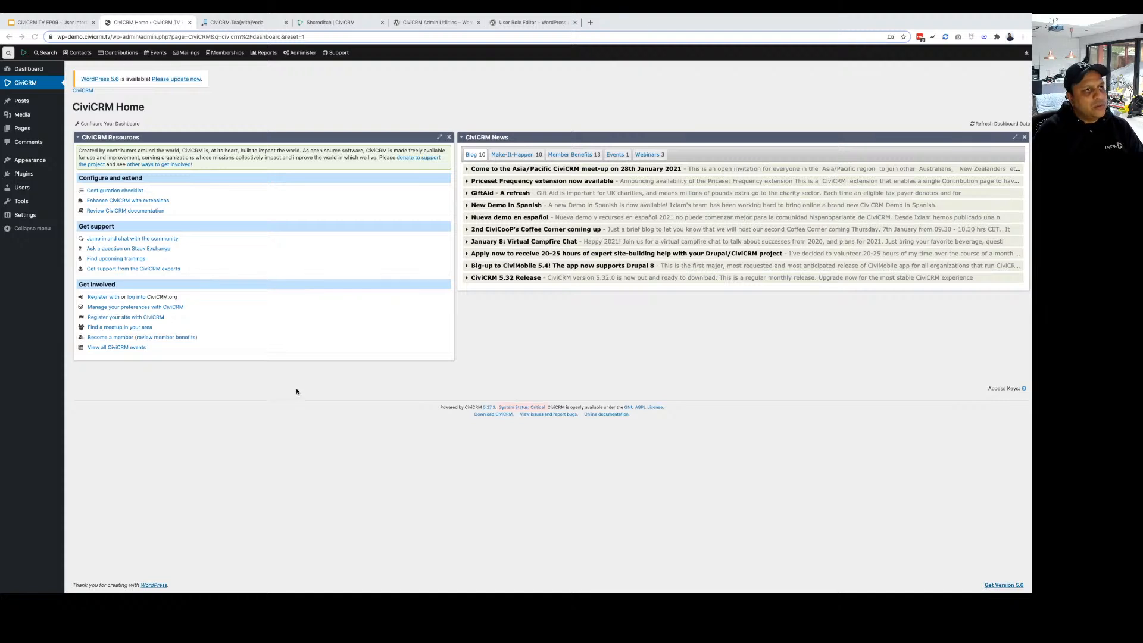
left_click(299, 54)
mouse_move(308, 121)
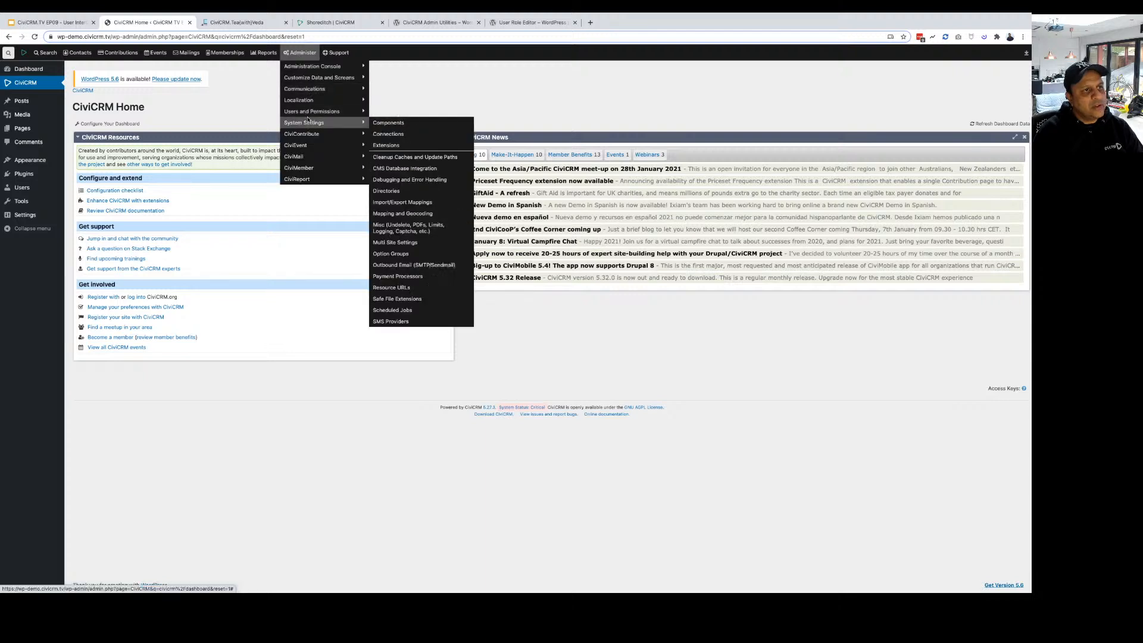
left_click(388, 144)
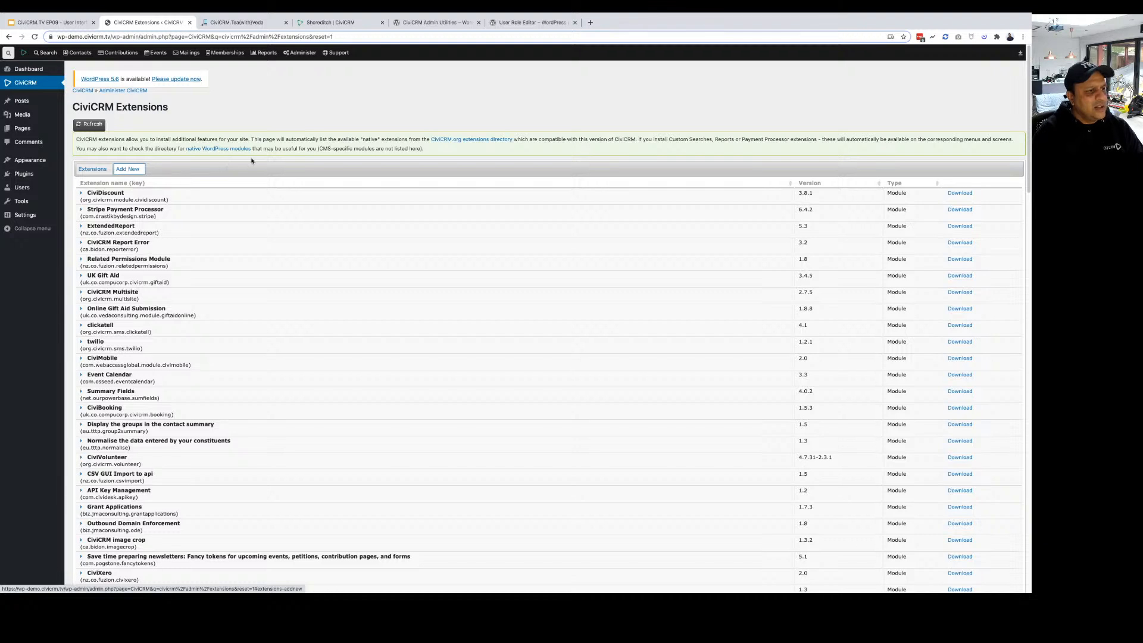
scroll(286, 372, "down", 3)
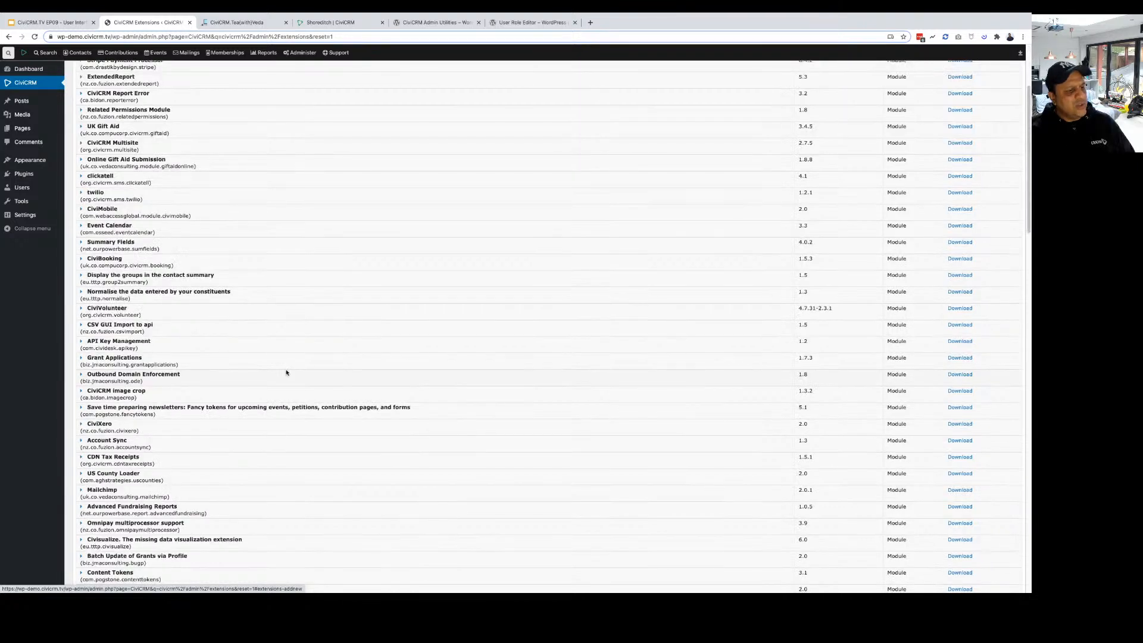
scroll(286, 372, "down", 3)
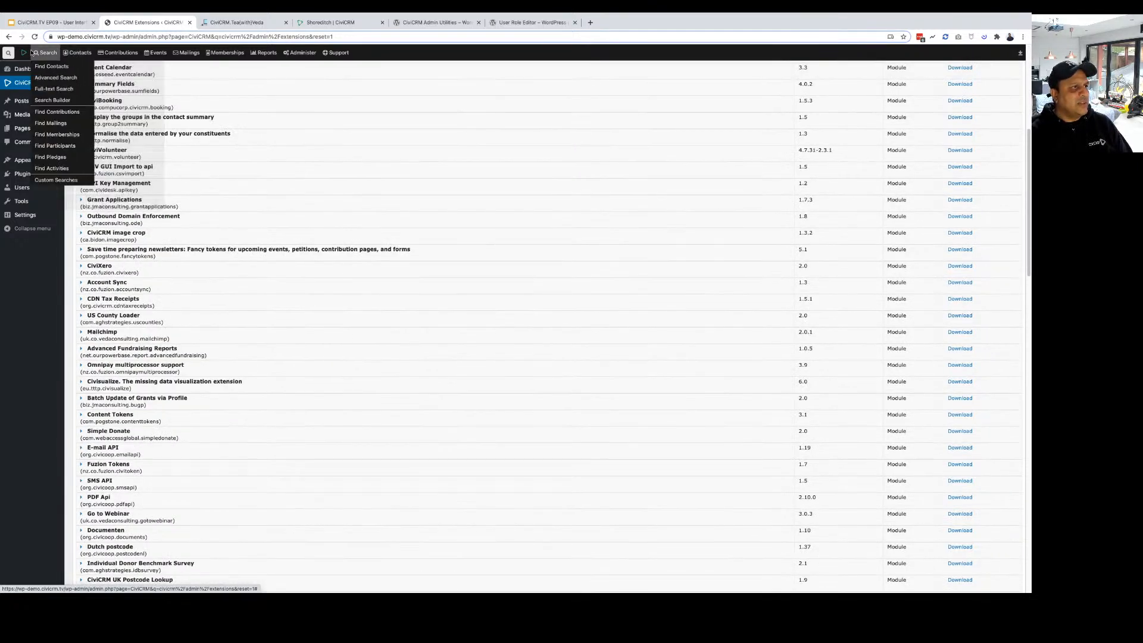
Run an unfiltered Find Contacts search and open the individual contact's summary.
left_click(47, 67)
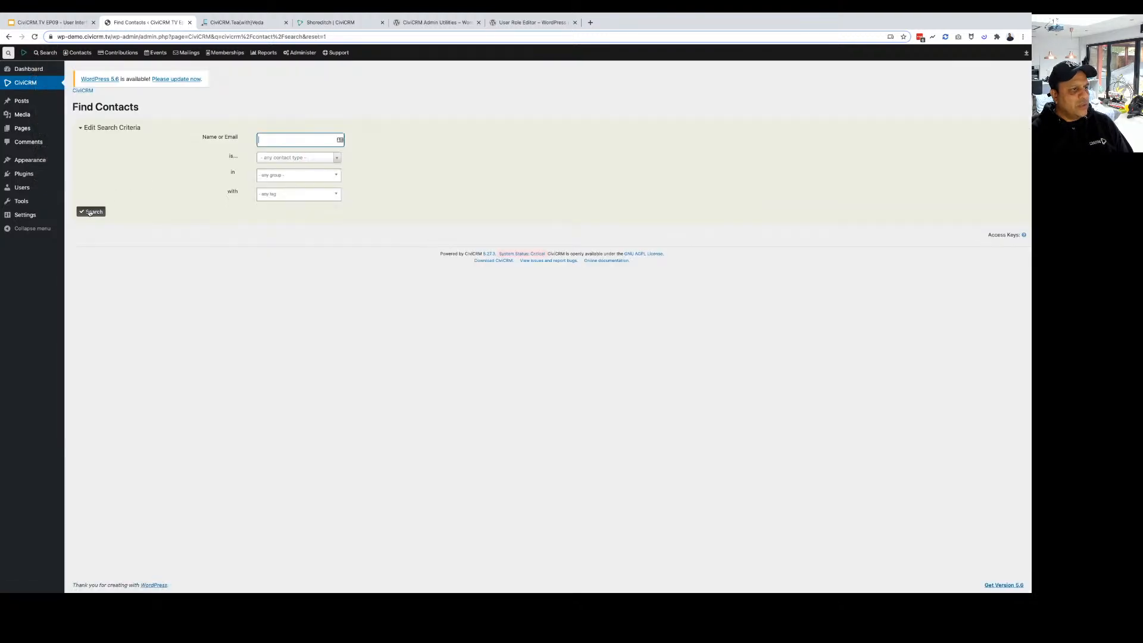
left_click(90, 212)
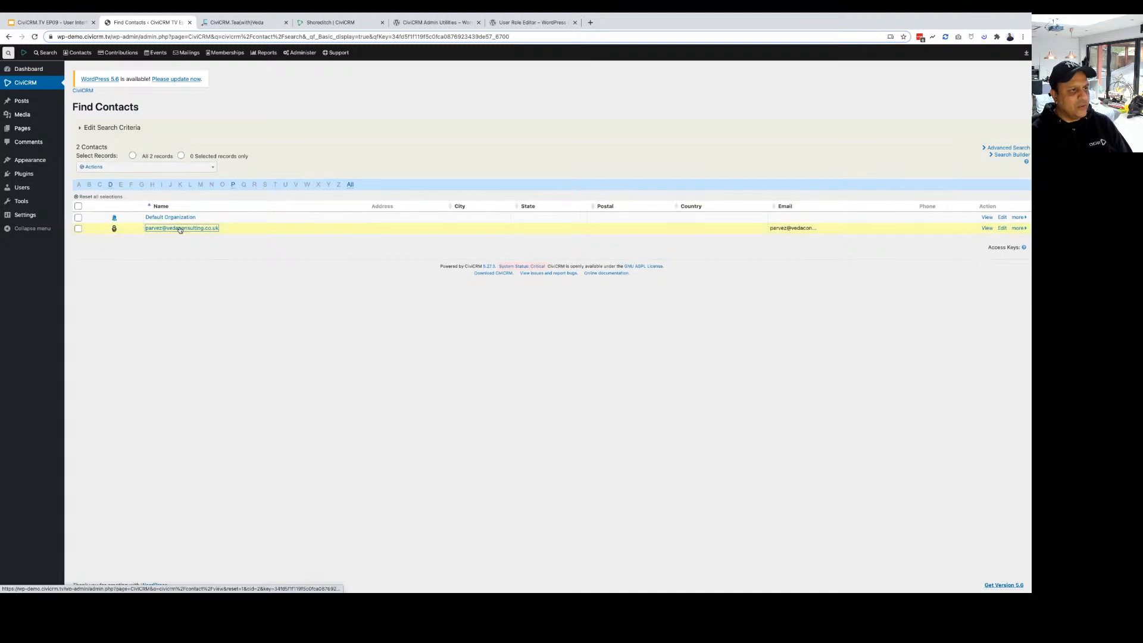
left_click(180, 229)
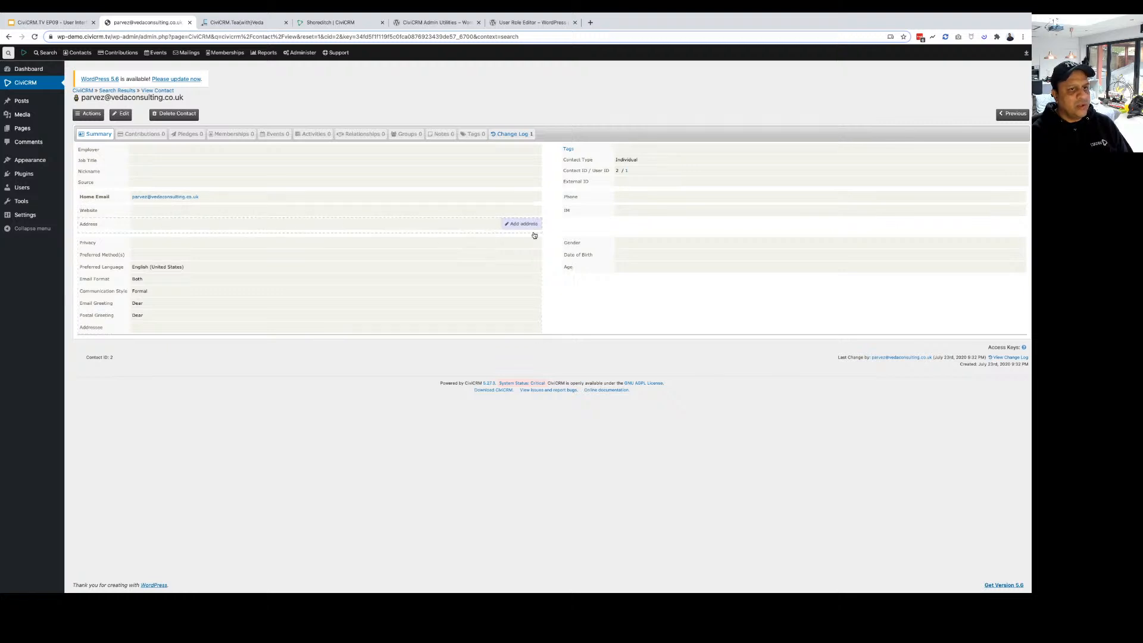
left_click(522, 224)
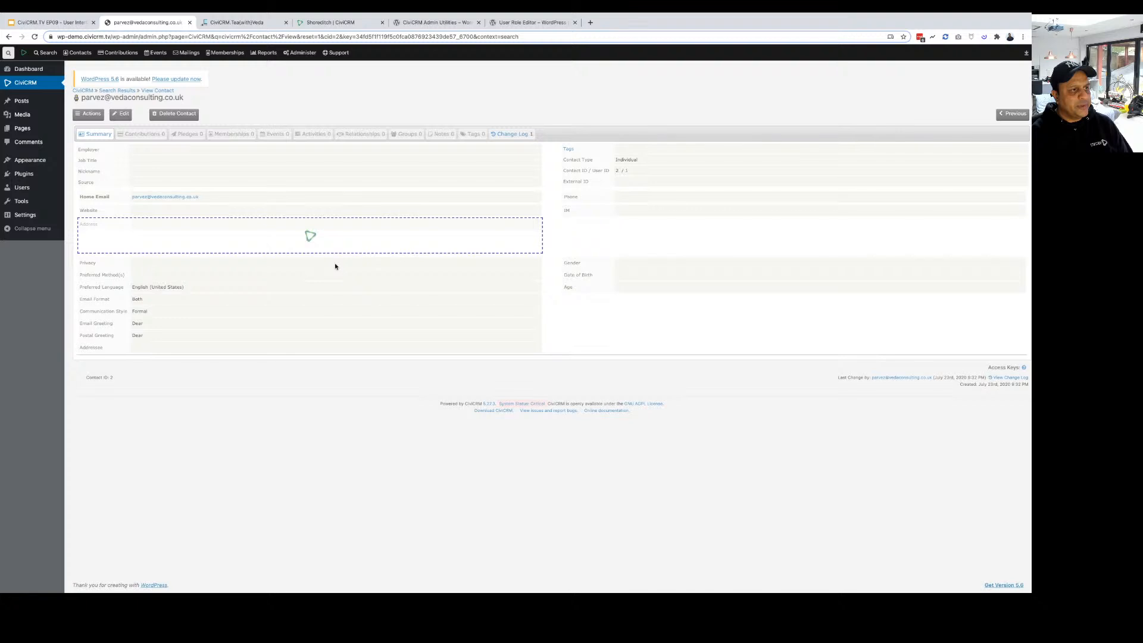
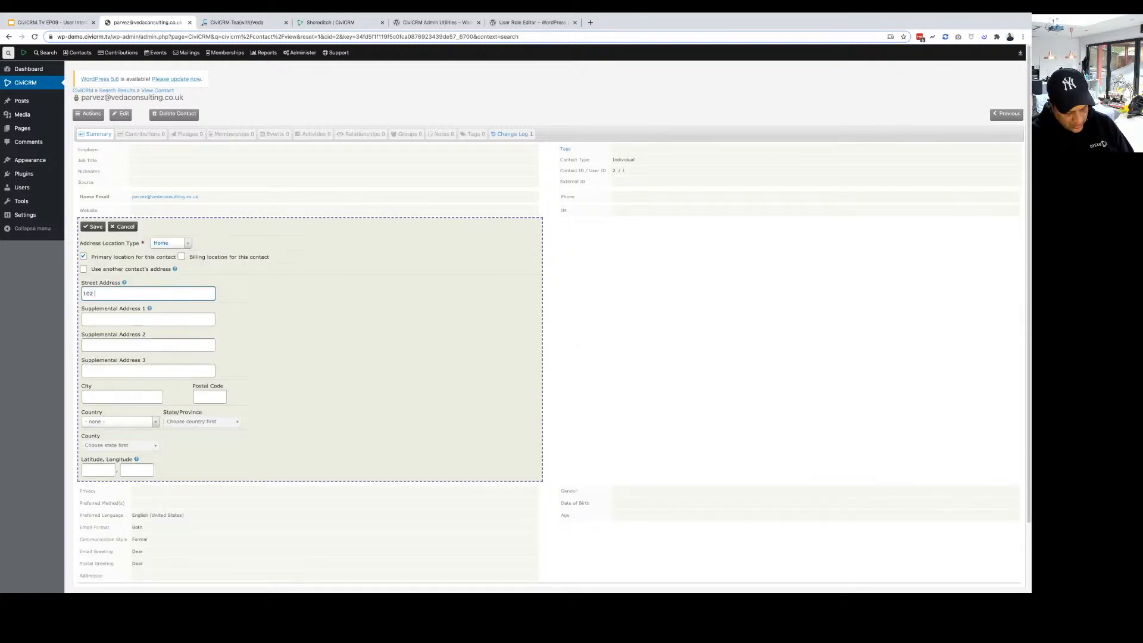
key("Tab")
key("Tab")
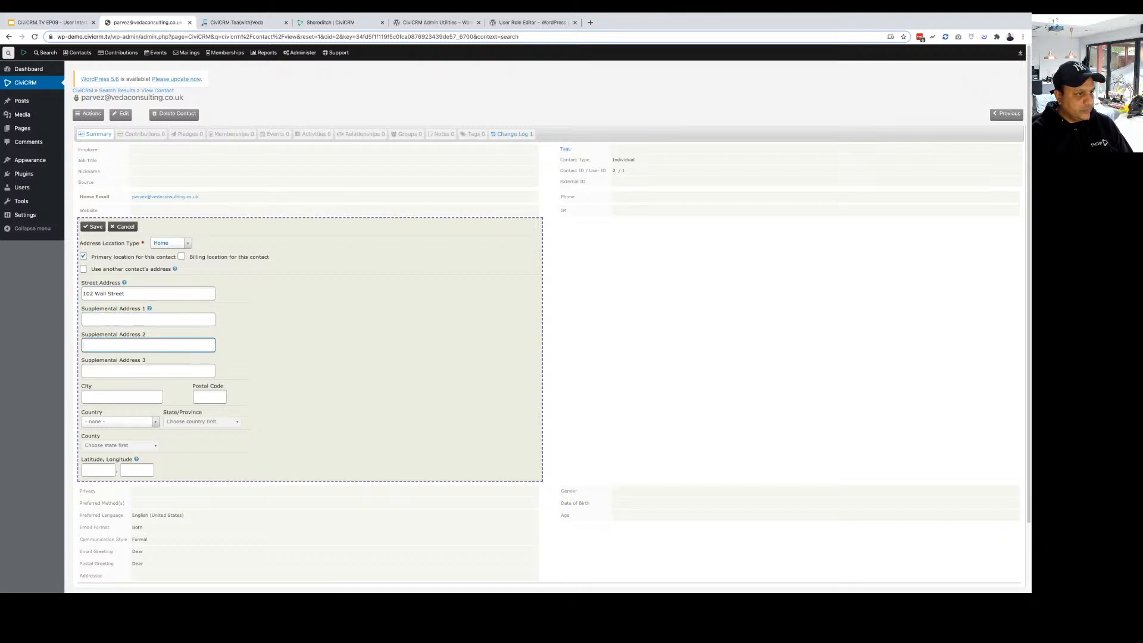
key("Tab")
key("Tab")
type("Lo")
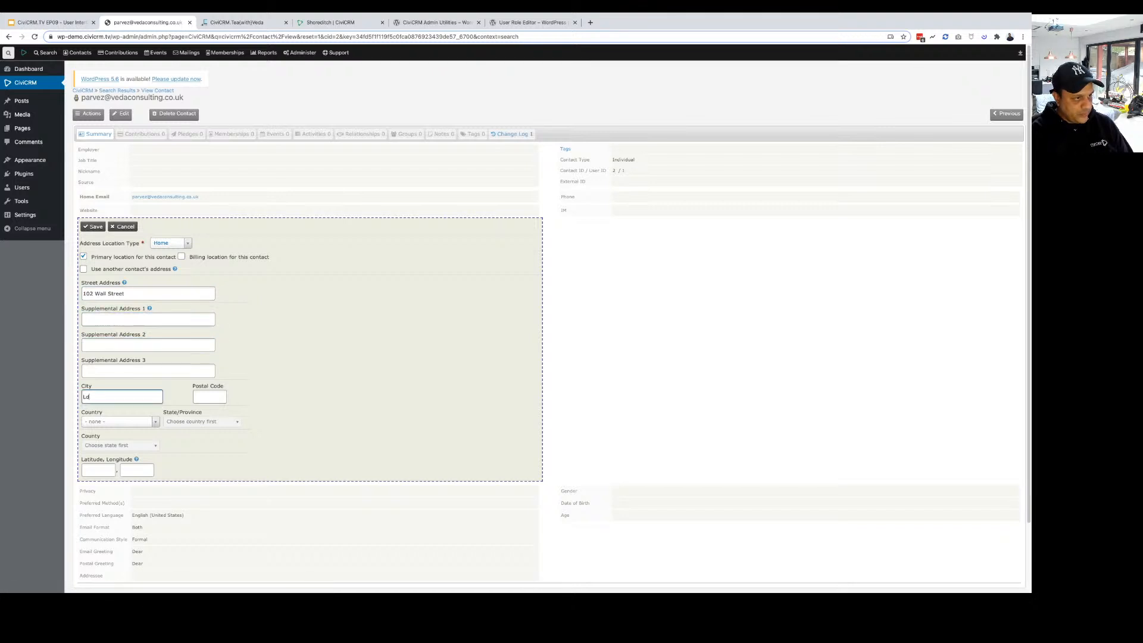
type("ndon")
key("Tab")
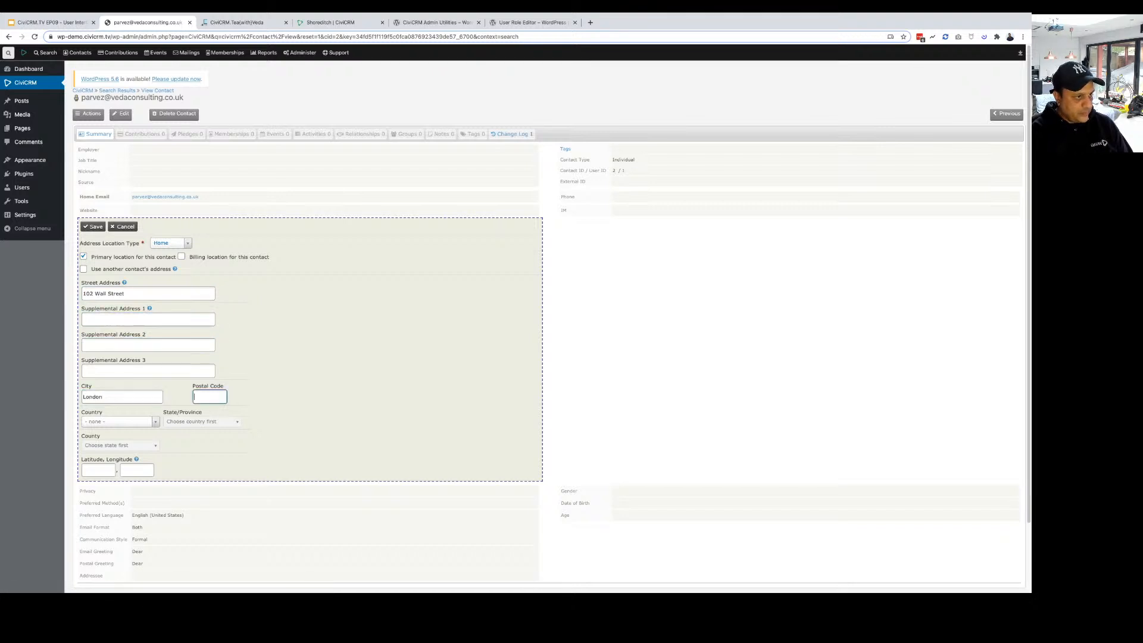
type("E10")
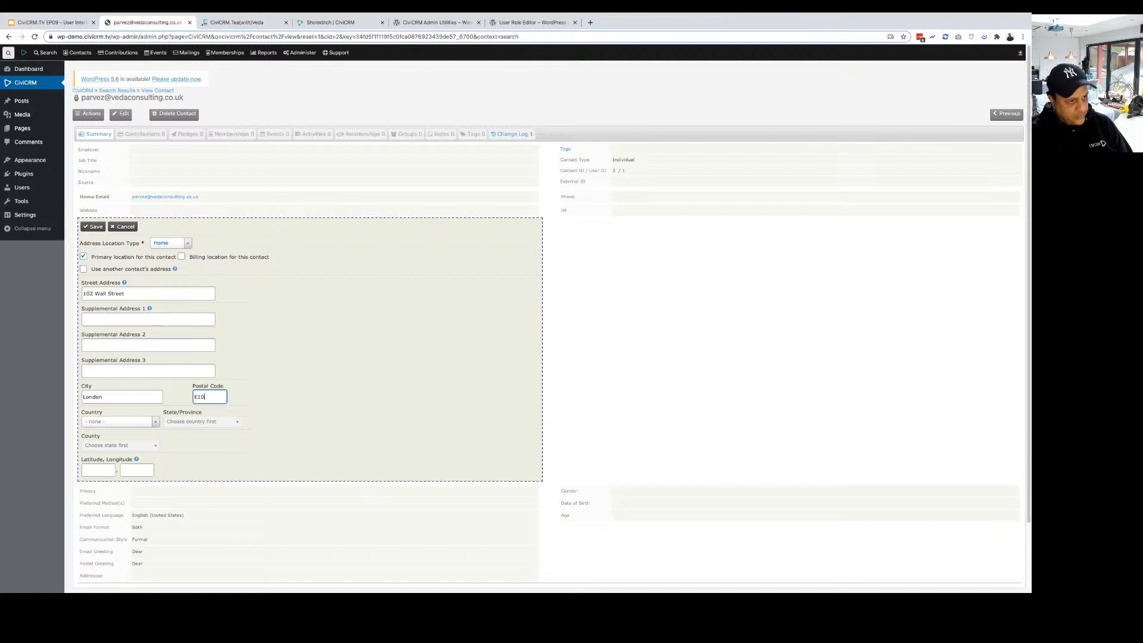
type(" 1LZ")
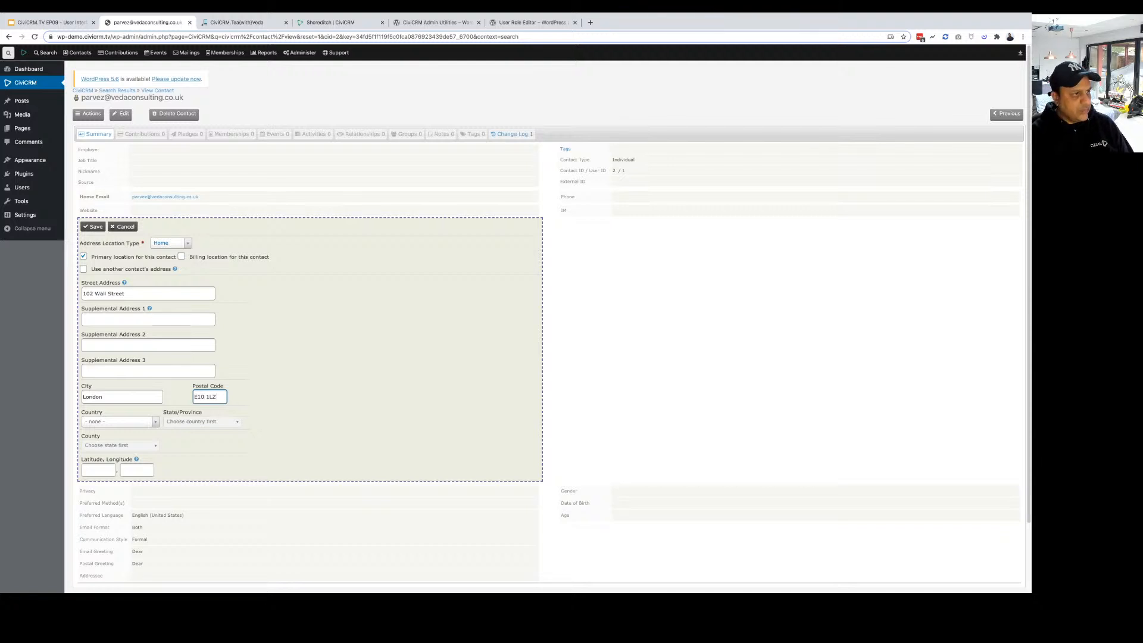
left_click(100, 231)
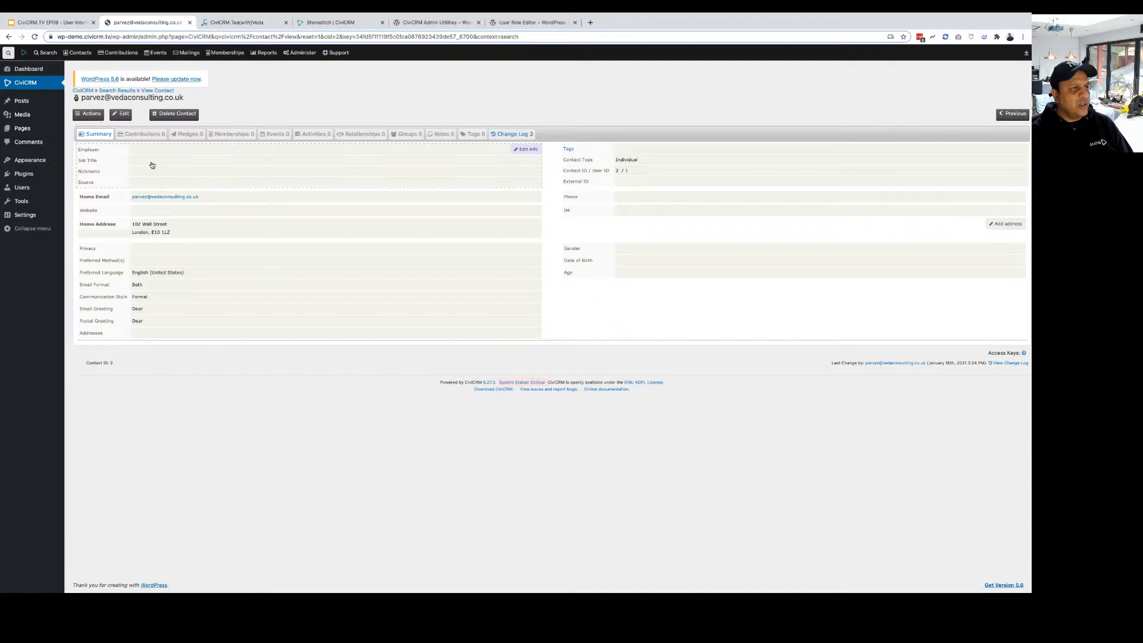
Set the contact's job title to 'Talk and Talk' and nickname to 'Talkalot'.
left_click(152, 165)
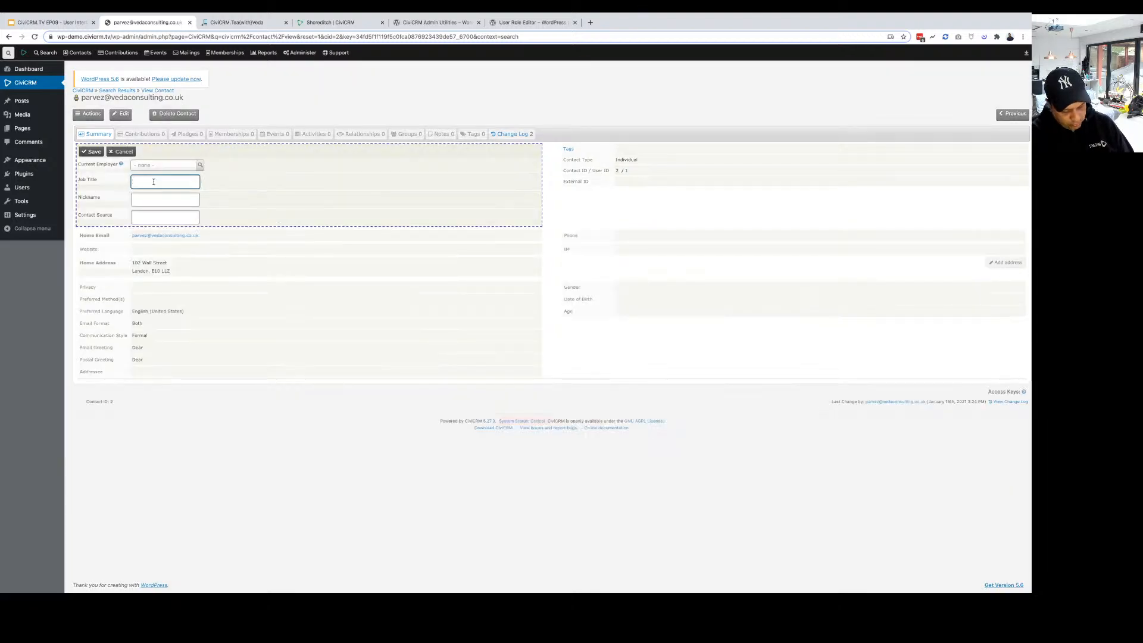
type("Talk ")
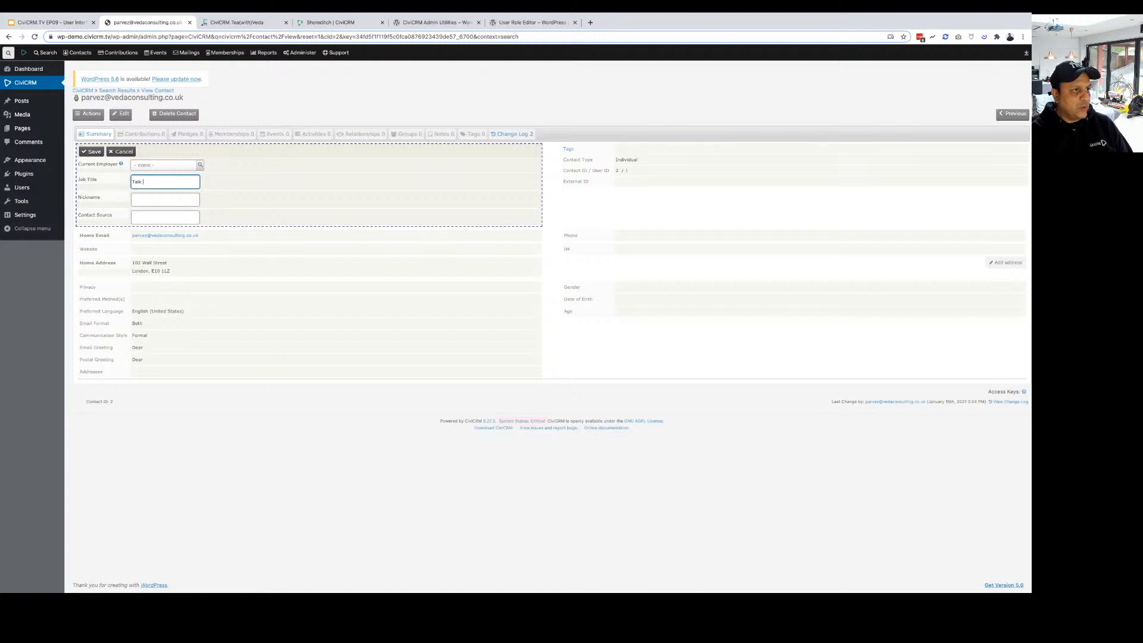
type("and")
type(" Talk")
key("Tab")
type("Talk")
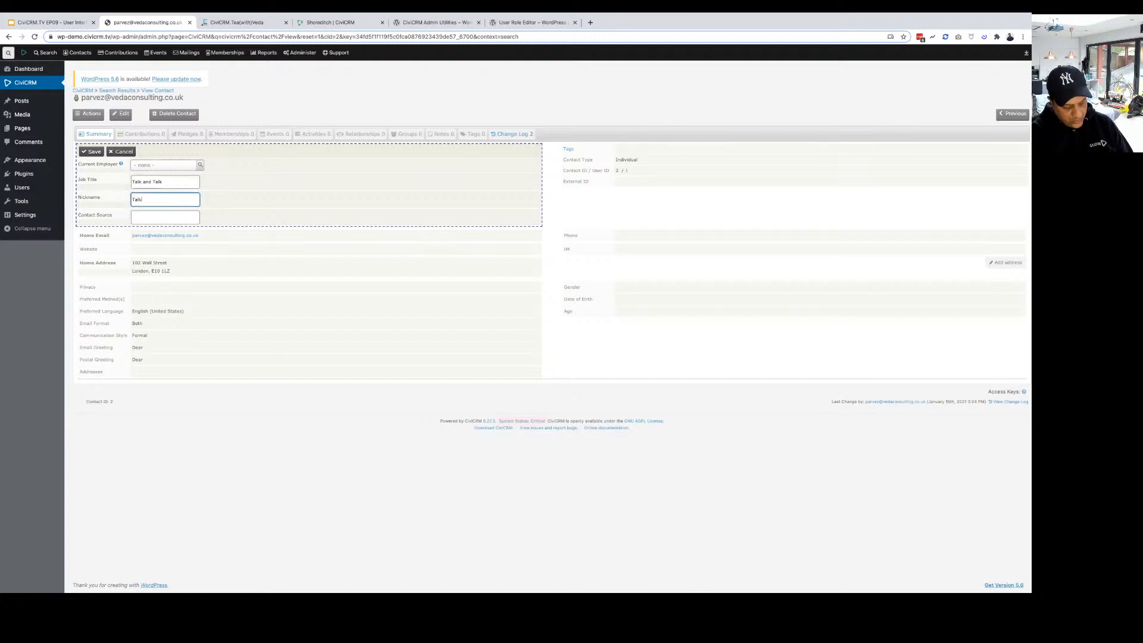
type("alot")
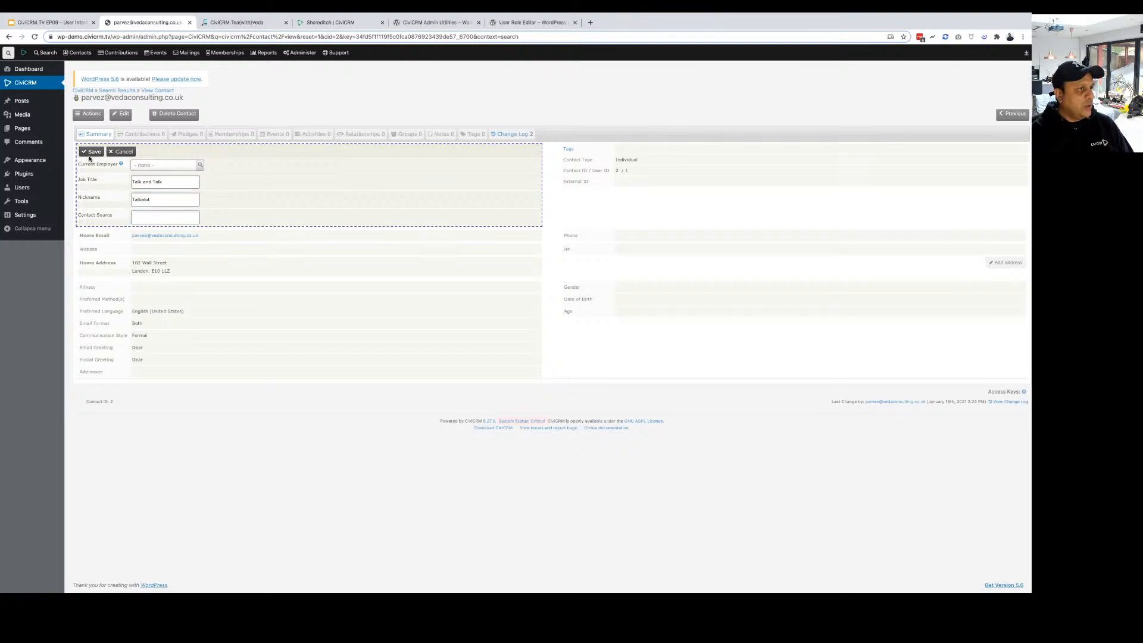
left_click(91, 153)
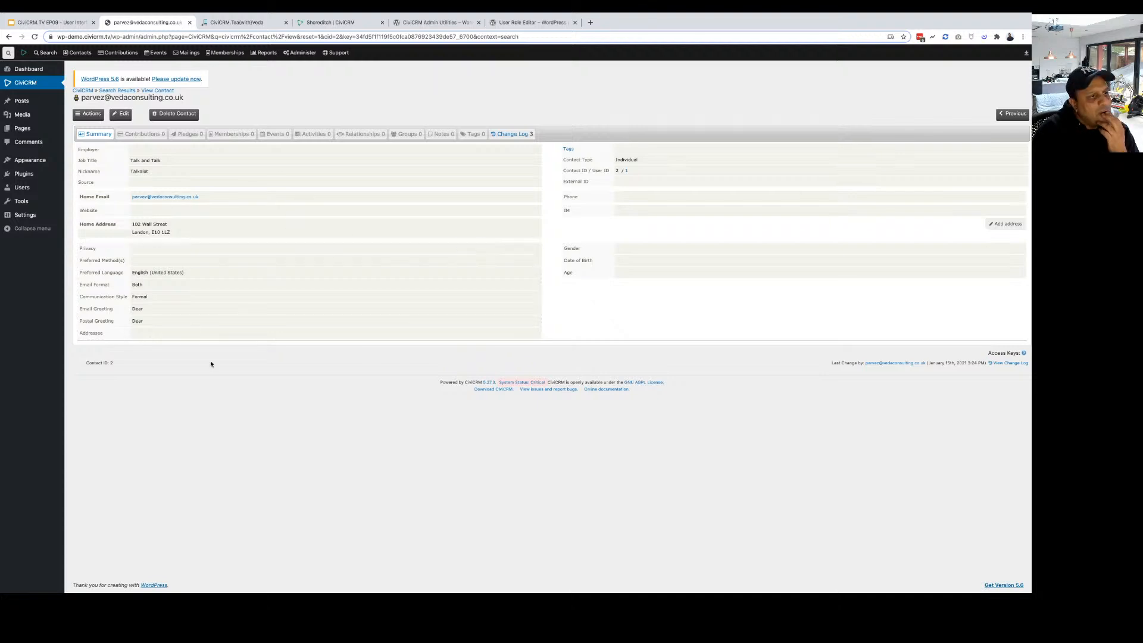
mouse_move(174, 229)
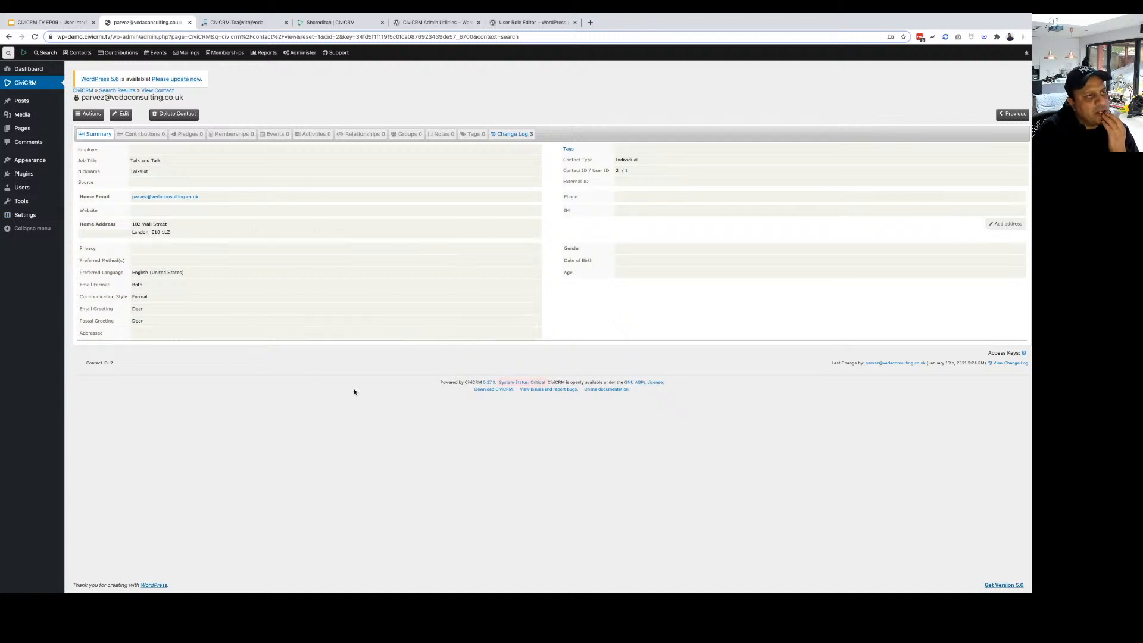
mouse_move(299, 53)
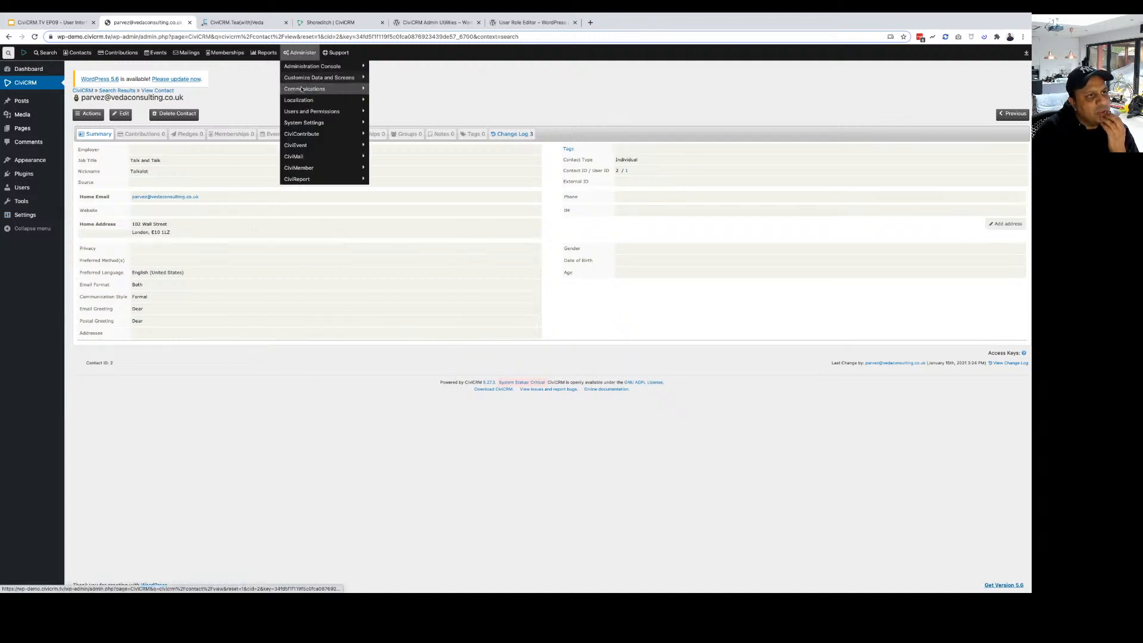
Find Contact Layout Editor in the extensions list and note its Angular Profiles requirement.
left_click(307, 122)
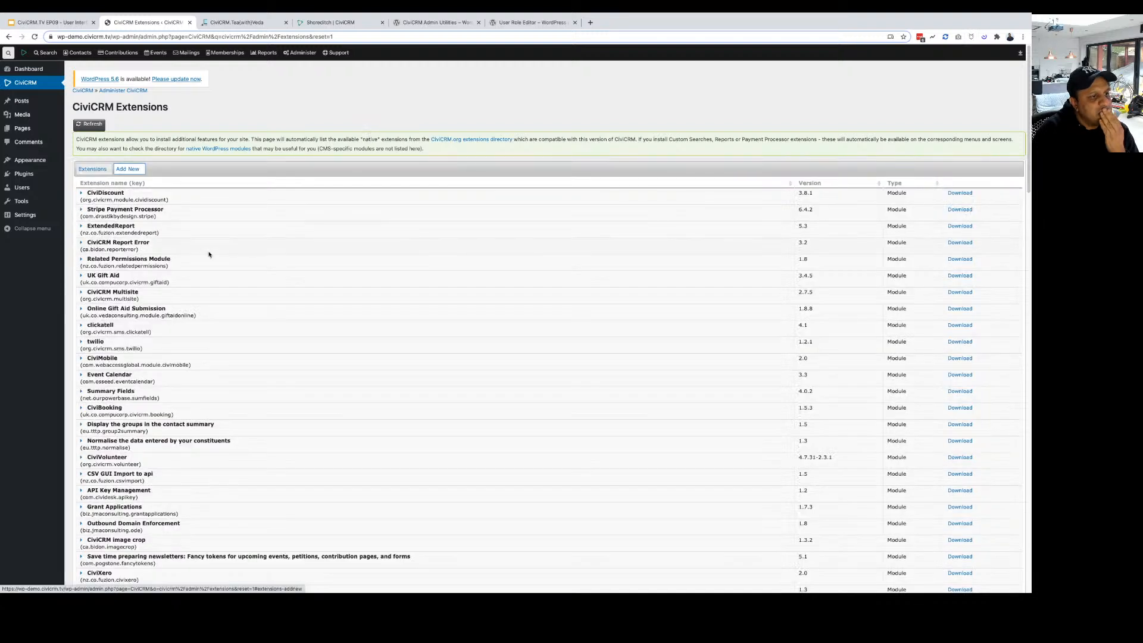
key("ctrl+f")
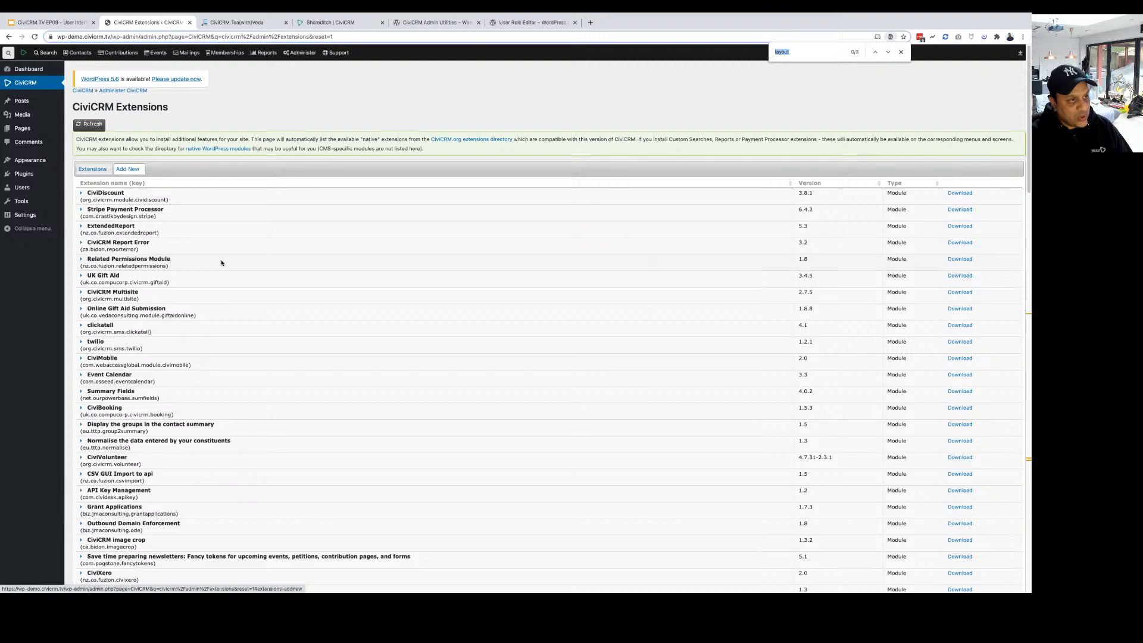
type("layo")
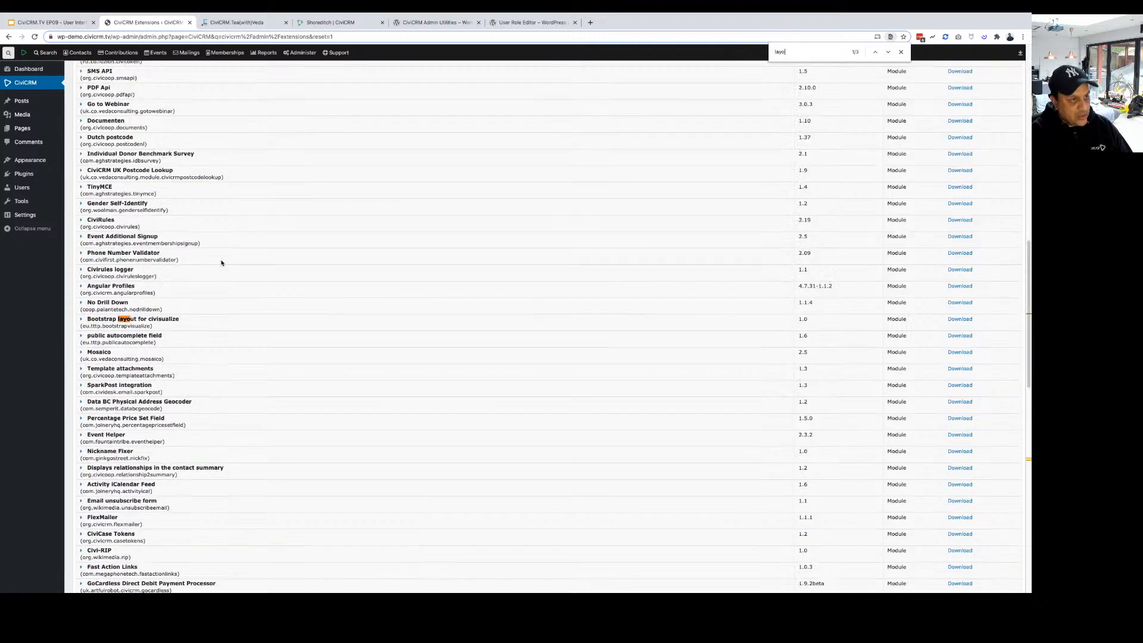
type("ut")
key("Return")
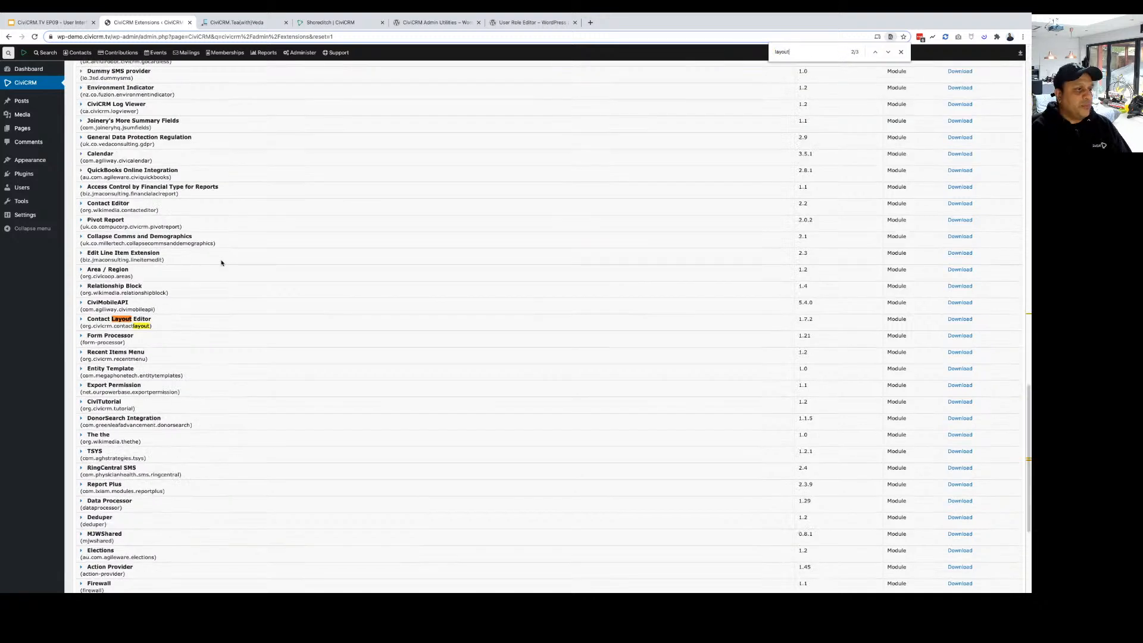
left_click(107, 318)
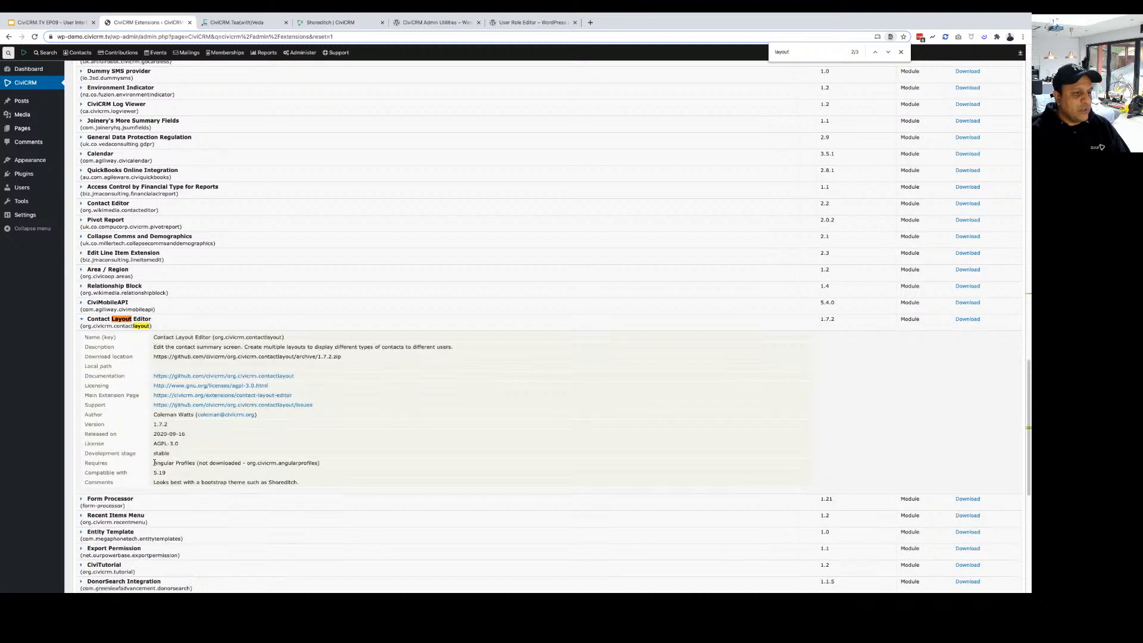
left_click_drag(154, 462, 195, 464)
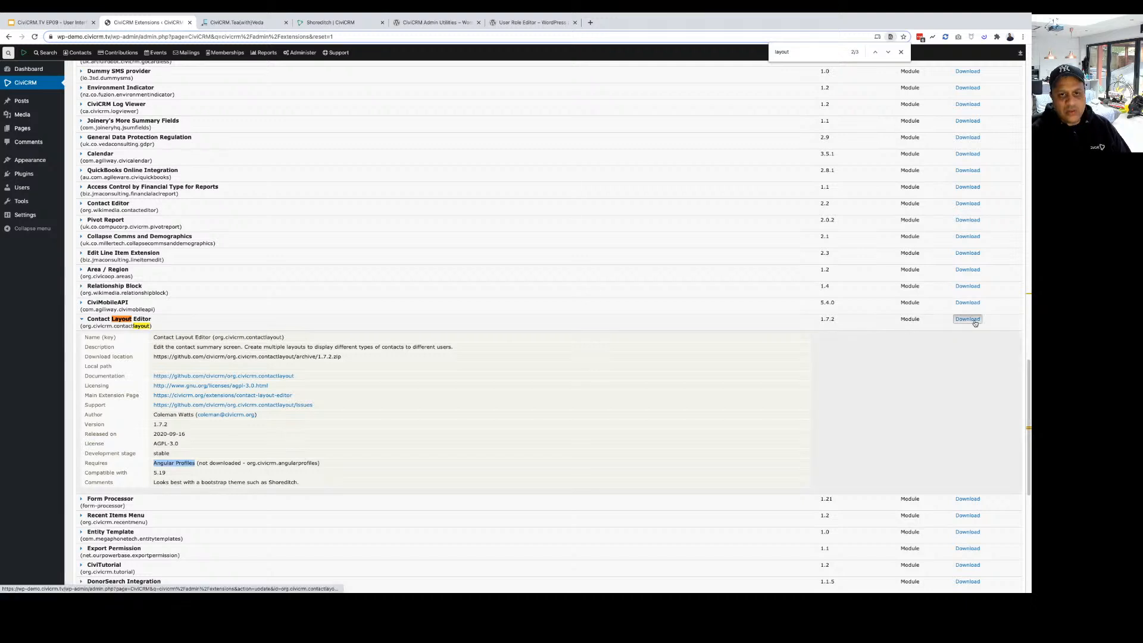
Locate Angular Profiles on the page and choose its Download link.
key("ctrl+f")
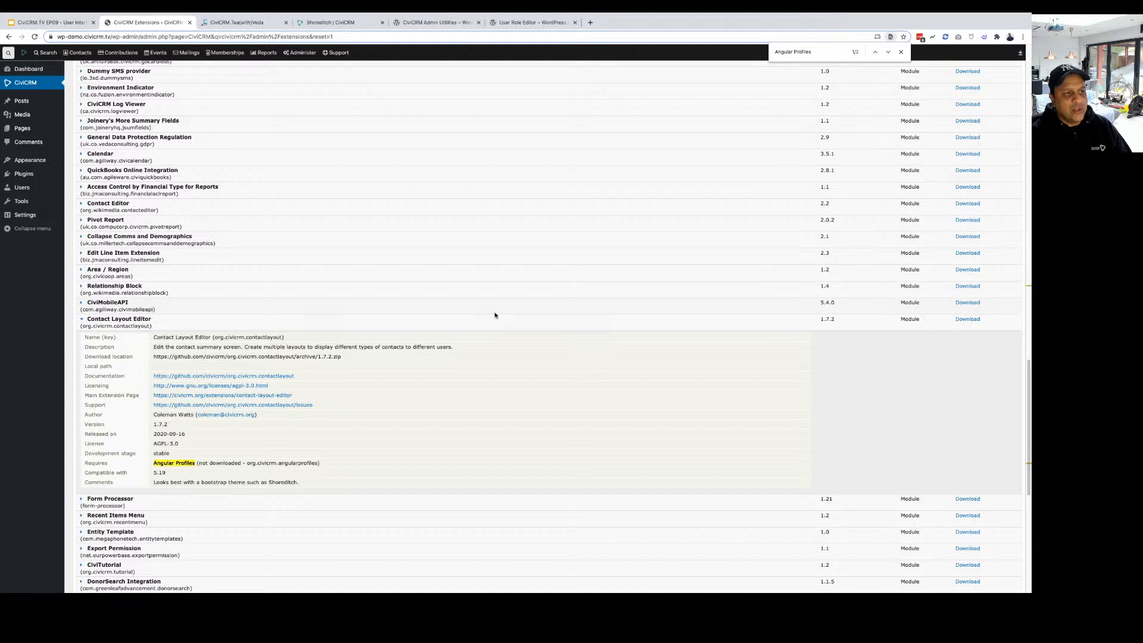
key("Return")
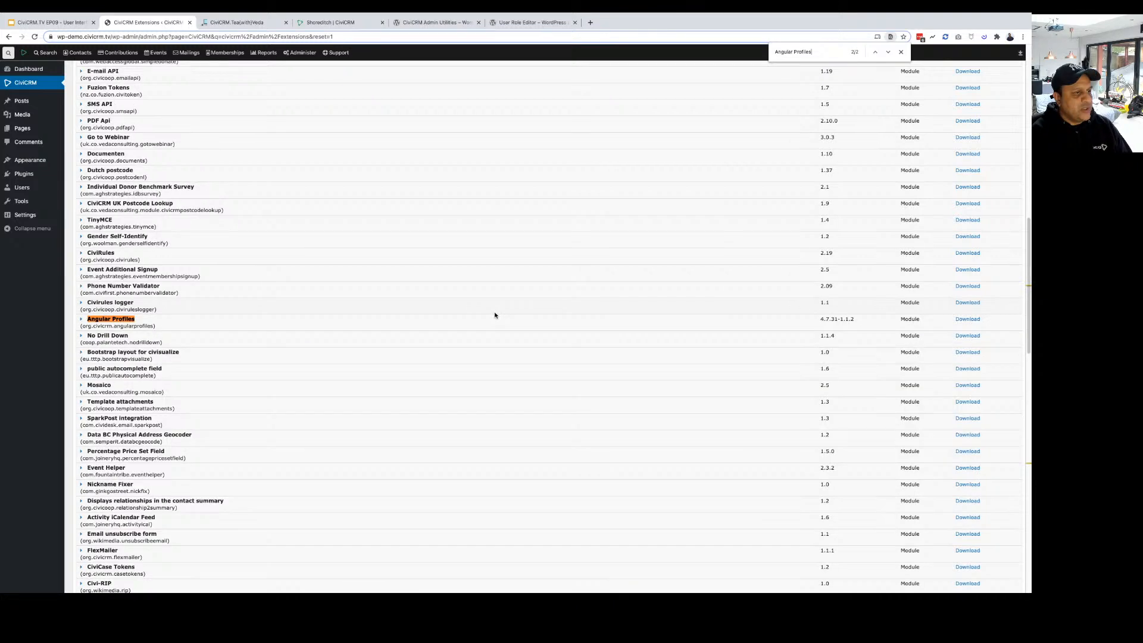
left_click(973, 321)
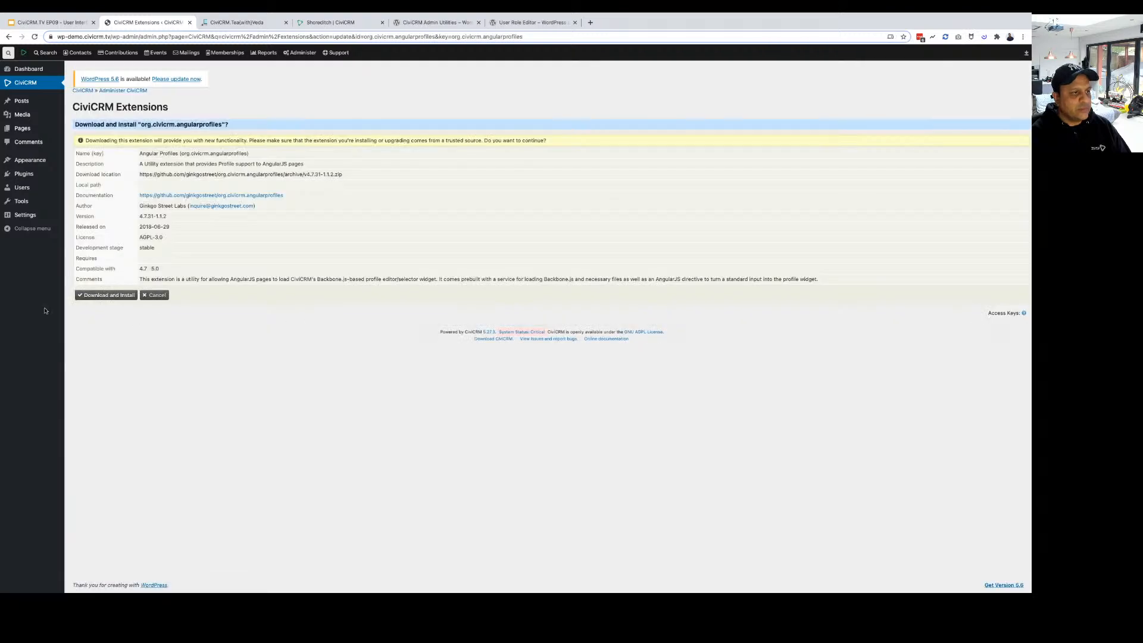
Install Angular Profiles, then download and install Contact Layout Editor from the Add New list.
left_click(102, 296)
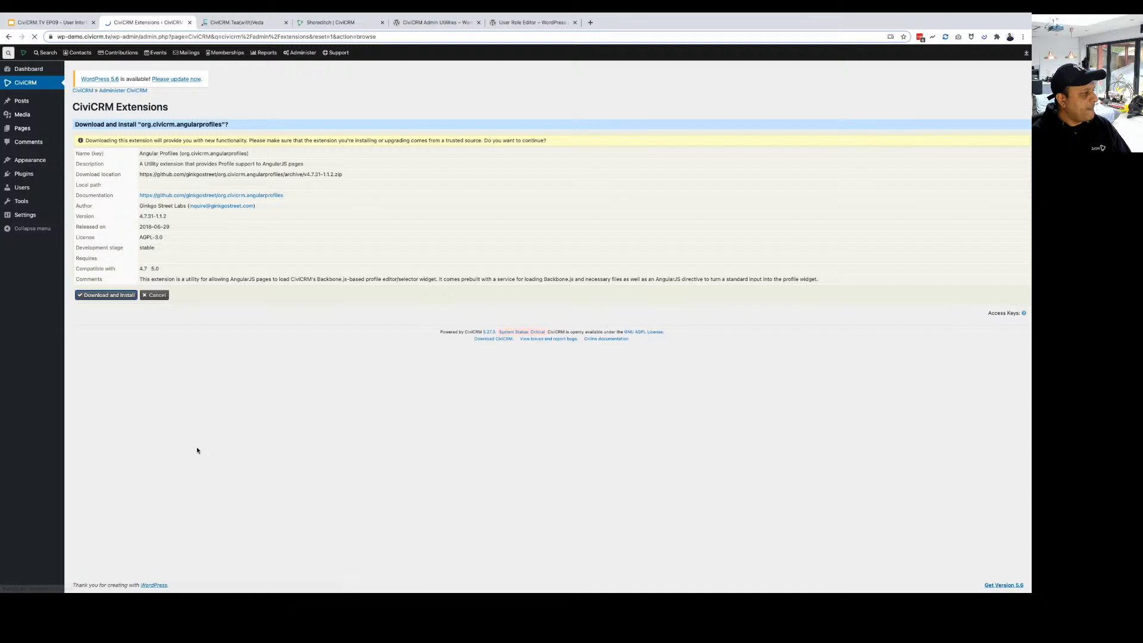
key("ctrl+f")
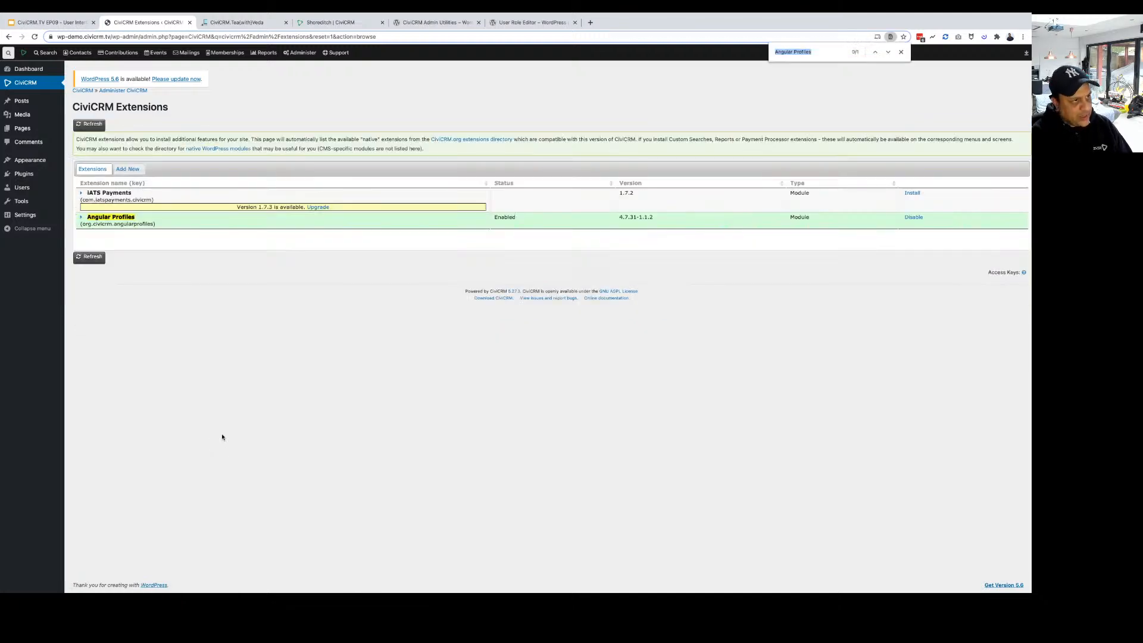
left_click(127, 169)
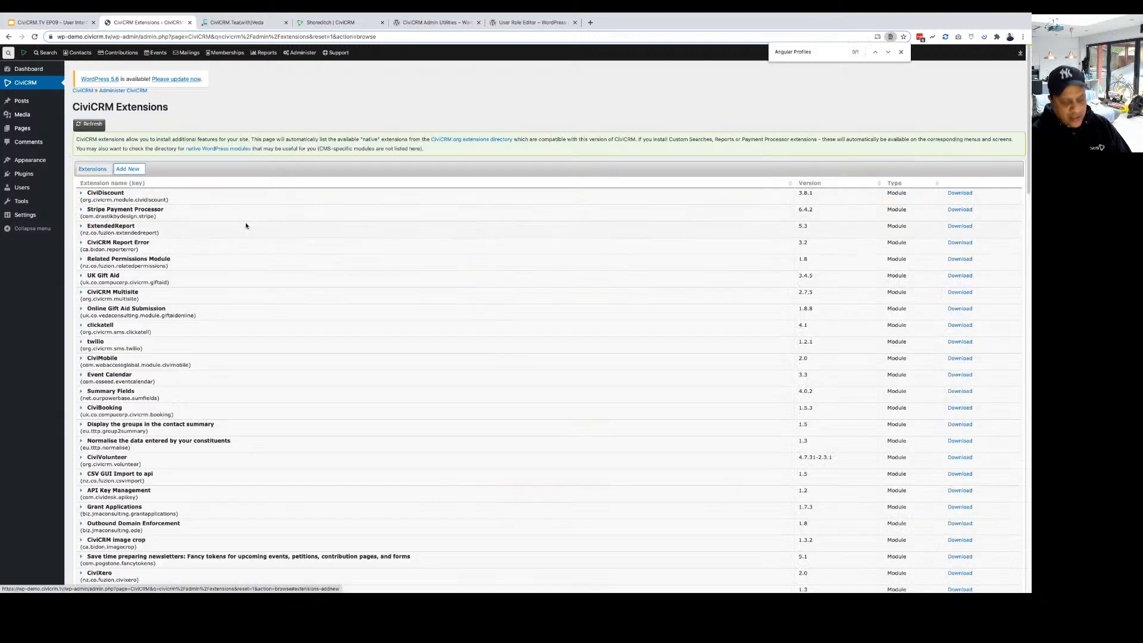
key("ctrl+f")
type("l")
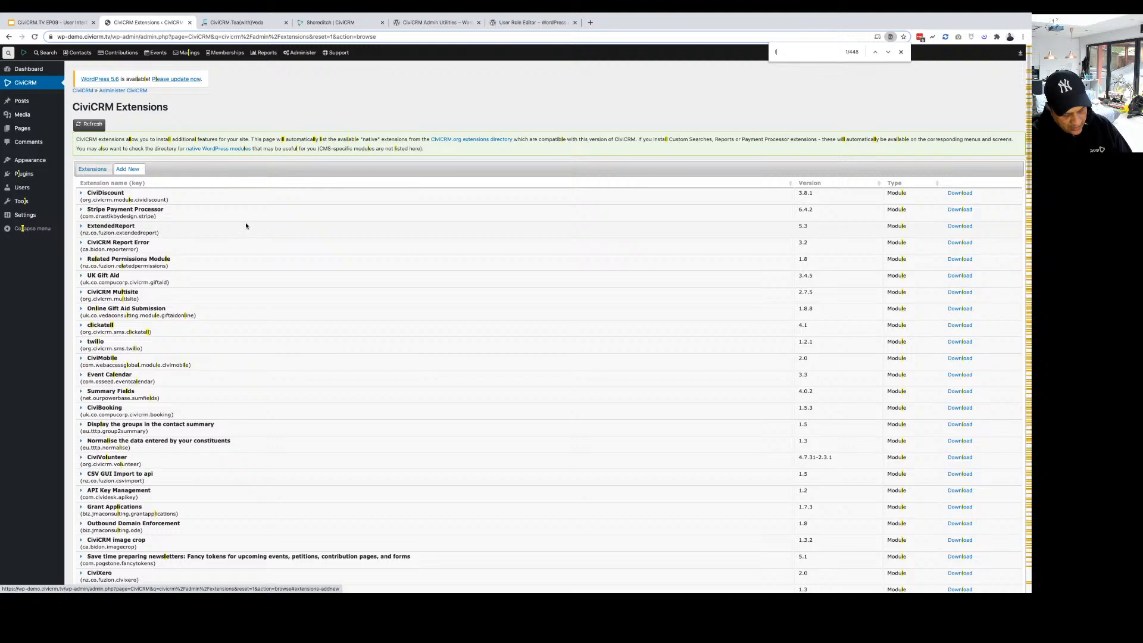
type("ayout")
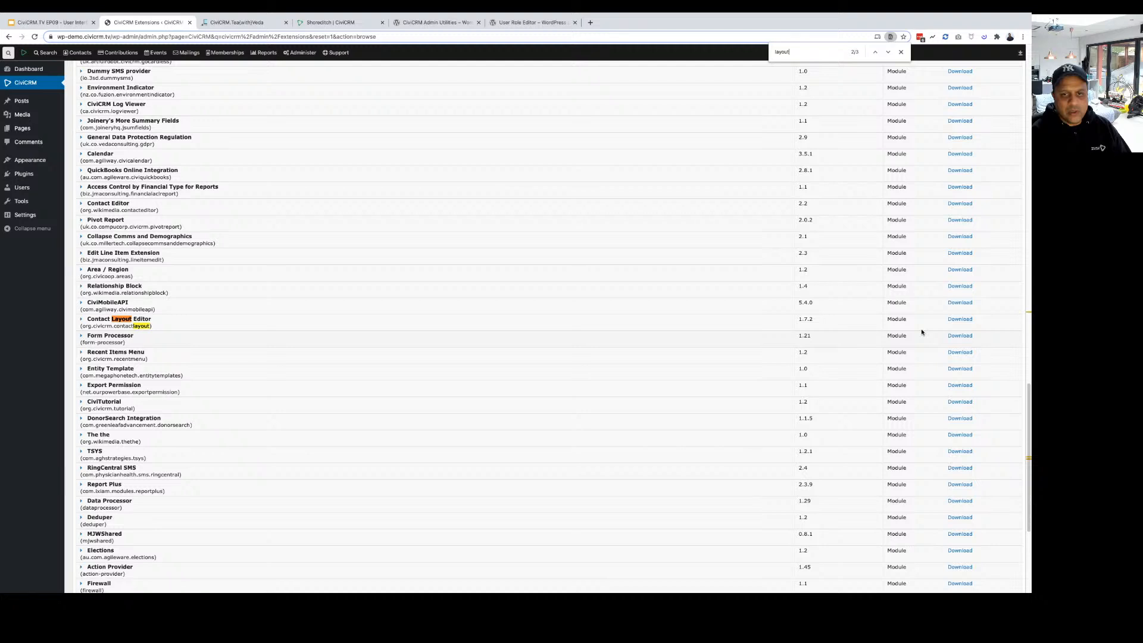
left_click(960, 319)
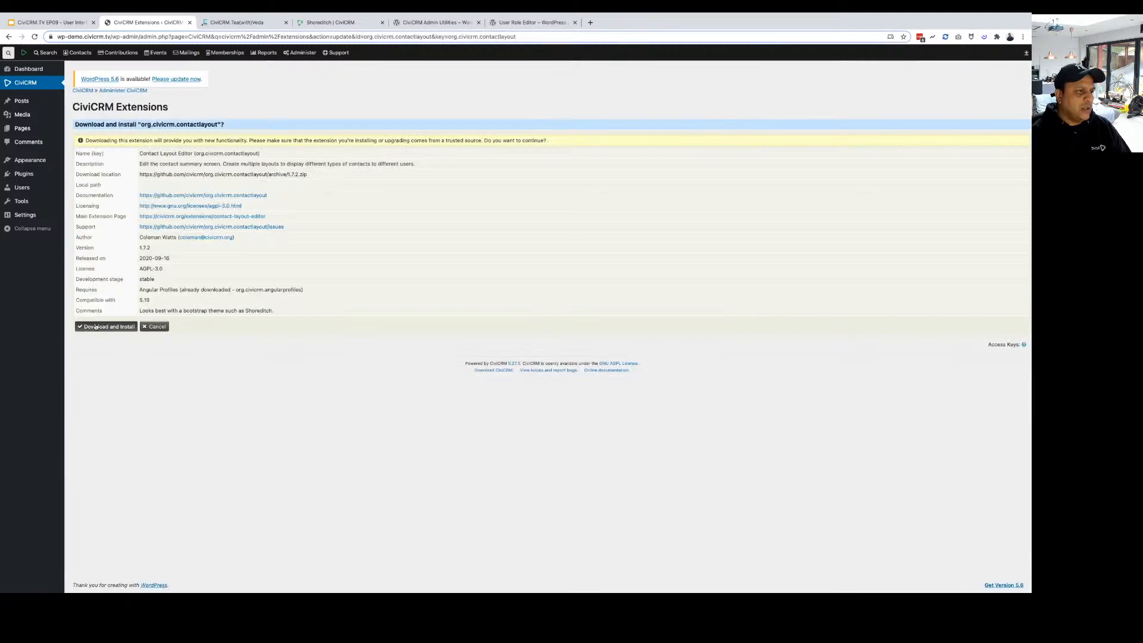
left_click(96, 326)
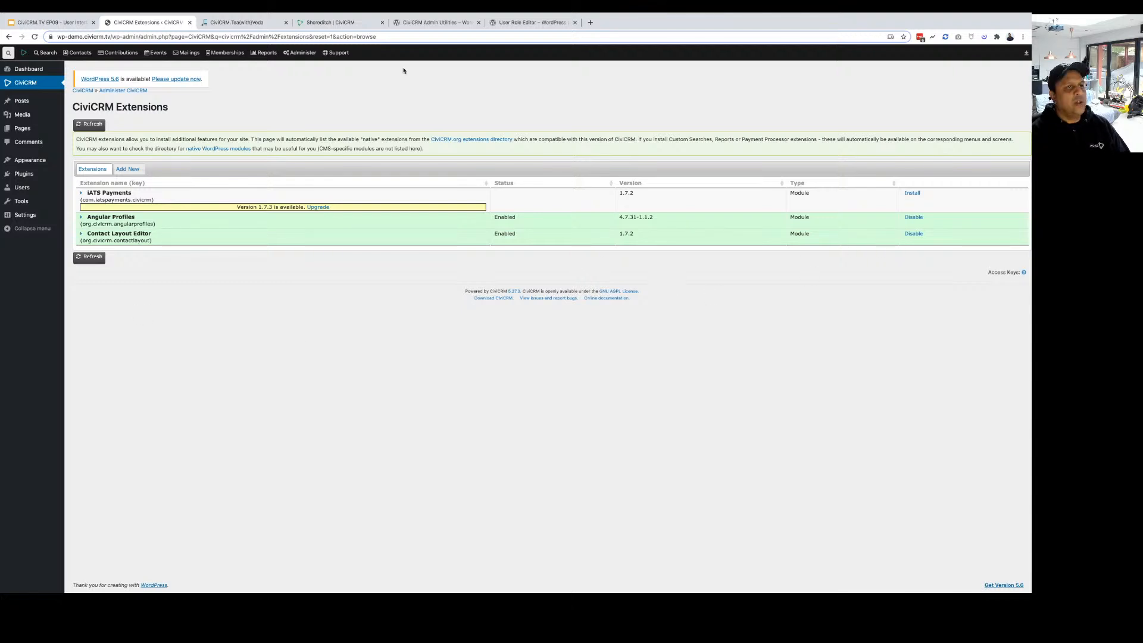
Open Contact Summary Layouts from Administer > Customize Data and Screens.
left_click(299, 53)
mouse_move(321, 78)
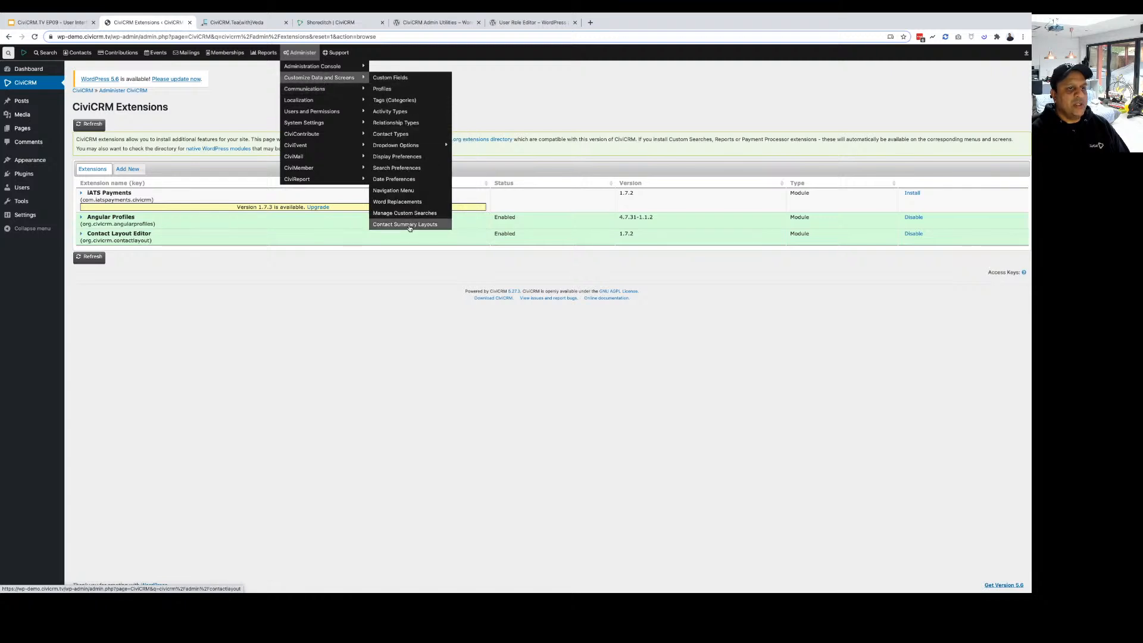
left_click(409, 225)
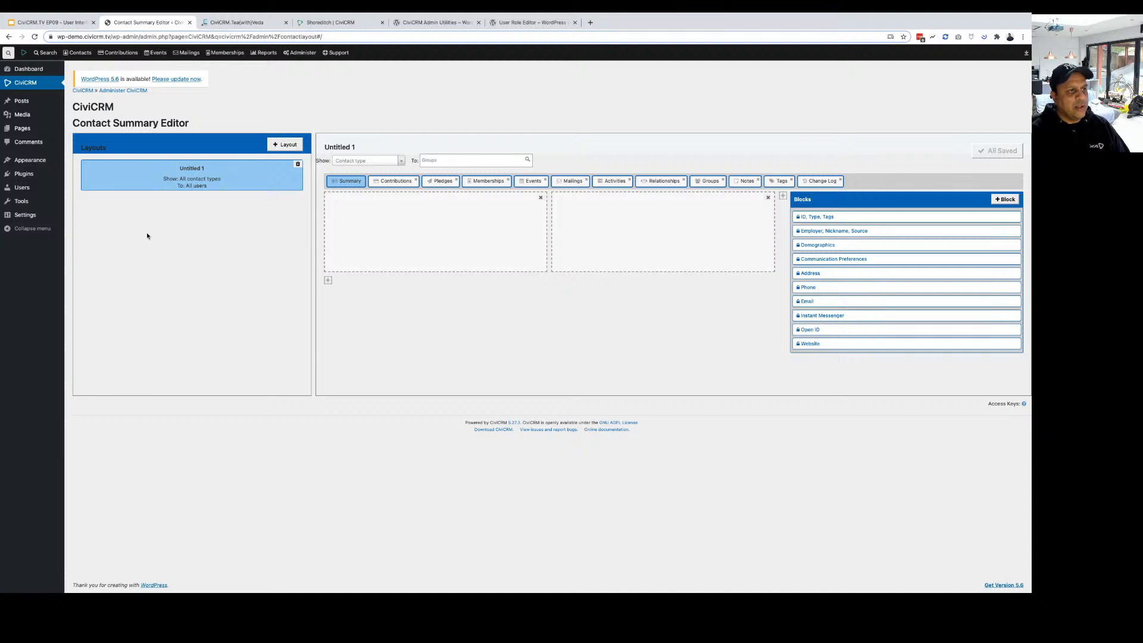
Rename Untitled 1 to 'Default' and add a new layout named 'Events User'.
left_click(191, 168)
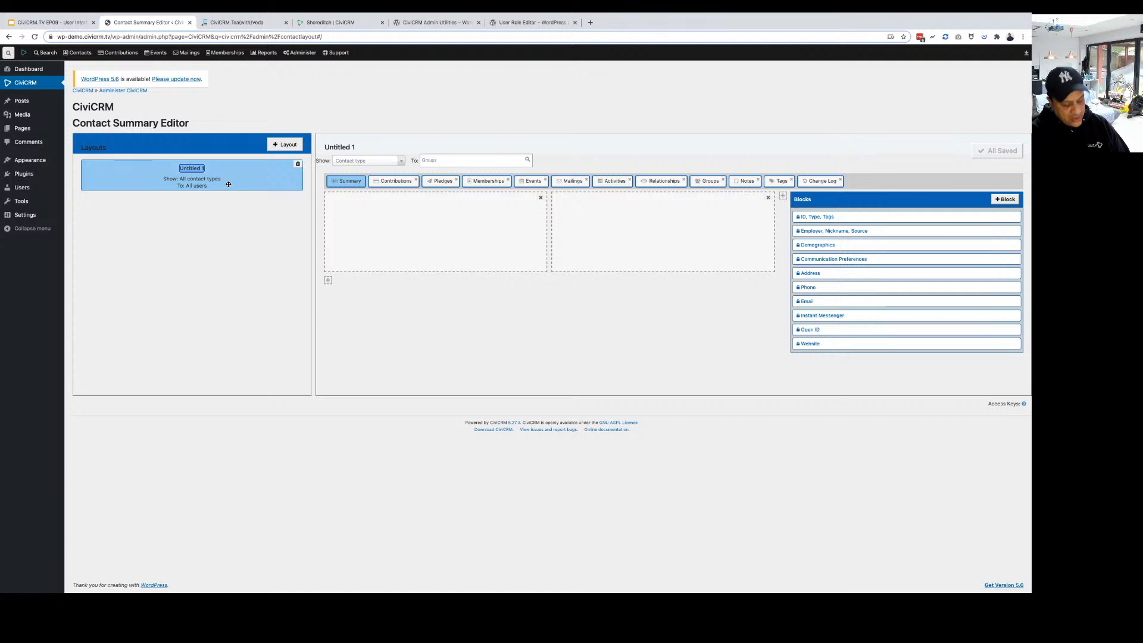
type("De")
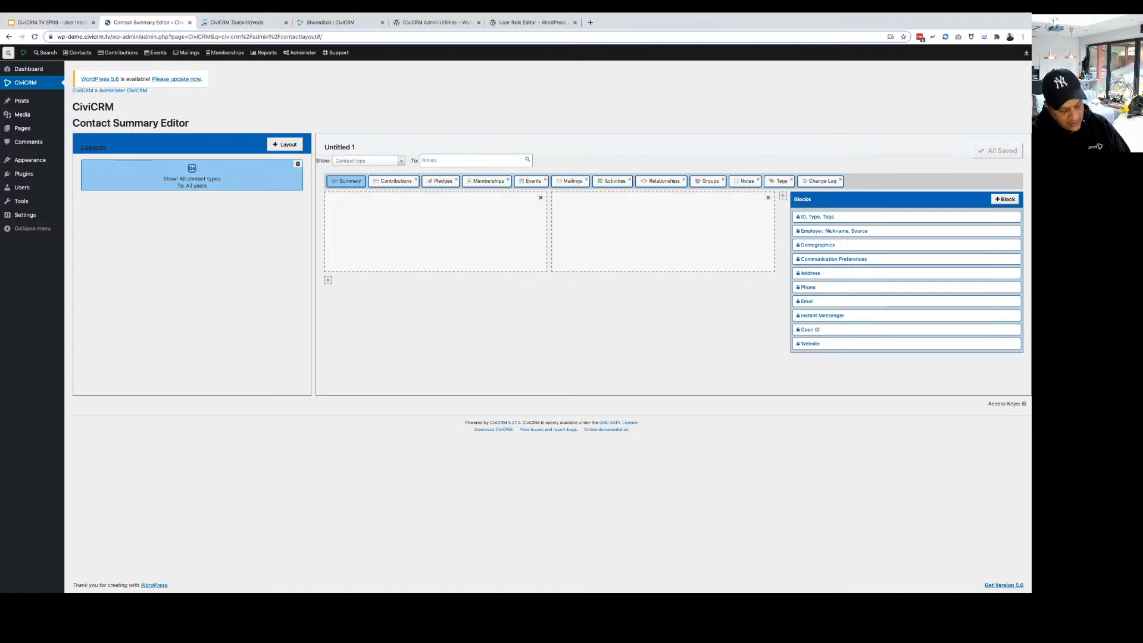
type("fault")
key("Return")
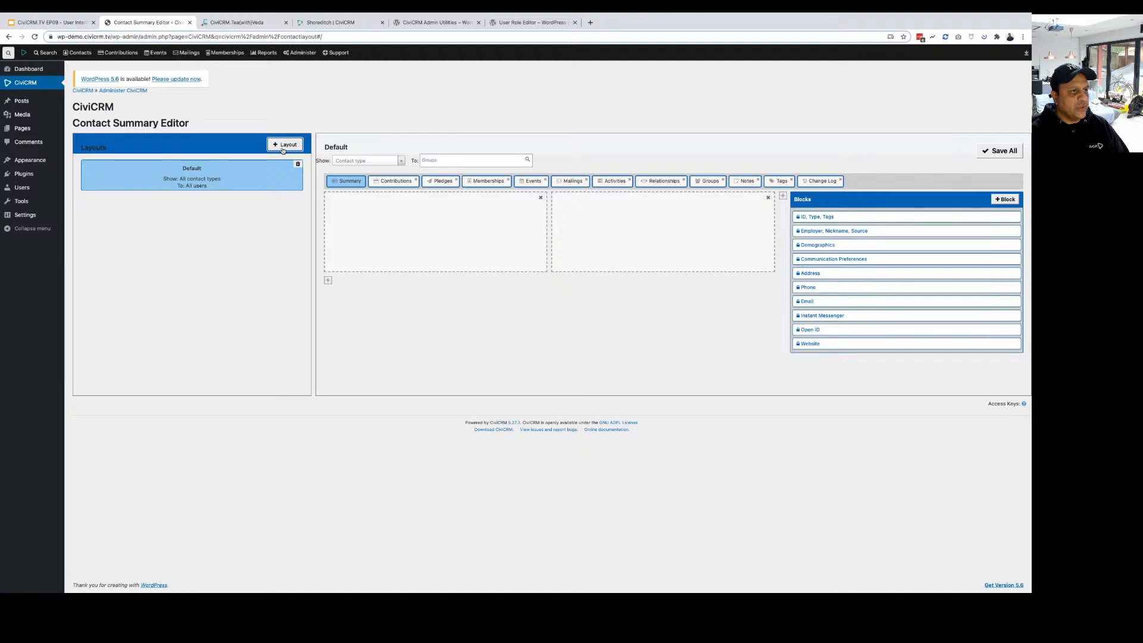
left_click(284, 146)
type("Events")
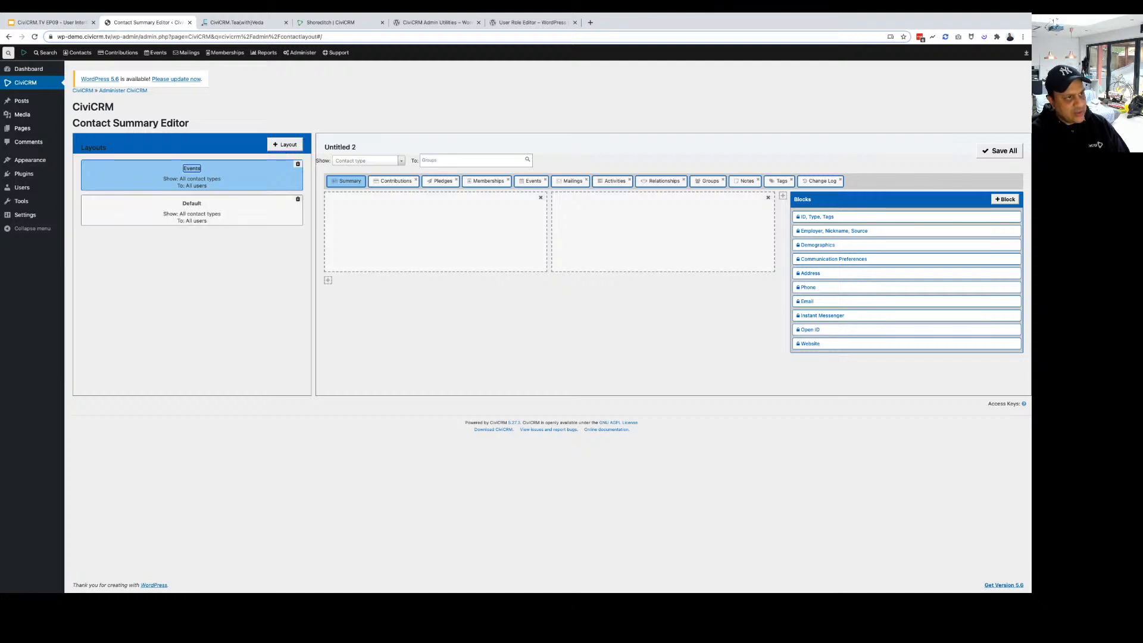
type(" U")
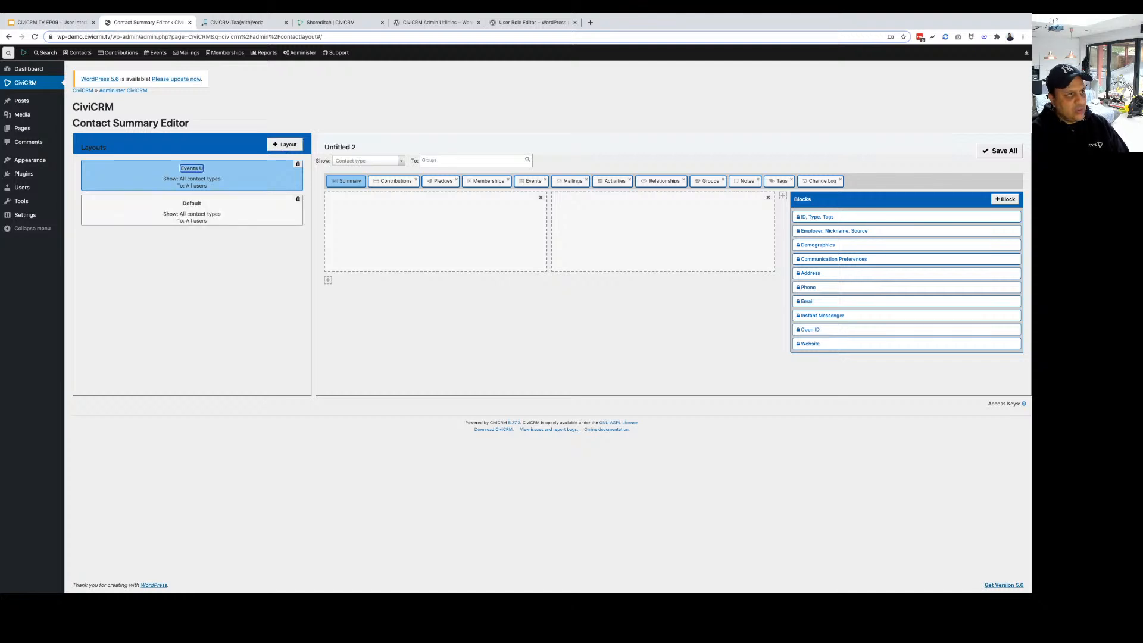
type("ser")
Add two more layouts and name them 'Volunteer' and 'Organisations'.
left_click(285, 144)
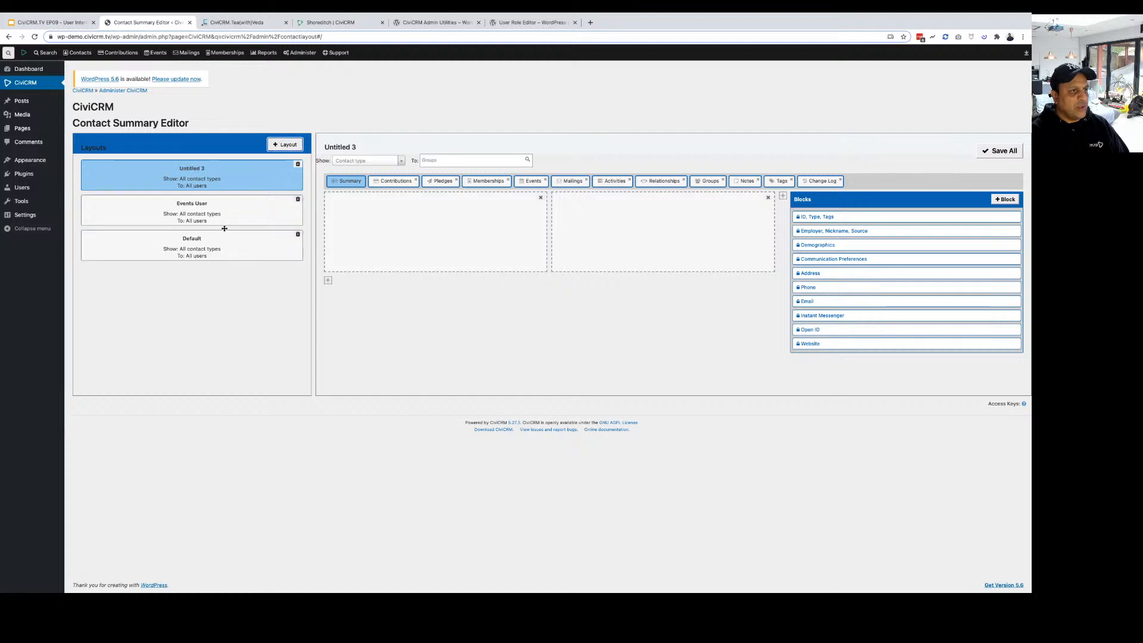
left_click(195, 169)
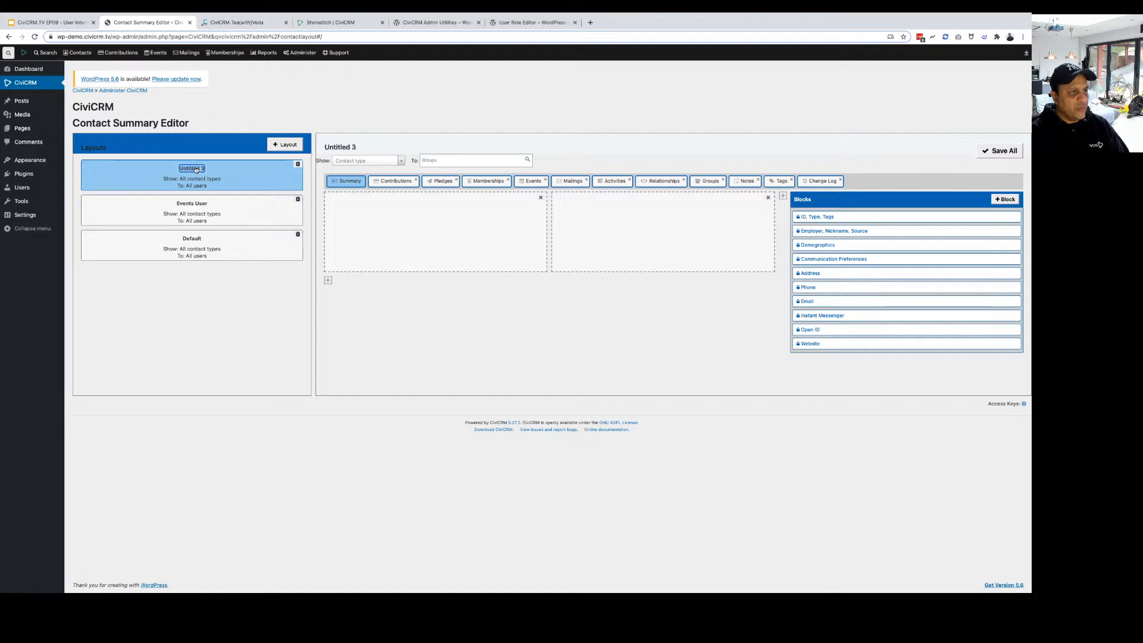
type("Volu")
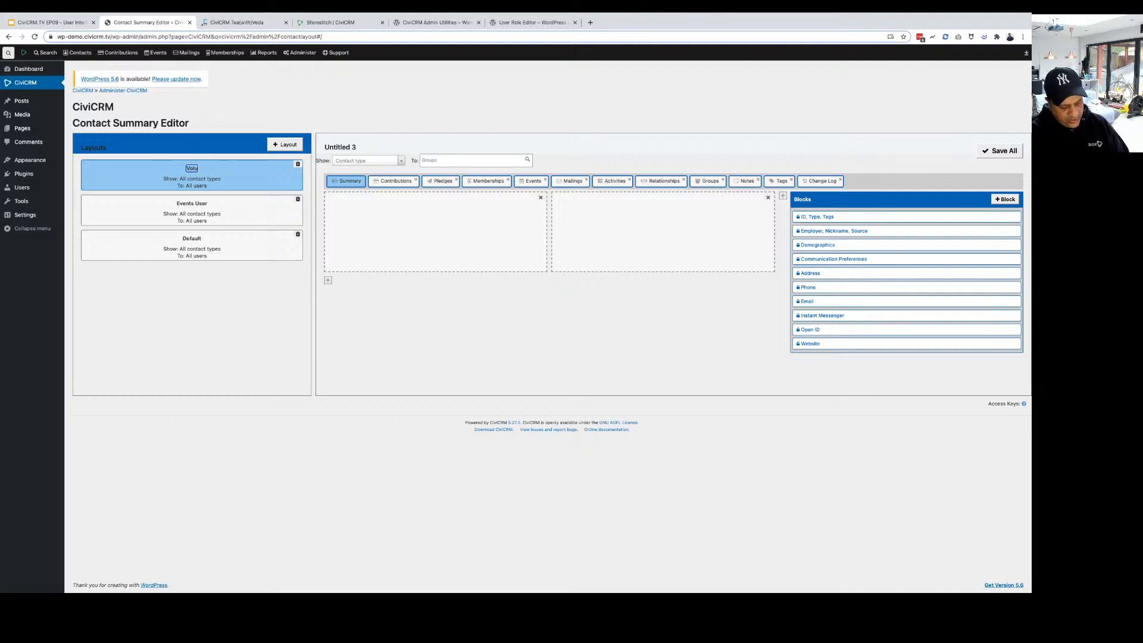
type("nteer")
left_click(285, 144)
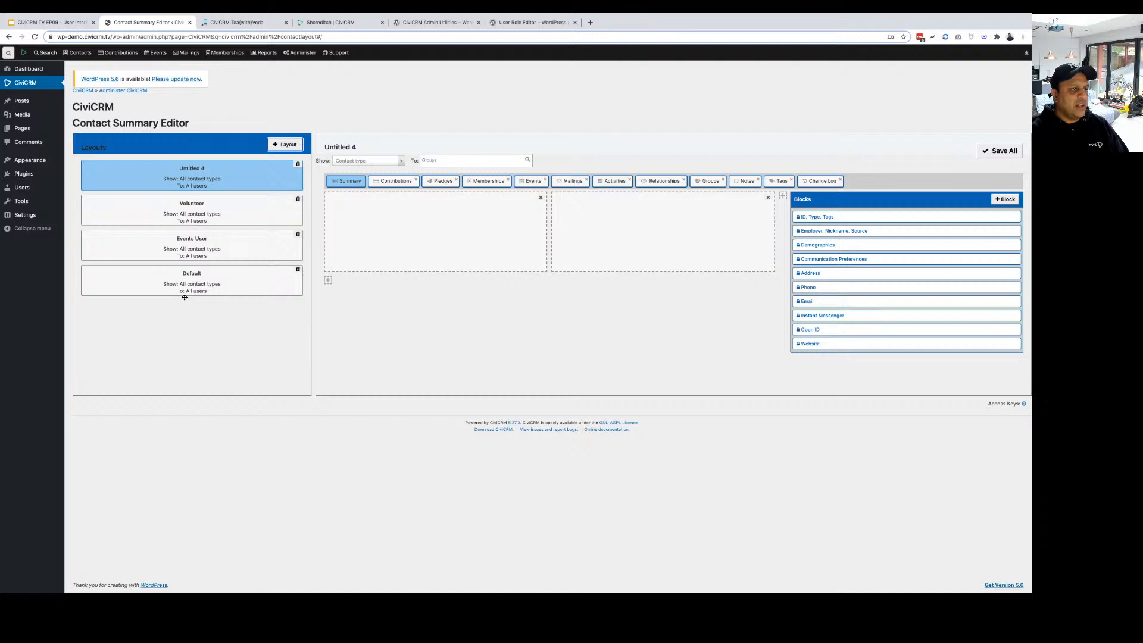
left_click(200, 274)
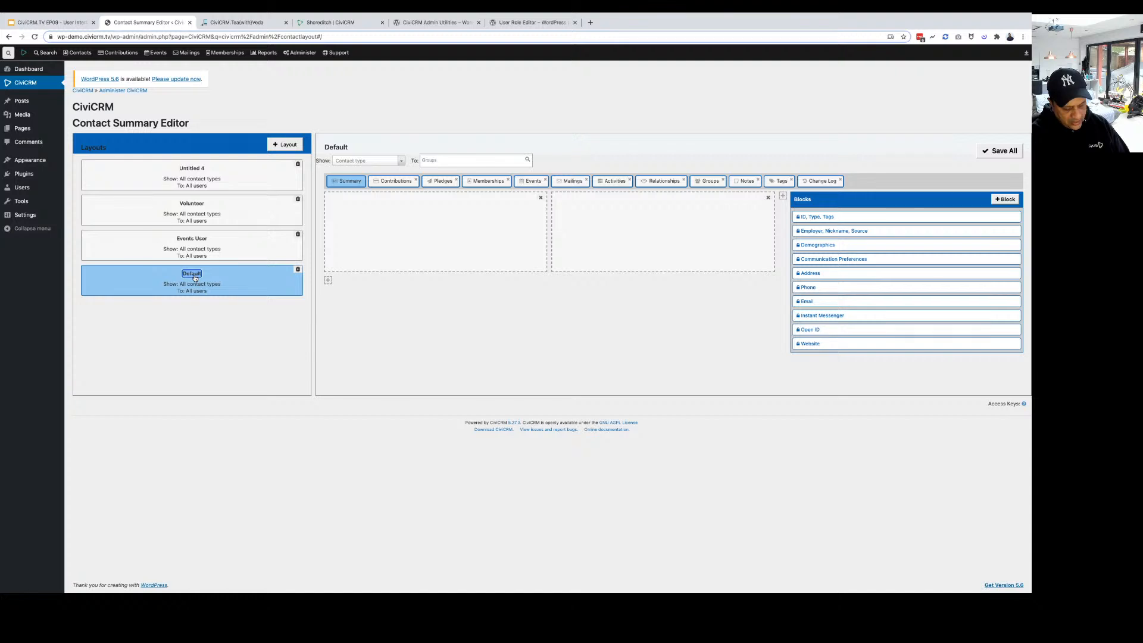
type("Organisations")
left_click(188, 335)
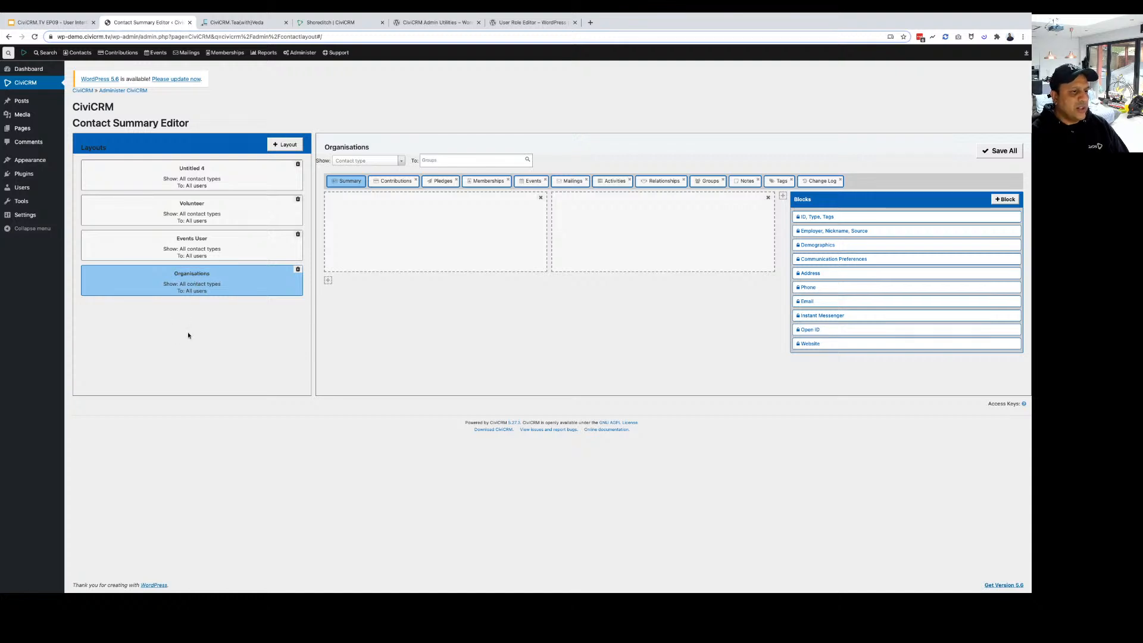
Move the Organisations layout to the top and delete the Untitled 4 layout.
left_click_drag(189, 281, 220, 301)
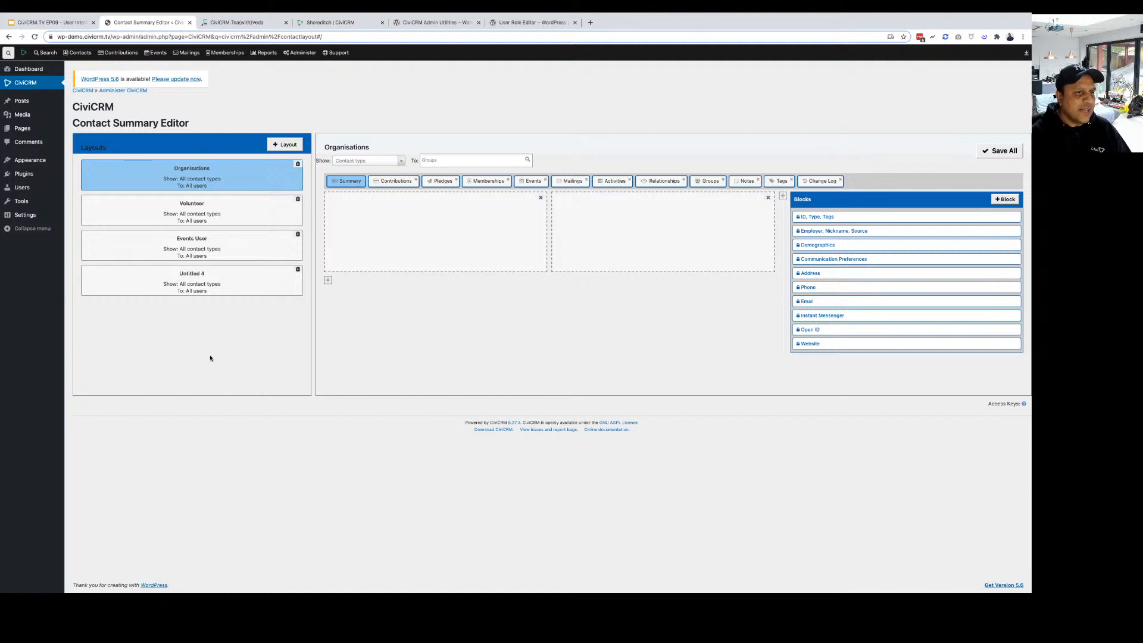
left_click(215, 205)
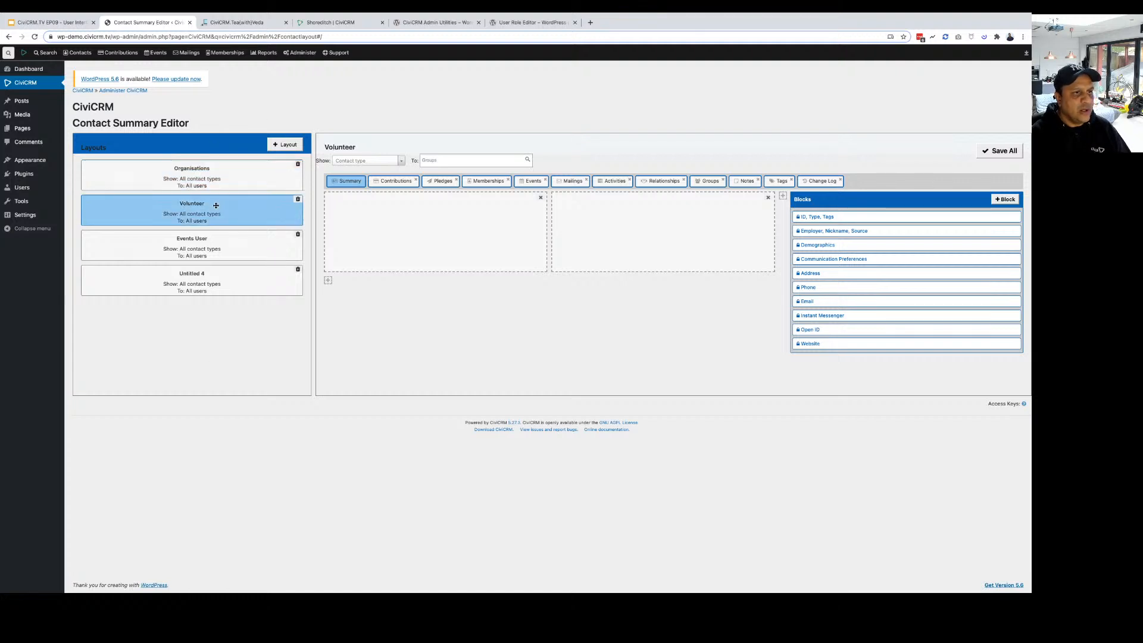
left_click(210, 241)
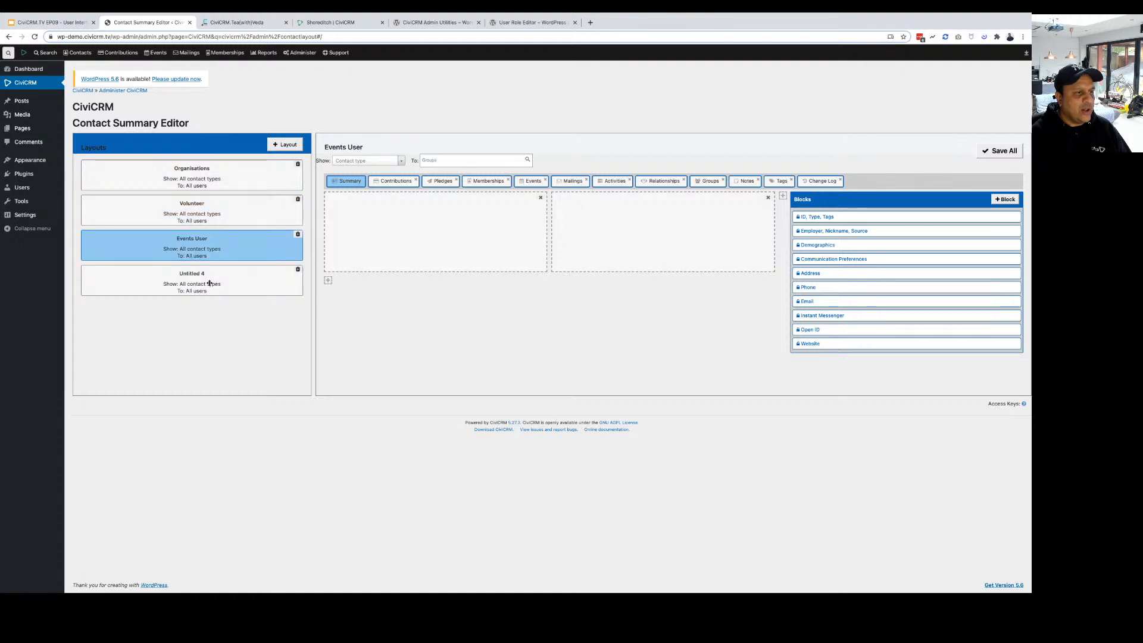
left_click(208, 284)
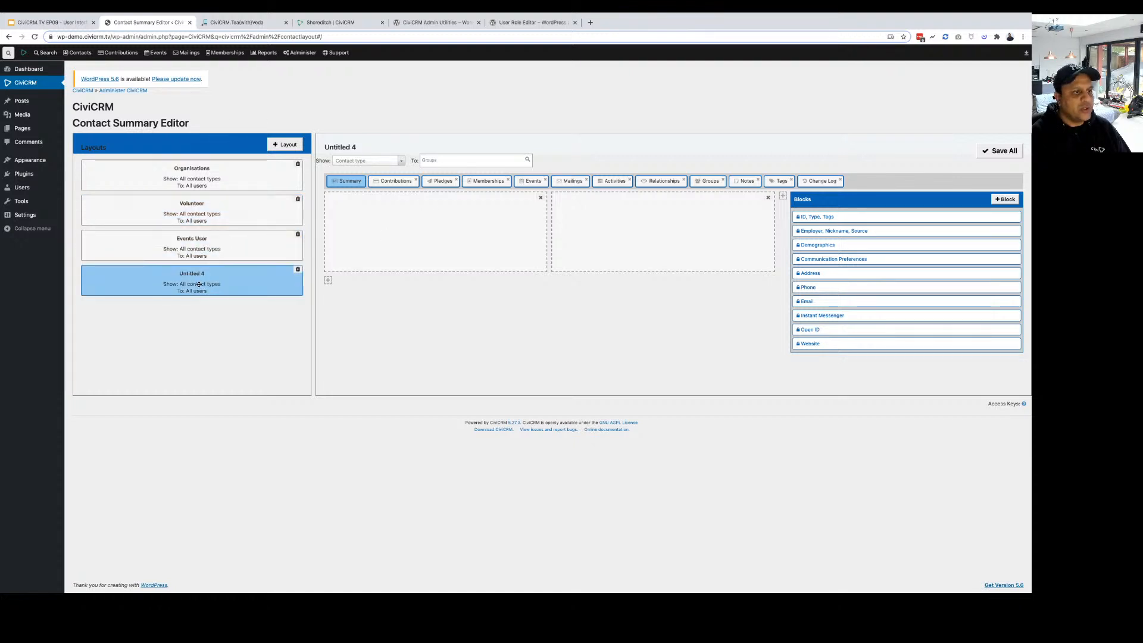
left_click(298, 269)
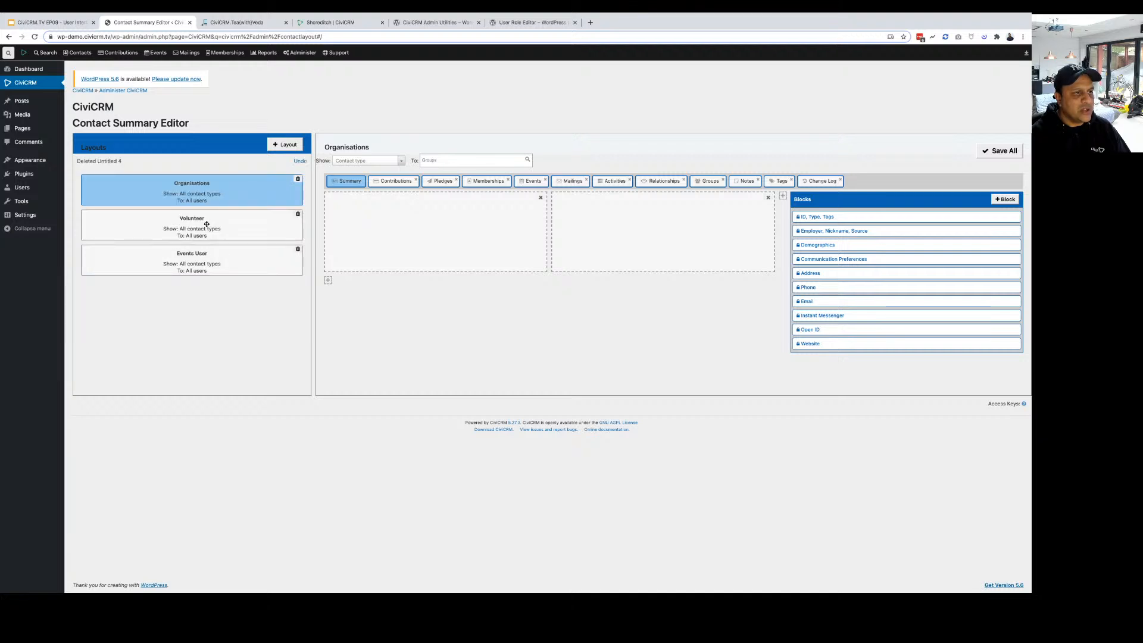
Rename the Volunteer layout to 'Default', then delete it.
left_click(205, 256)
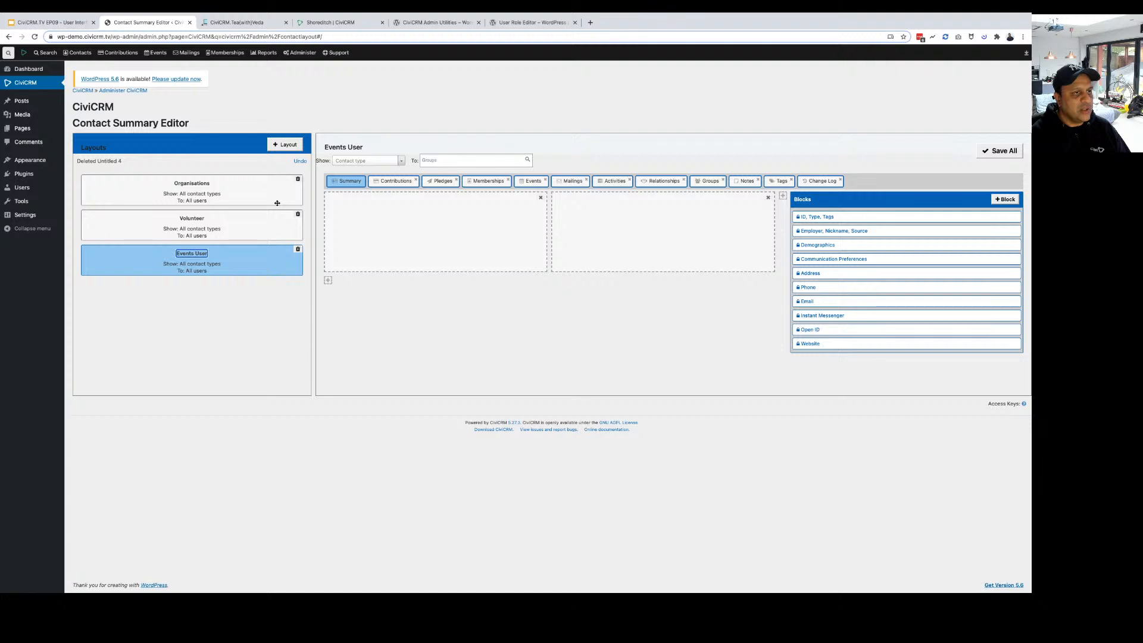
left_click(196, 219)
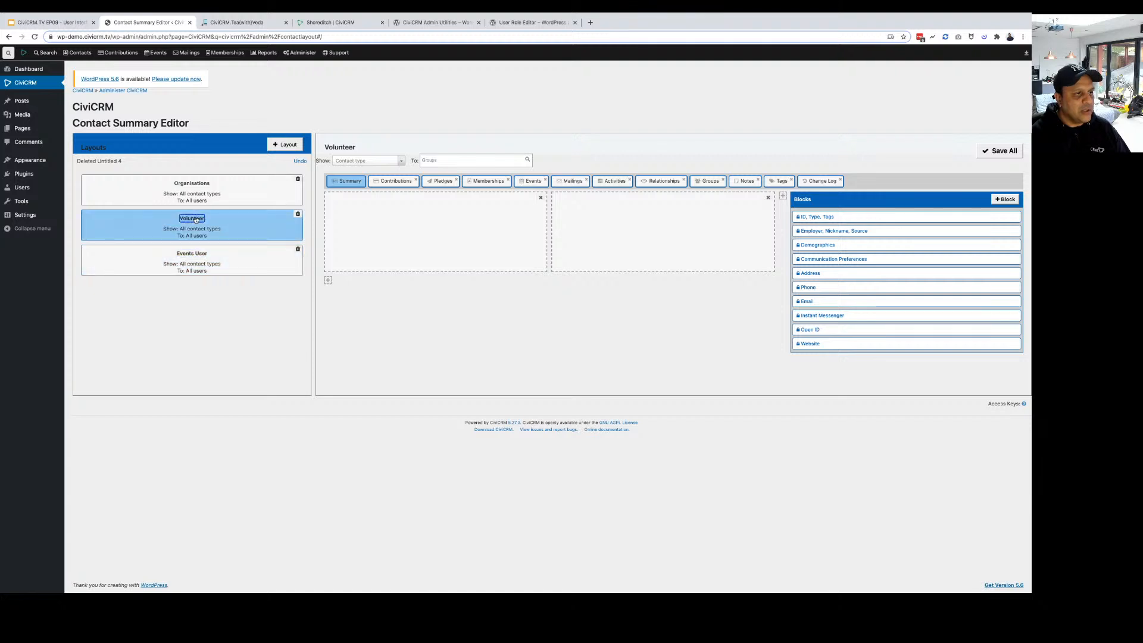
type("Def")
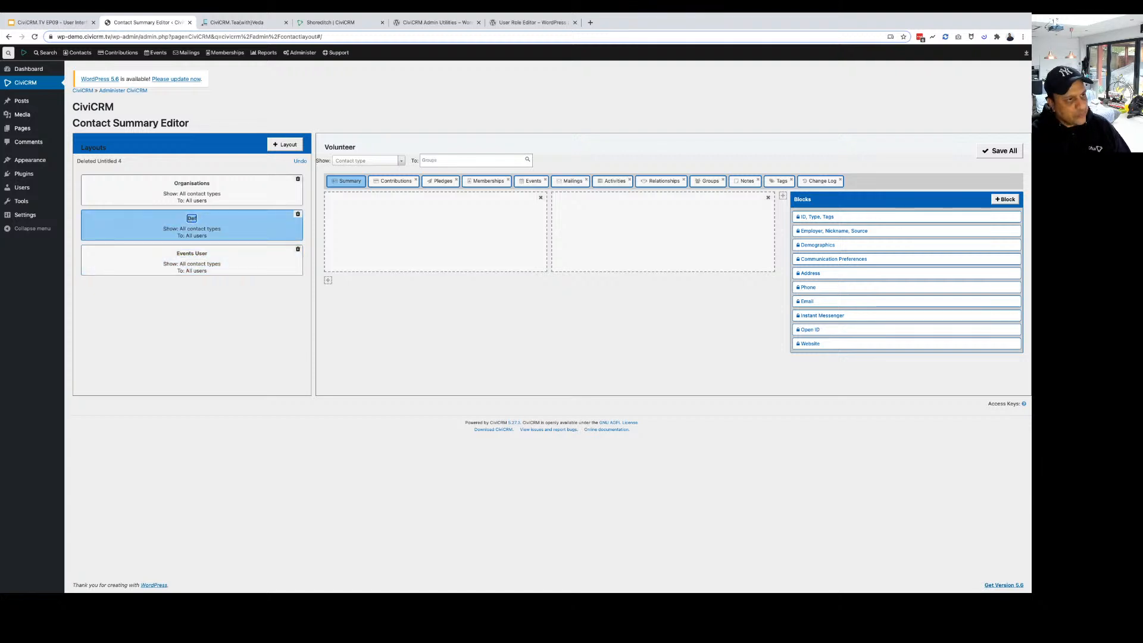
type("ault")
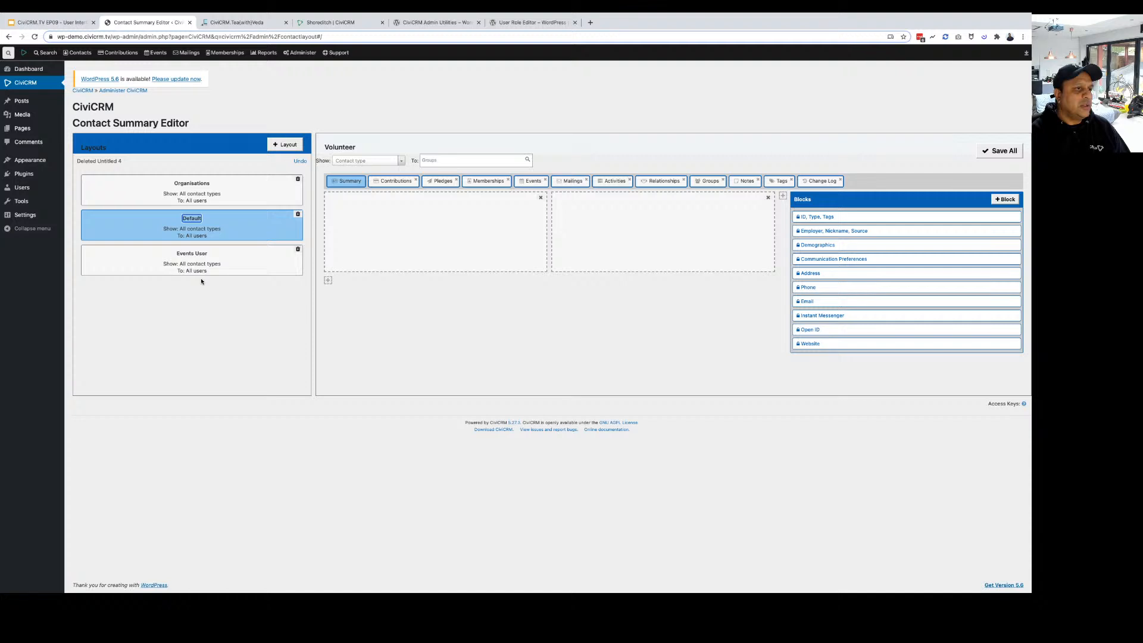
left_click(298, 215)
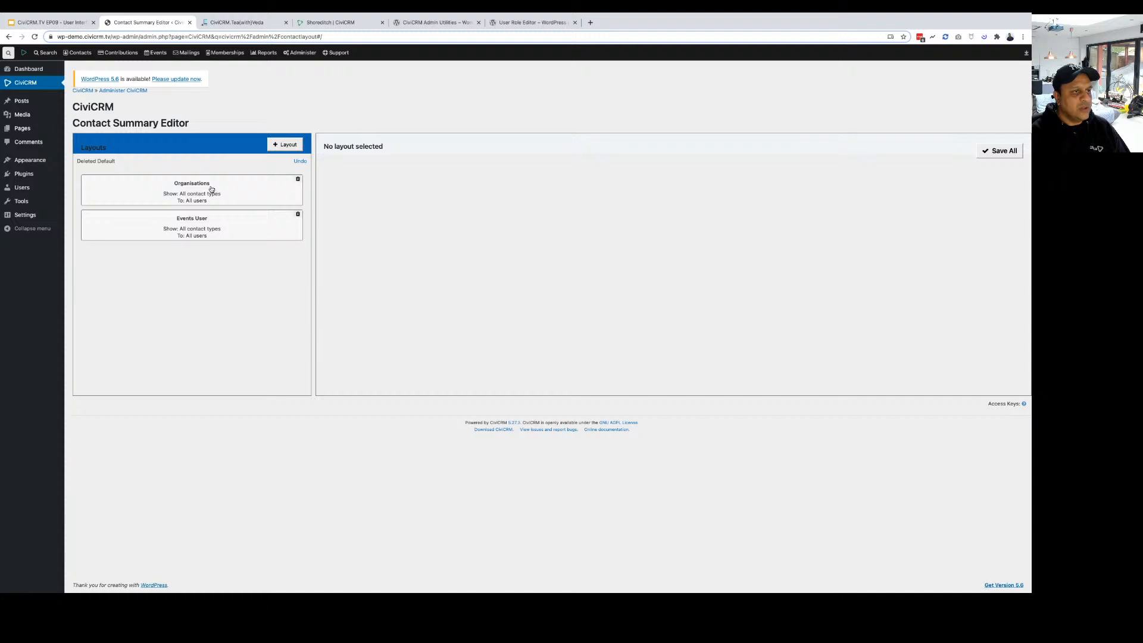
Make the Events User layout show for Individuals in the Administrators group.
left_click(202, 226)
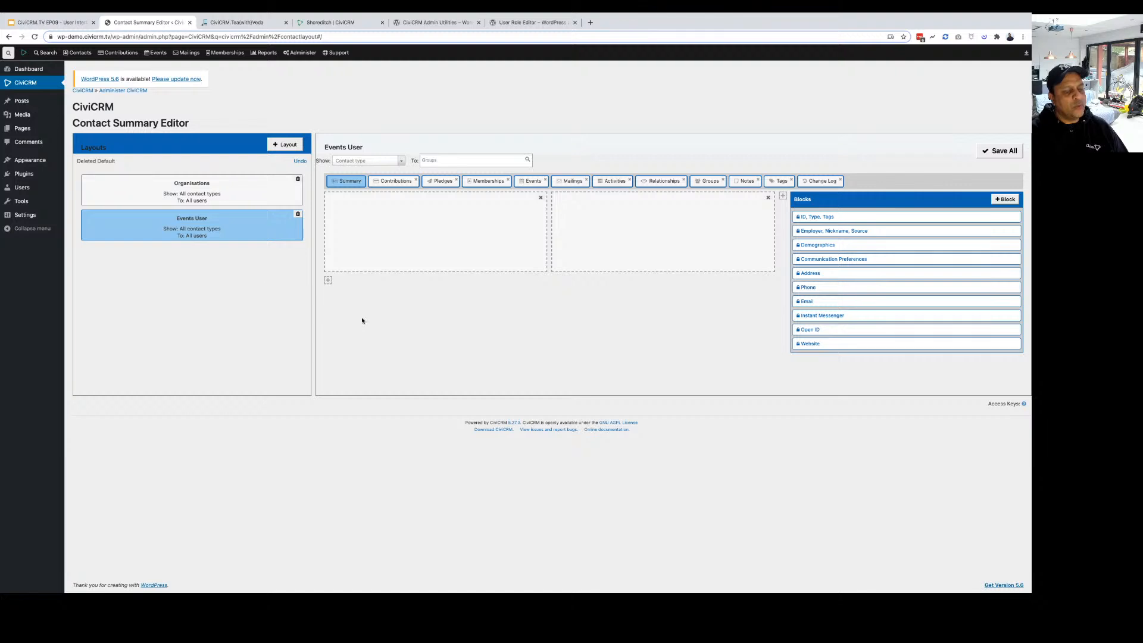
left_click(369, 161)
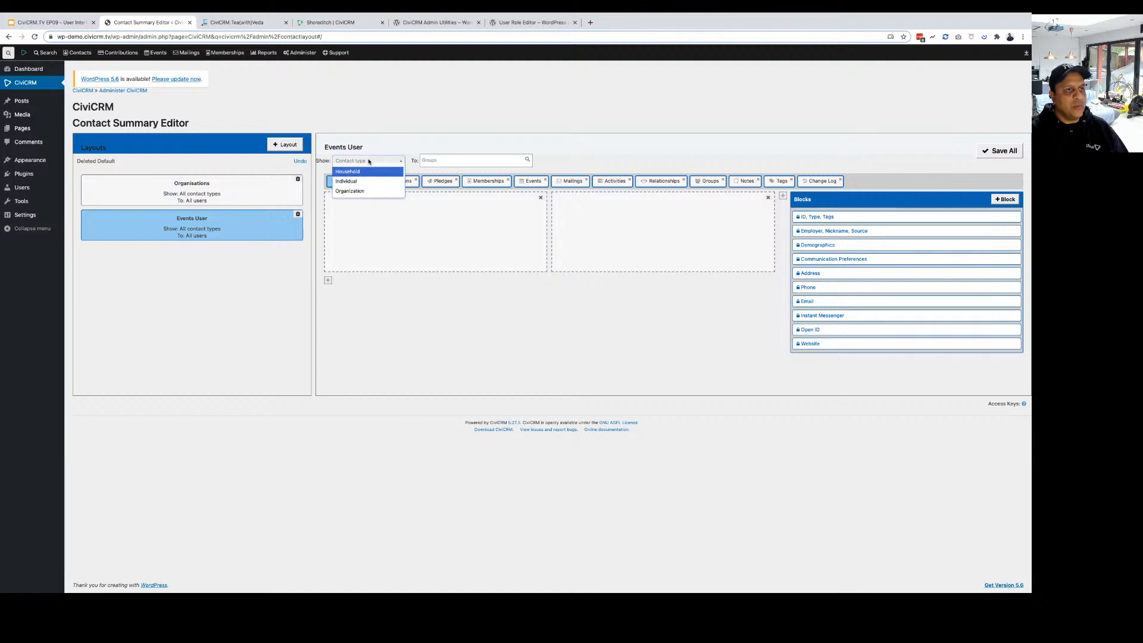
left_click(354, 182)
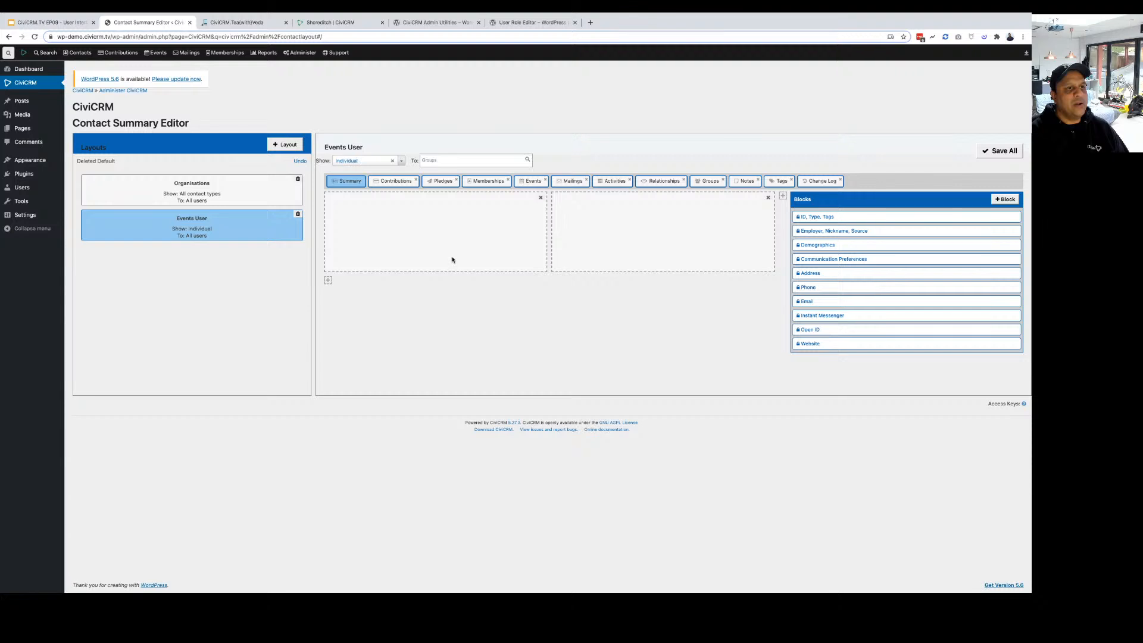
left_click(454, 162)
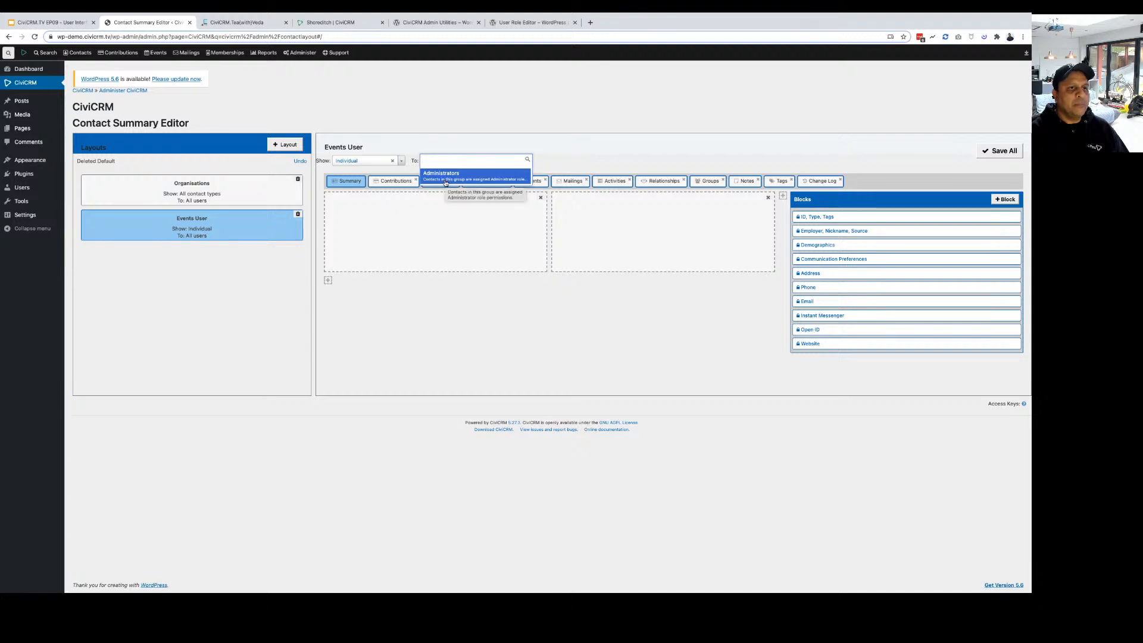
left_click(445, 183)
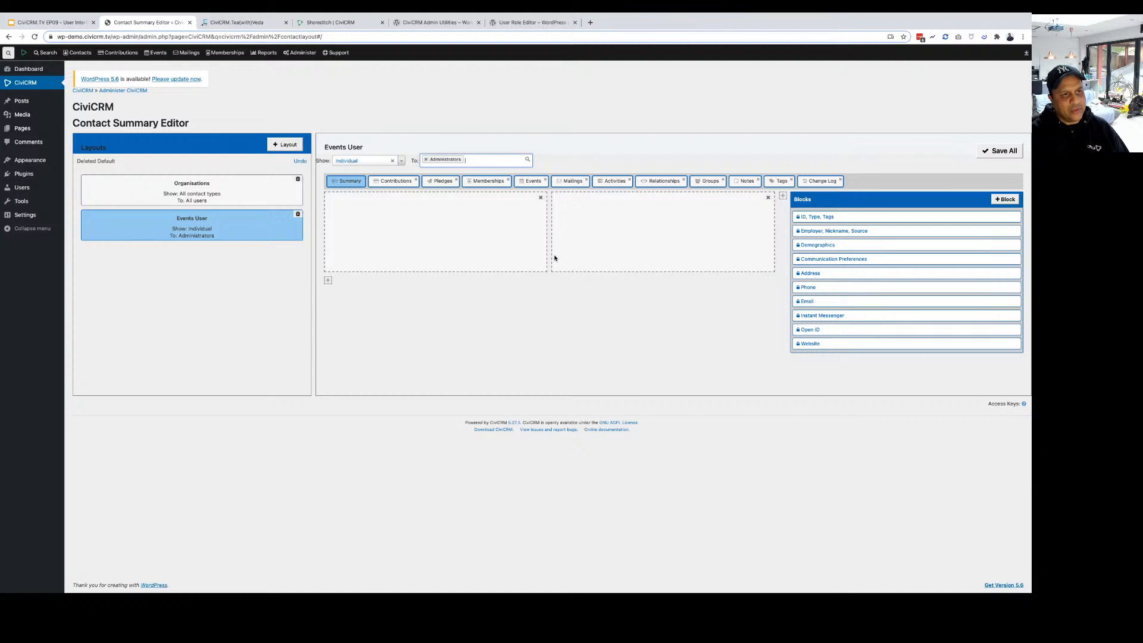
Make the Organisations layout show for Organization contacts, then reselect Events User.
left_click(250, 183)
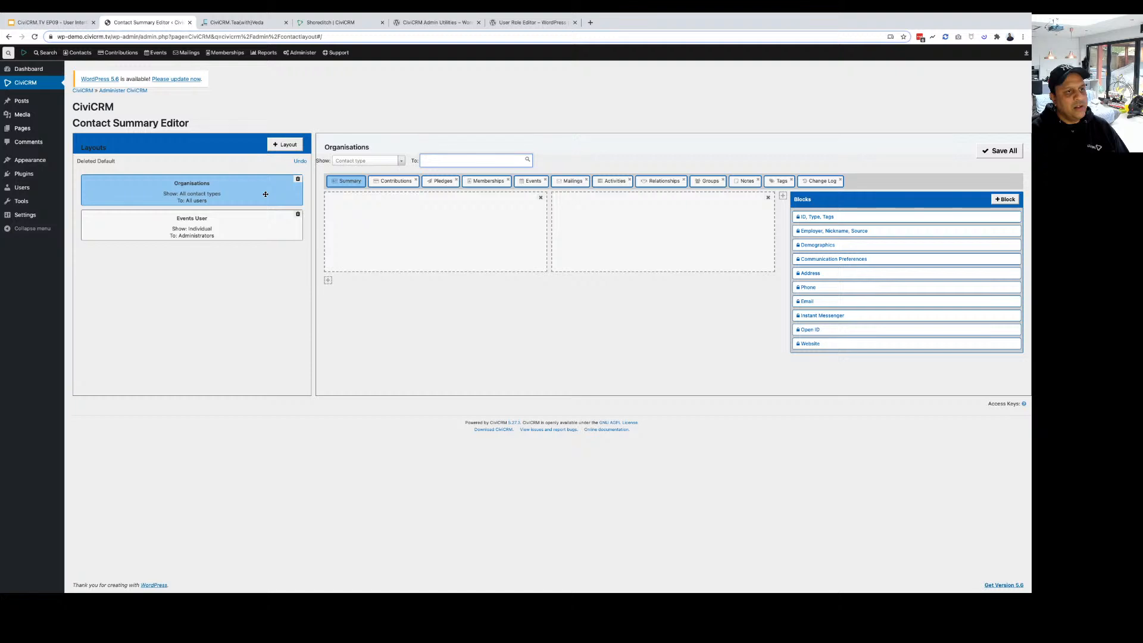
left_click(369, 160)
left_click(352, 198)
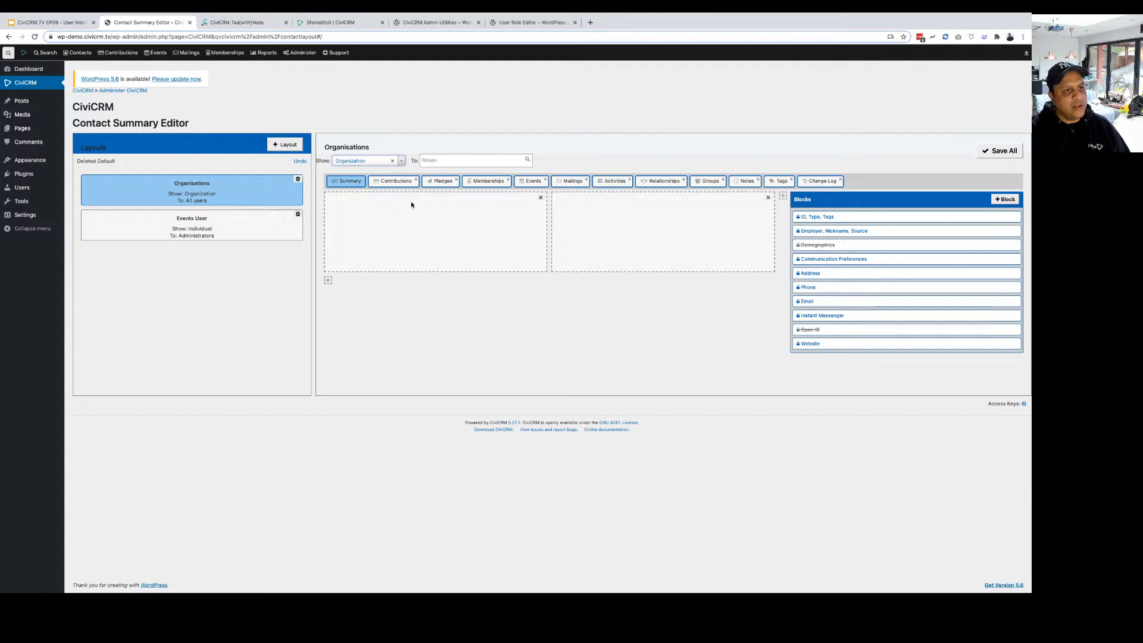
left_click(231, 233)
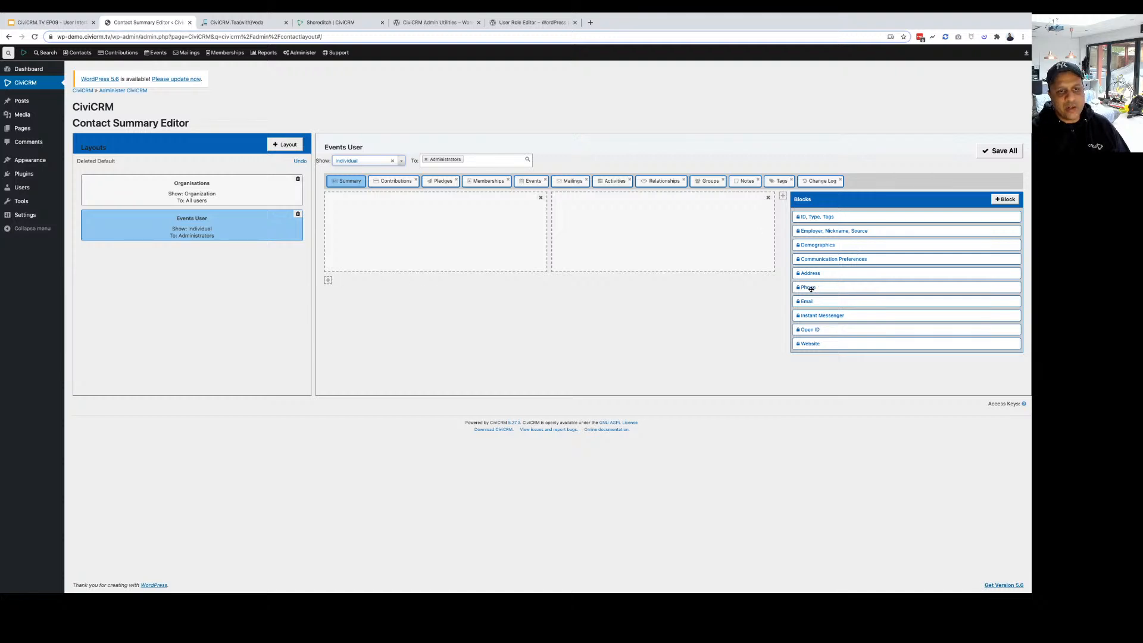
Place Phone and Employer on the left, Email, Communication Preferences and Demographics on the right.
left_click_drag(811, 289, 437, 229)
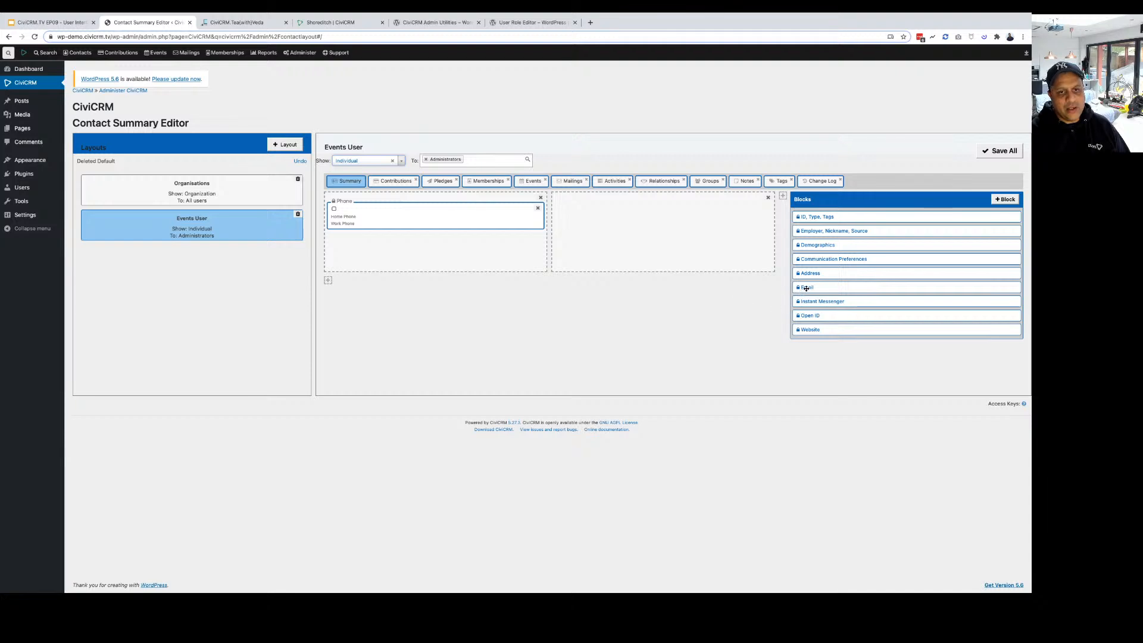
left_click_drag(806, 289, 570, 206)
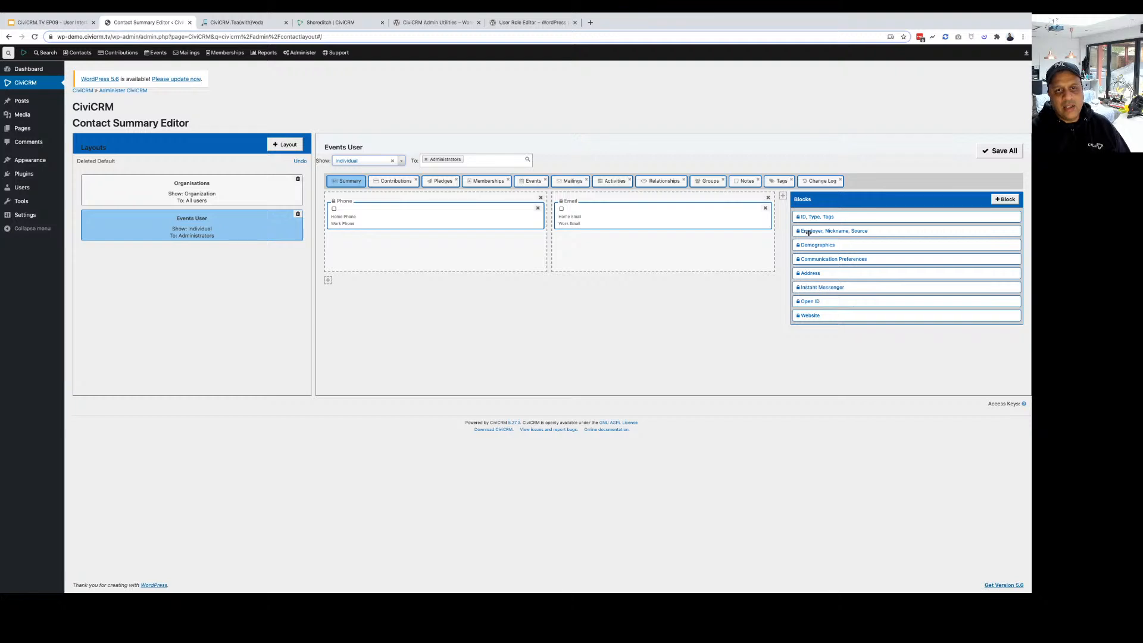
left_click_drag(808, 233, 365, 258)
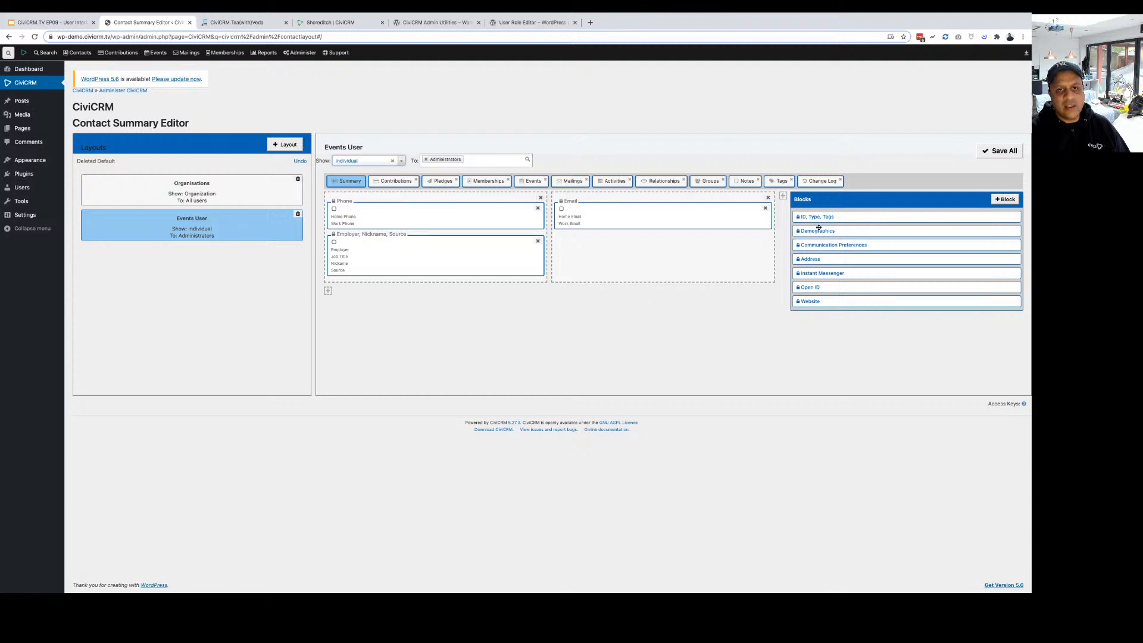
left_click_drag(819, 228, 617, 250)
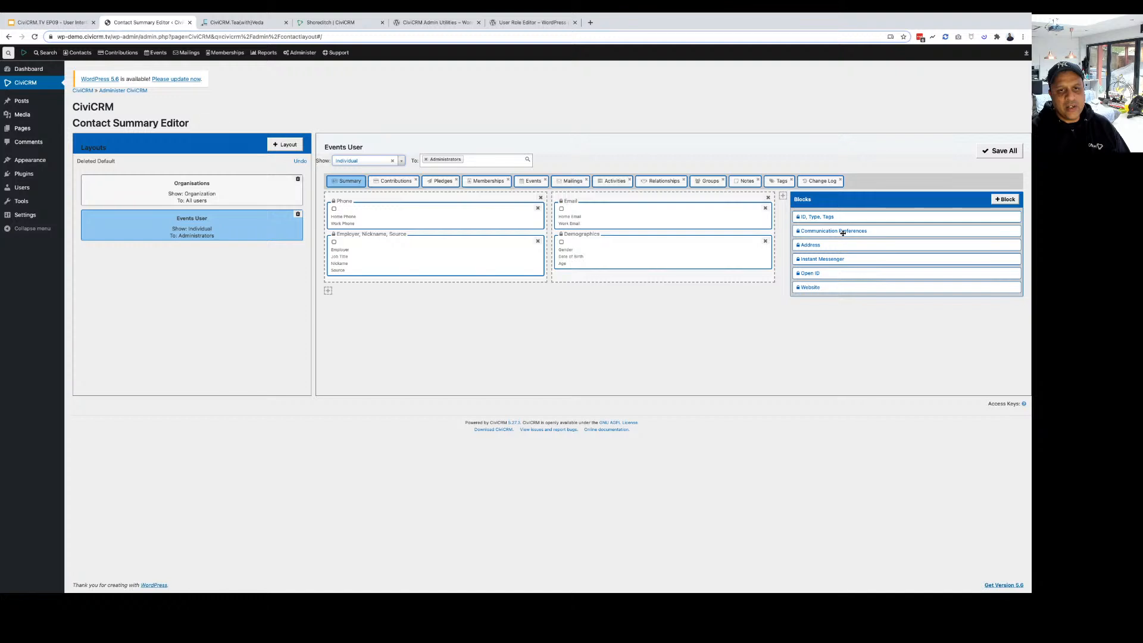
left_click_drag(843, 233, 619, 239)
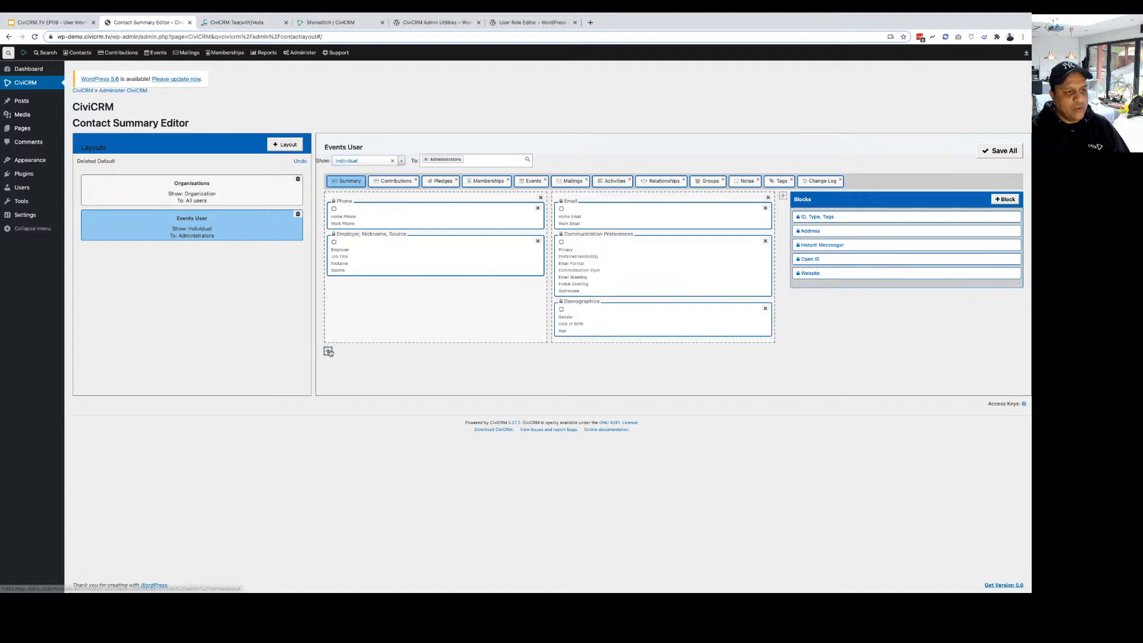
Add a bottom row holding Website and a third top column holding Instant Messenger.
left_click(328, 352)
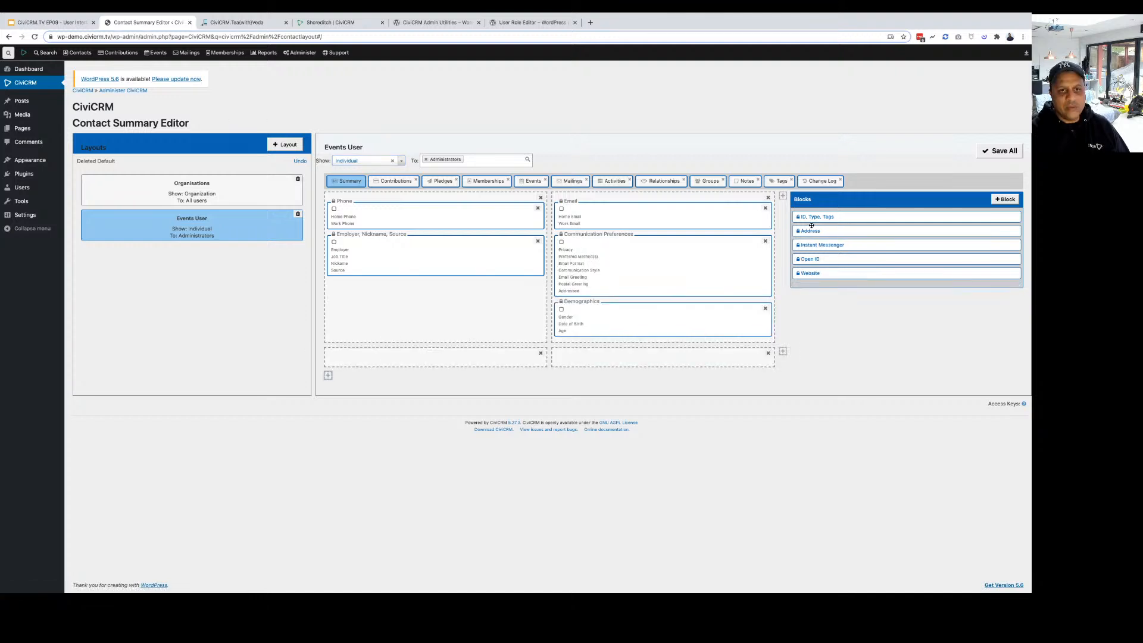
left_click_drag(810, 273, 336, 384)
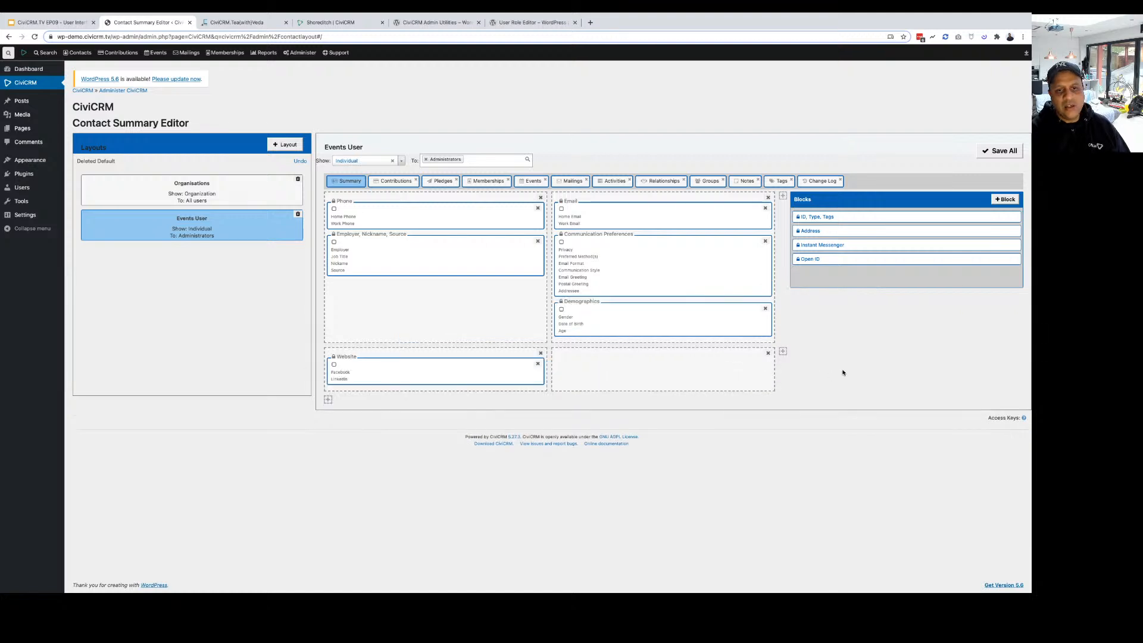
left_click(783, 353)
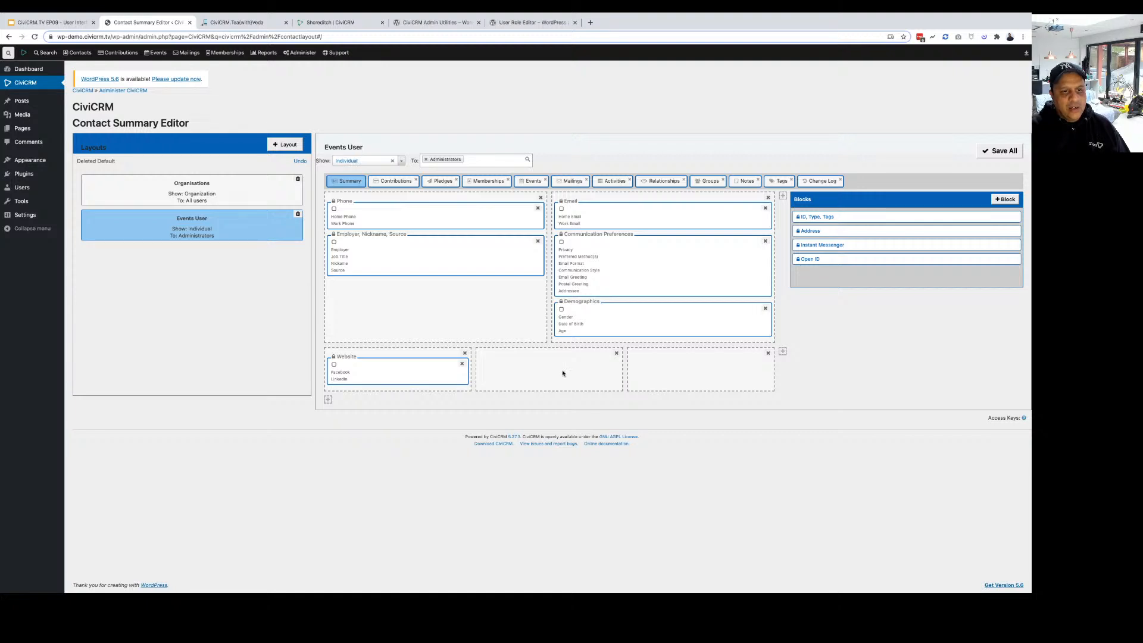
left_click(783, 197)
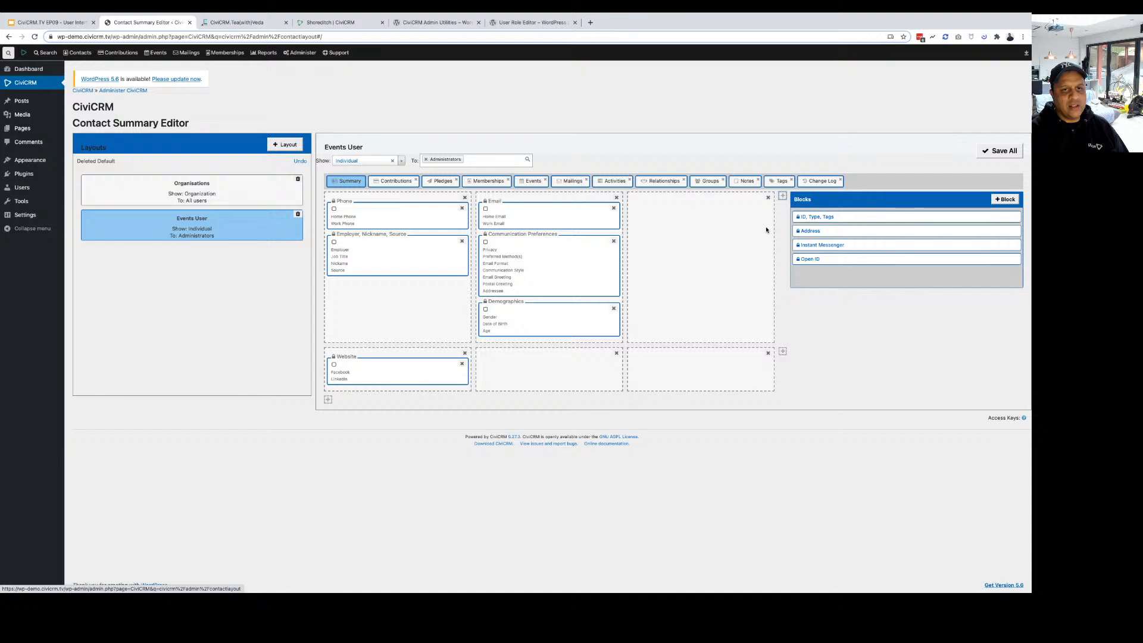
left_click_drag(813, 244, 719, 235)
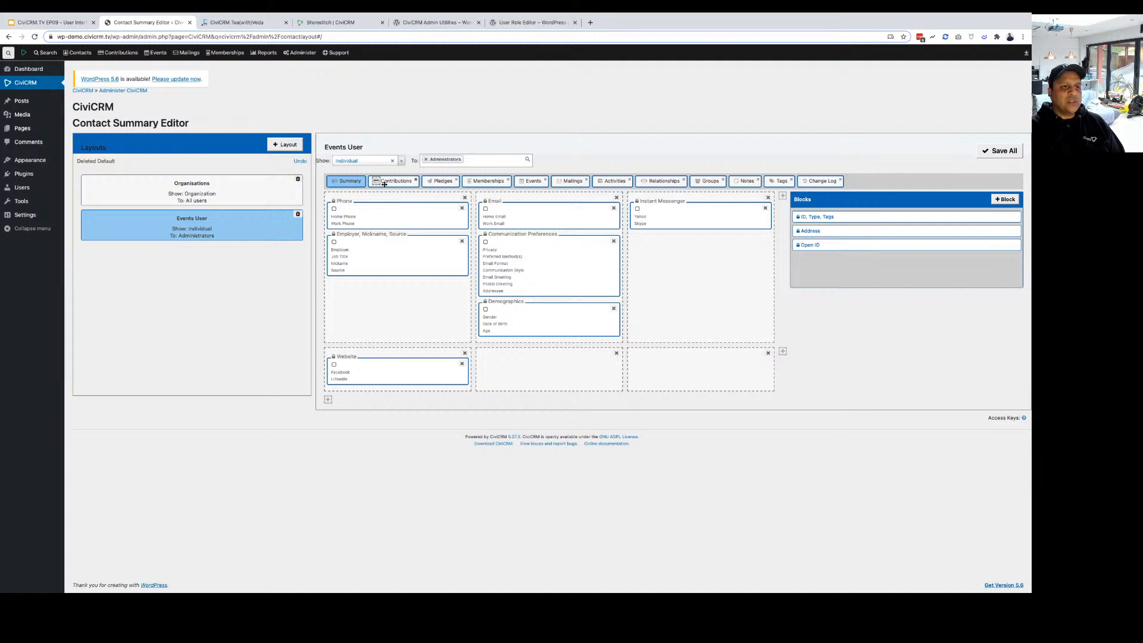
Replace the Events User layout's 'Summary' tab label with 'Contact Details'.
left_click(348, 184)
key("BackSpace")
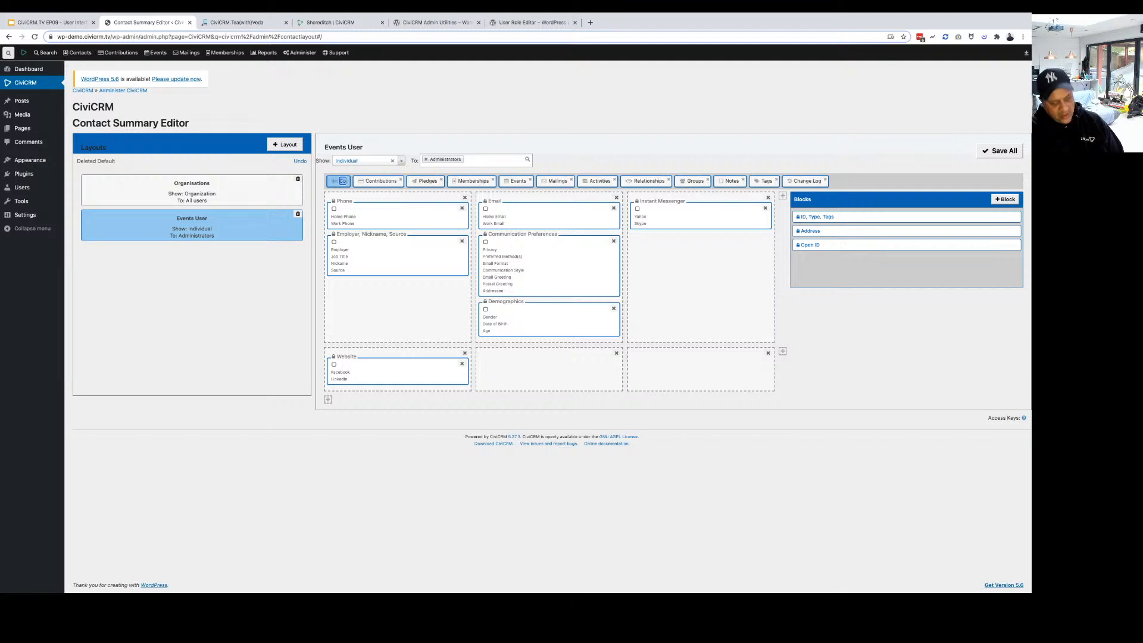
type("Contact De")
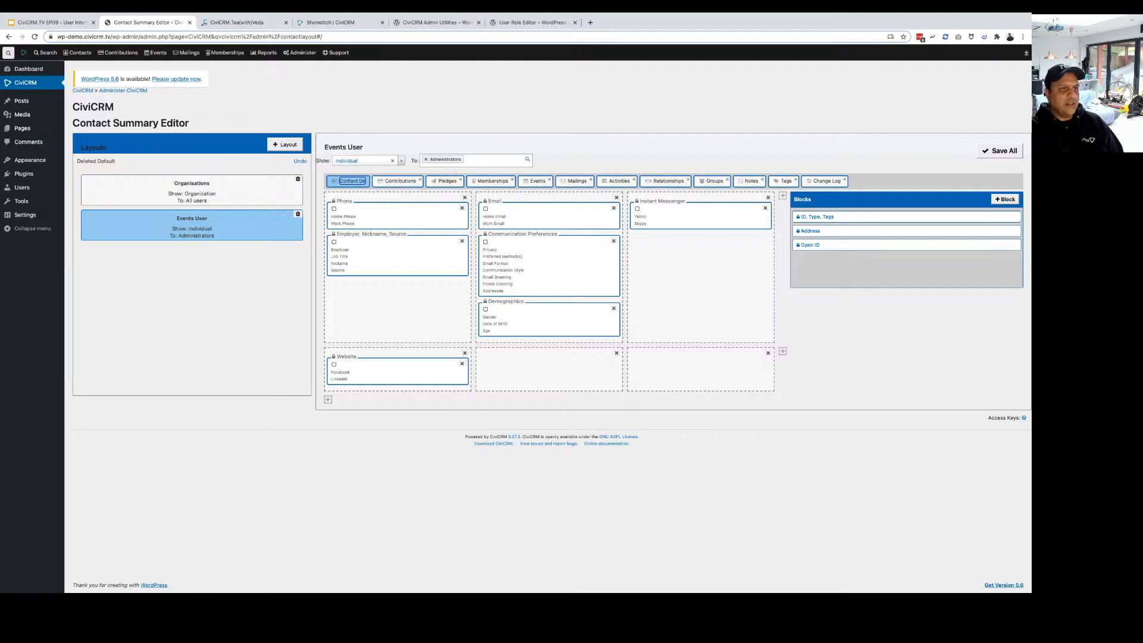
type("tails")
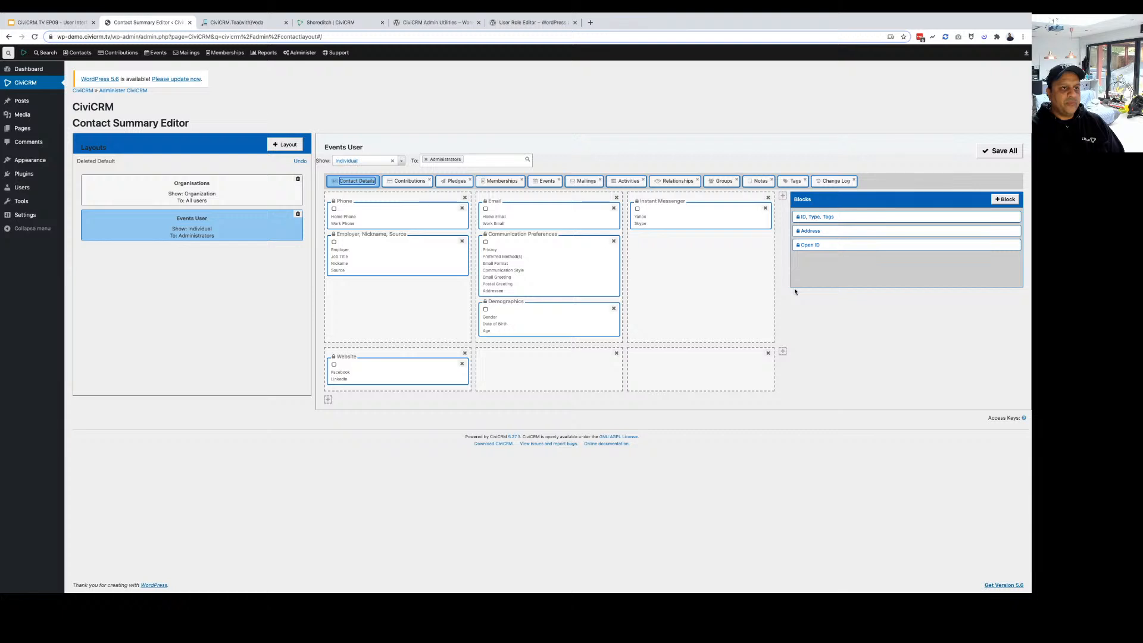
key("Return")
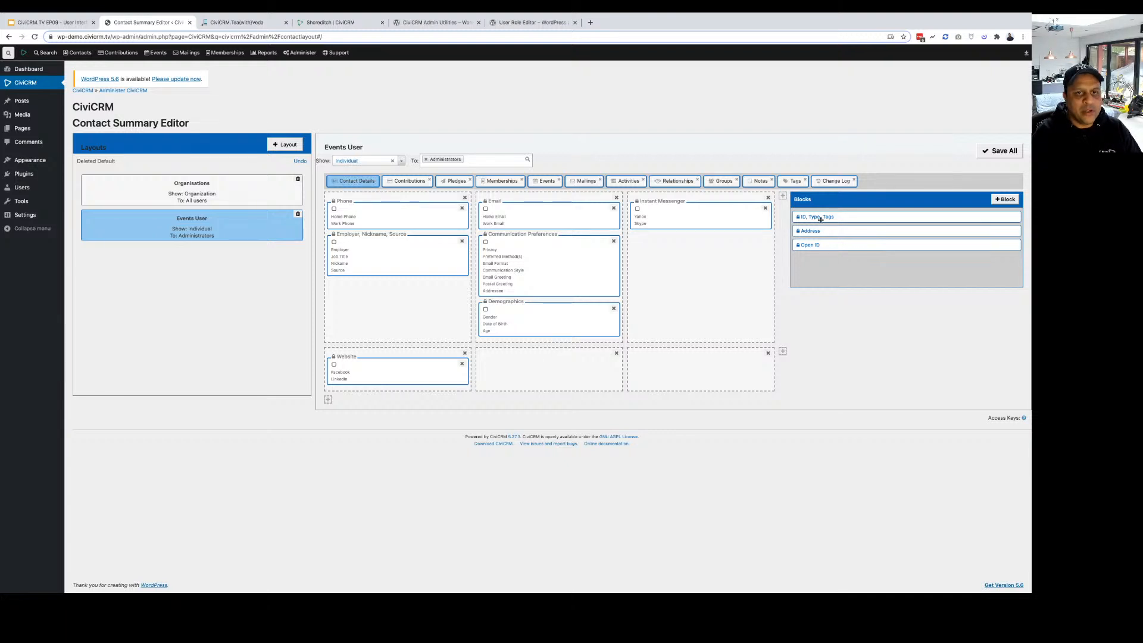
Hide the Tags, Notes, Groups and Mailings tabs in Events User; saving is refused for empty Organisations.
left_click(805, 181)
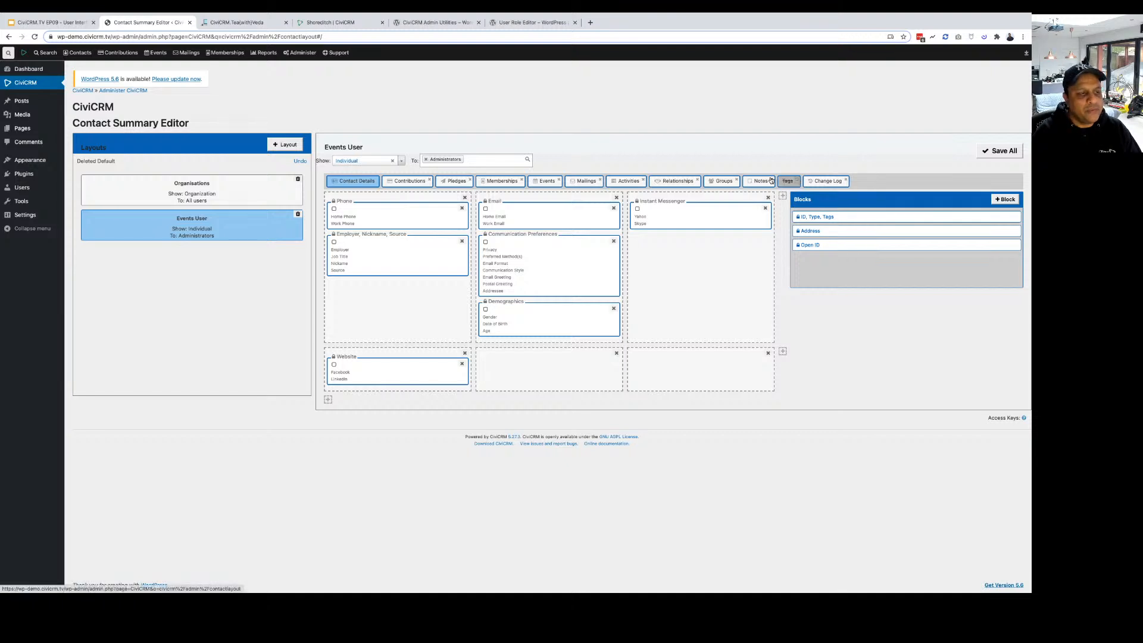
left_click(771, 180)
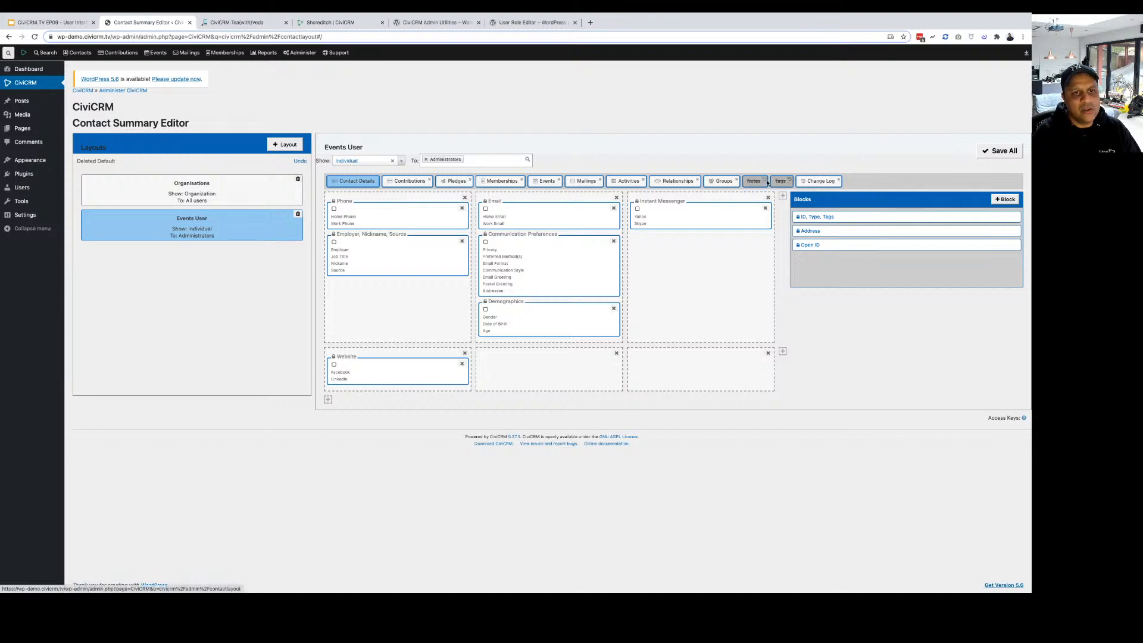
left_click(737, 181)
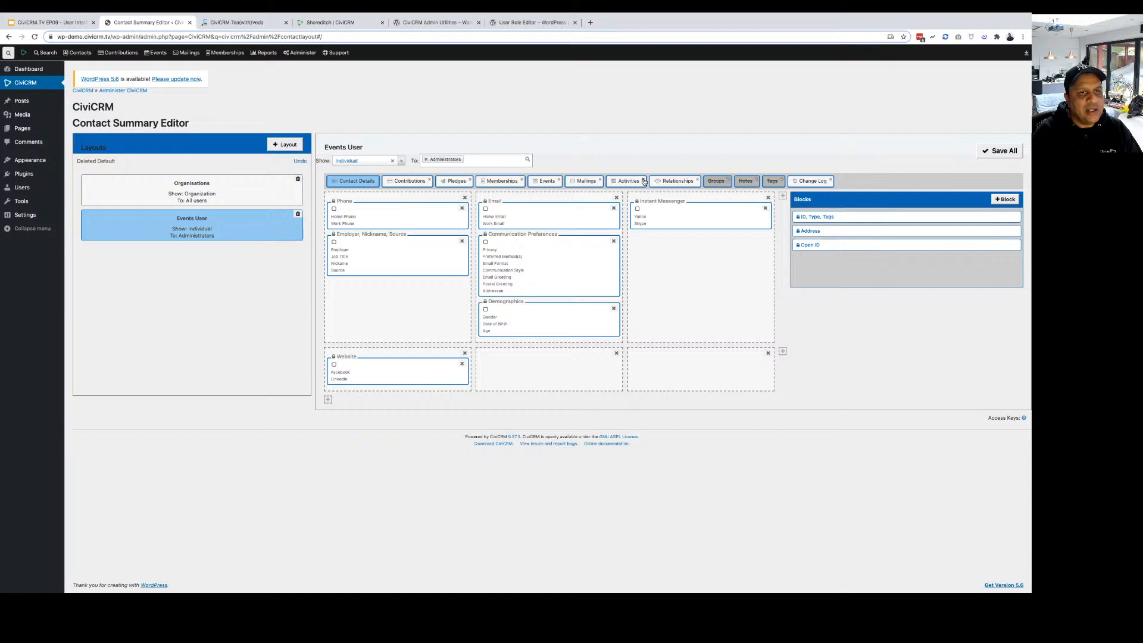
left_click(580, 181)
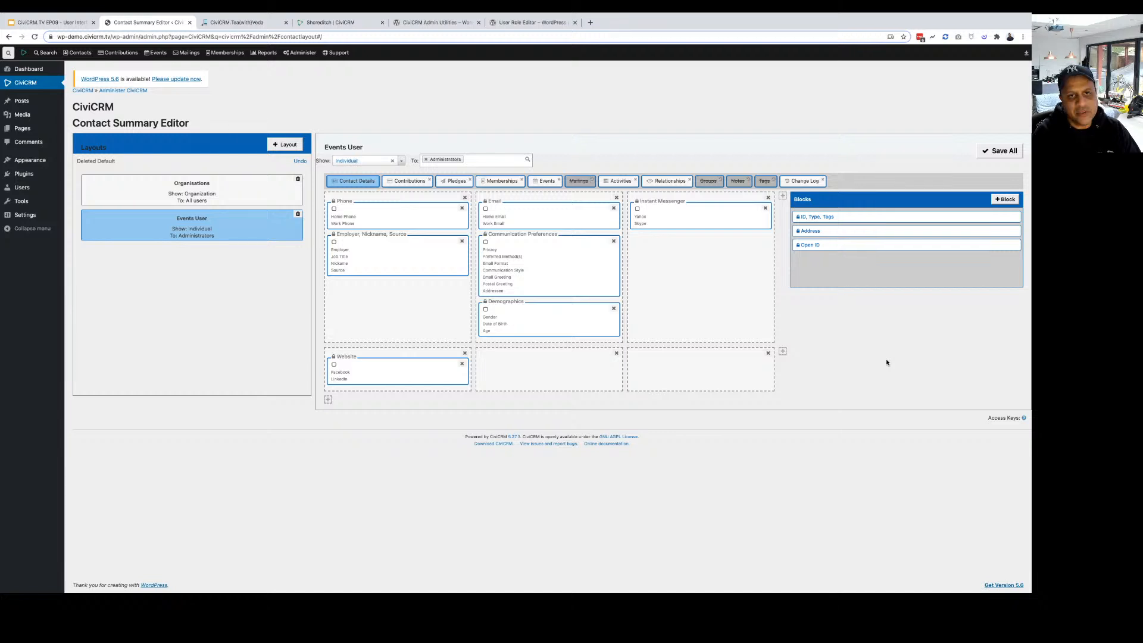
left_click(999, 151)
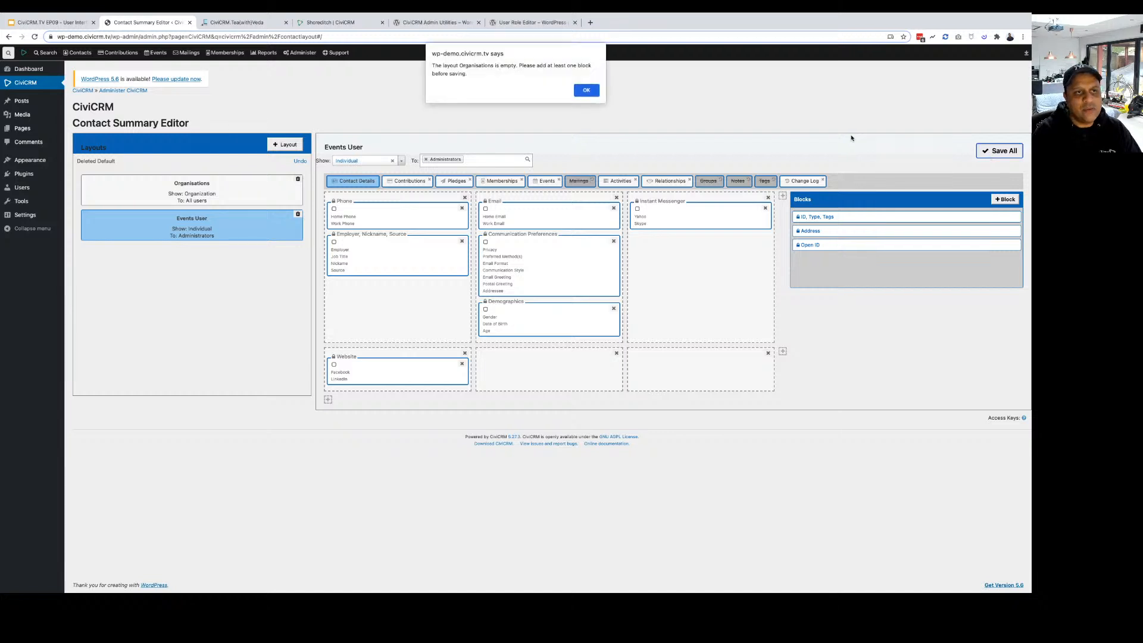
key("Return")
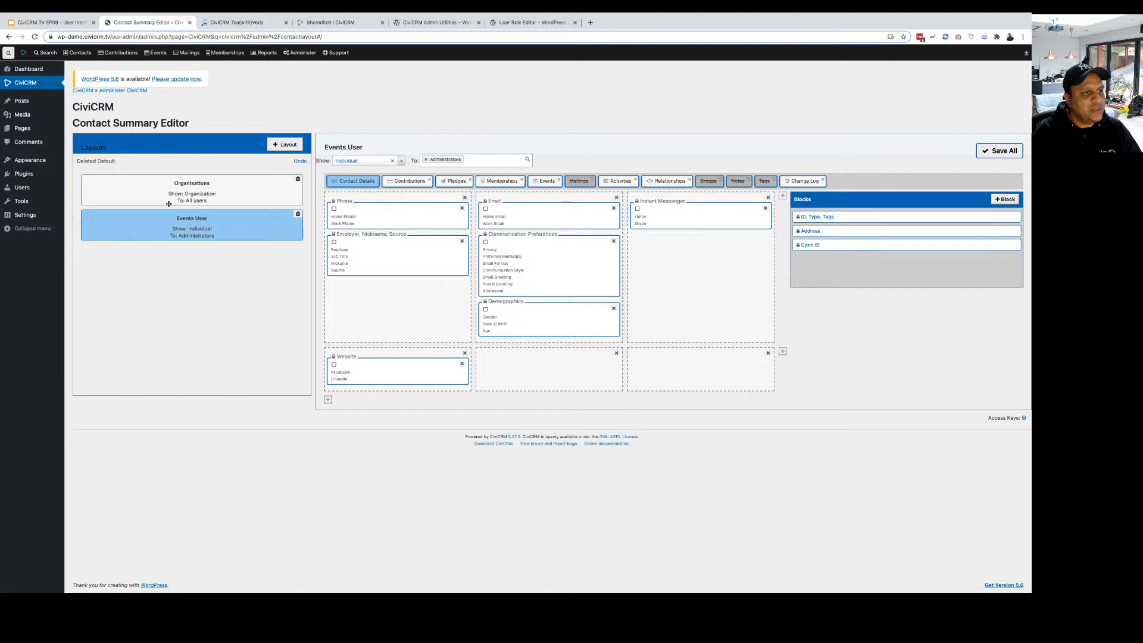
Fill the Organisations layout with Address, Employer/Nickname/Source and ID/Type/Tags blocks, save, and hide Pledges.
left_click(168, 202)
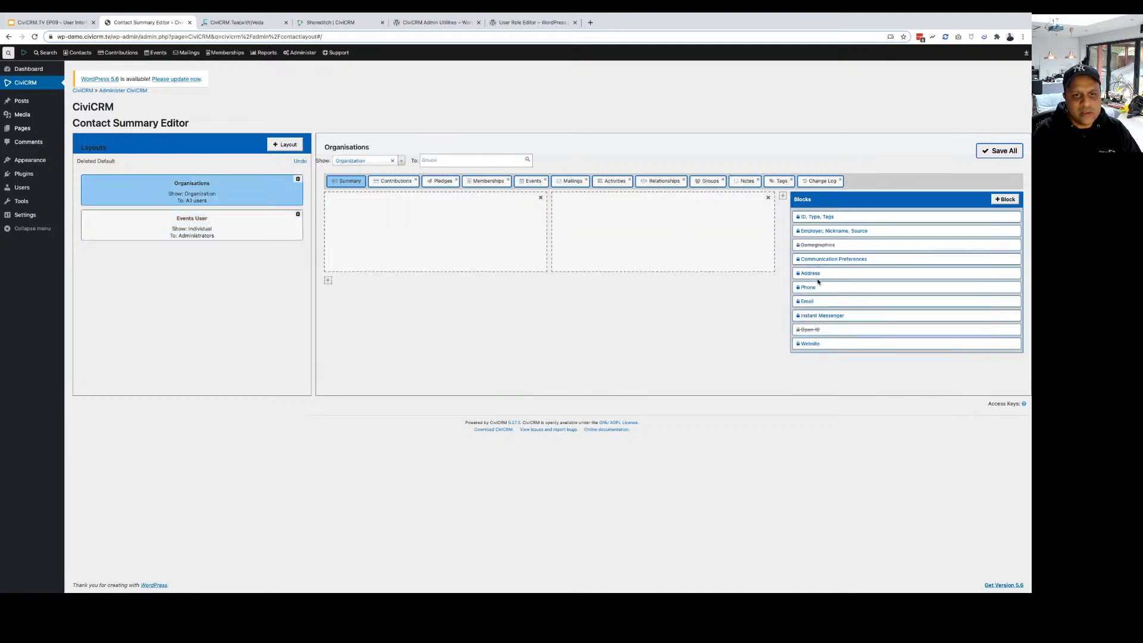
left_click_drag(811, 273, 435, 230)
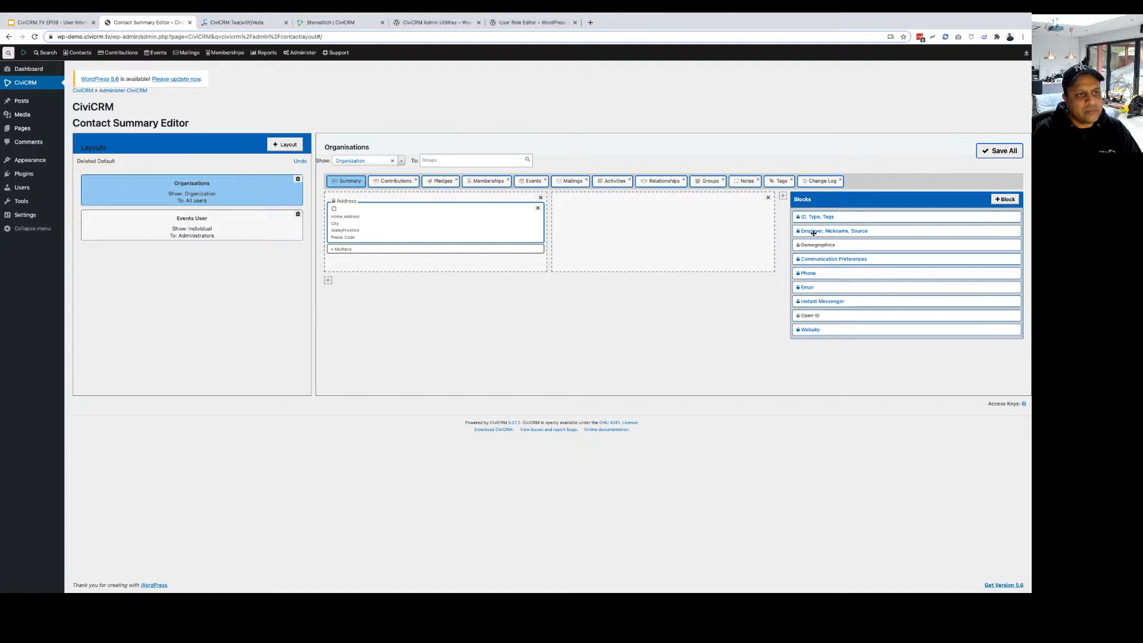
left_click_drag(813, 233, 632, 232)
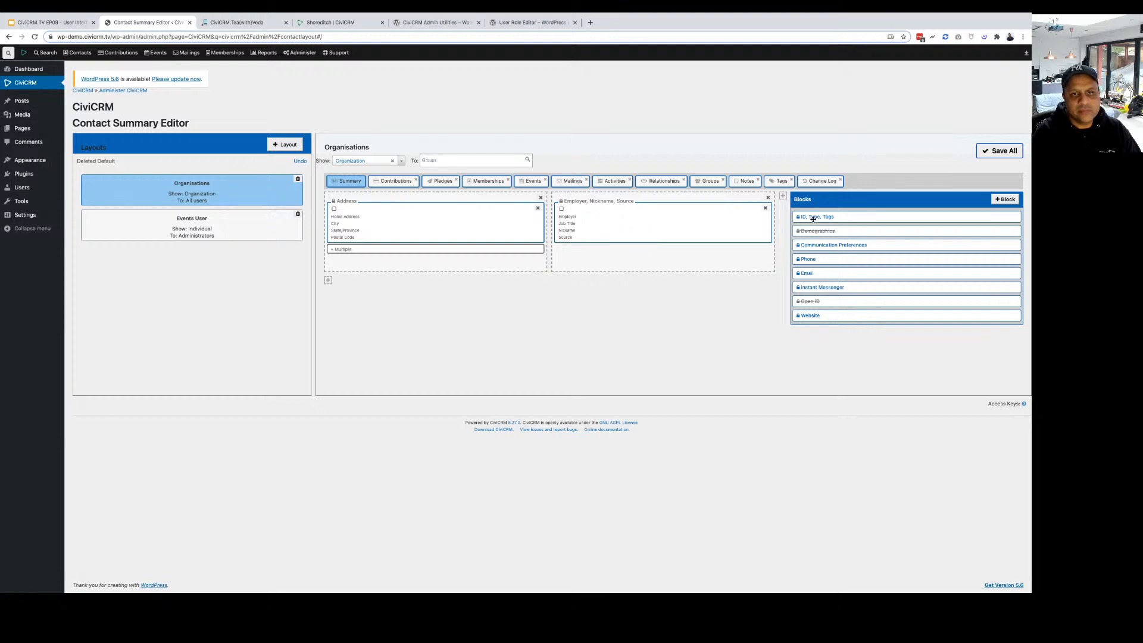
left_click_drag(813, 219, 590, 201)
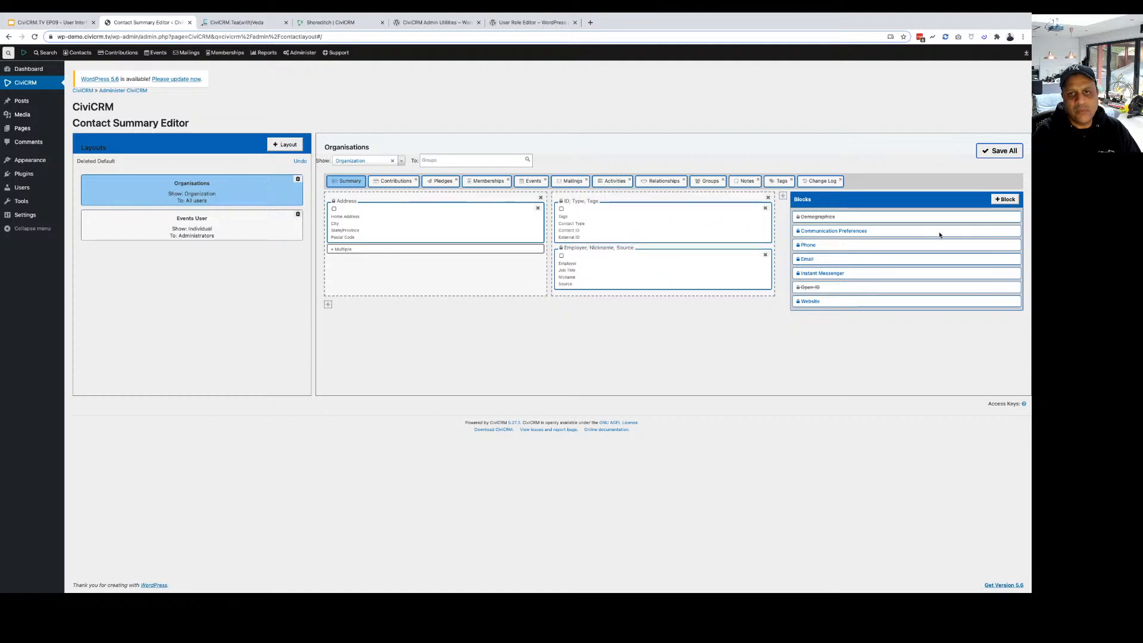
left_click(999, 151)
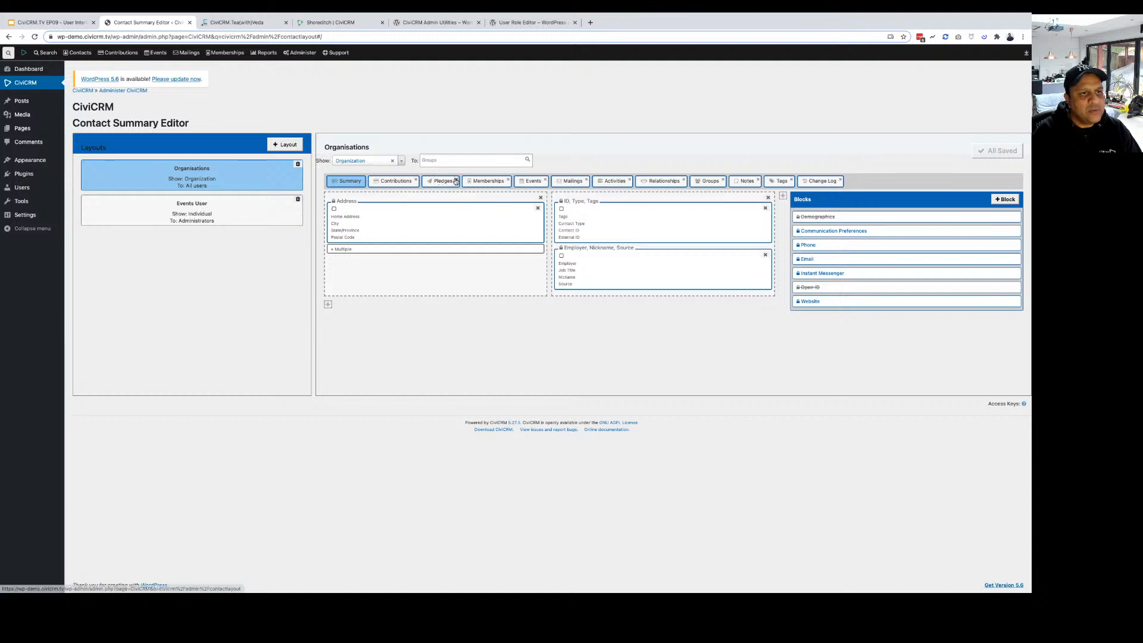
left_click(457, 180)
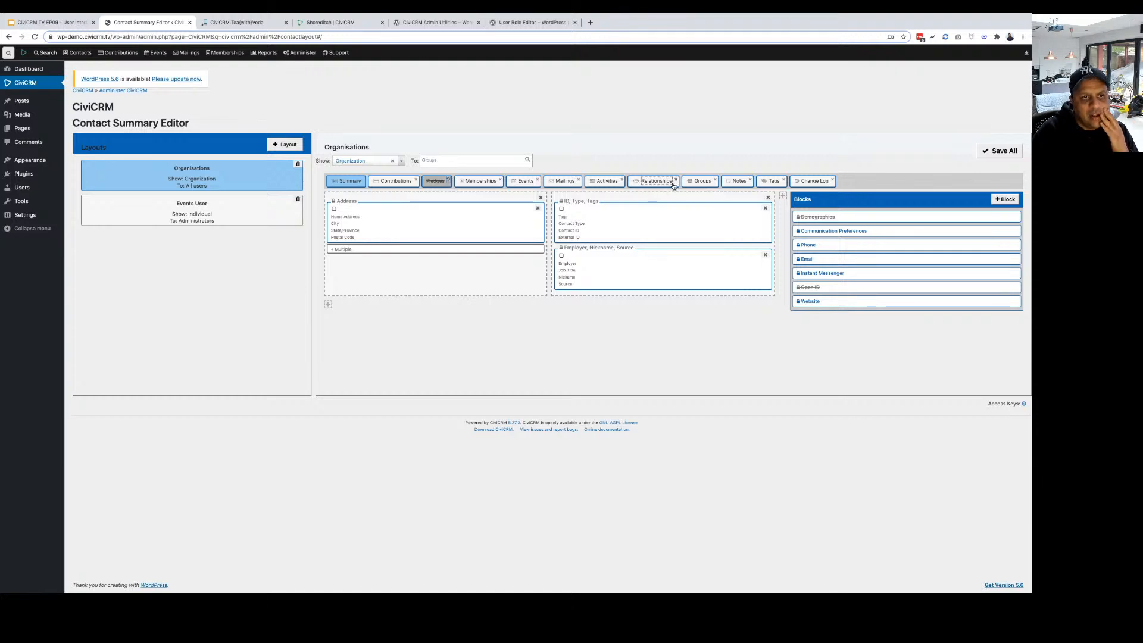
Remove the Notes and Tags tabs from the Organisations layout and save all layouts.
left_click(749, 180)
left_click(768, 180)
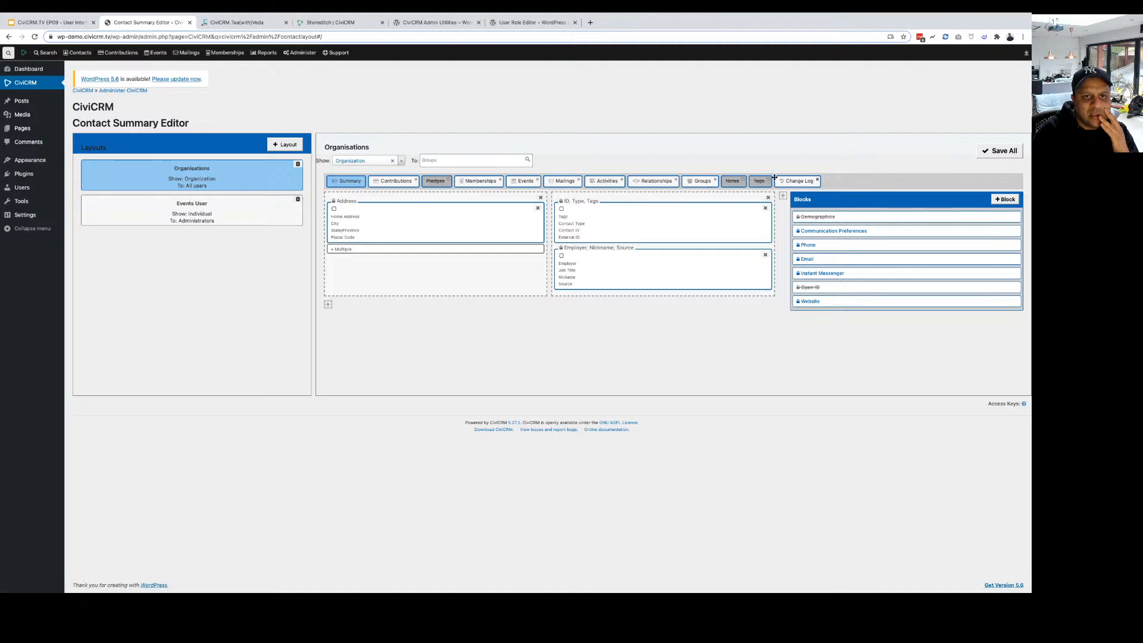
left_click(991, 151)
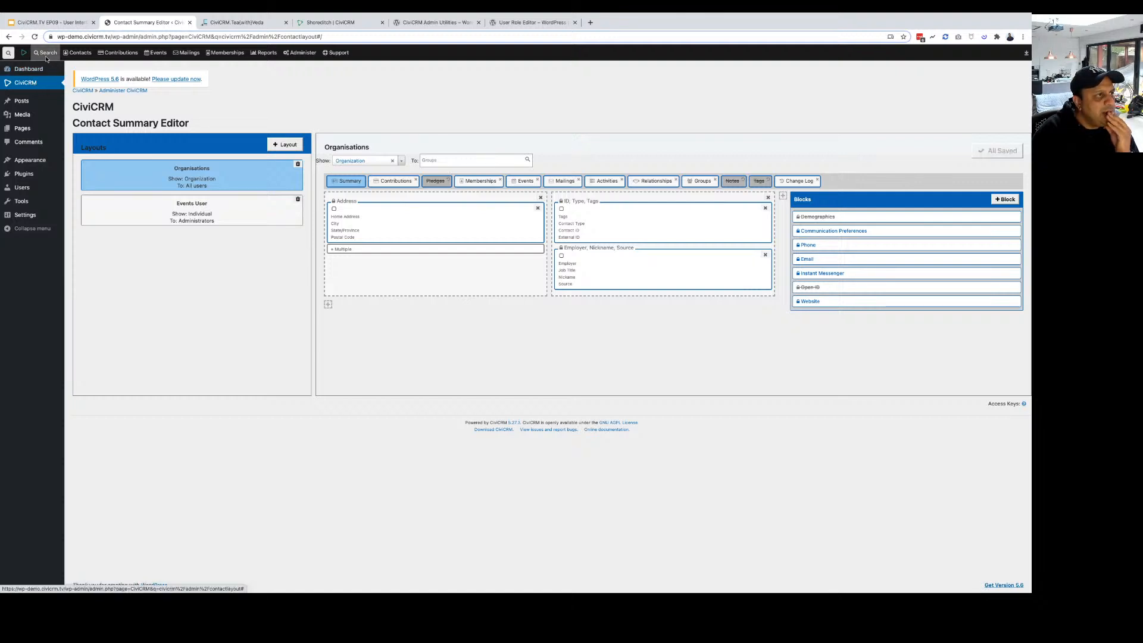
Run an unfiltered Find Contacts search and open the individual contact's summary.
mouse_move(47, 57)
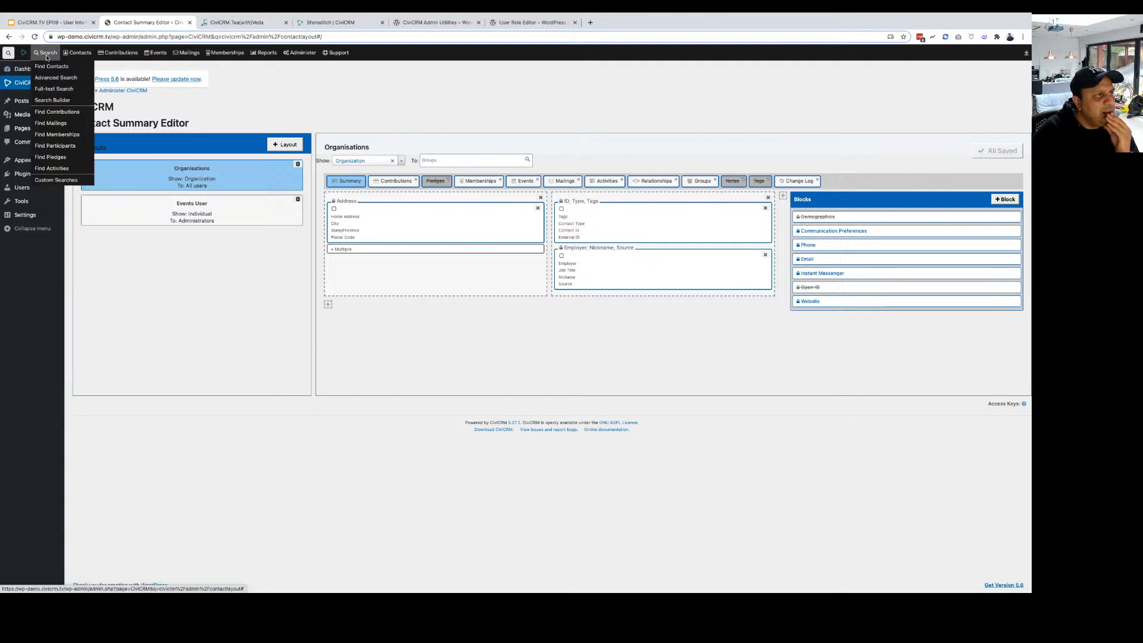
left_click(51, 66)
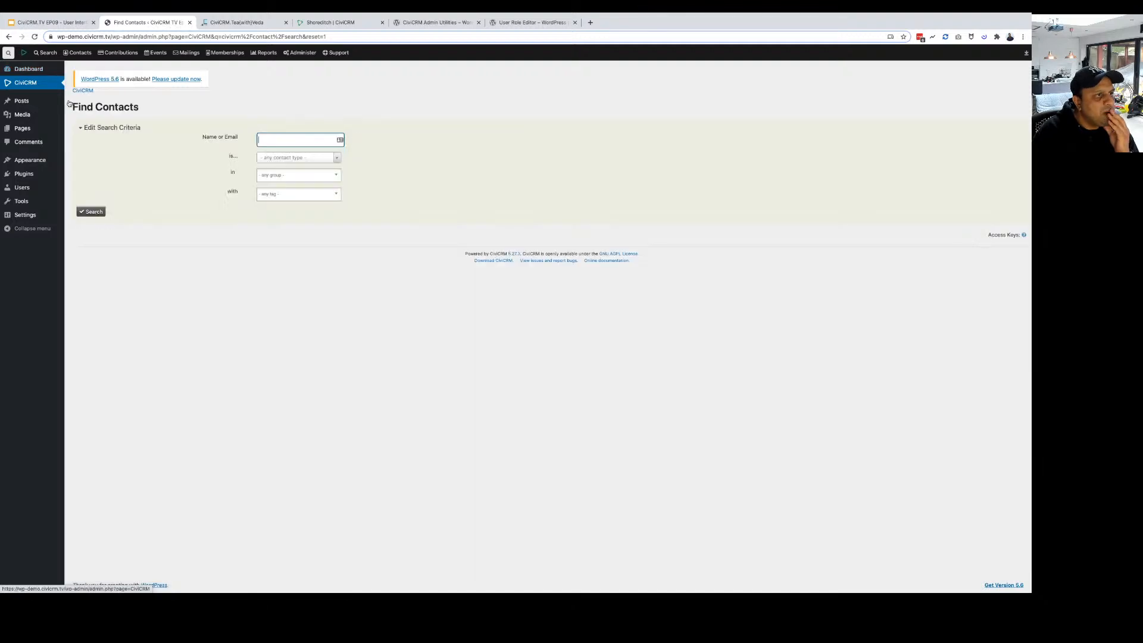
left_click(94, 212)
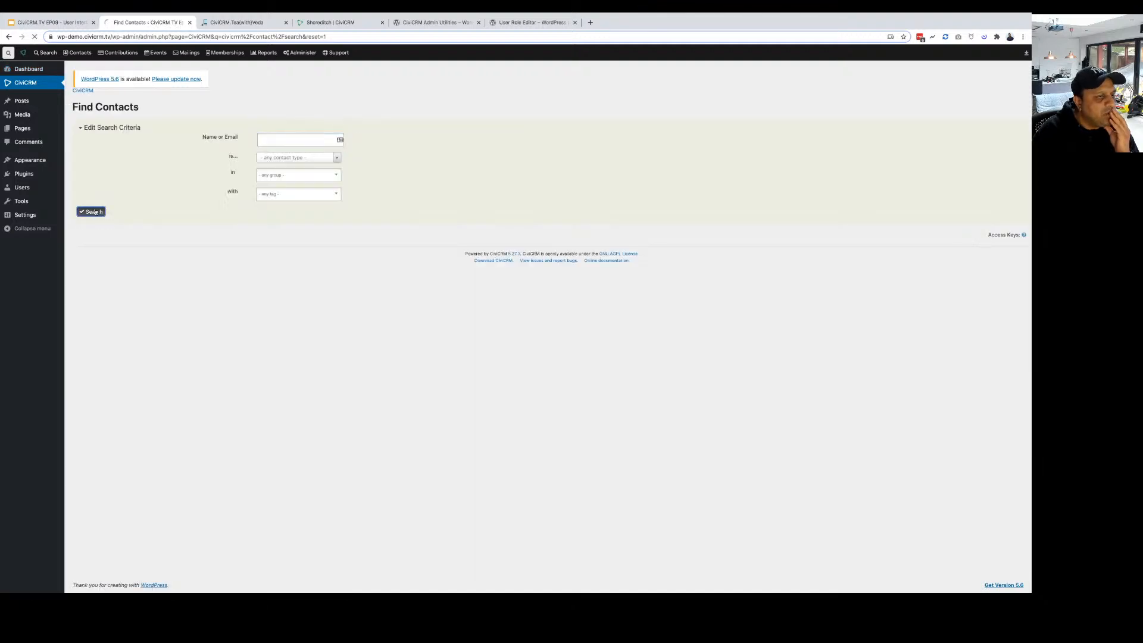
left_click(162, 229)
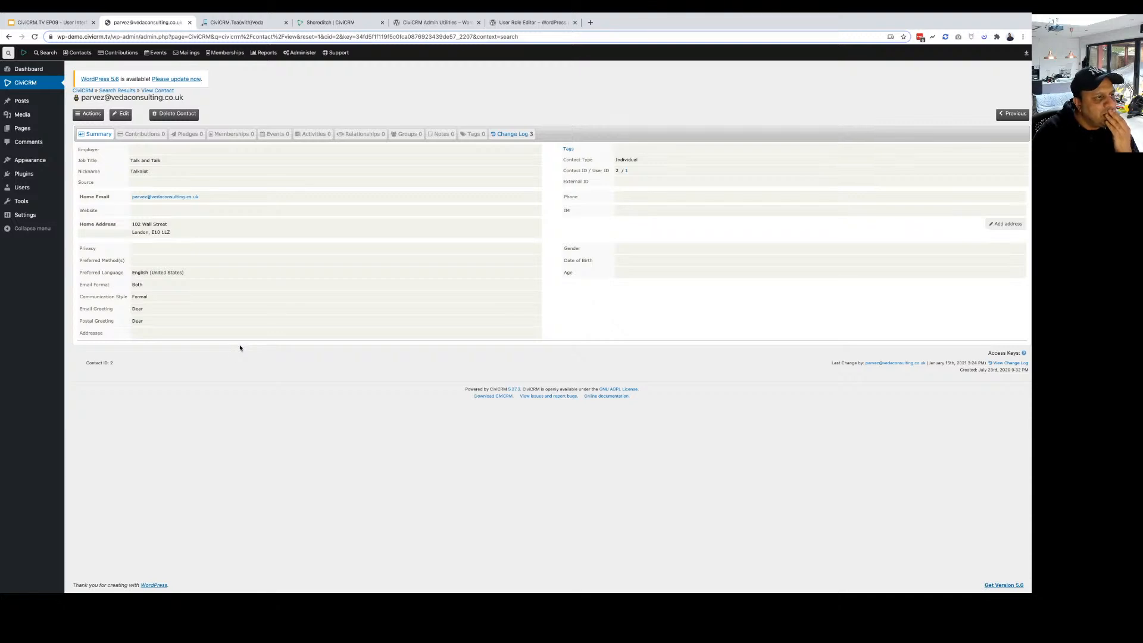
Remove the Administrators restriction from the Events User layout so all users get it, and save.
mouse_move(300, 52)
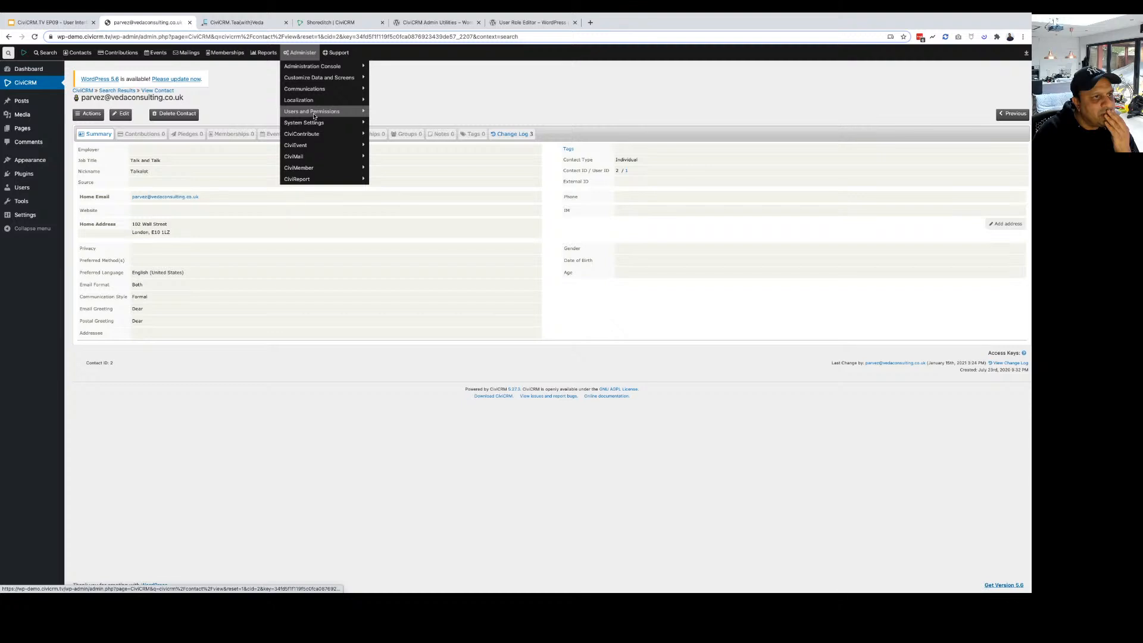
left_click(314, 114)
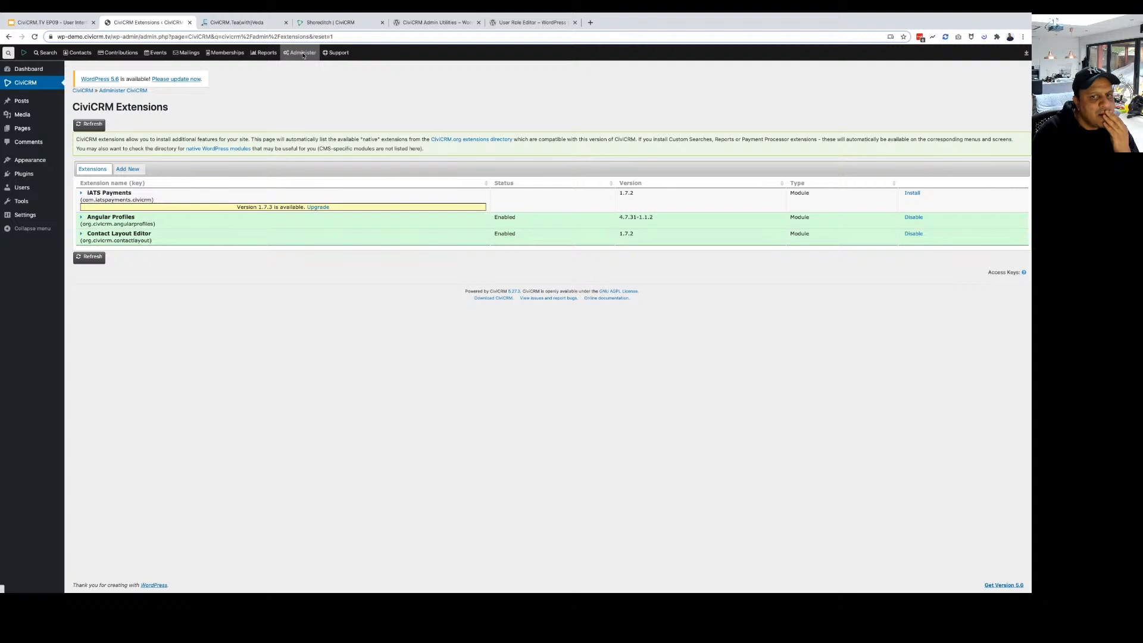
mouse_move(301, 53)
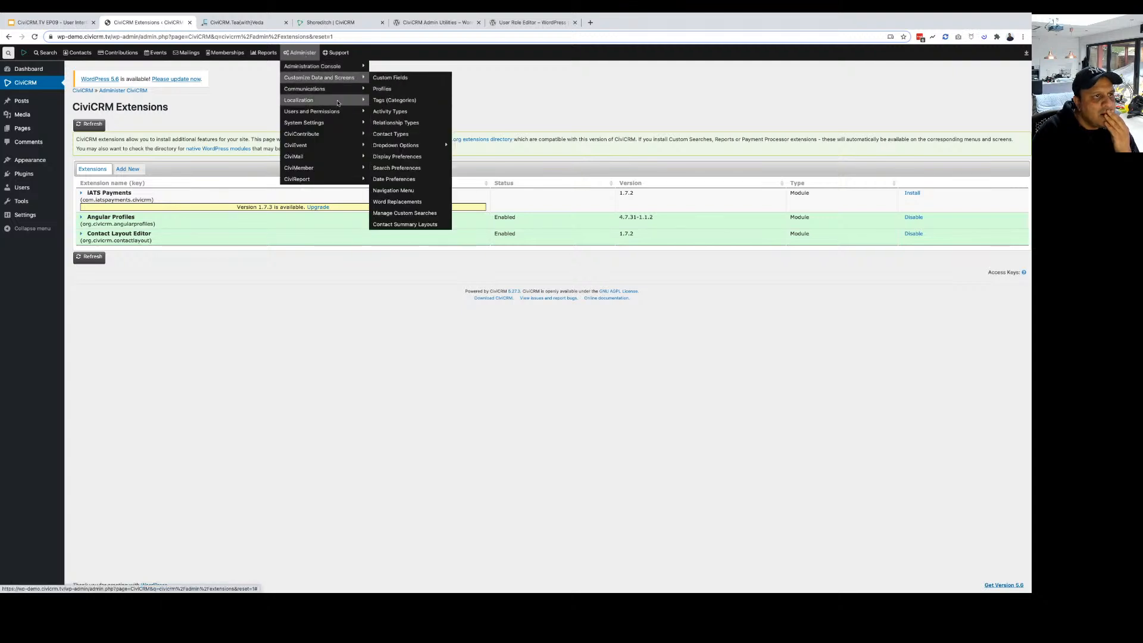
left_click(393, 225)
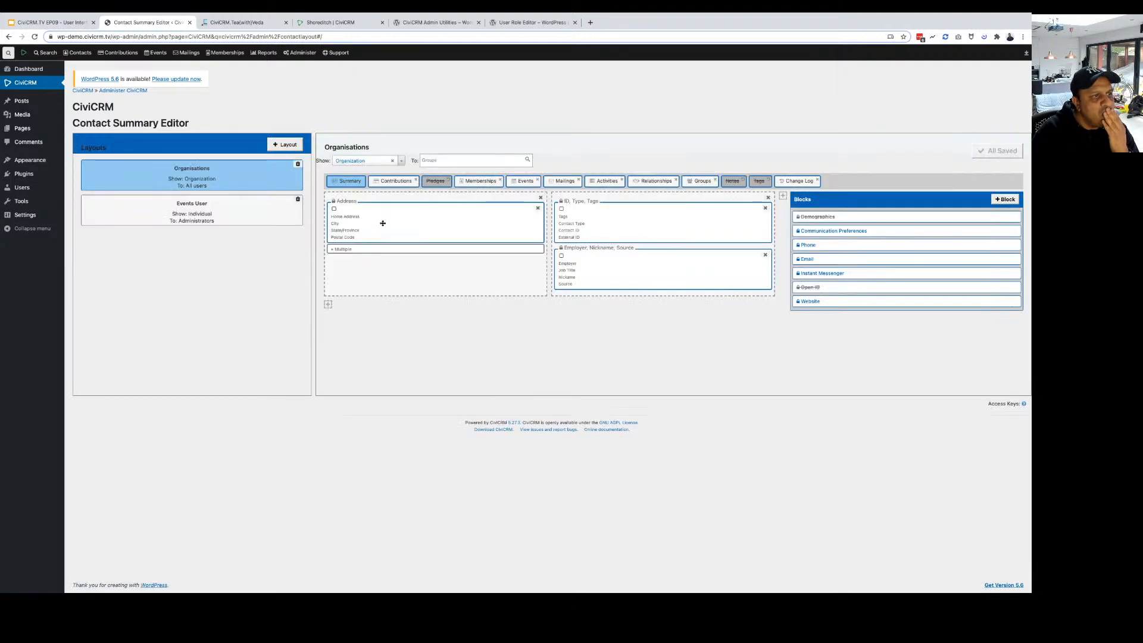
left_click(227, 215)
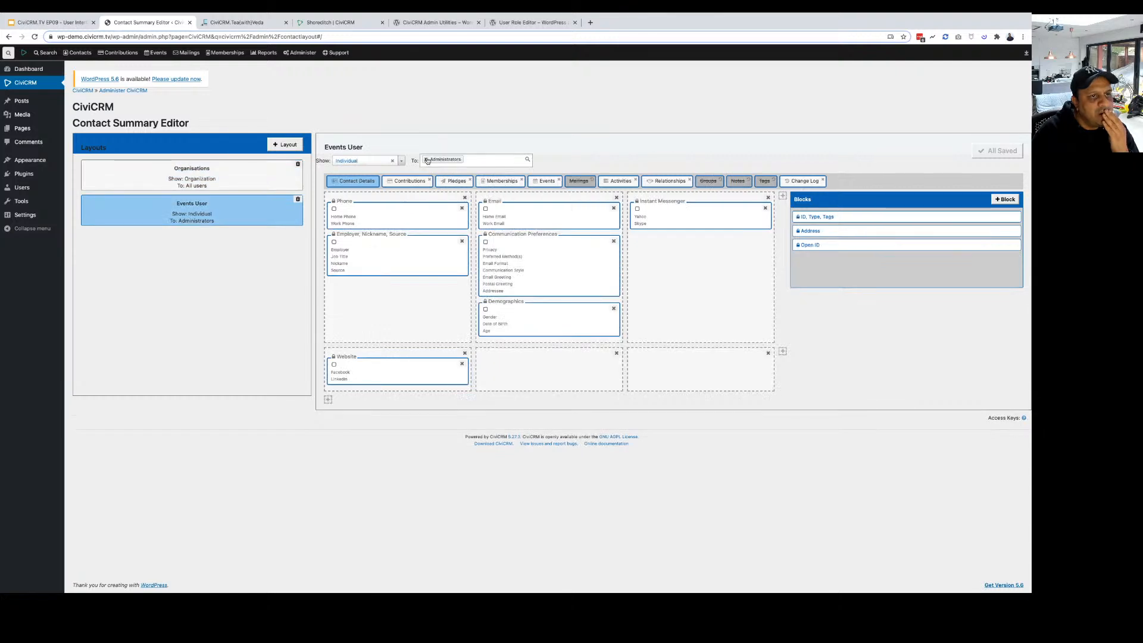
left_click(427, 160)
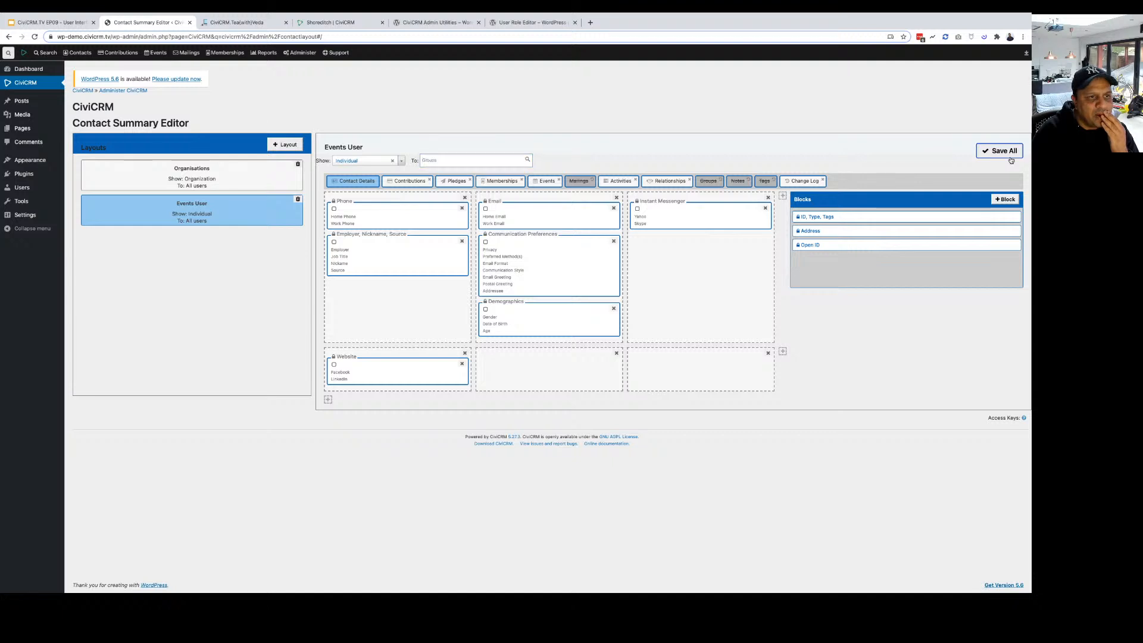
left_click(1010, 160)
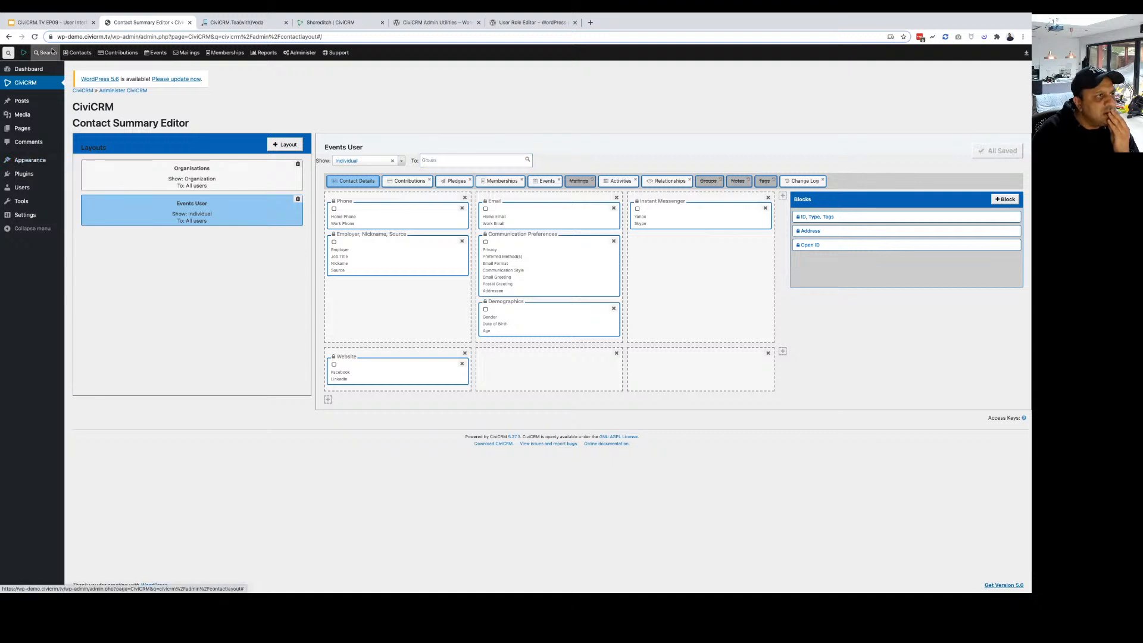
left_click(51, 70)
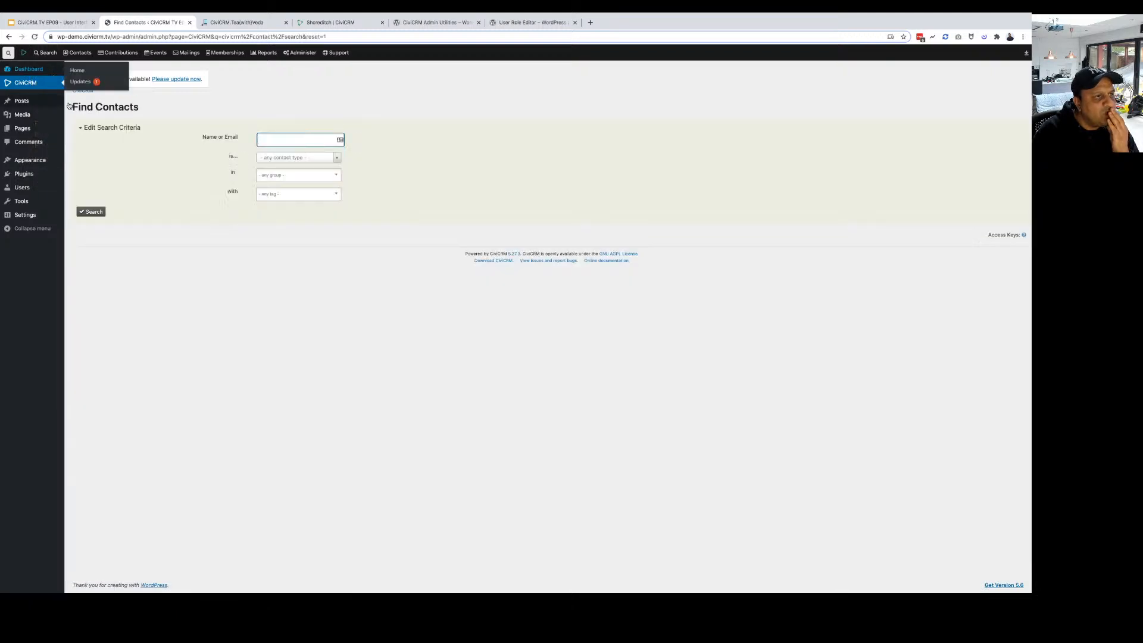
Search contacts again and open the individual's record, now showing the Contact Details tab.
left_click(92, 212)
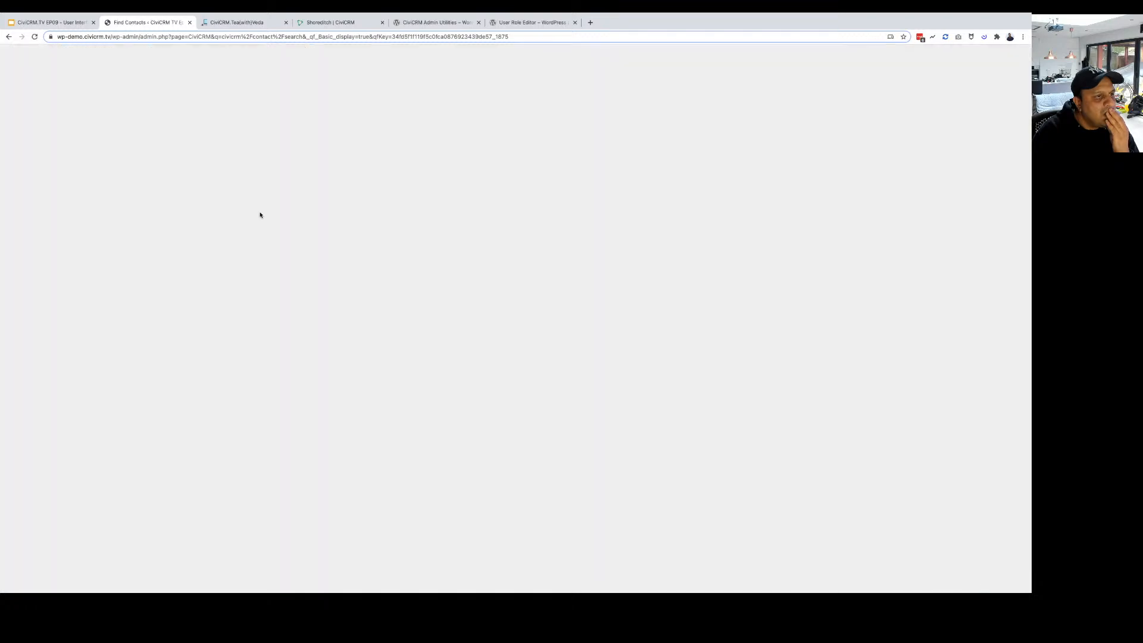
left_click(169, 227)
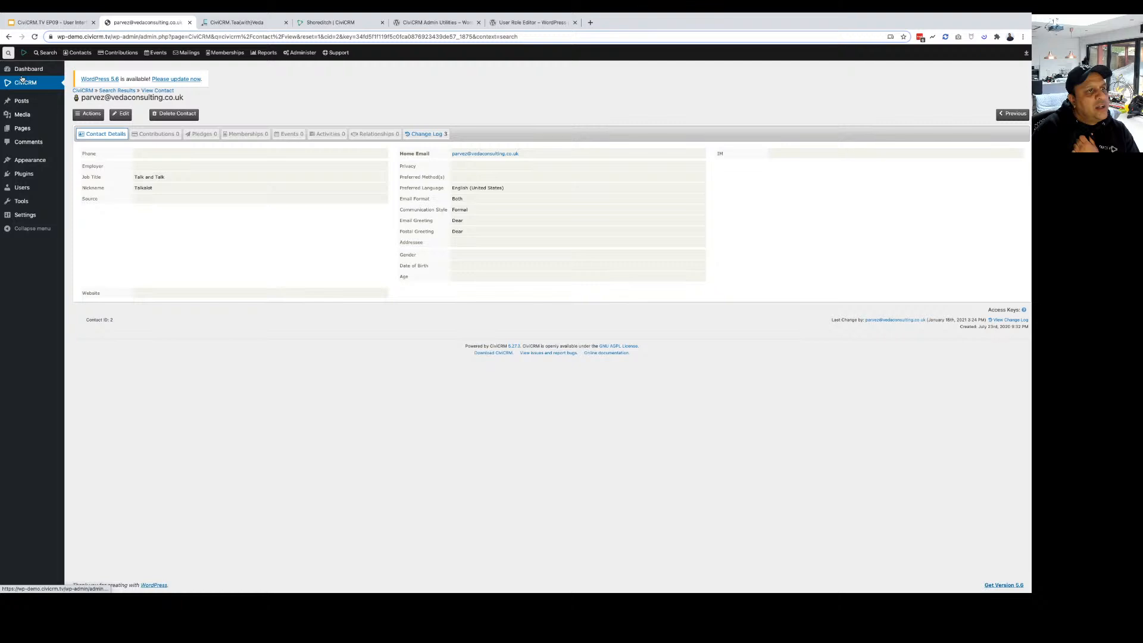
mouse_move(264, 52)
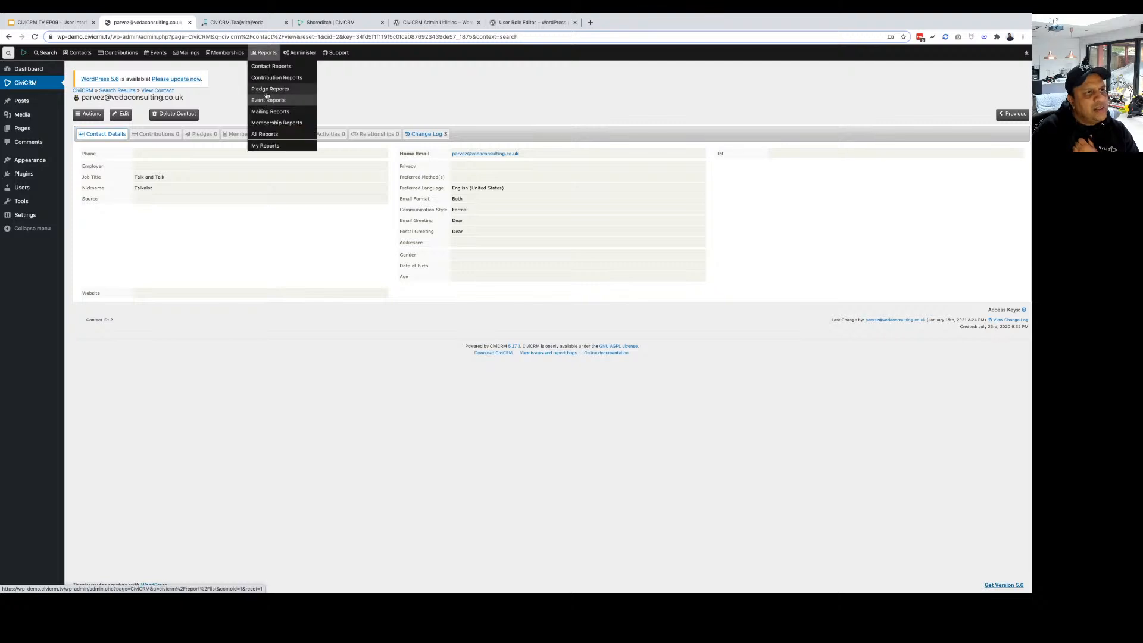
Open the Constituent Detail report from Contact Reports and show its Actions list.
left_click(272, 67)
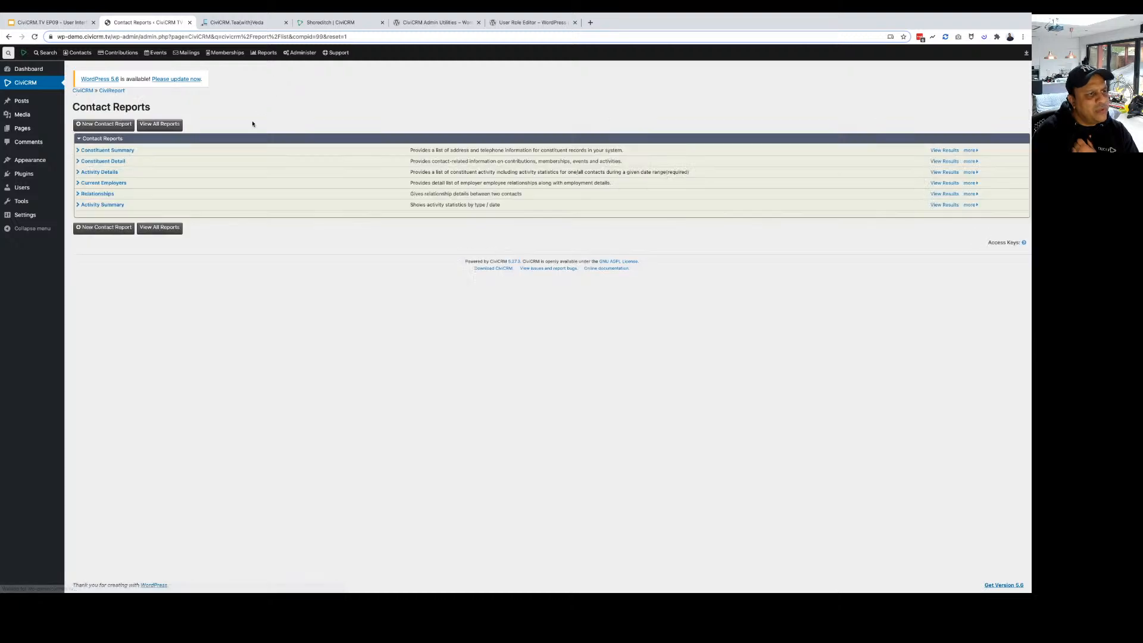
left_click(103, 162)
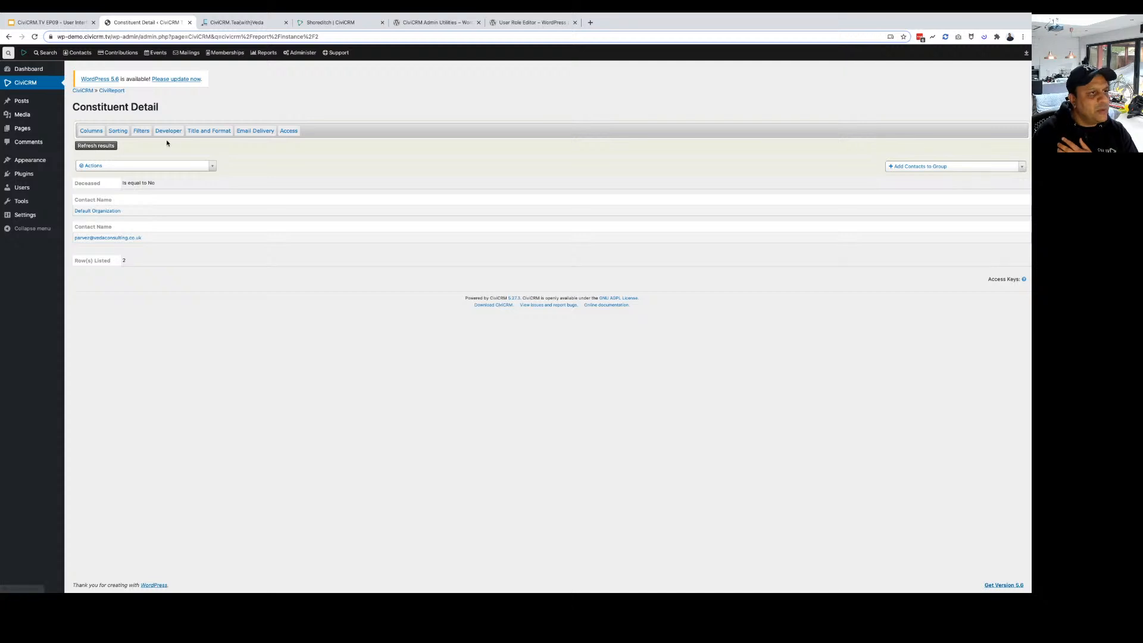
left_click(115, 168)
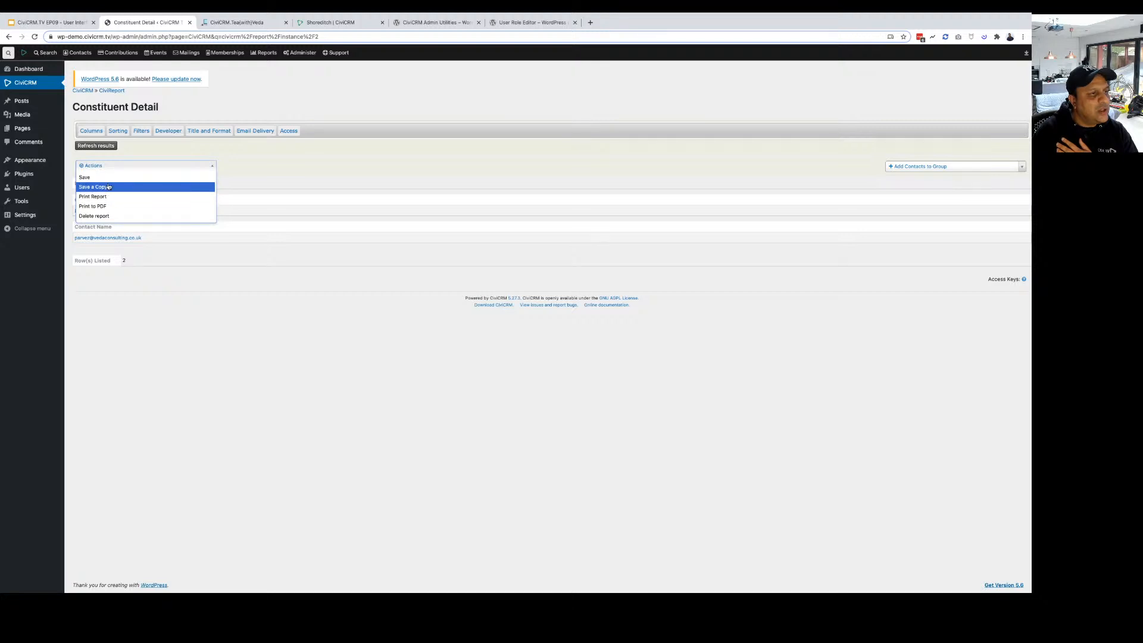
Save a copy of the report titled 'Contact Details'.
left_click(108, 187)
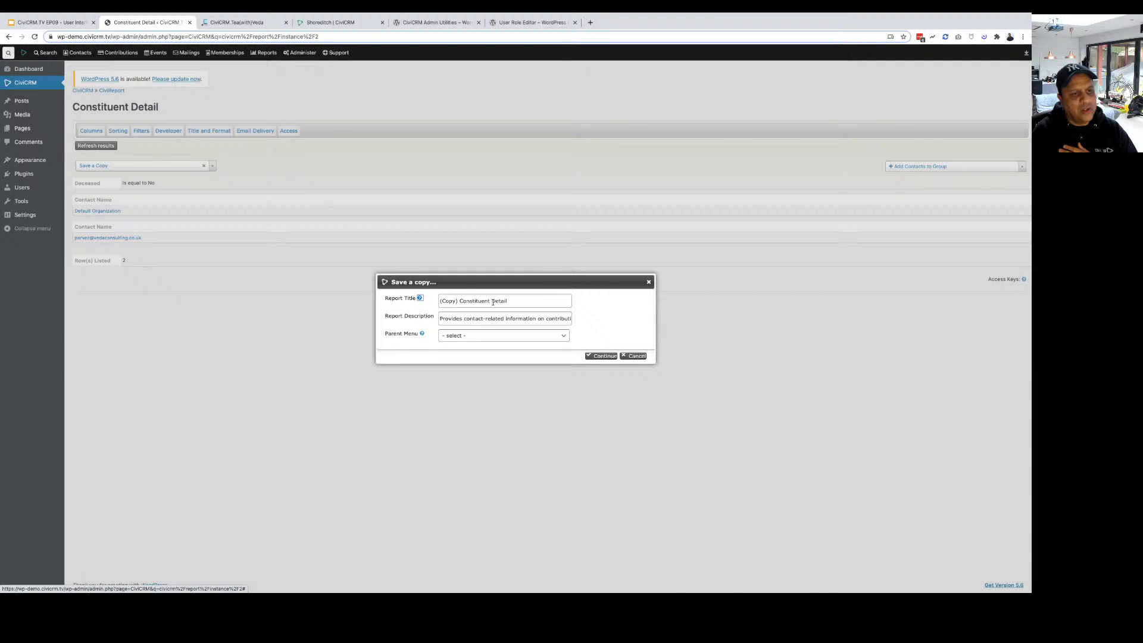
triple_click(493, 302)
type("Con")
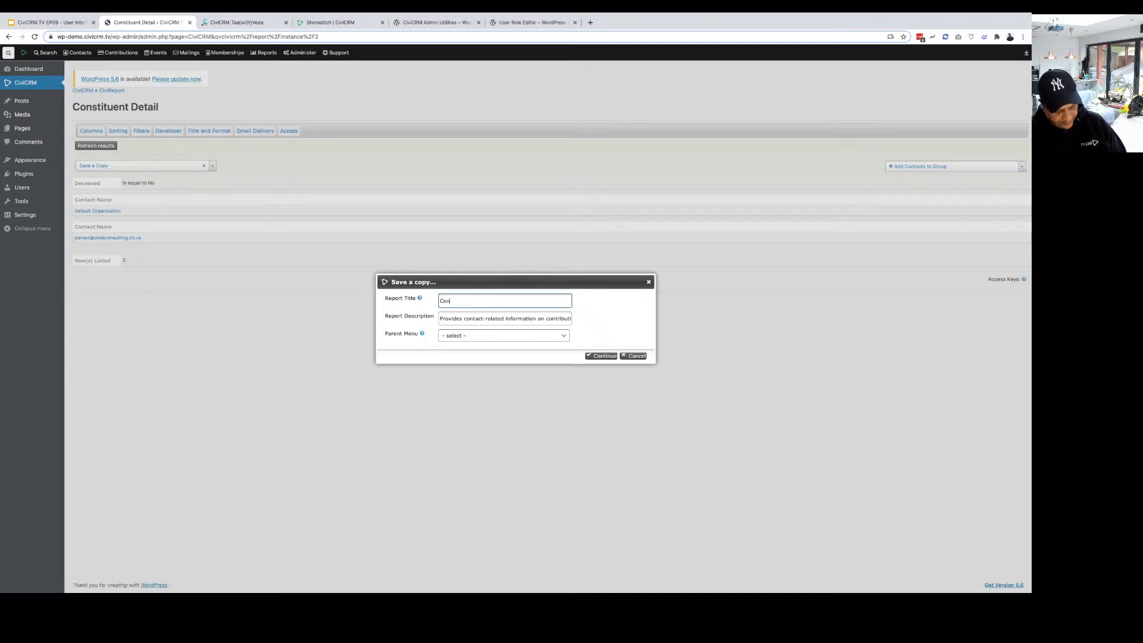
type("tact Details")
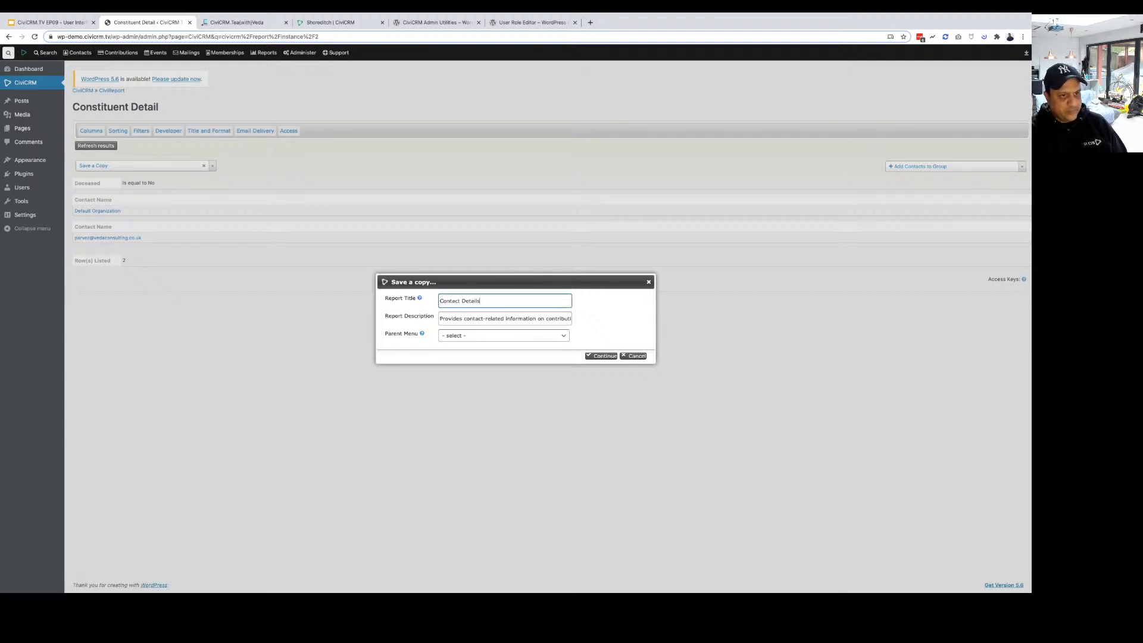
left_click(596, 356)
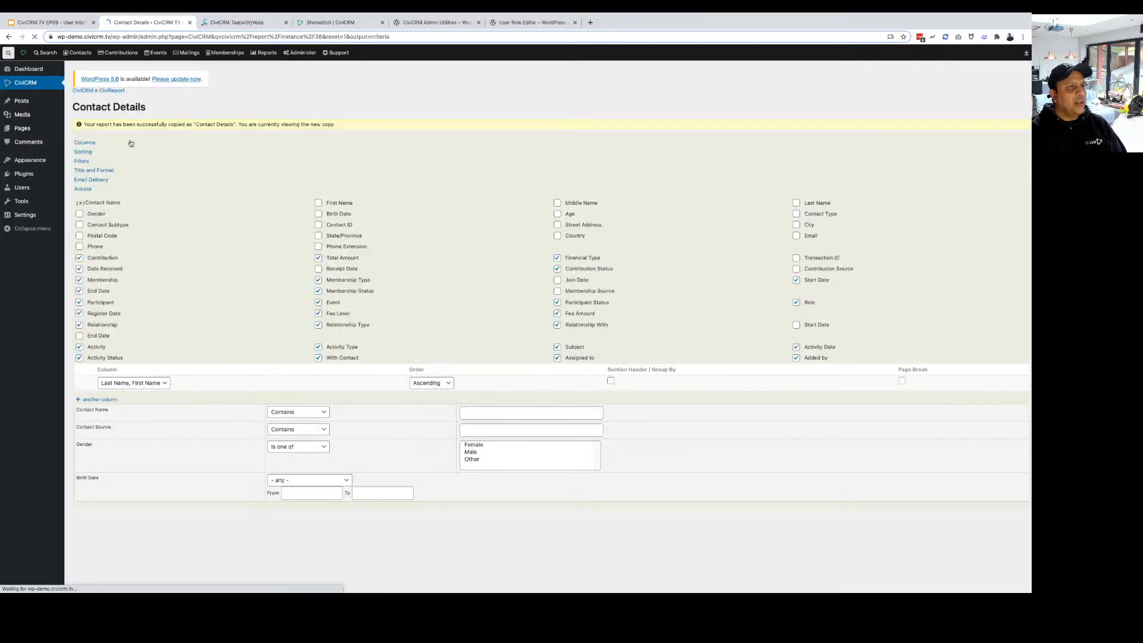
Add the report to My Reports and make it available for the dashboard.
mouse_move(302, 54)
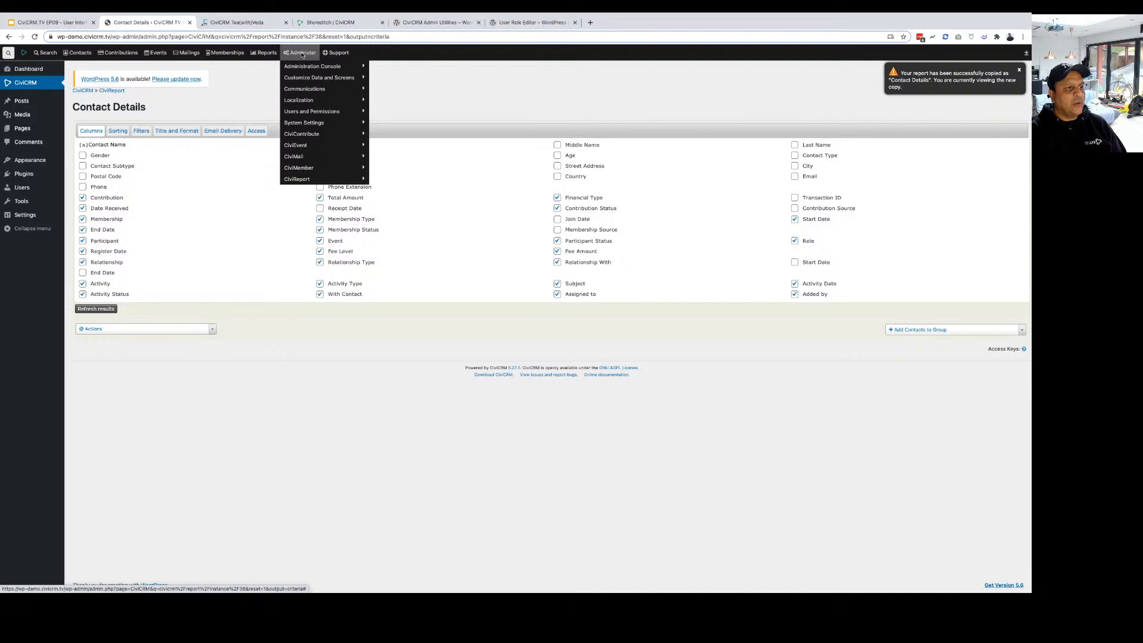
mouse_move(305, 124)
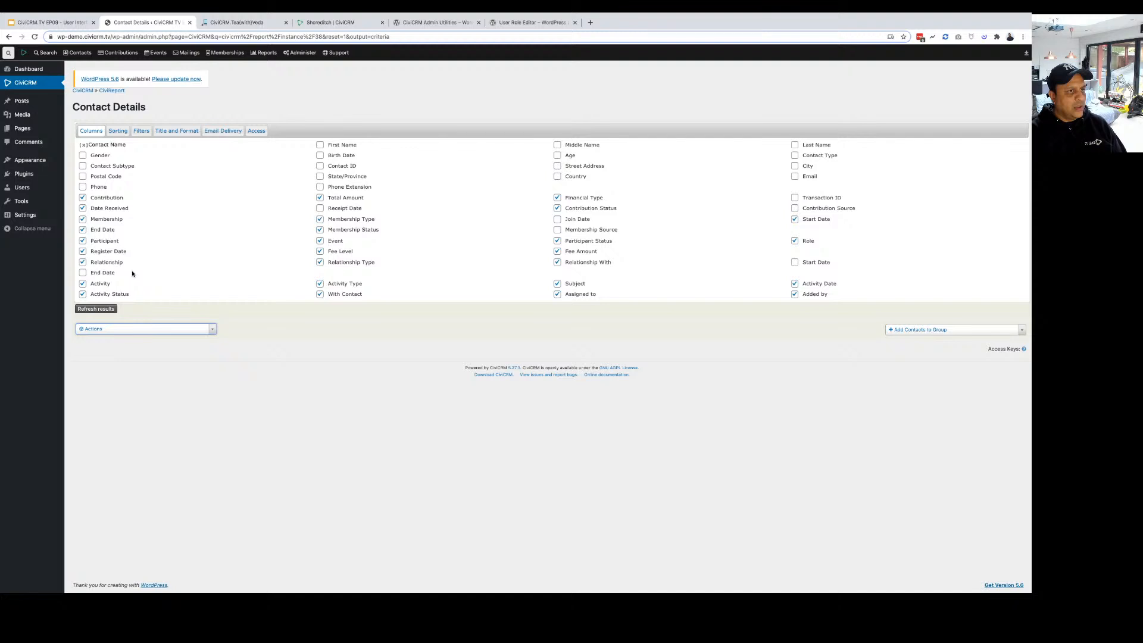
left_click(256, 131)
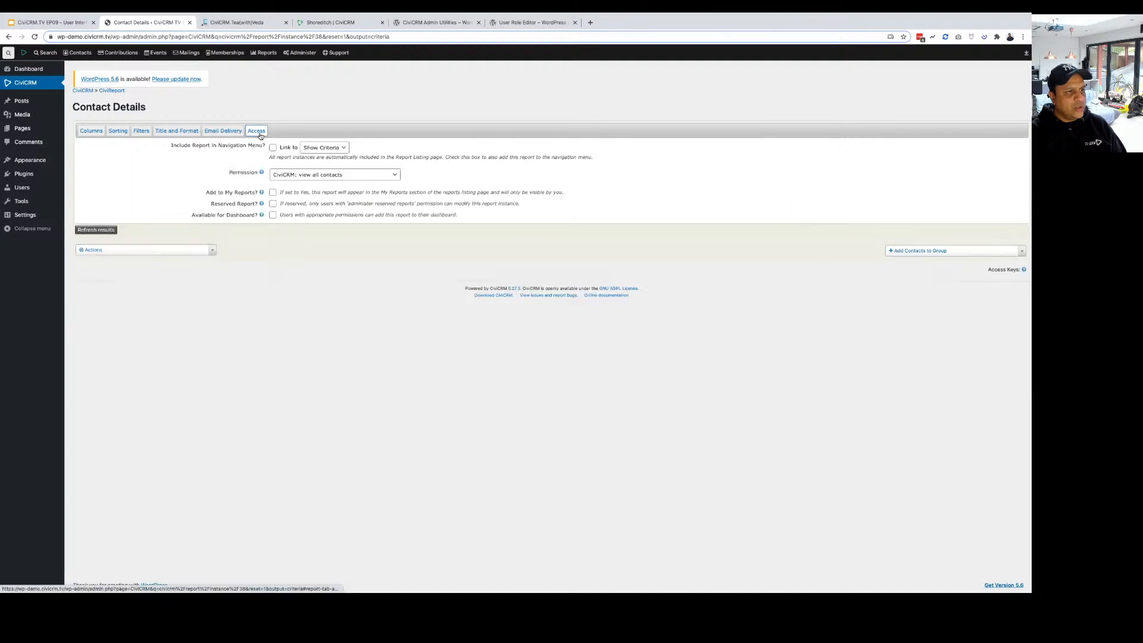
left_click(273, 192)
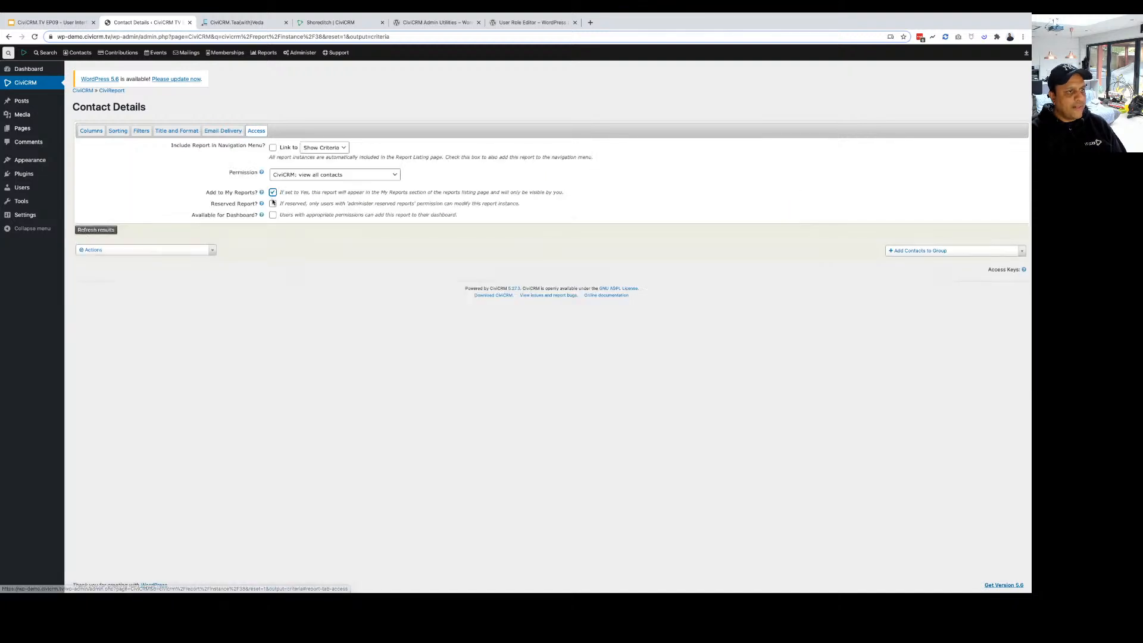
left_click(272, 215)
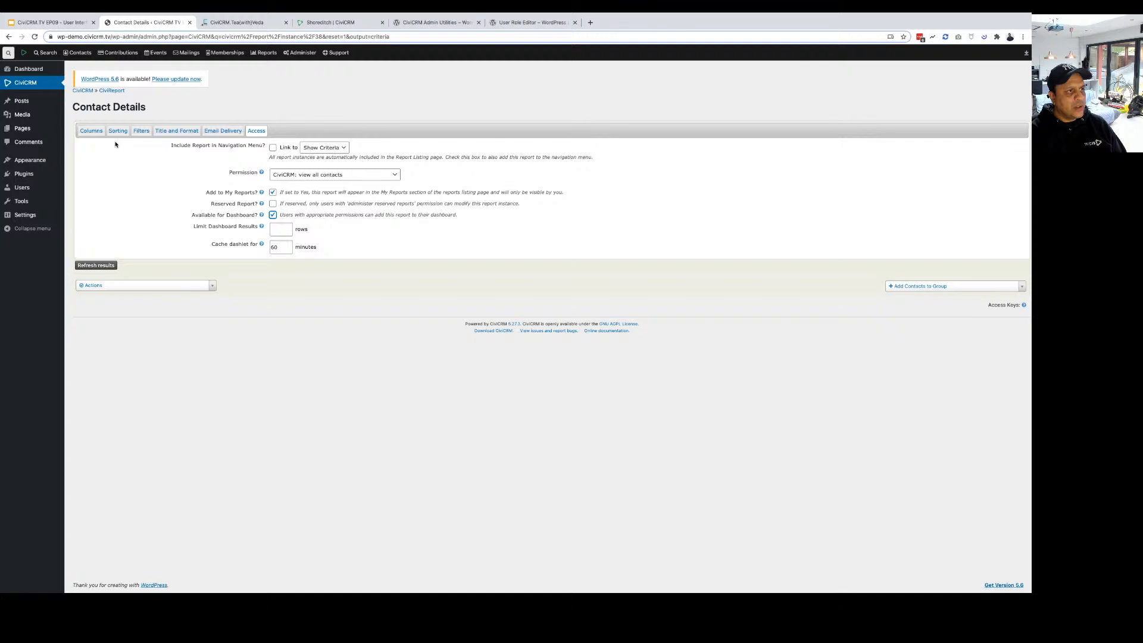
Review the filter, sorting and column settings, and leave the report out of the navigation menu.
left_click(142, 131)
left_click(118, 131)
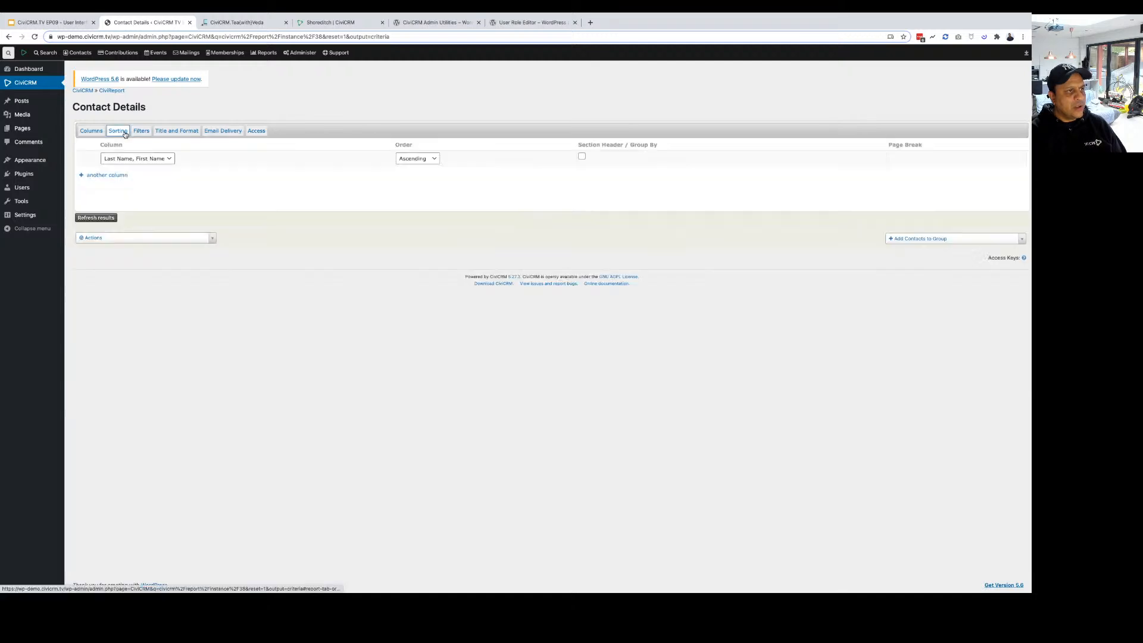
left_click(91, 131)
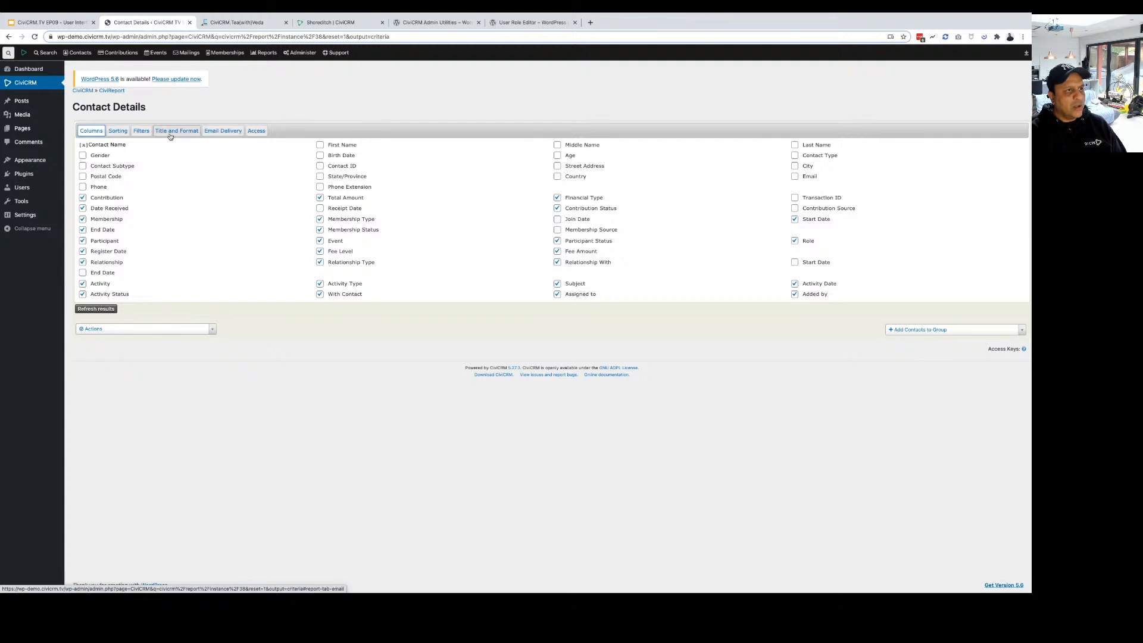
left_click(257, 132)
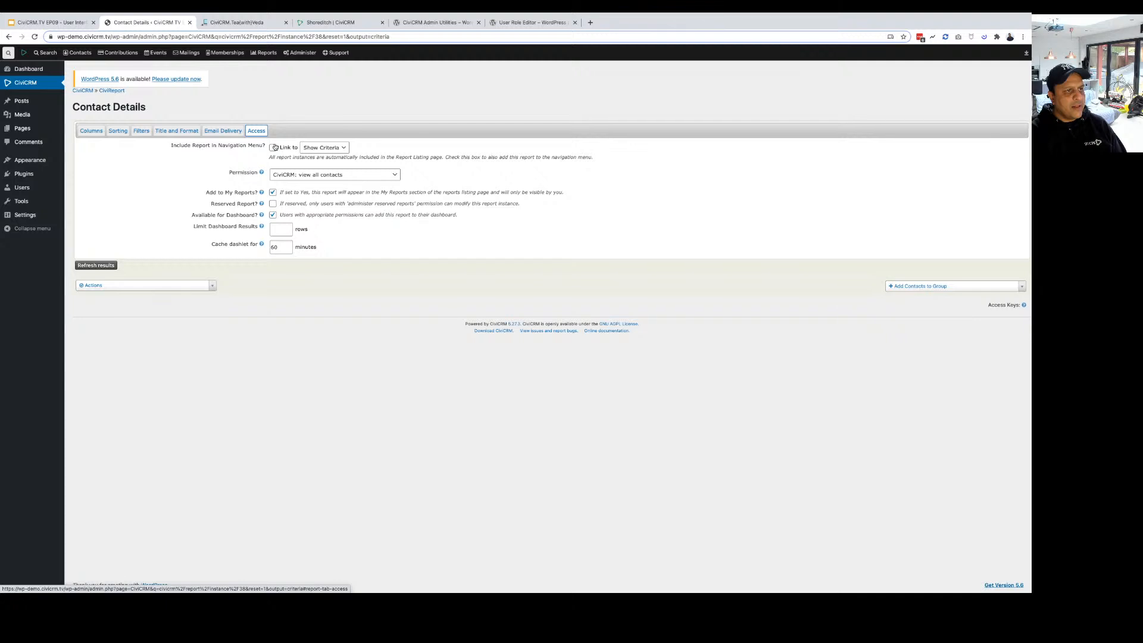
left_click(273, 147)
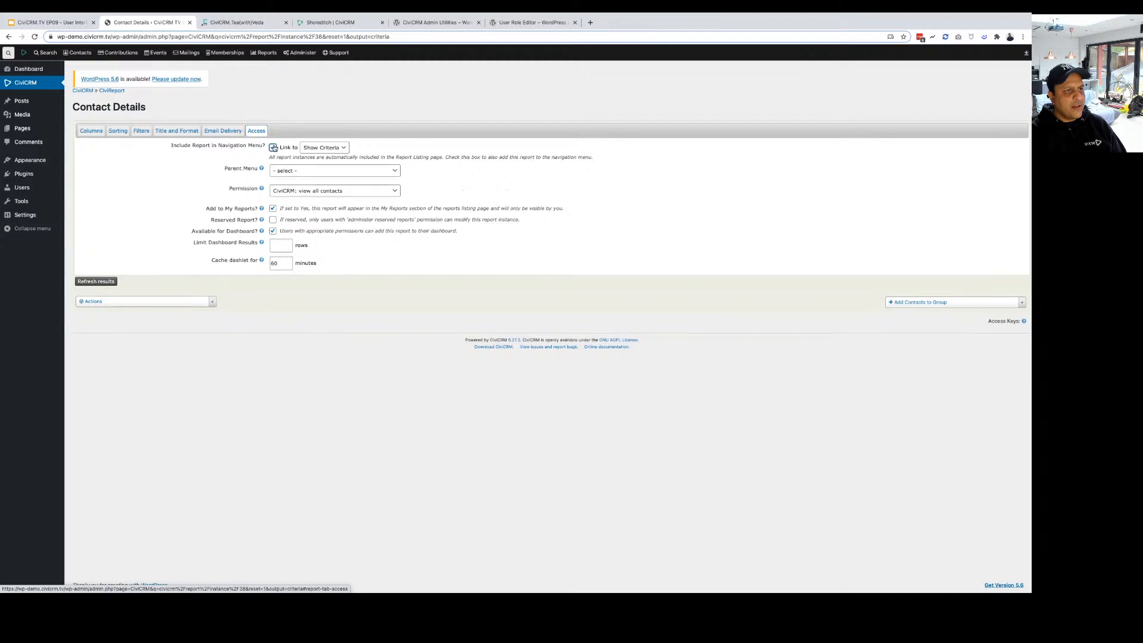
left_click(273, 148)
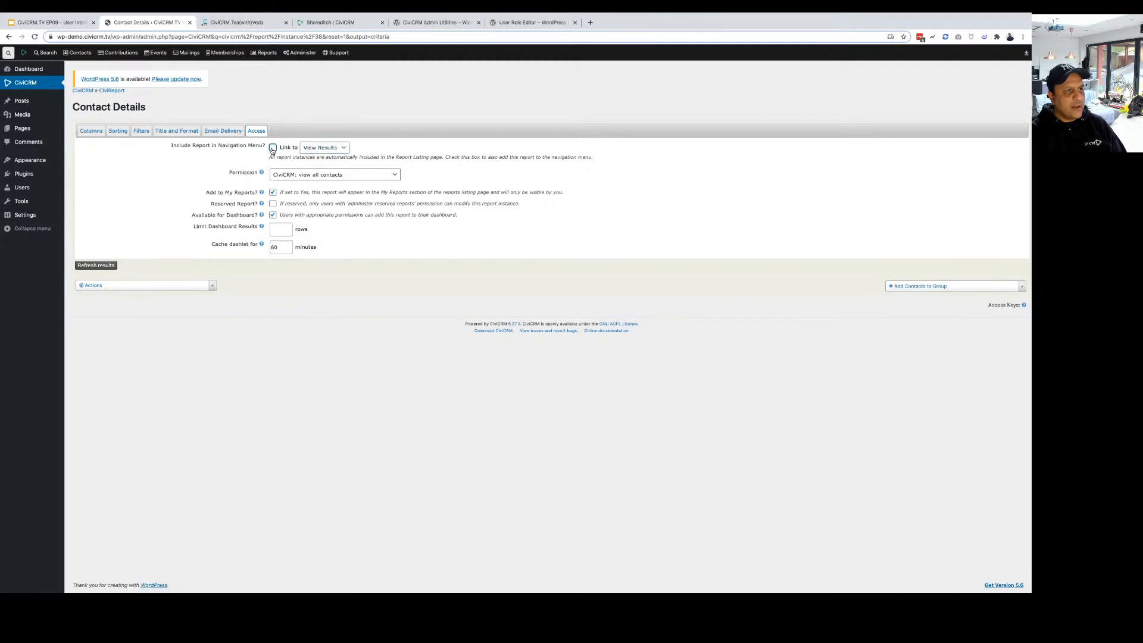
left_click(273, 149)
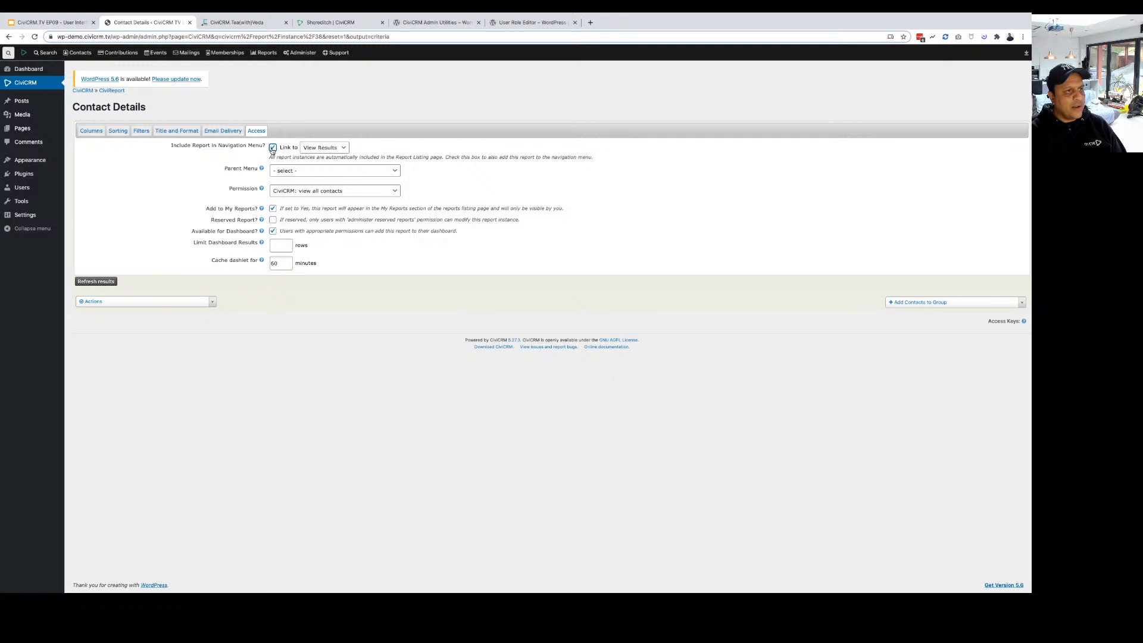
left_click(273, 148)
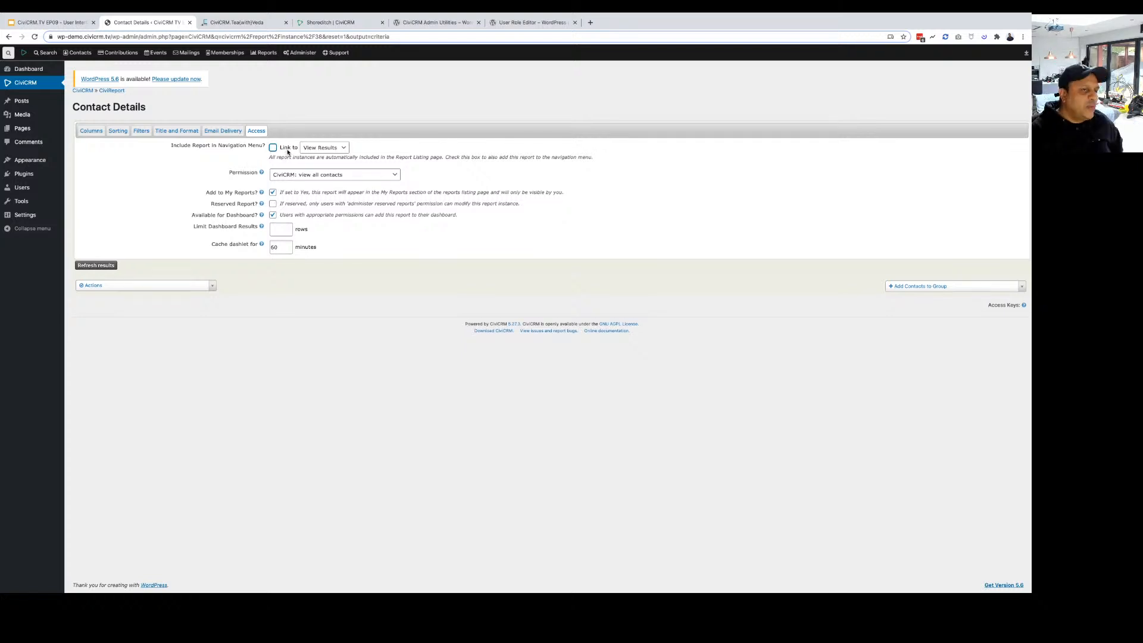
left_click(331, 151)
left_click(326, 151)
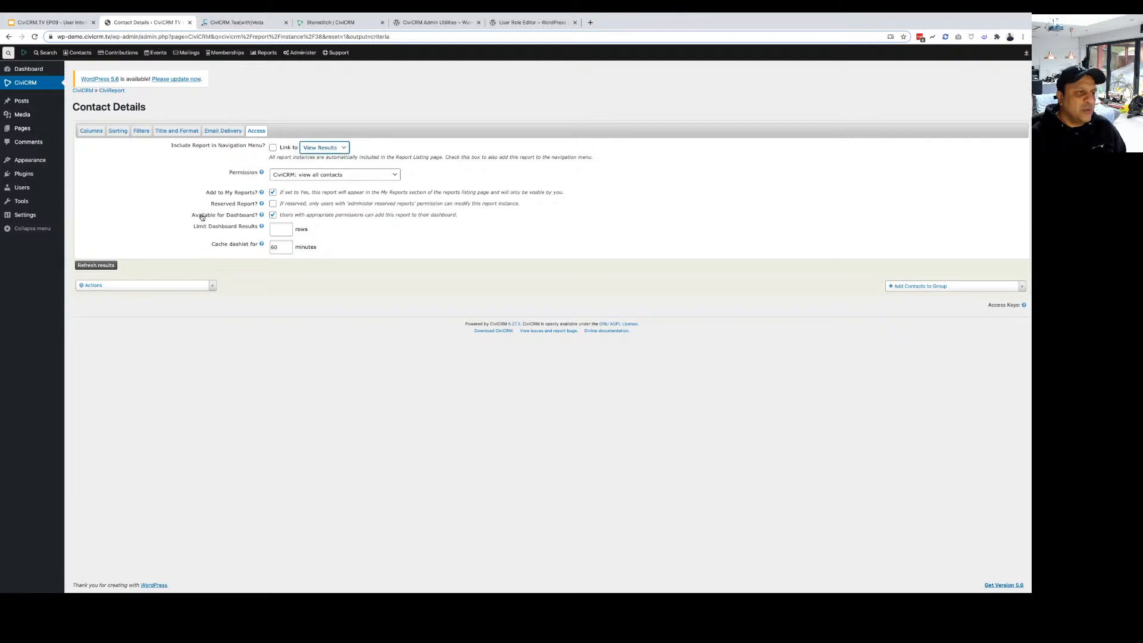
Refresh the results and save the Contact Details report.
left_click(96, 265)
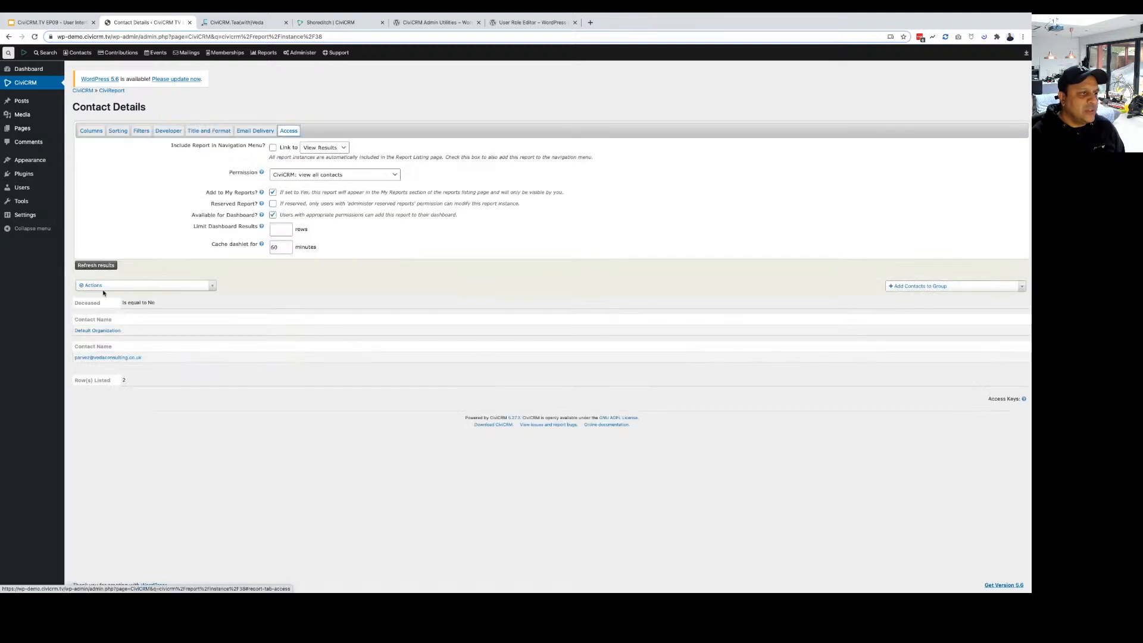
left_click(102, 286)
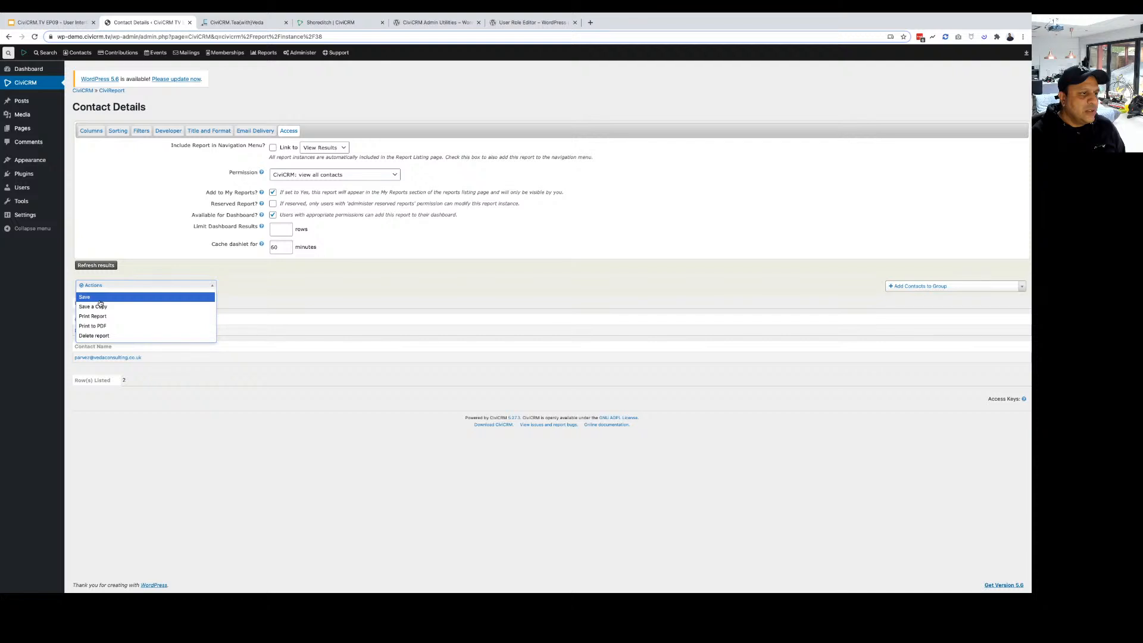
left_click(100, 299)
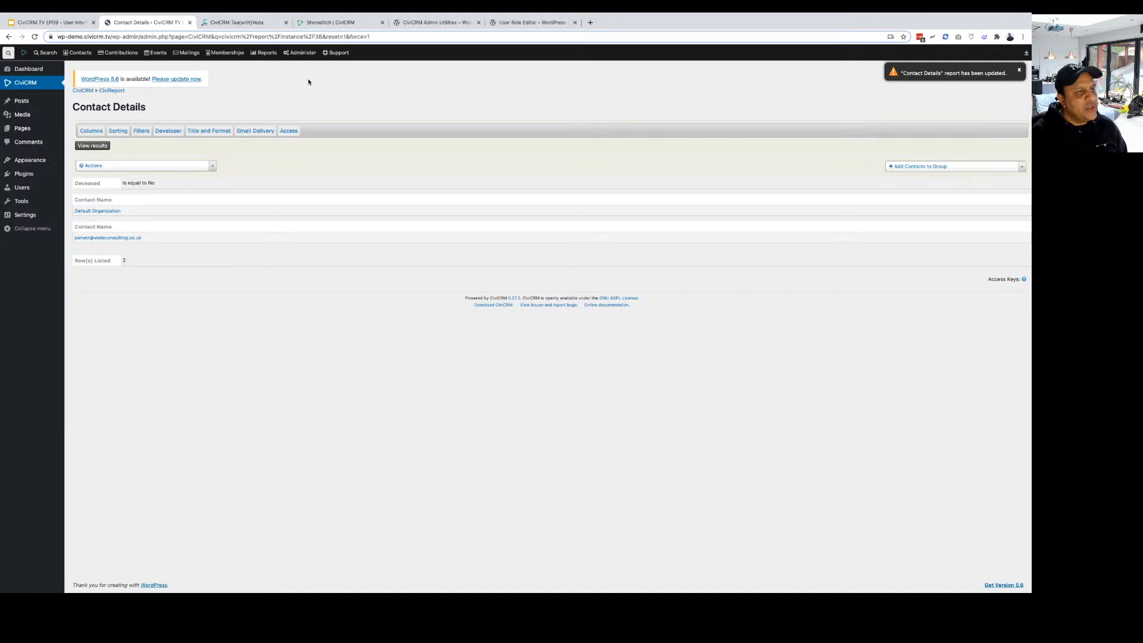
Open the Contact Summary Layouts editor from the administration menu to look over the layouts.
left_click(300, 52)
mouse_move(314, 83)
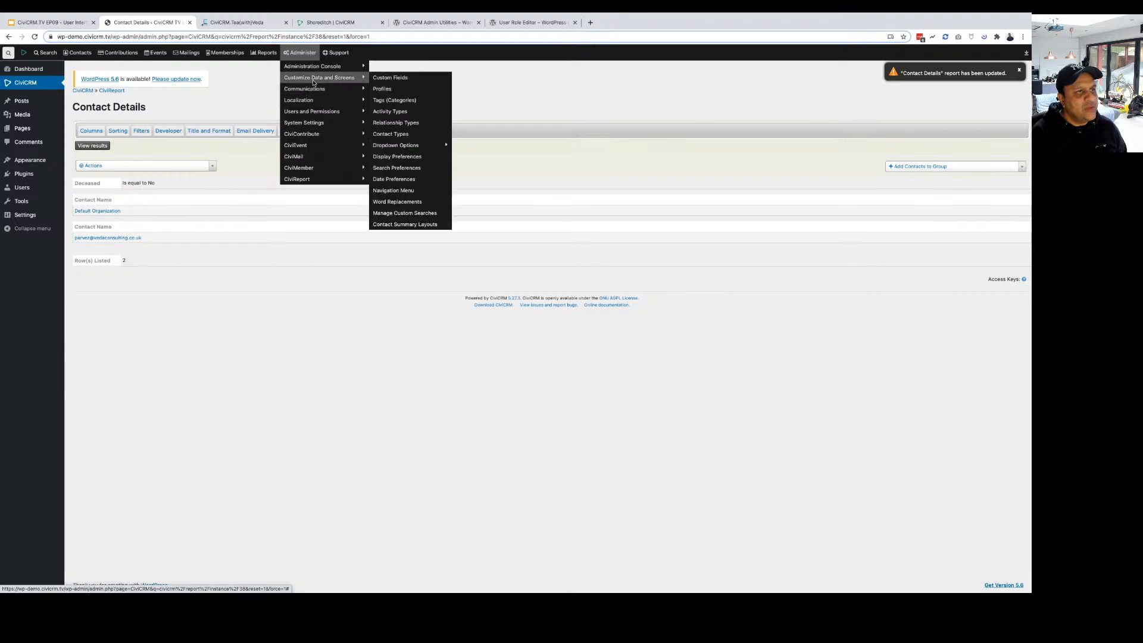
left_click(386, 225)
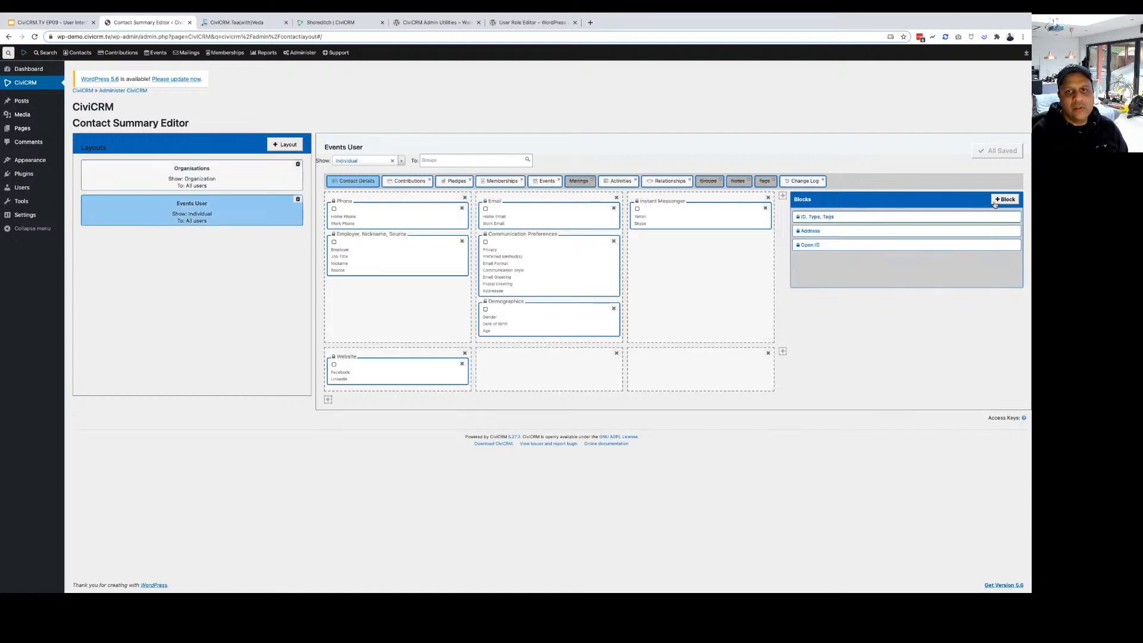
left_click(1000, 200)
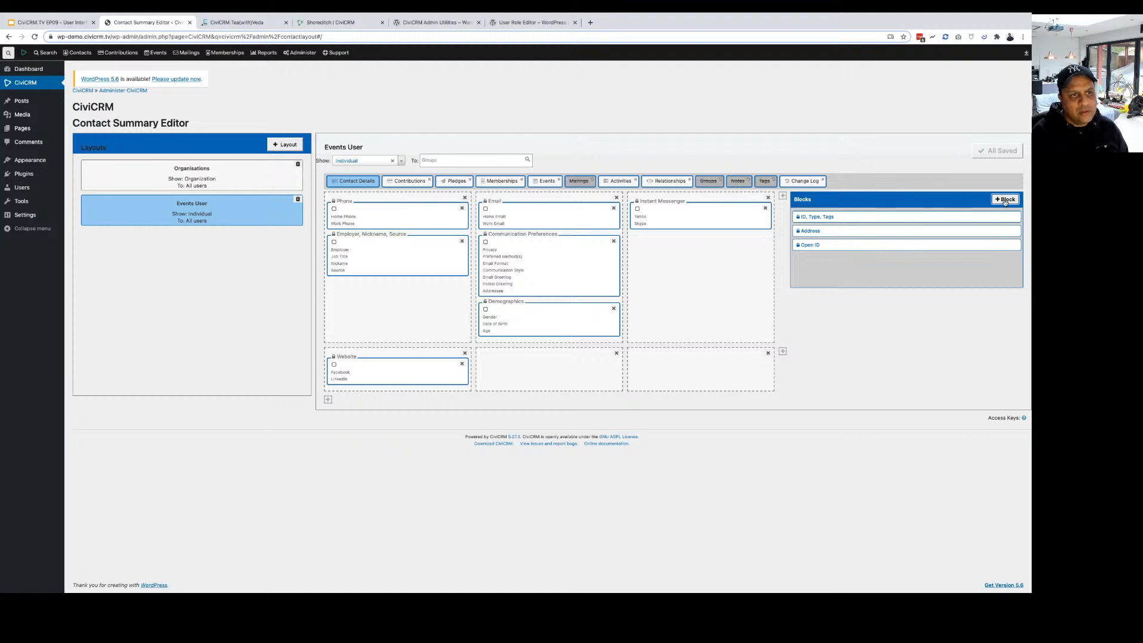
Open the All Reports listing.
left_click(292, 54)
mouse_move(322, 78)
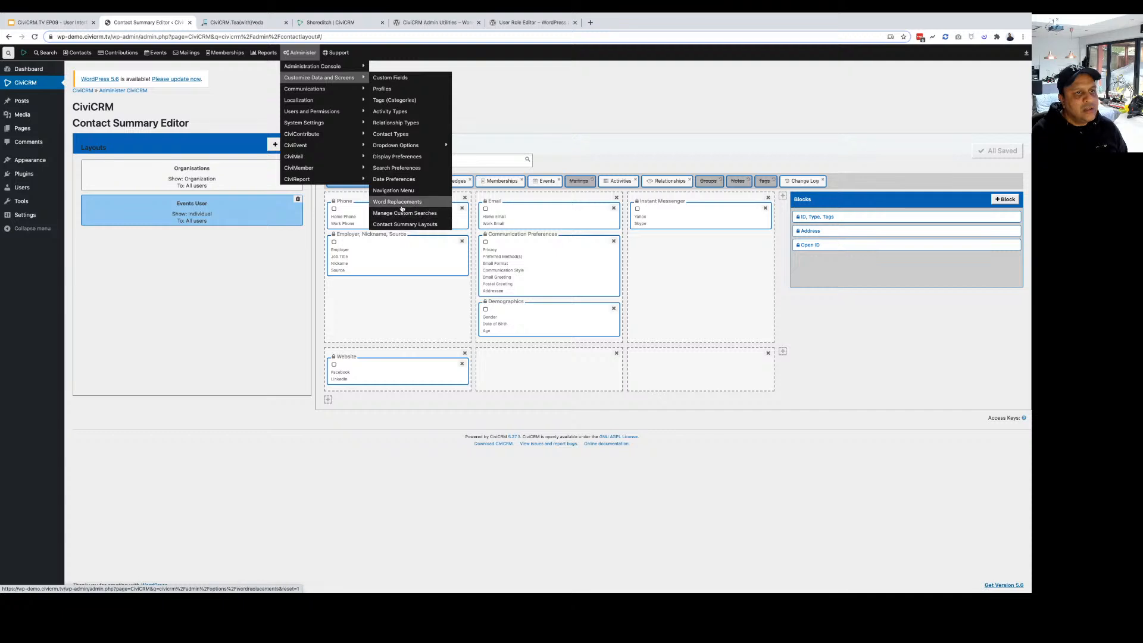
mouse_move(412, 147)
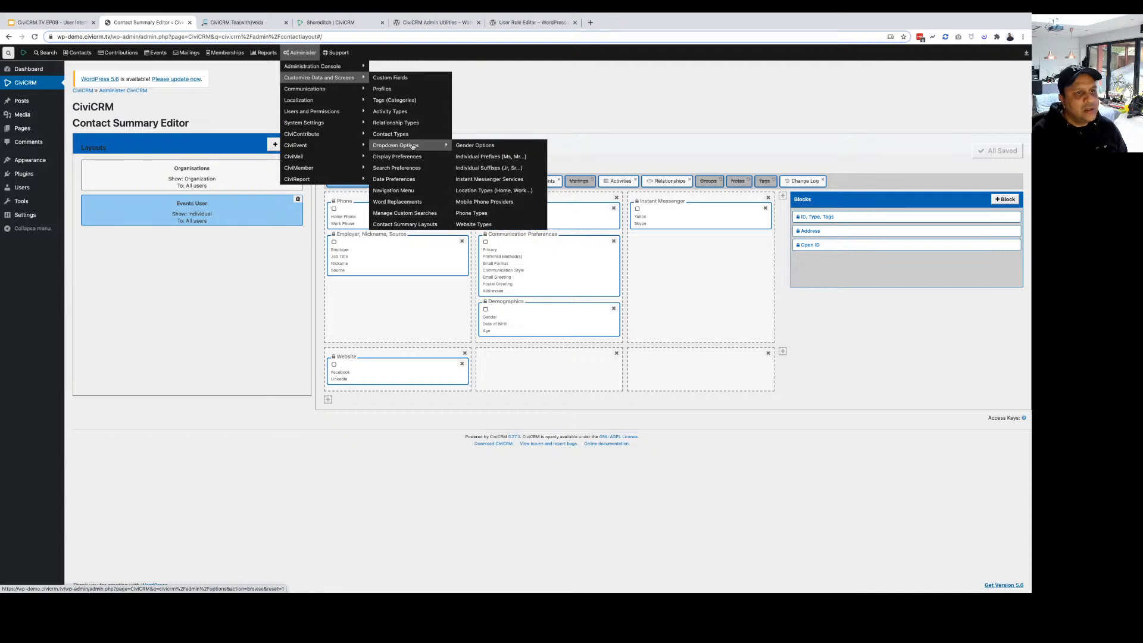
mouse_move(264, 52)
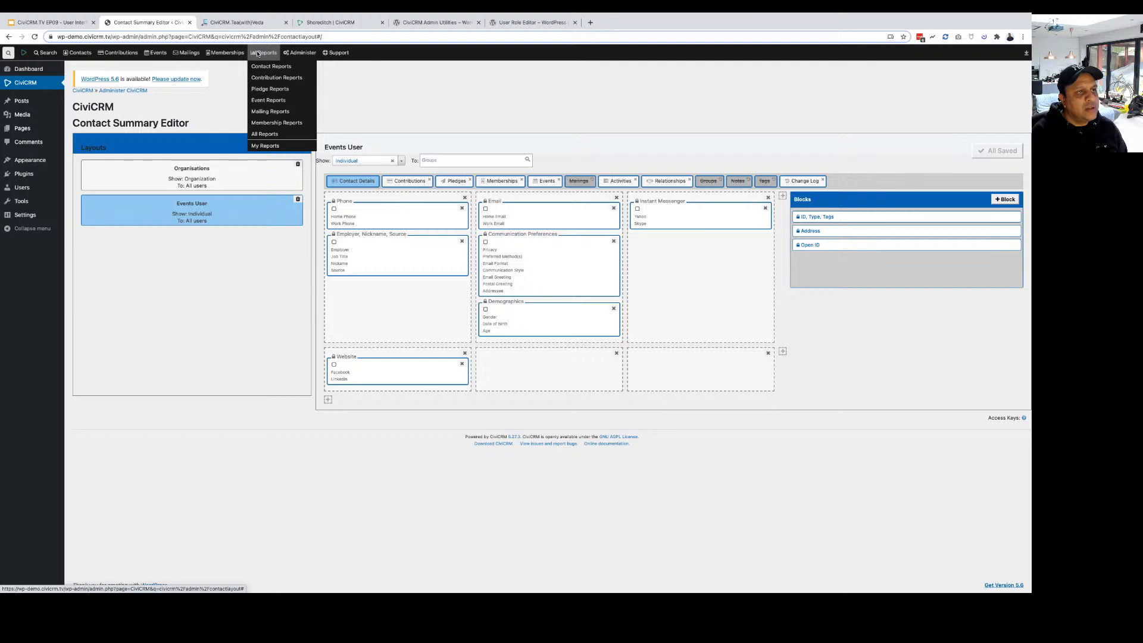
left_click(264, 137)
mouse_move(302, 59)
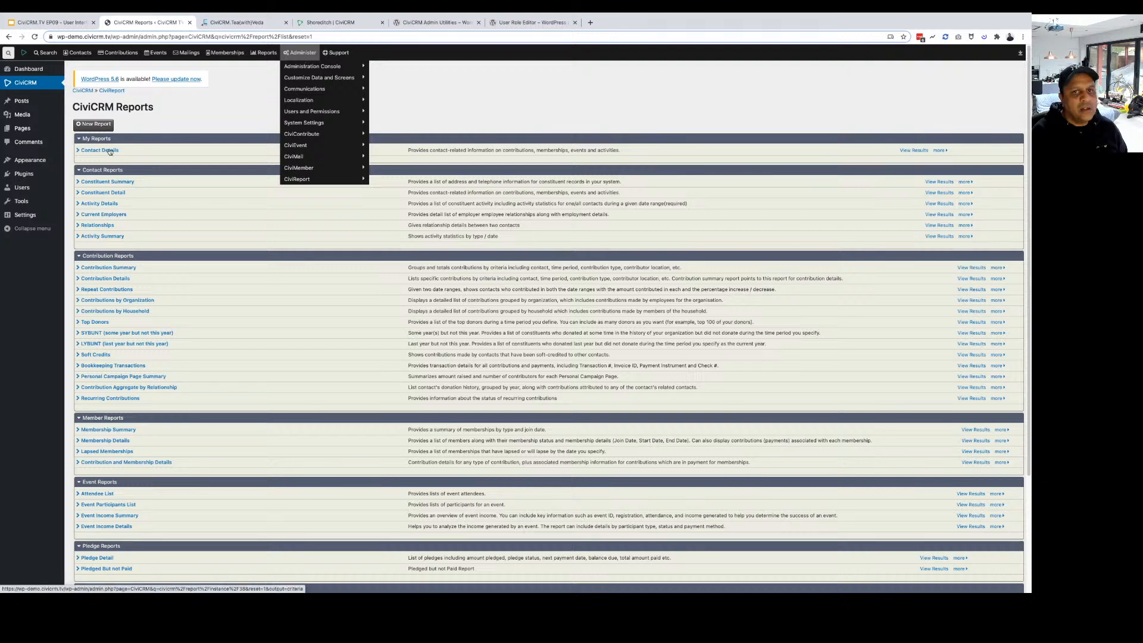
Open the Contact Details report from the Reports list, then return to the Contact Summary Editor.
left_click(939, 150)
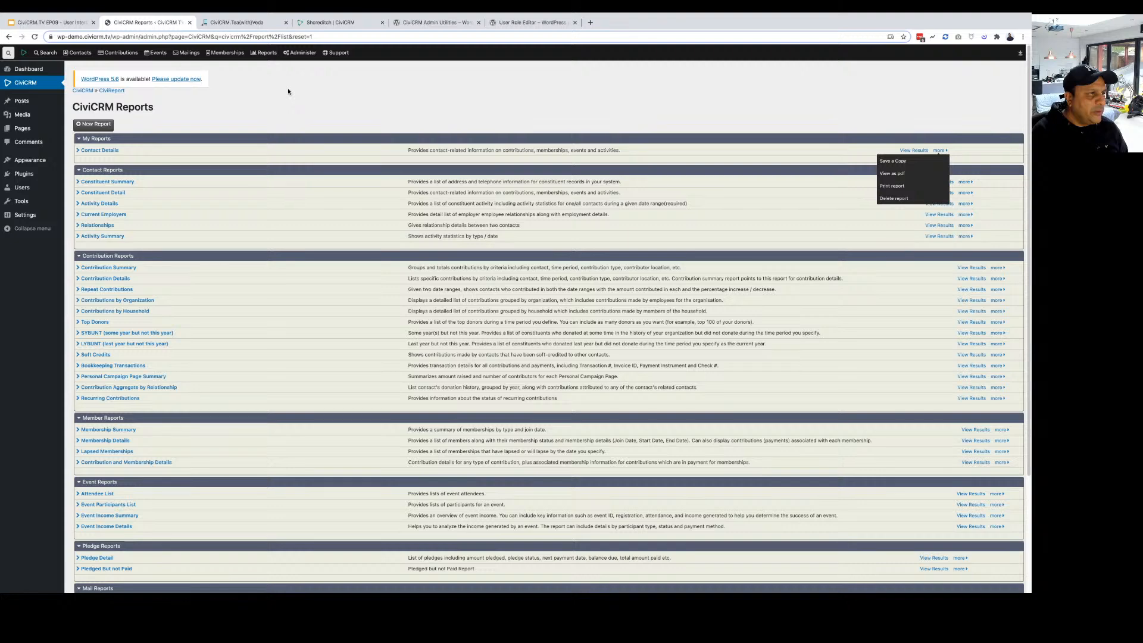
left_click(110, 151)
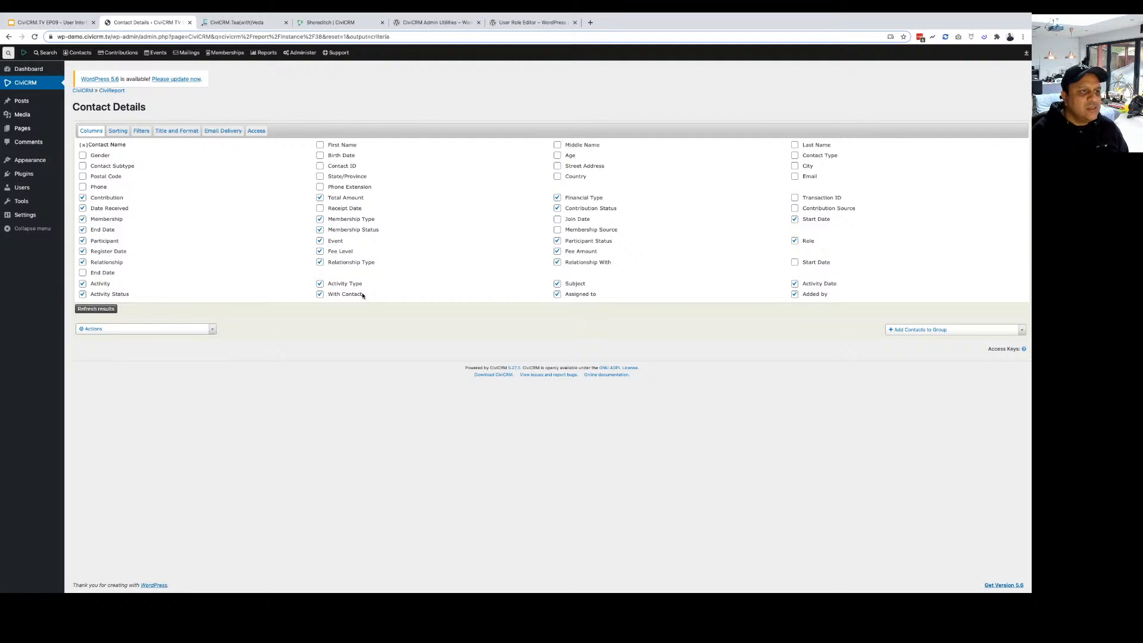
left_click(112, 91)
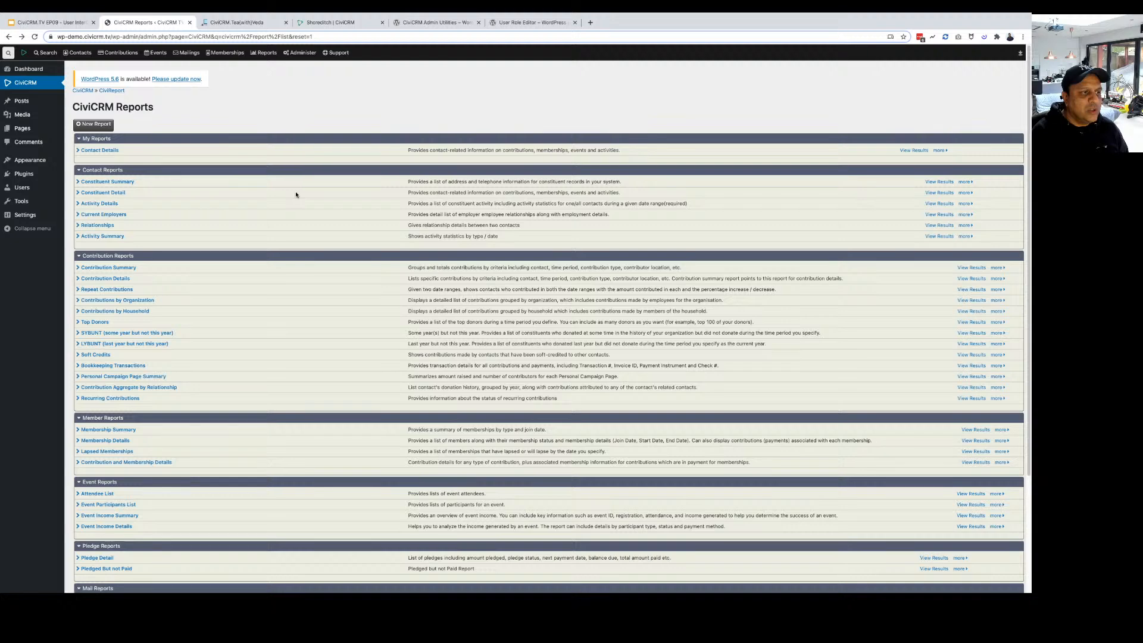
left_click(9, 37)
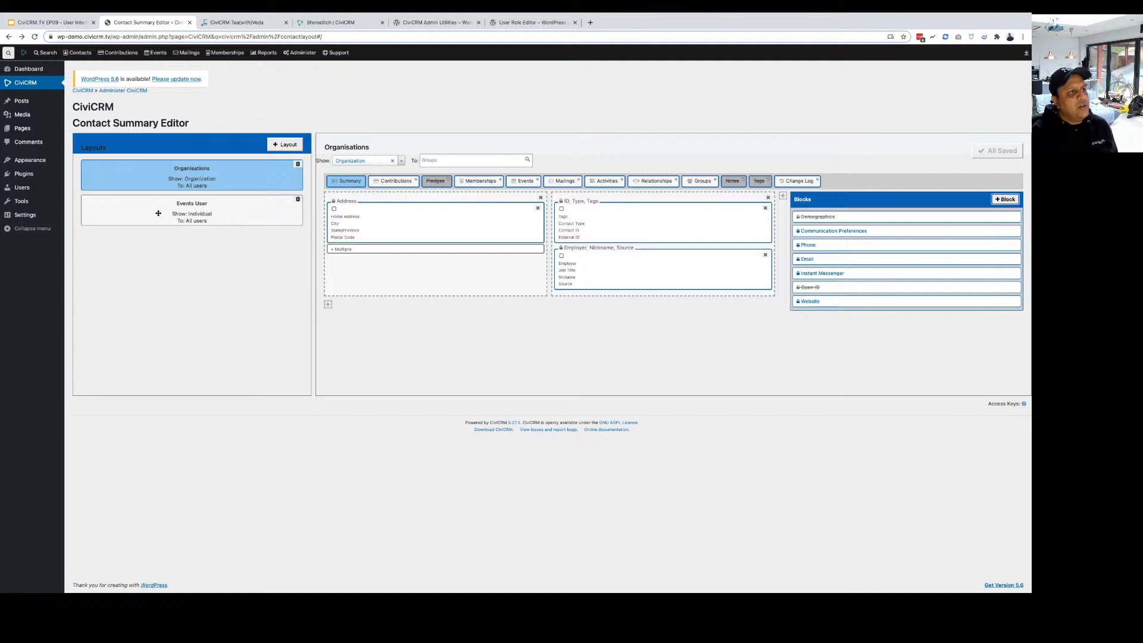
Go to CiviCRM's Administer > System Settings > Extensions page.
left_click(25, 88)
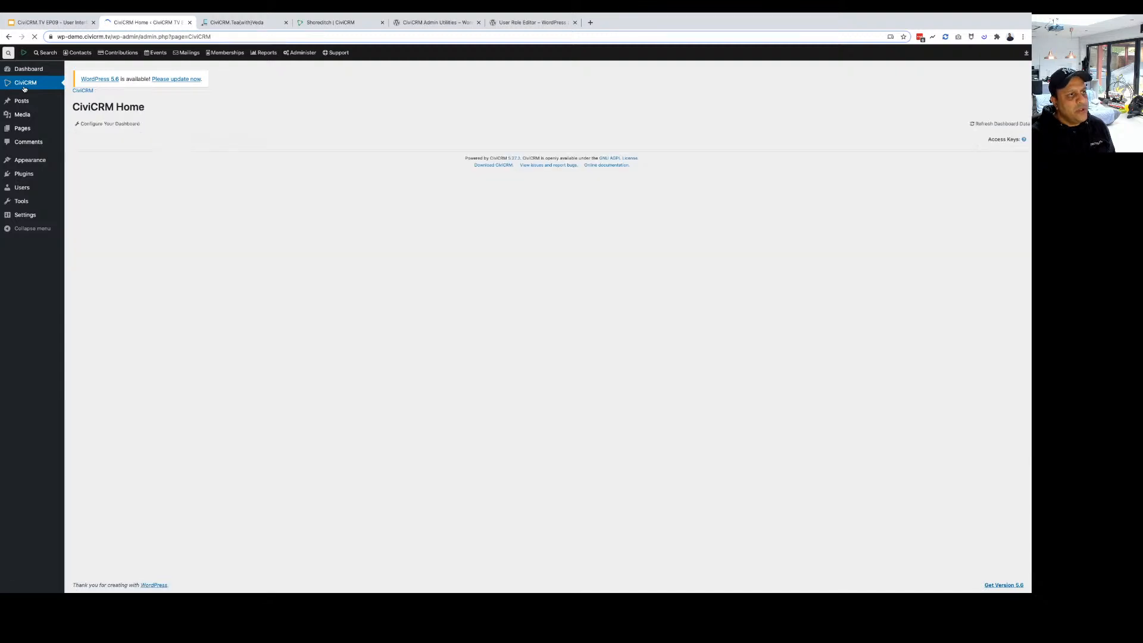
mouse_move(51, 54)
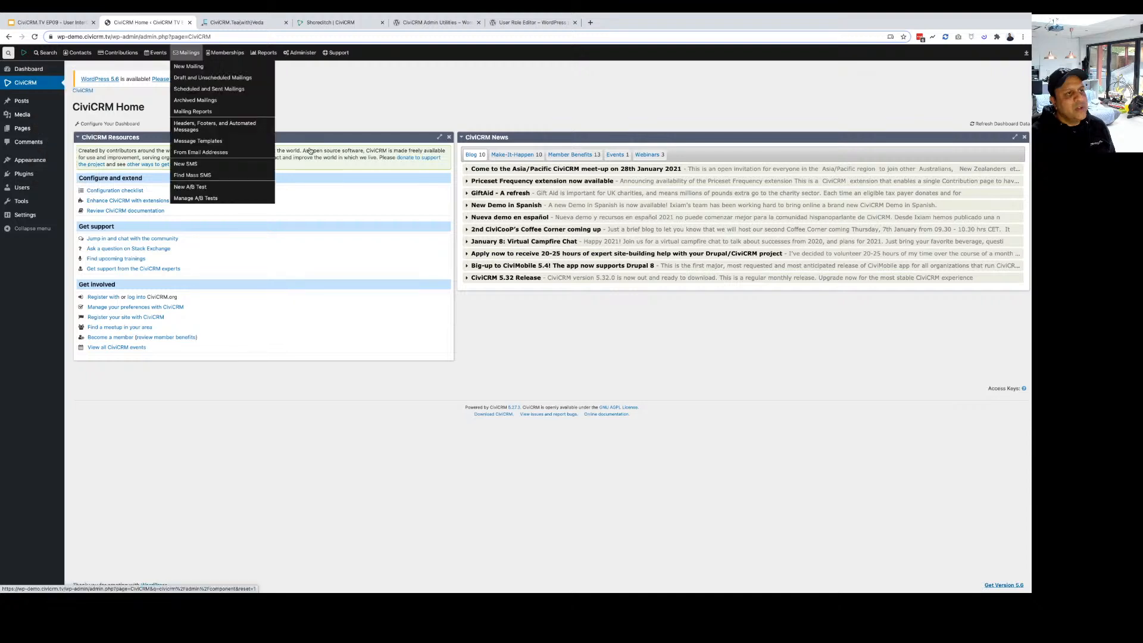
mouse_move(300, 91)
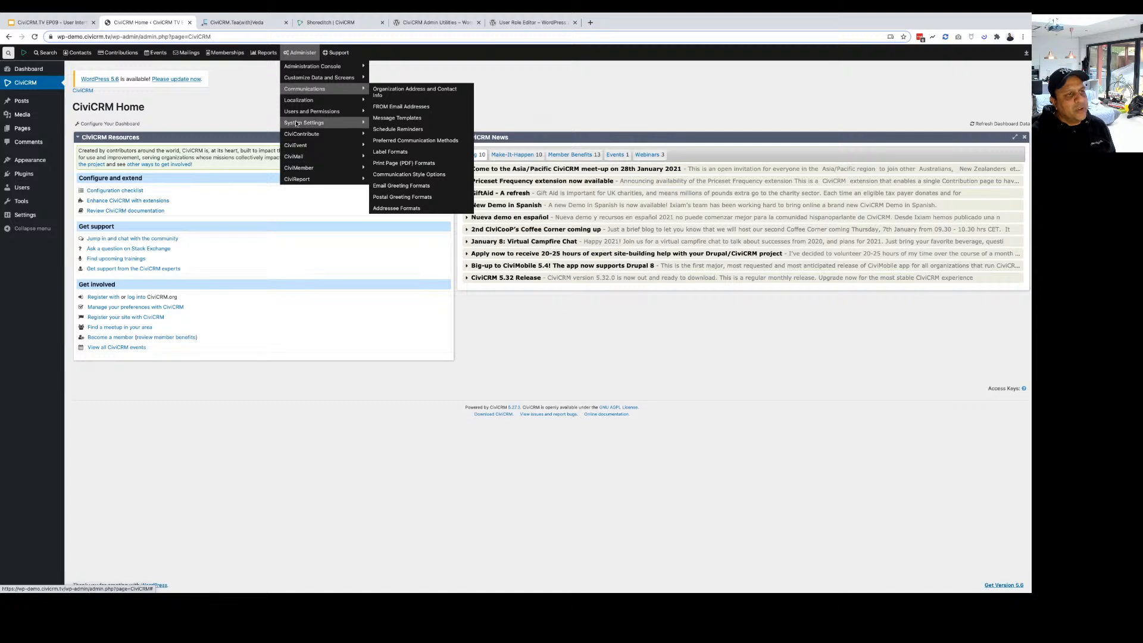
mouse_move(296, 123)
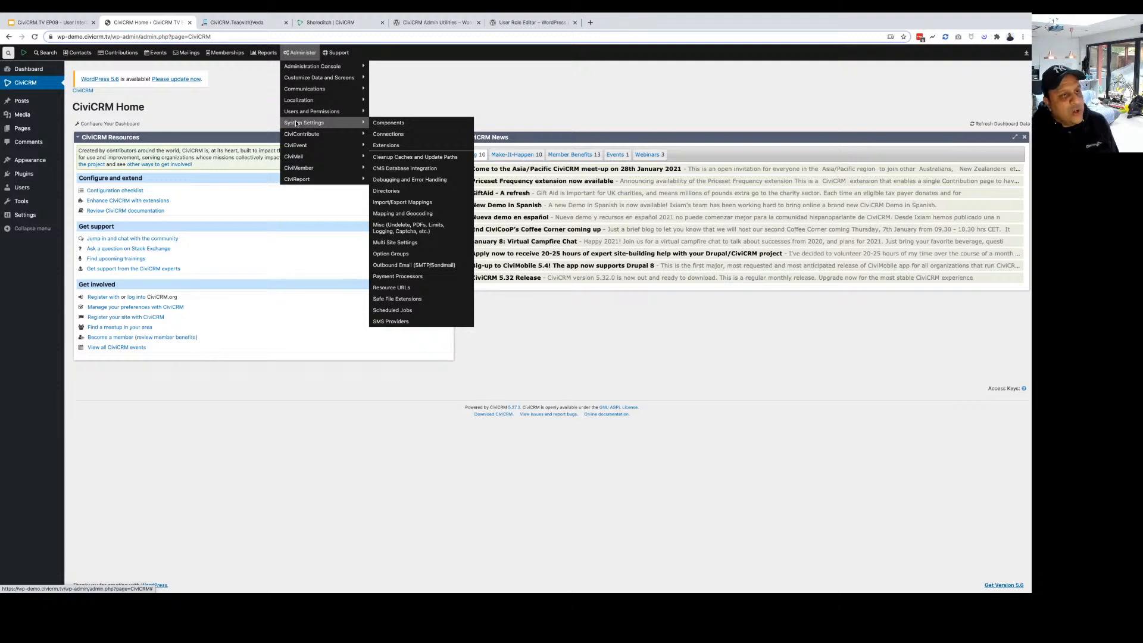
left_click(395, 147)
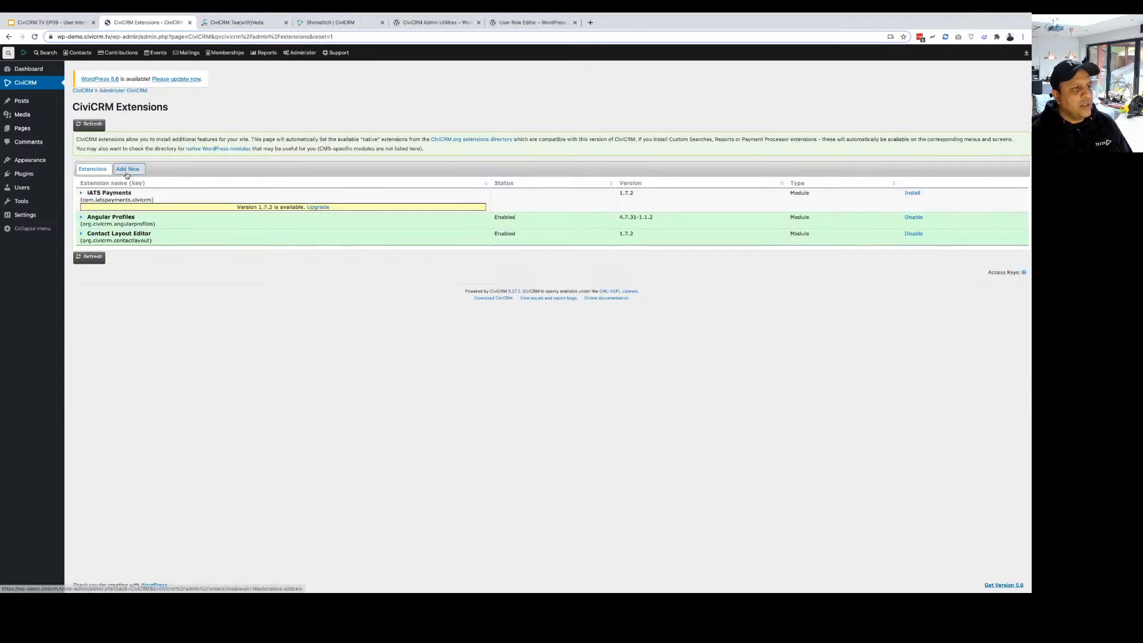
Browse the Add New extensions list and search it for 'shore', finding no Shoreditch entry.
left_click(126, 170)
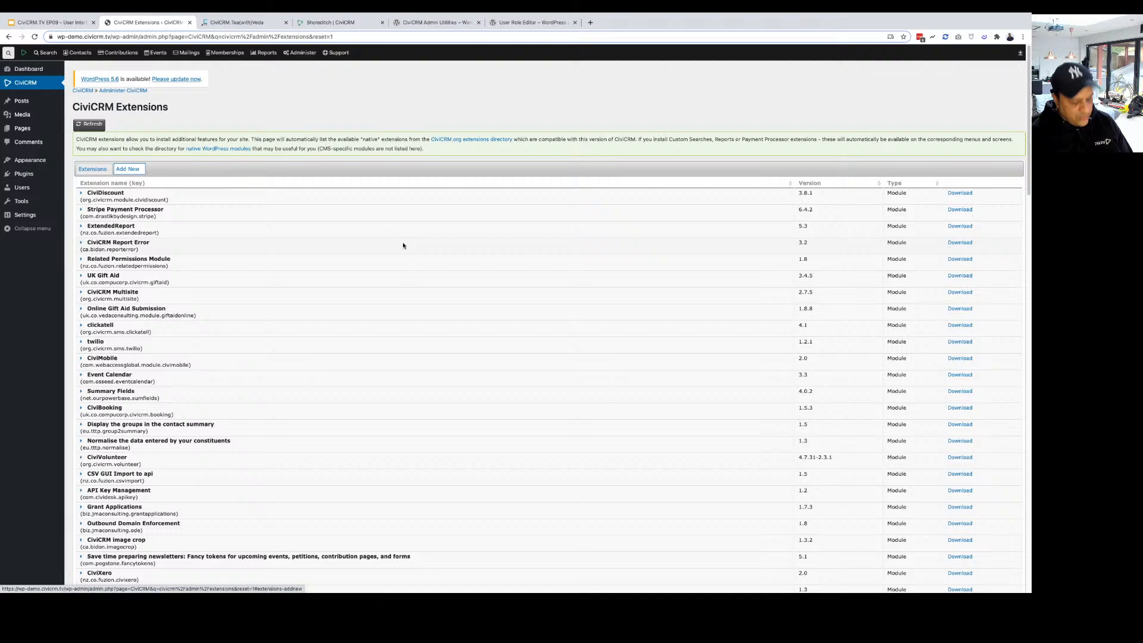
key("ctrl+f")
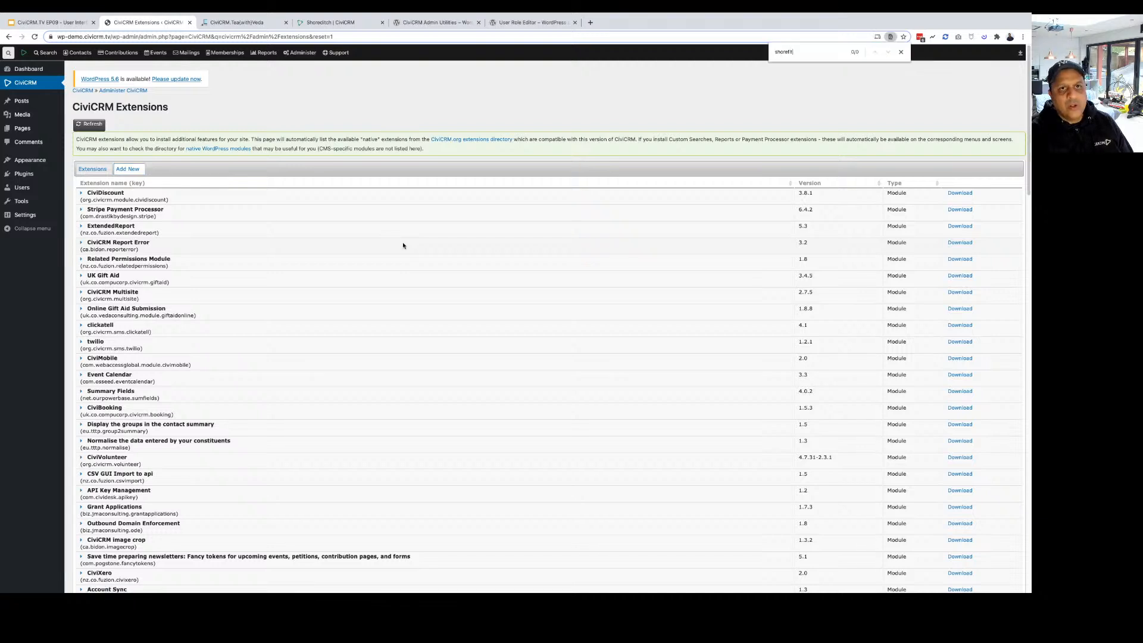
key("BackSpace")
key("BackSpace")
key("BackSpace")
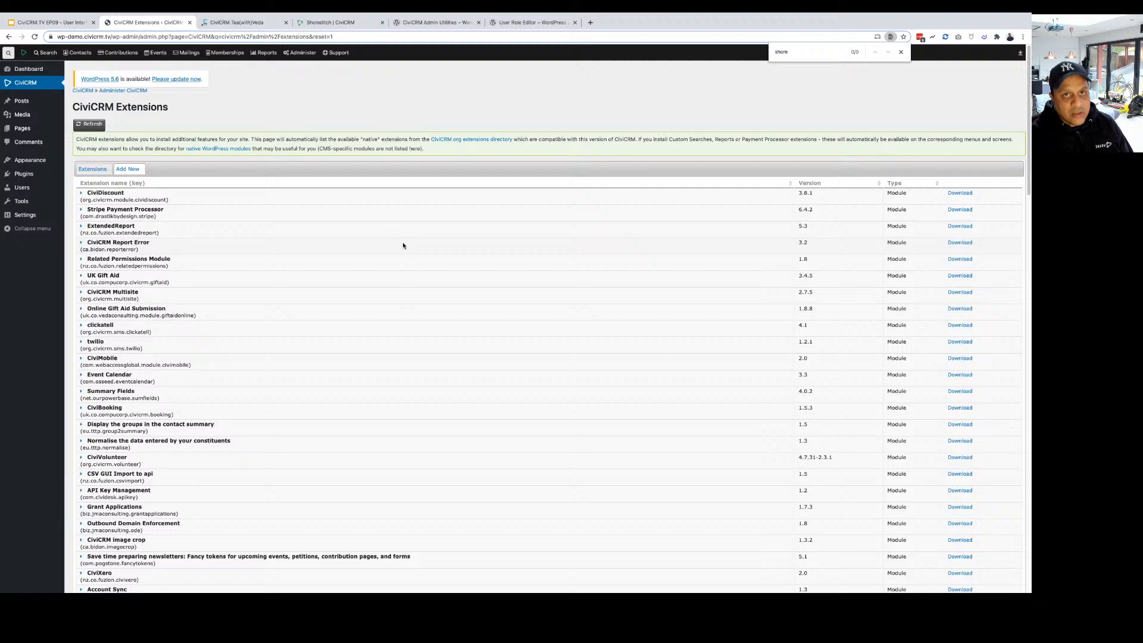
scroll(403, 322, "down", 10)
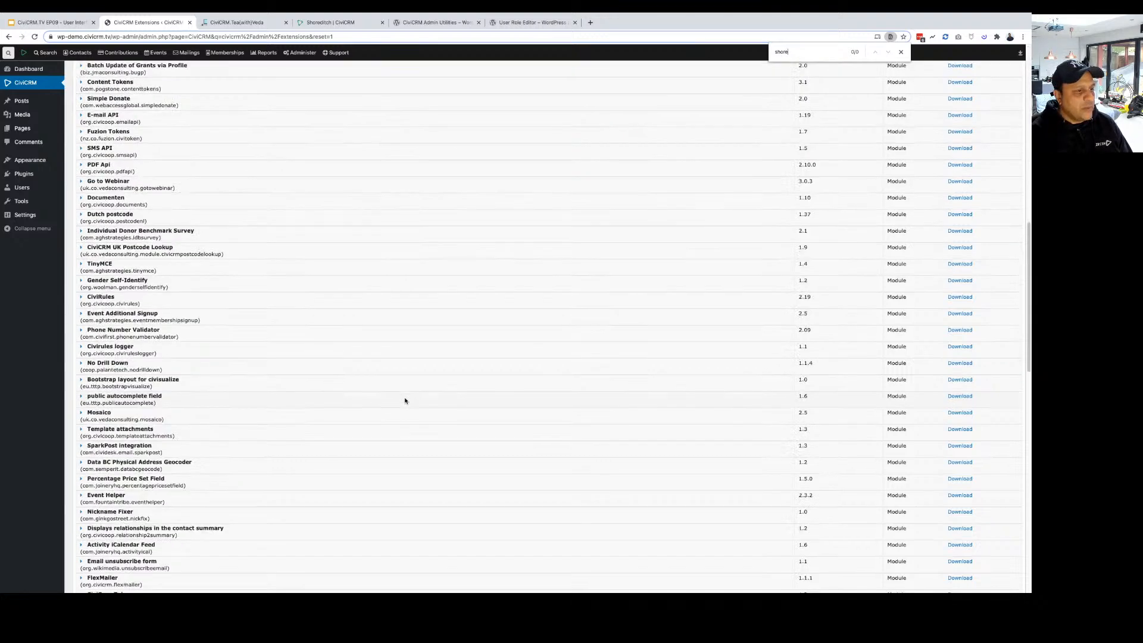
scroll(405, 401, "up", 5)
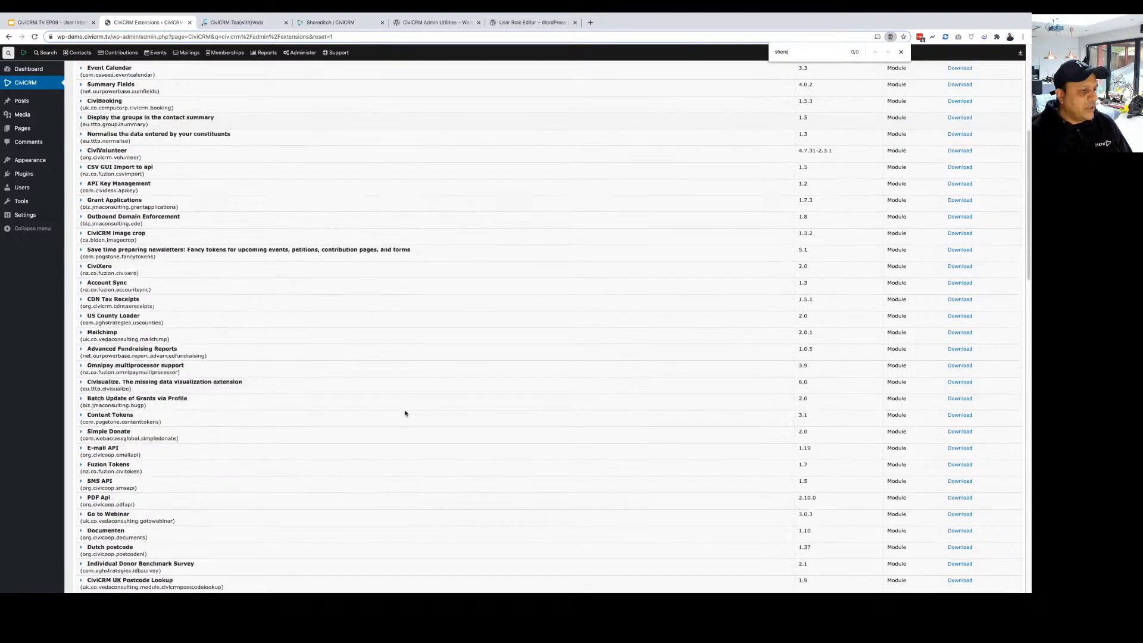
scroll(405, 413, "down", 6)
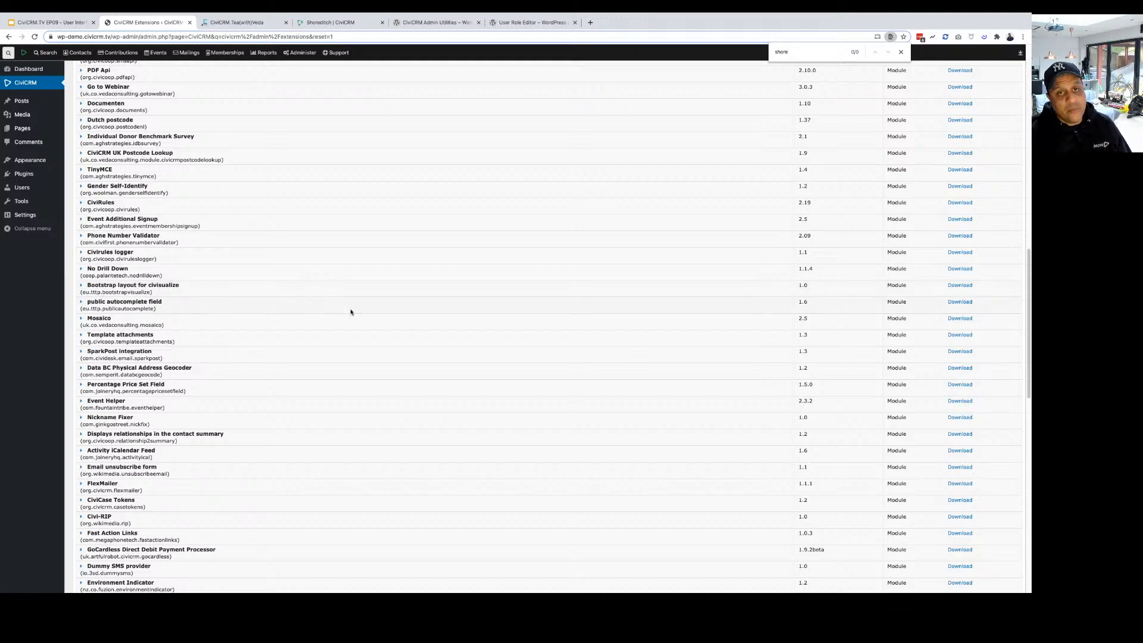
scroll(351, 312, "up", 20)
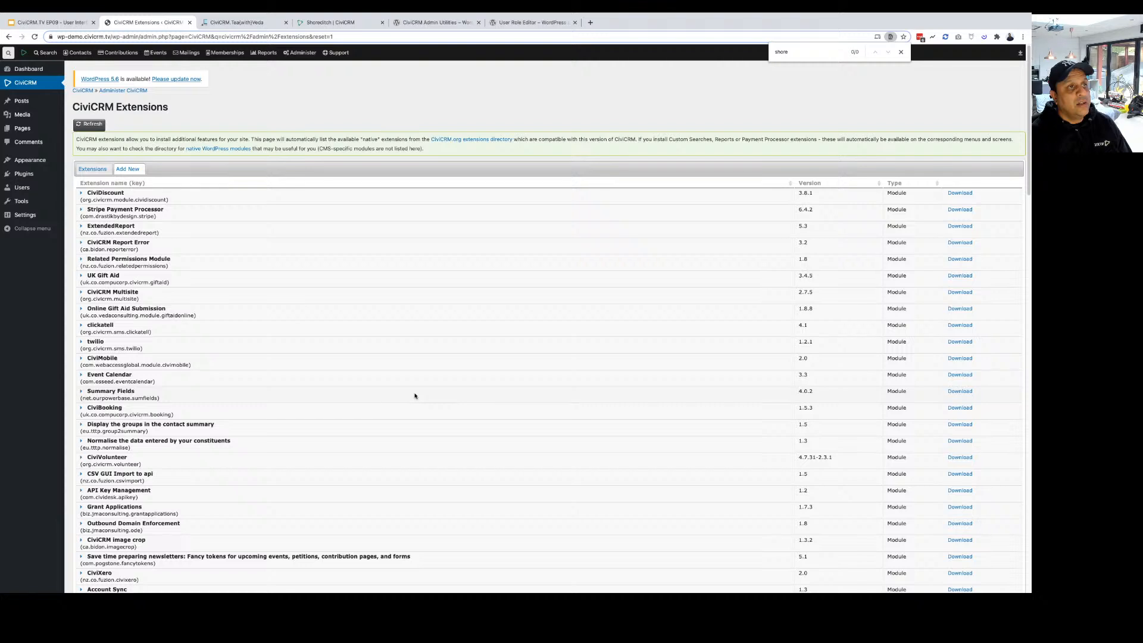
Reload the Shoreditch page on civicrm.org and copy the 1.0.0-beta.1 download link address.
left_click(333, 22)
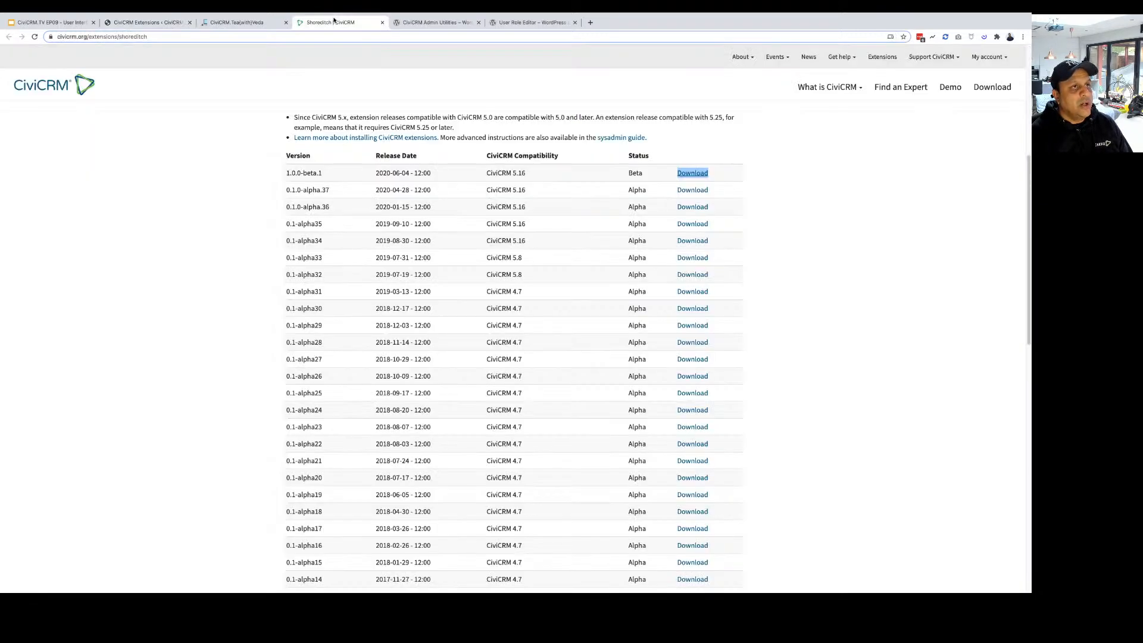
scroll(373, 153, "up", 5)
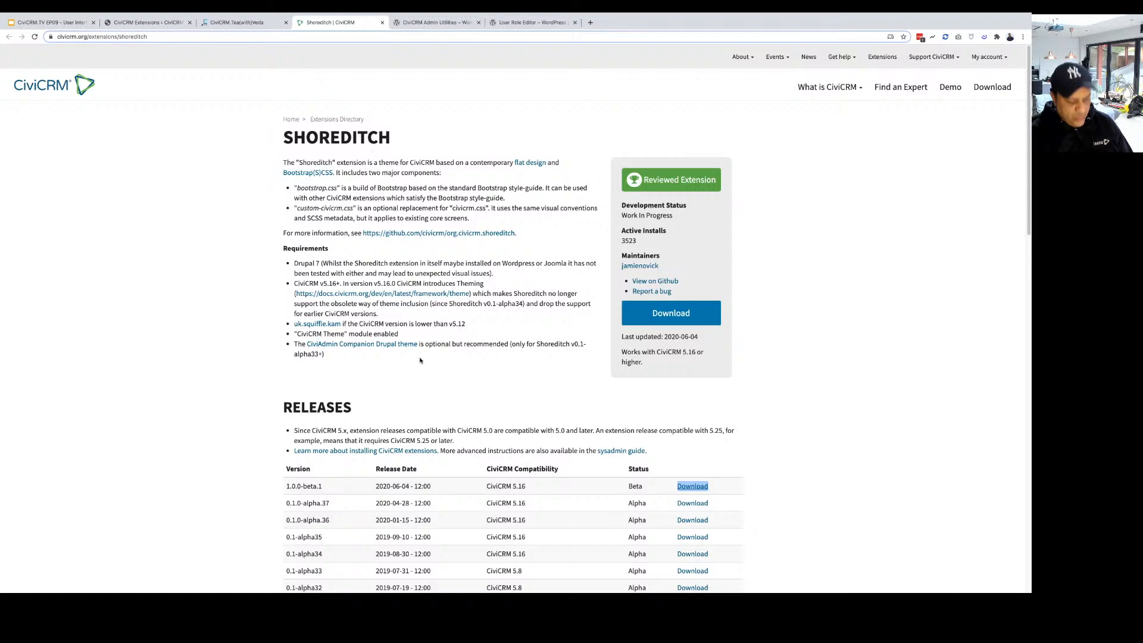
key("super+r")
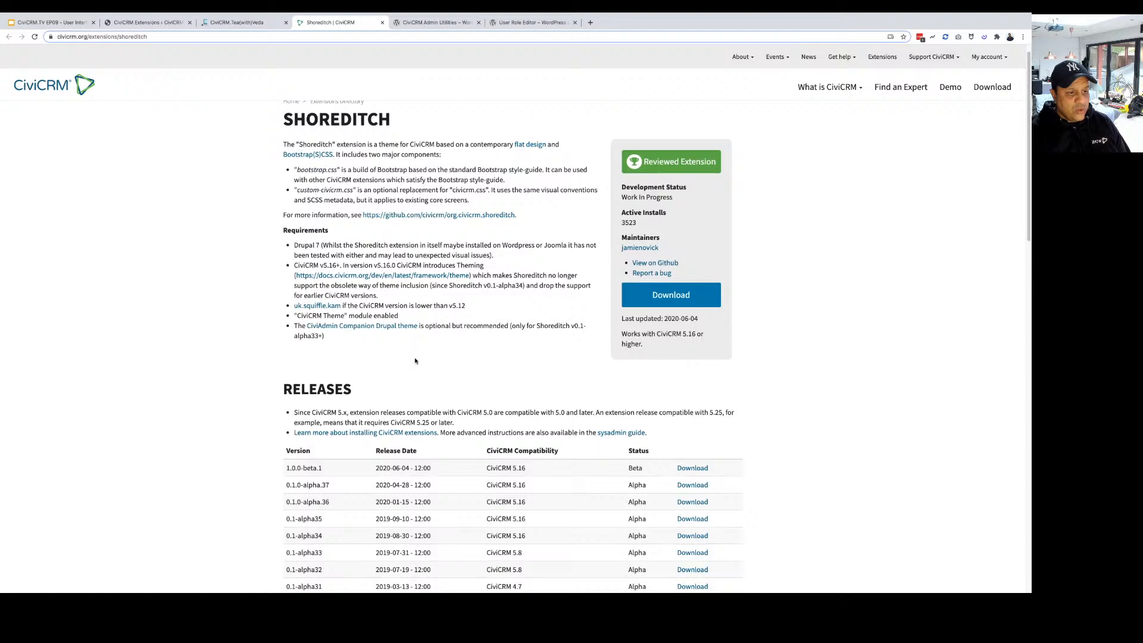
scroll(415, 361, "down", 2)
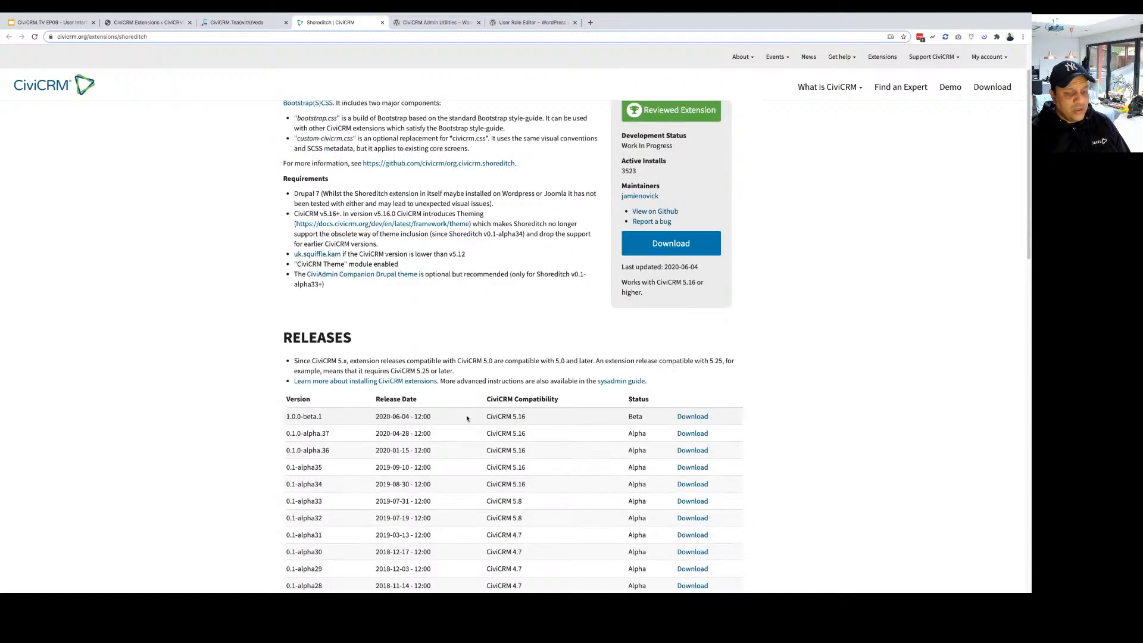
right_click(689, 422)
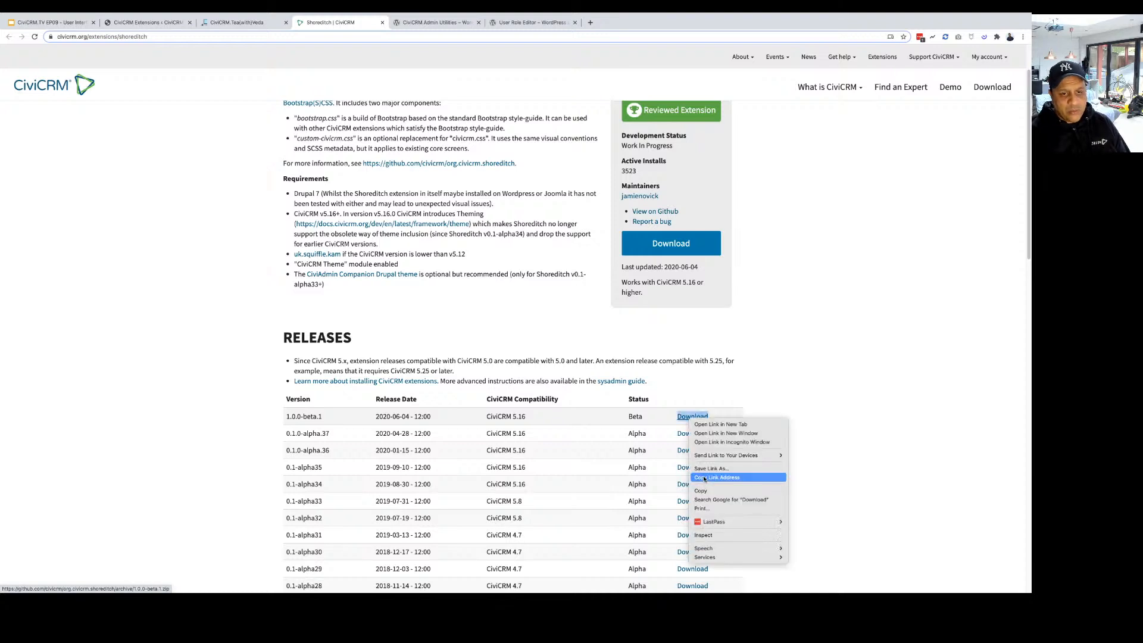
left_click(705, 478)
key("super+Tab")
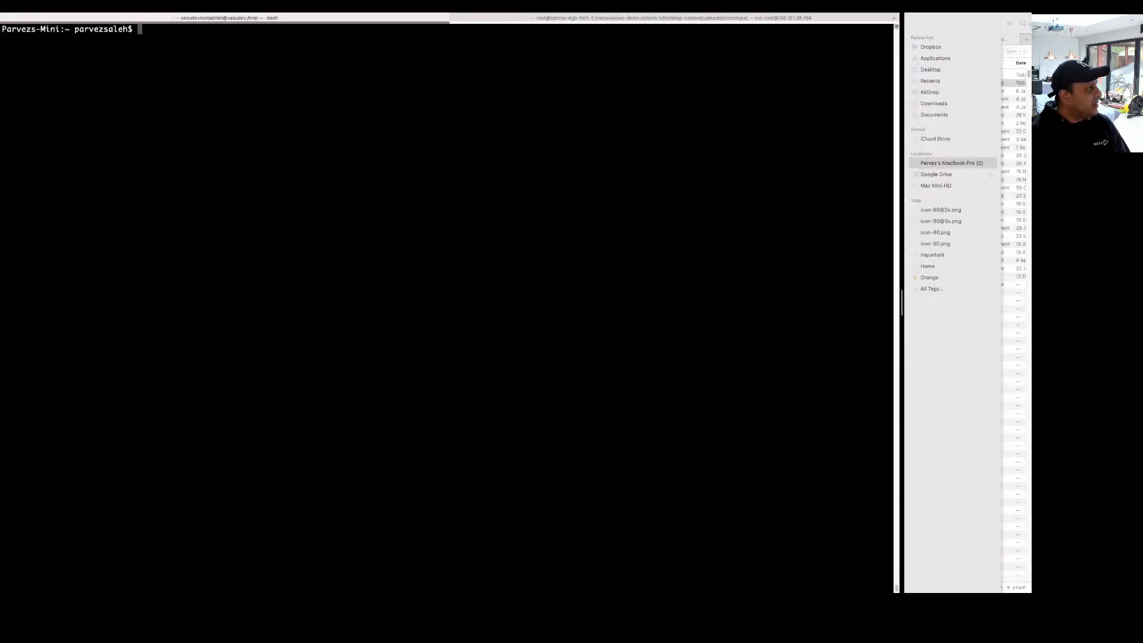
Rerun the earlier ssh command and log into the web server as root.
key("super+Tab")
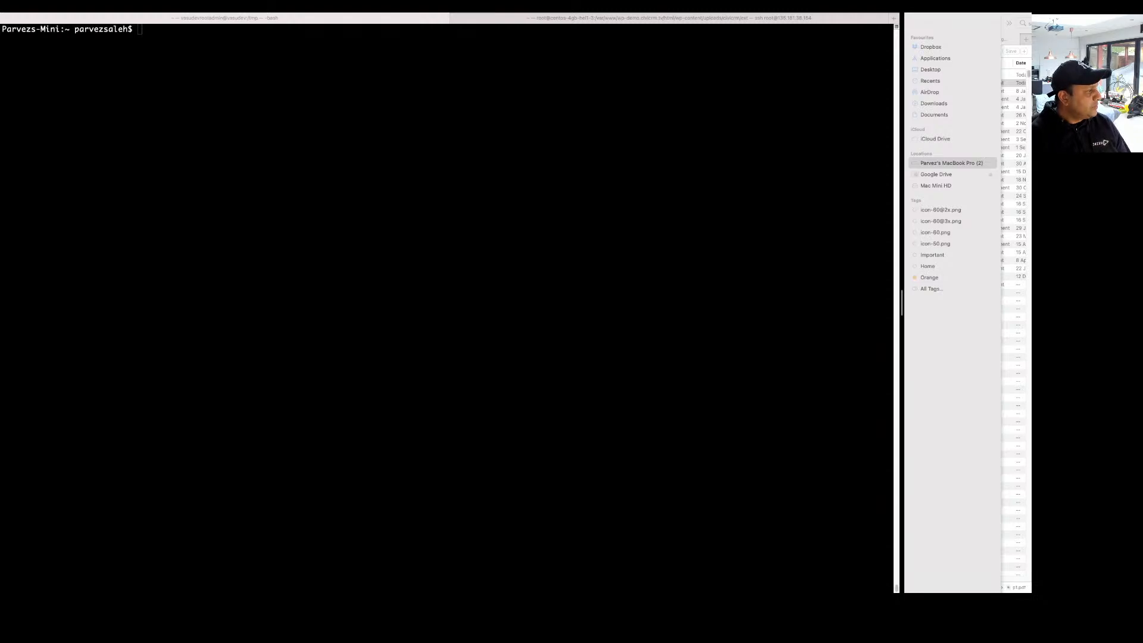
left_click(152, 244)
key("Up")
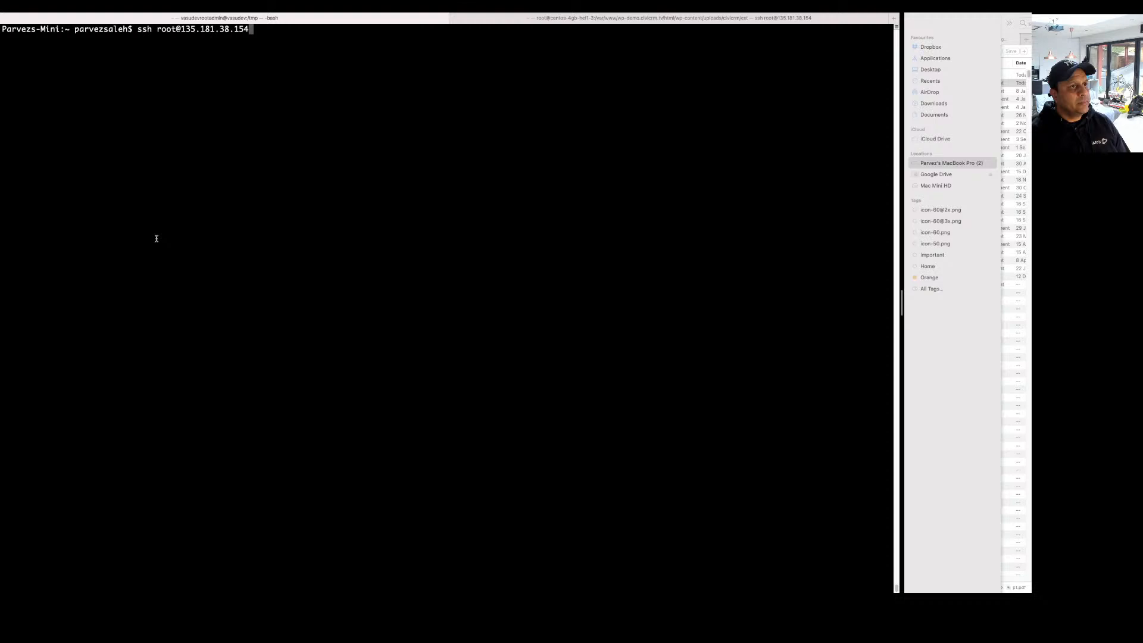
key("Return")
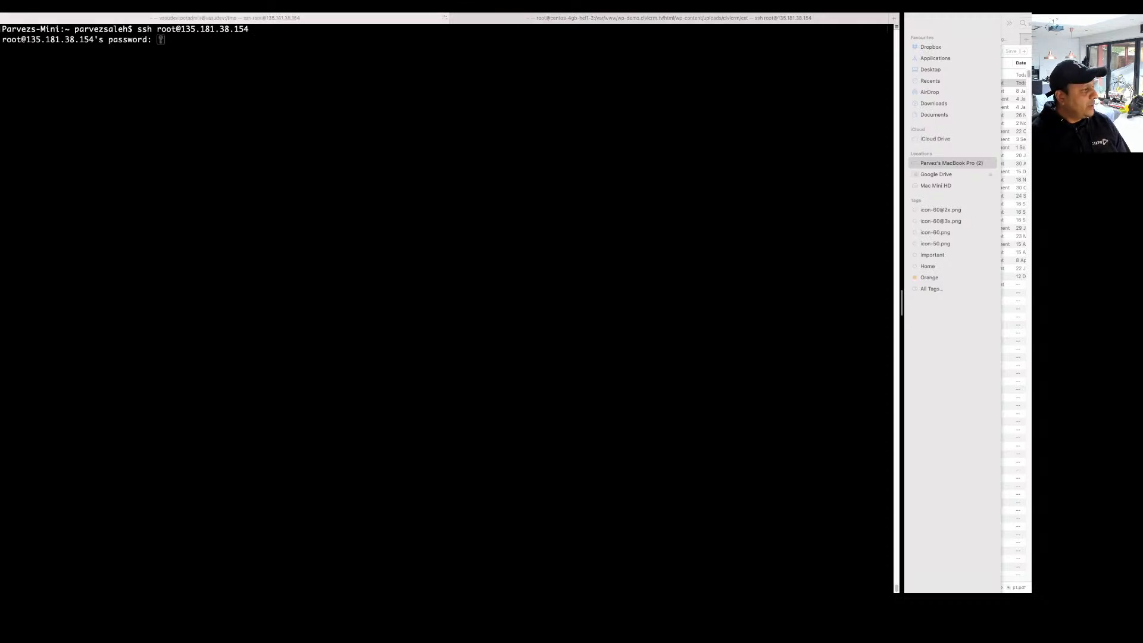
left_click(103, 261)
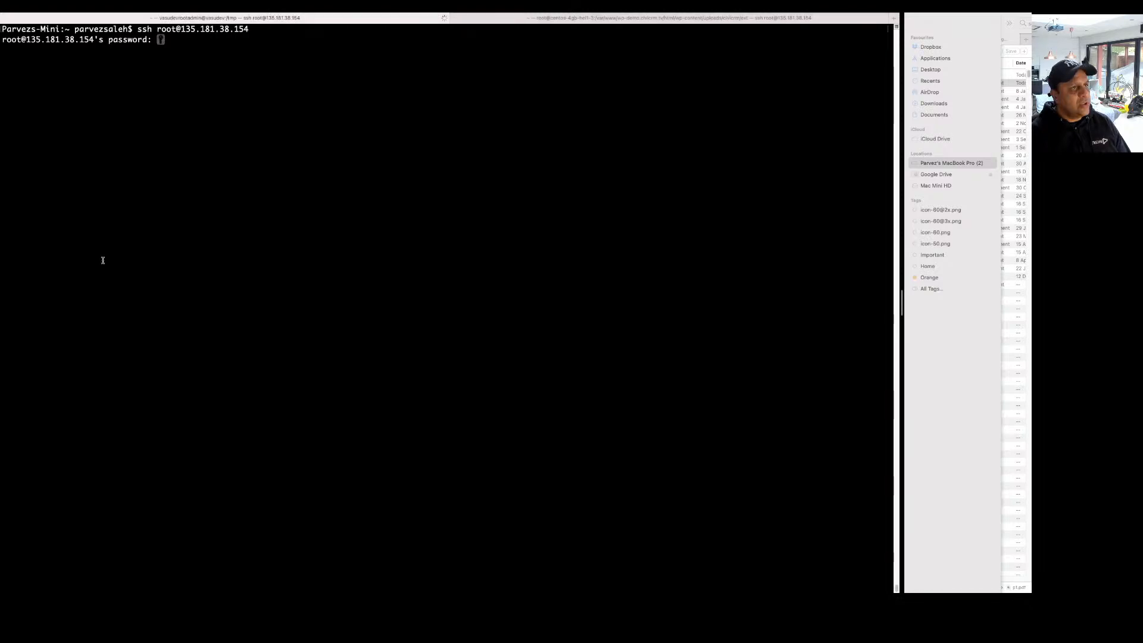
key("Return")
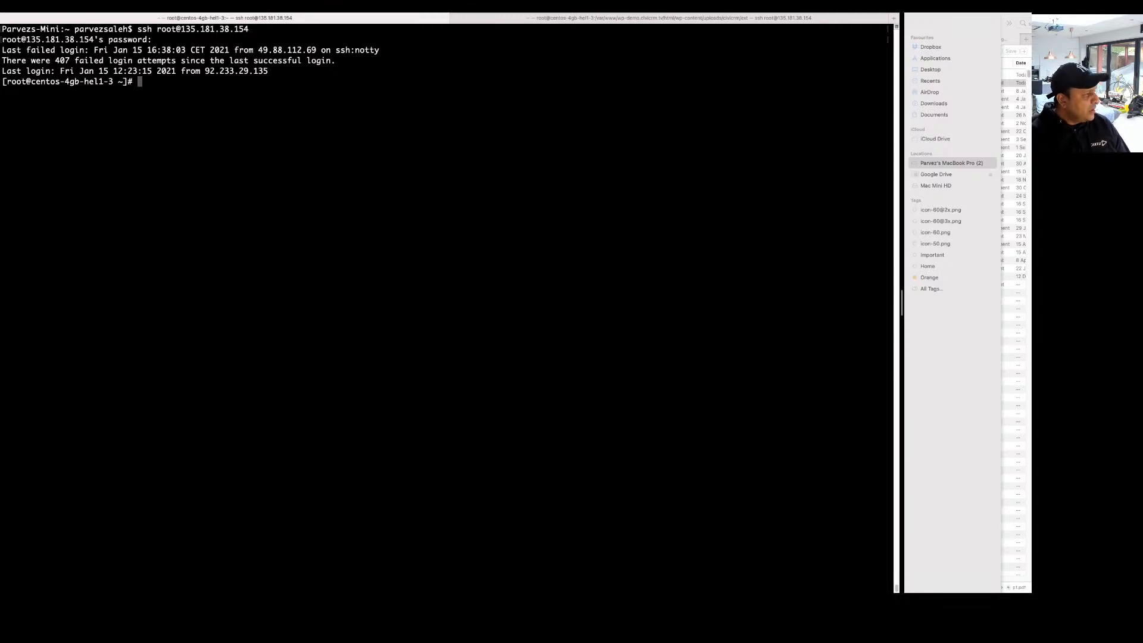
Move into wp-content/uploads/civicrm/ext, then run pwd and ll to check its contents.
key("super+Tab")
left_click(241, 296)
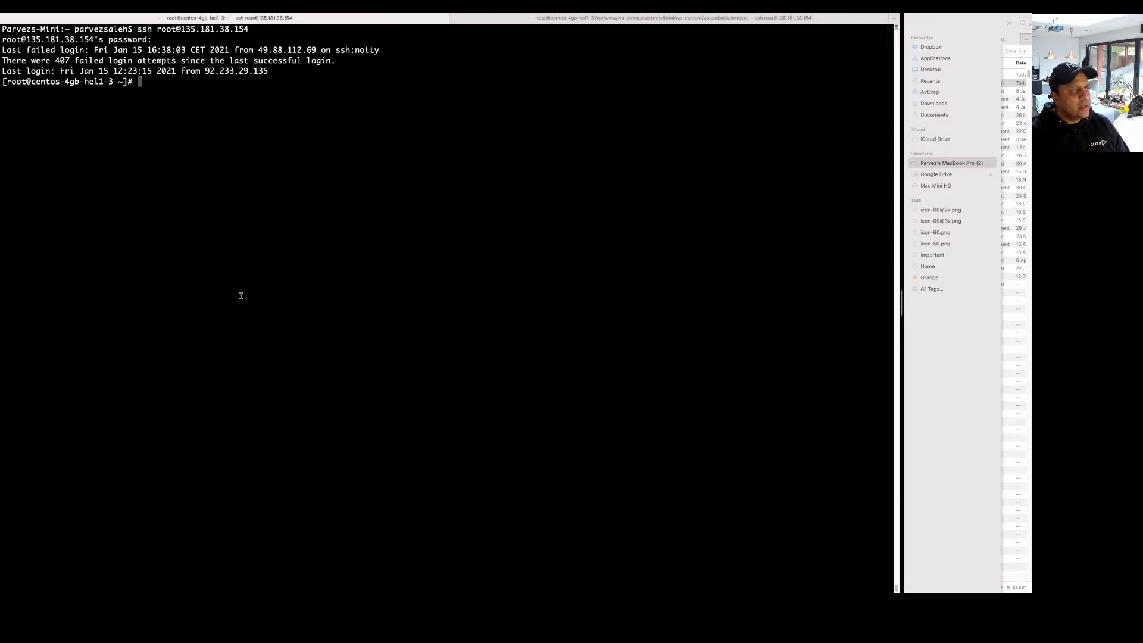
key("super+v")
key("Return")
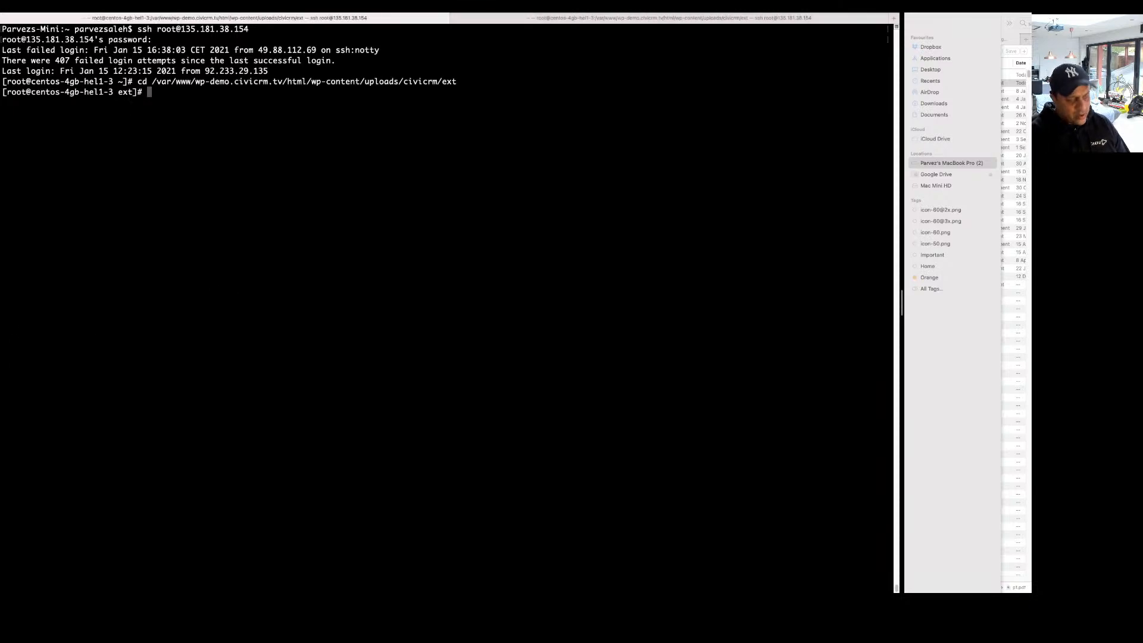
type("pwd")
key("Return")
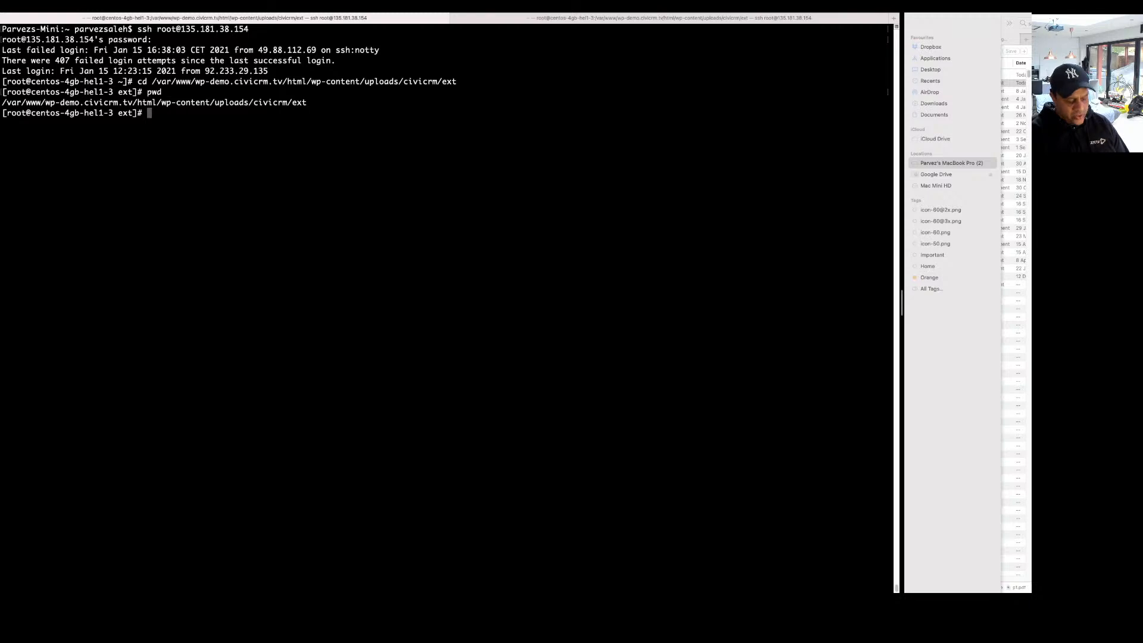
type("ll")
key("Return")
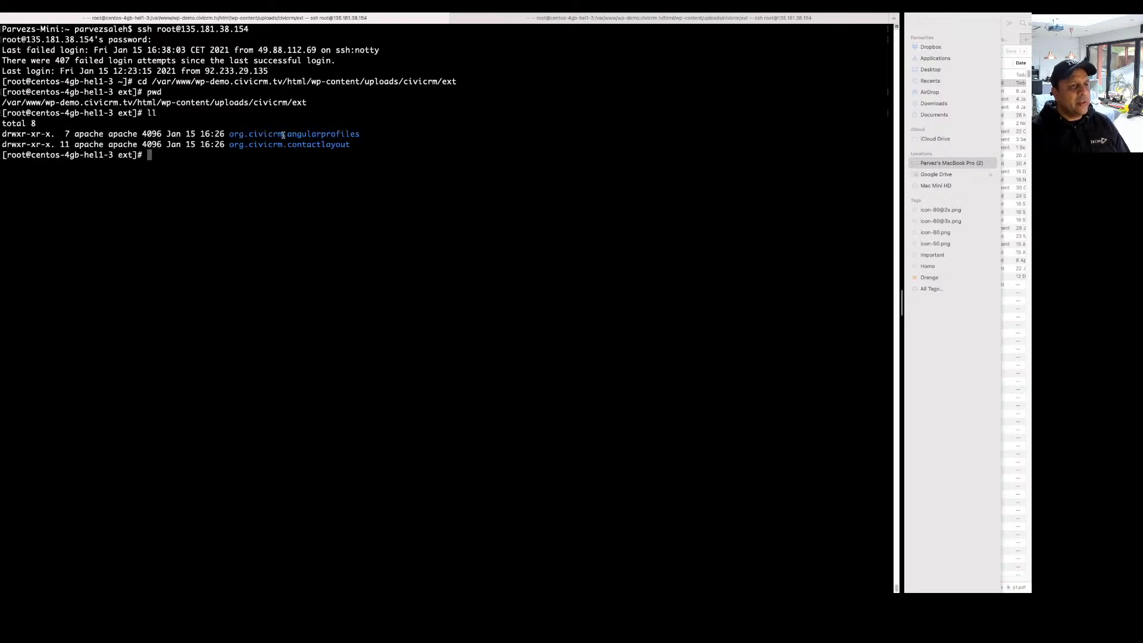
Copy the 1.0.0-beta.1 download link address again in Chrome.
key("super+Tab")
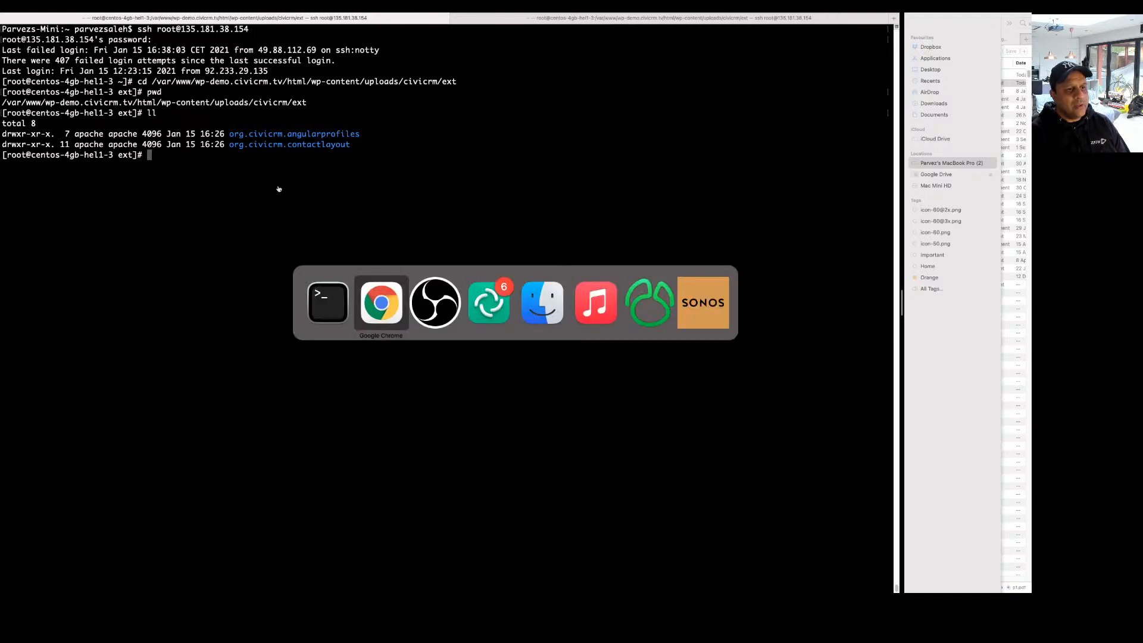
key("super+Tab")
key("super+Tab")
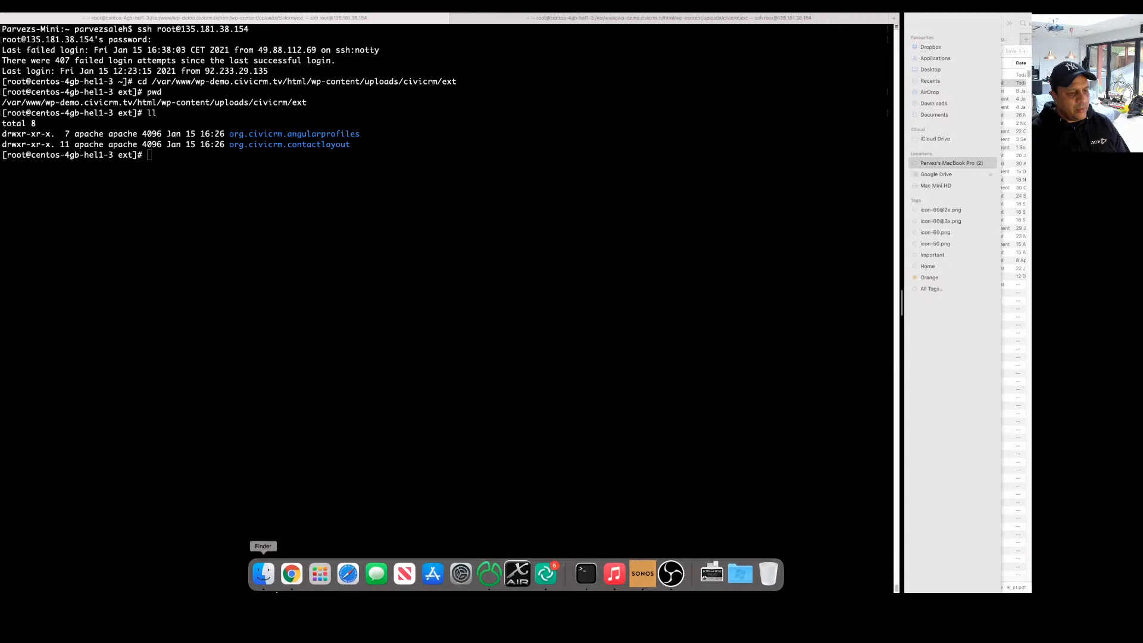
left_click(290, 573)
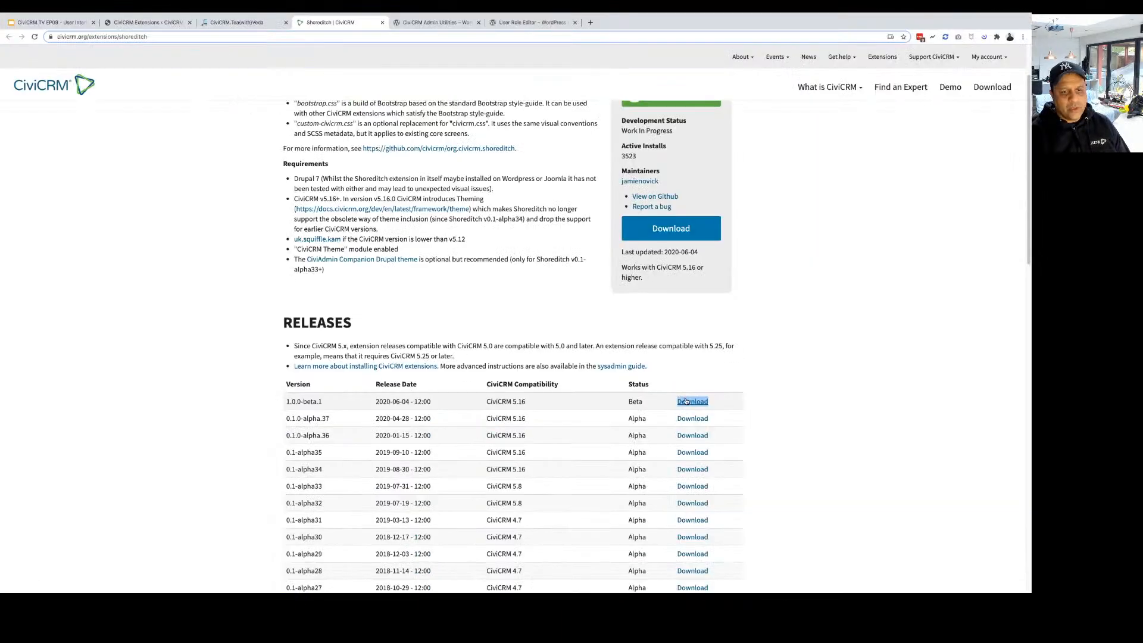
right_click(685, 401)
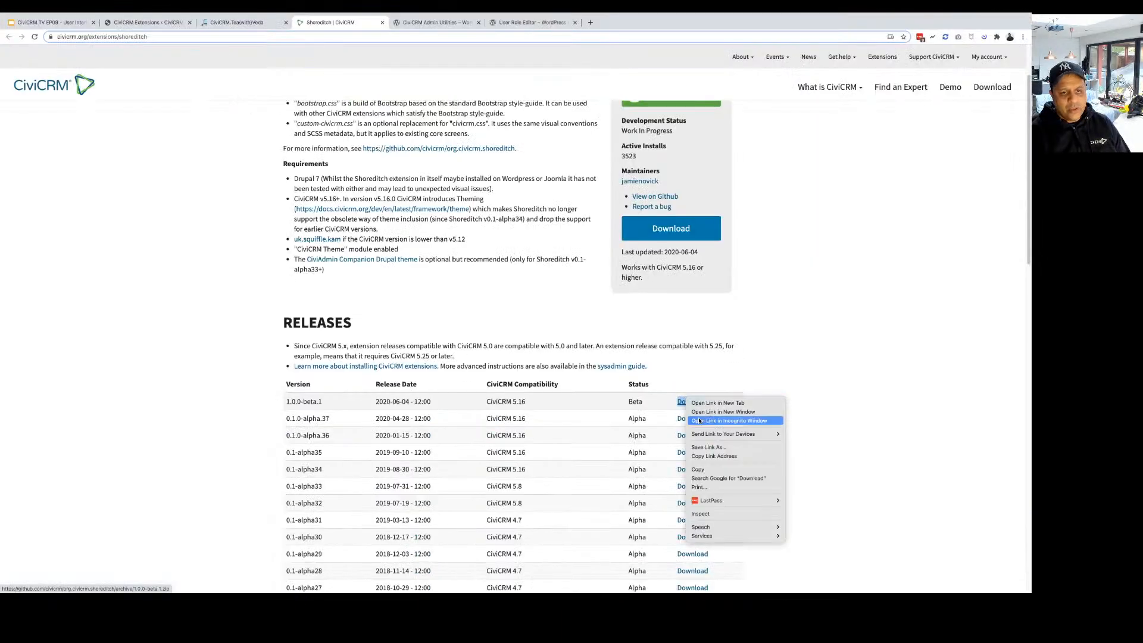
left_click(714, 457)
key("super+Tab")
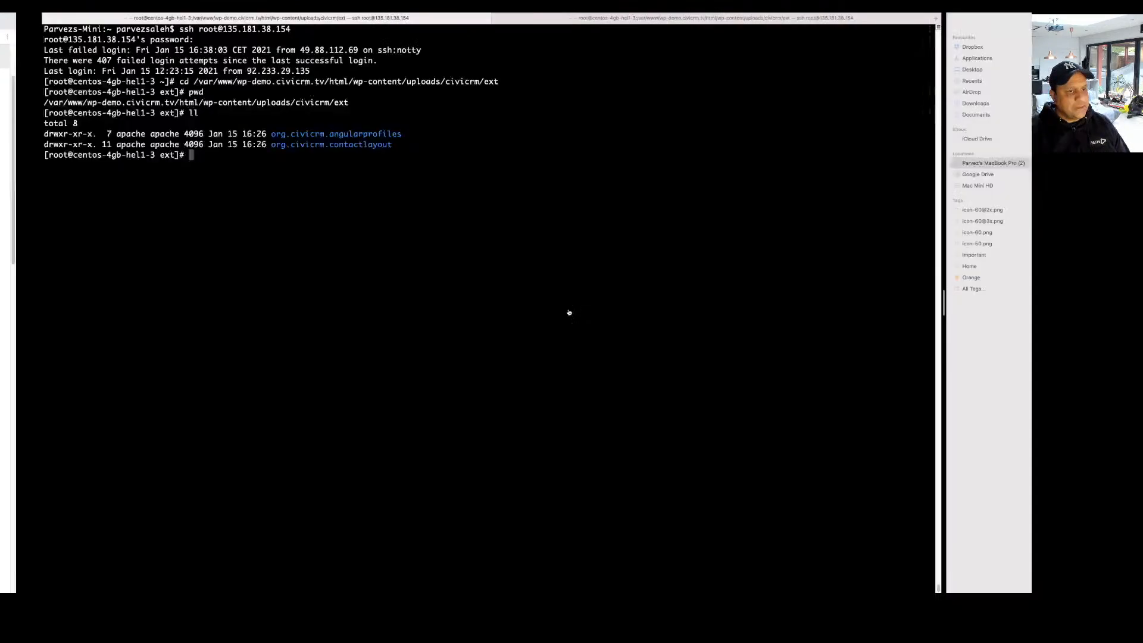
Download the Shoreditch 1.0.0-beta.1 zip with wget and list the folder.
type("wget")
type("https://github.com/civicrm/org.civicrm.shoreditch/archive/1.0.0-beta.1.zip")
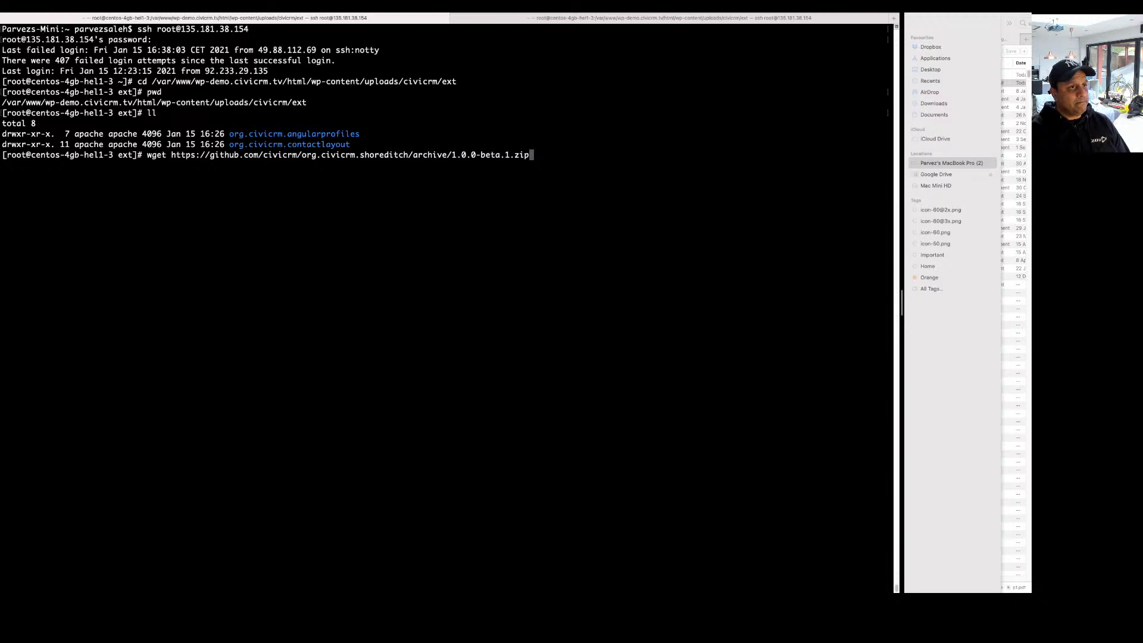
key("Return")
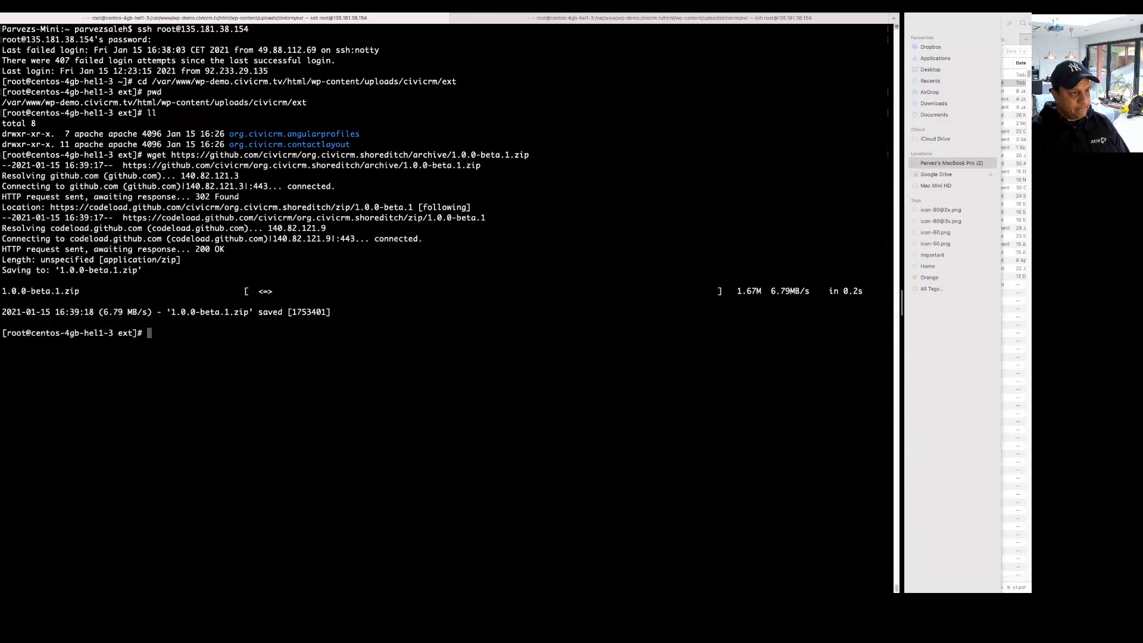
type("ll")
key("Return")
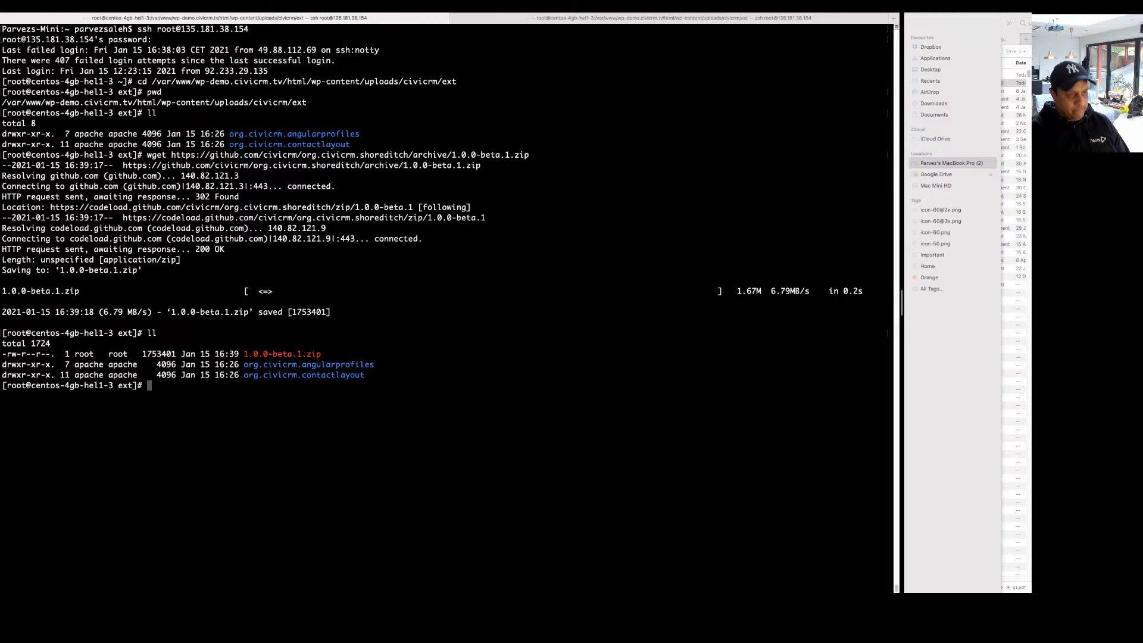
Unzip 1.0.0-beta.1.zip and list the folder with ll and ls -la.
type("unzip 1")
key("Tab")
key("Return")
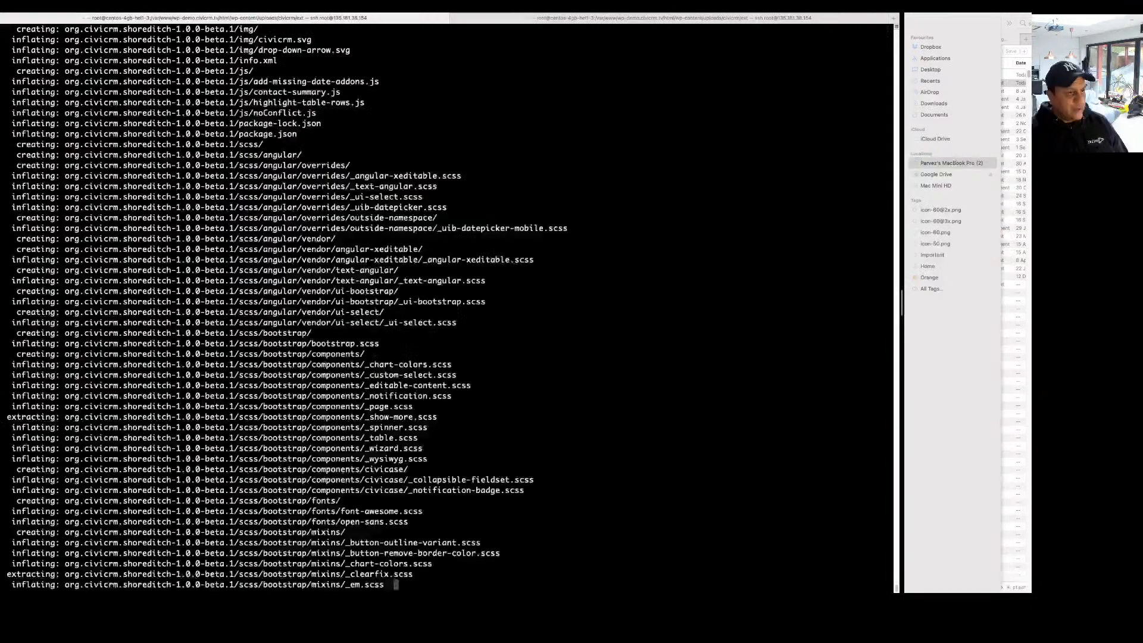
type("ll")
key("Return")
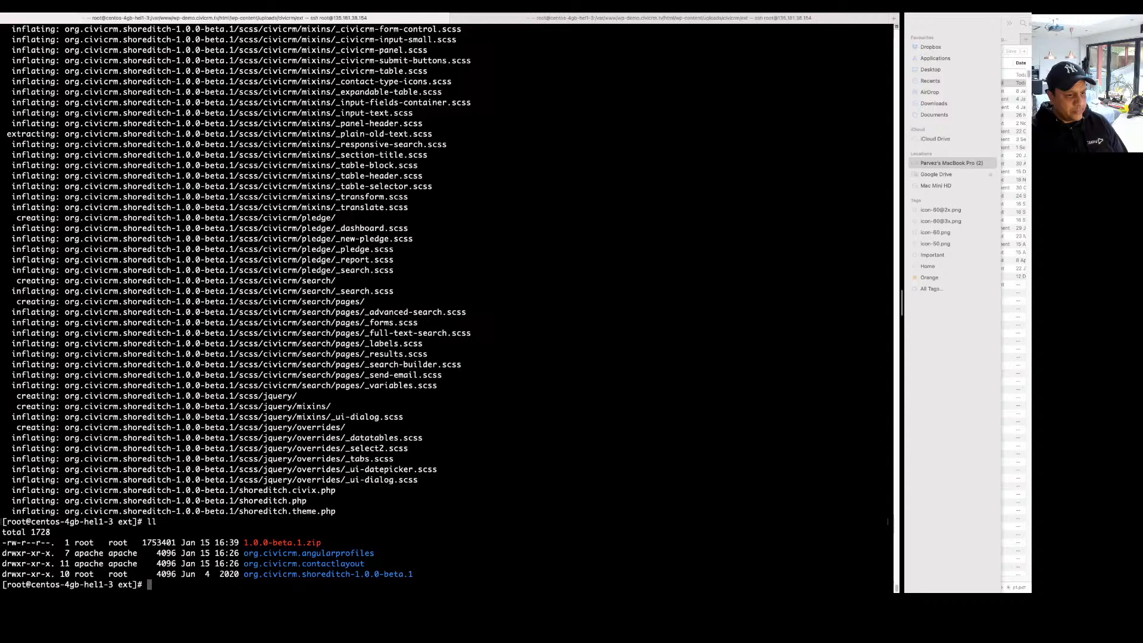
type("ls -la")
key("Return")
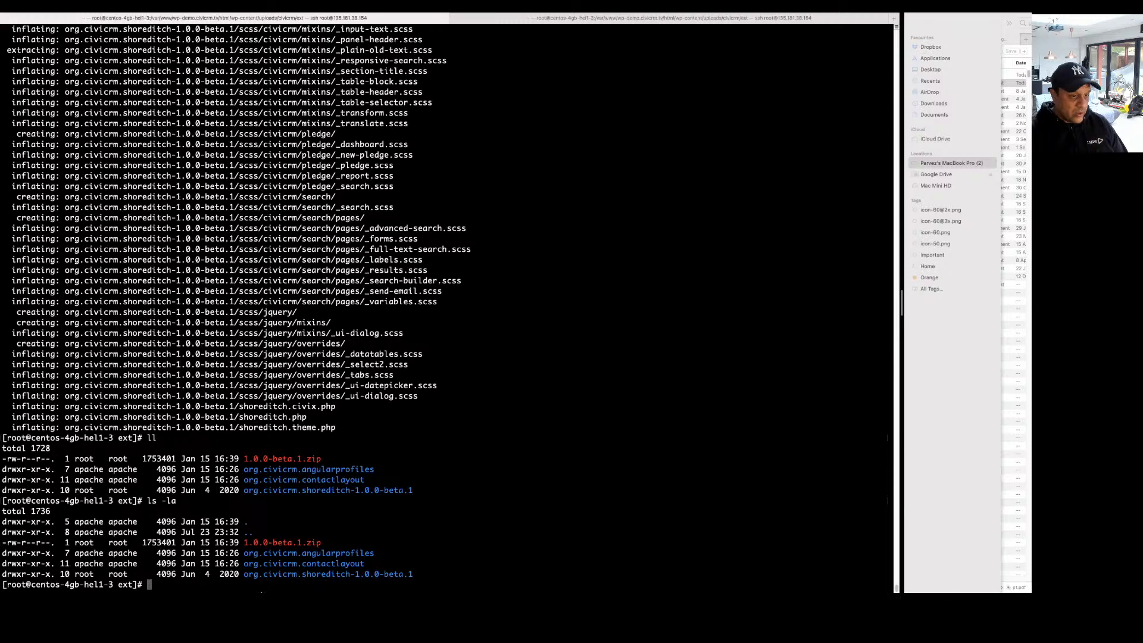
Delete 1.0.0-beta.1.zip with rm, confirming with y.
left_click_drag(244, 574, 410, 574)
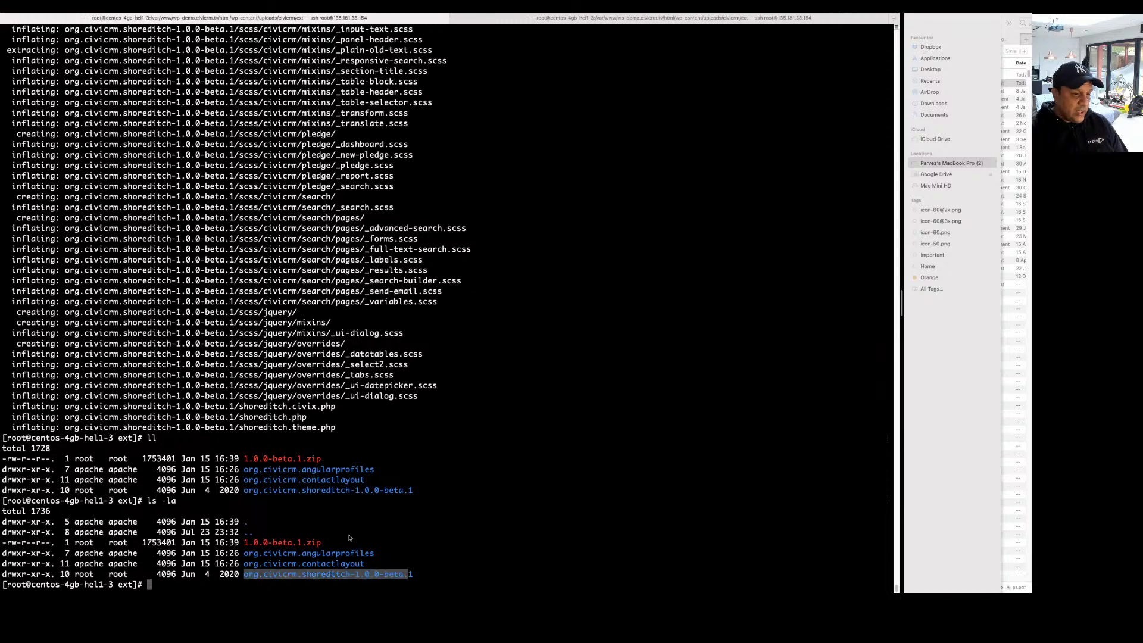
type("r")
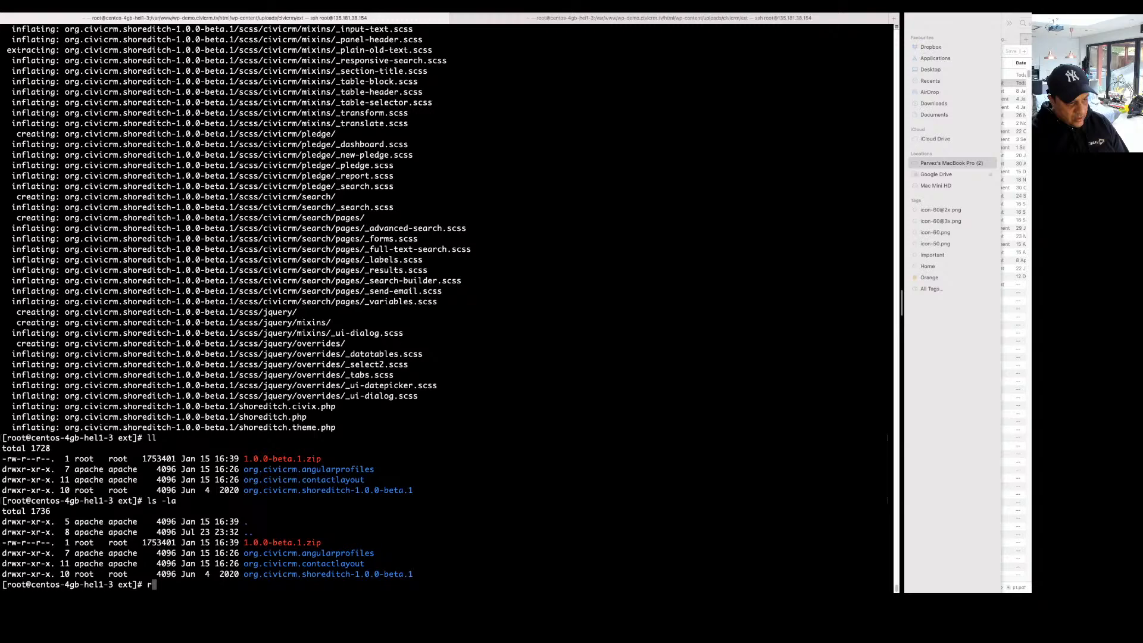
type("m 1.0.0-beta.1.zip")
key("Return")
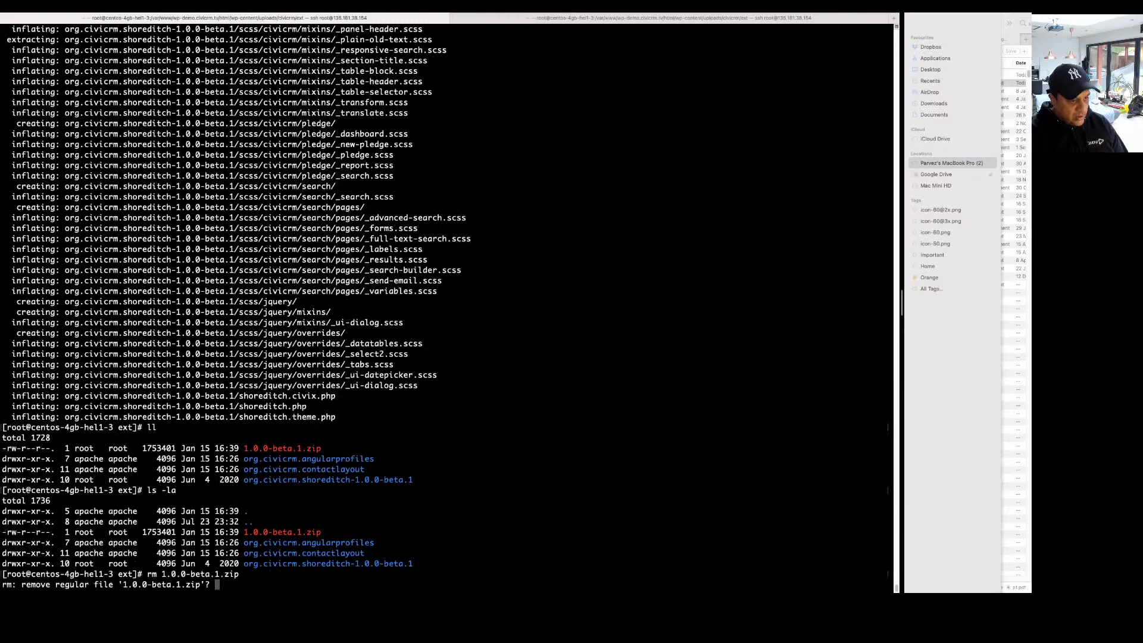
type("y")
key("Return")
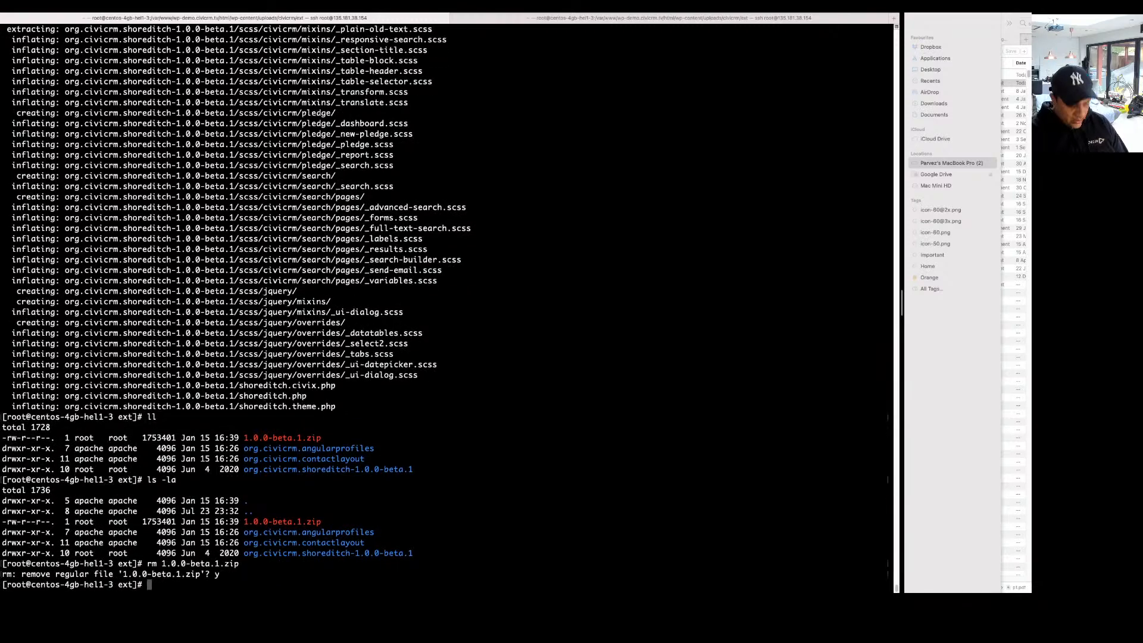
Run chown -Rf apache: org.civicrm.shoreditch-1.0.0-beta.1, then ll to verify ownership.
type("chown")
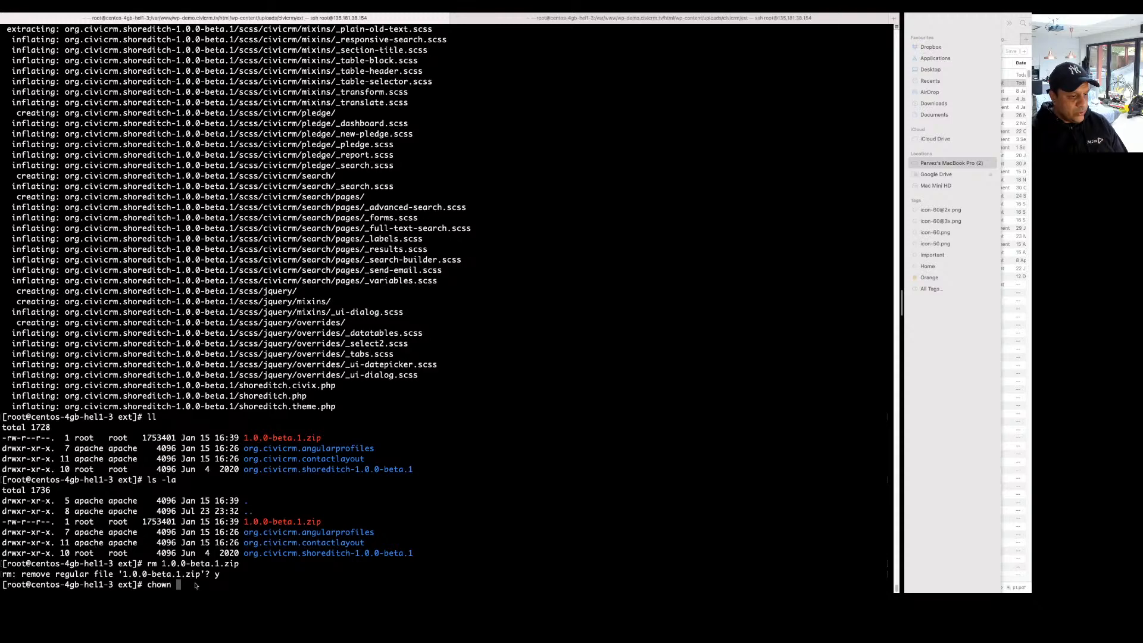
type("apache: ")
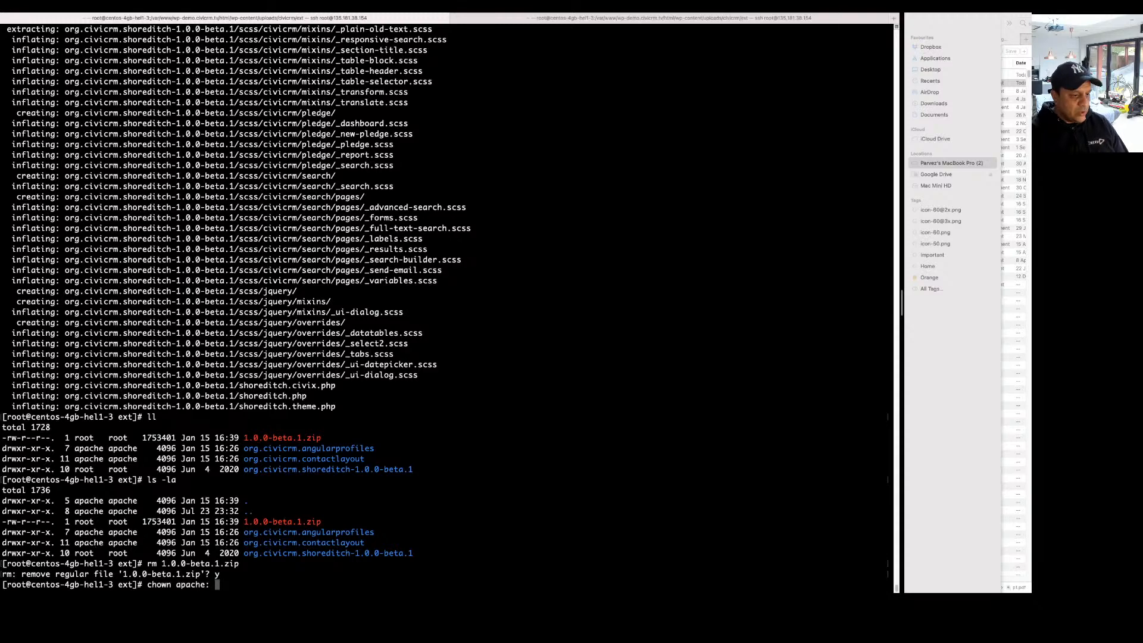
type("org.civicrm.")
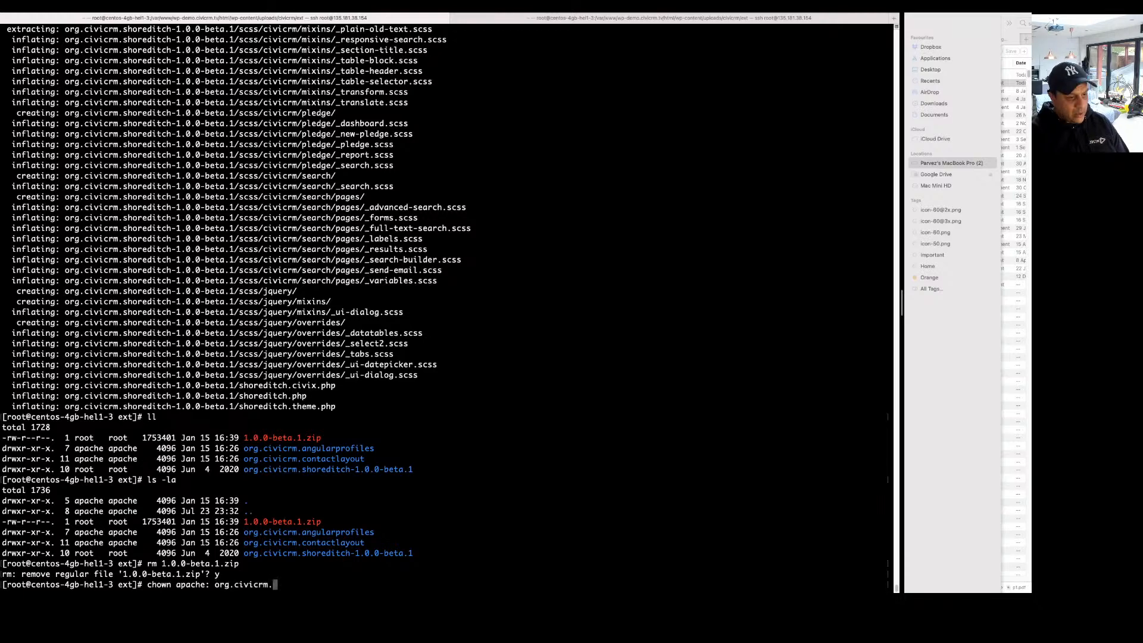
type("s")
key("Tab")
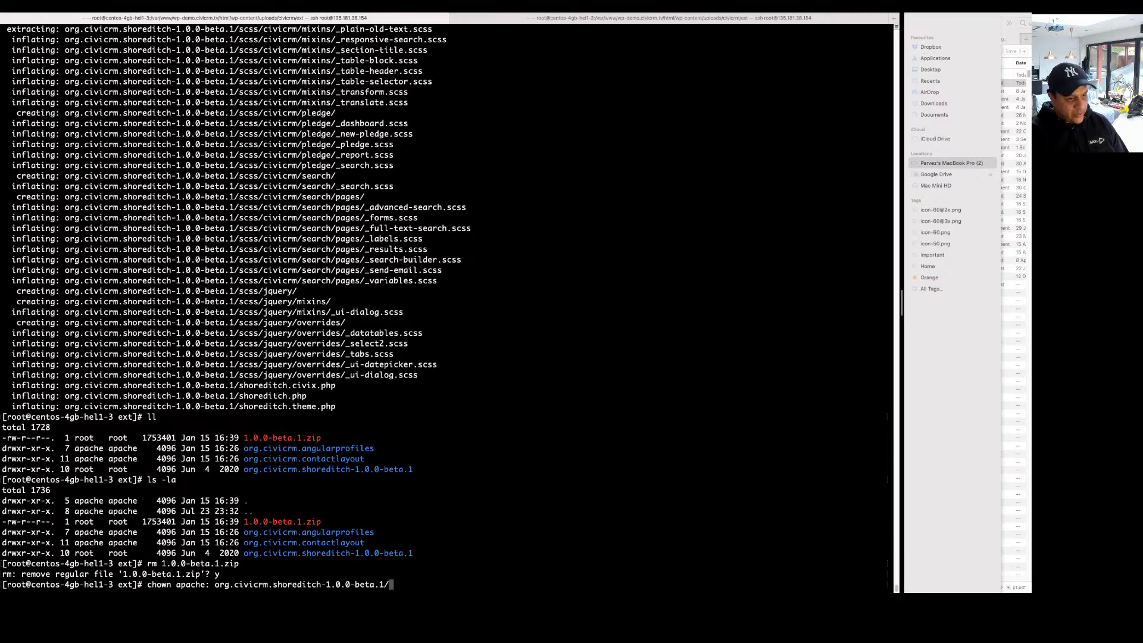
key("BackSpace")
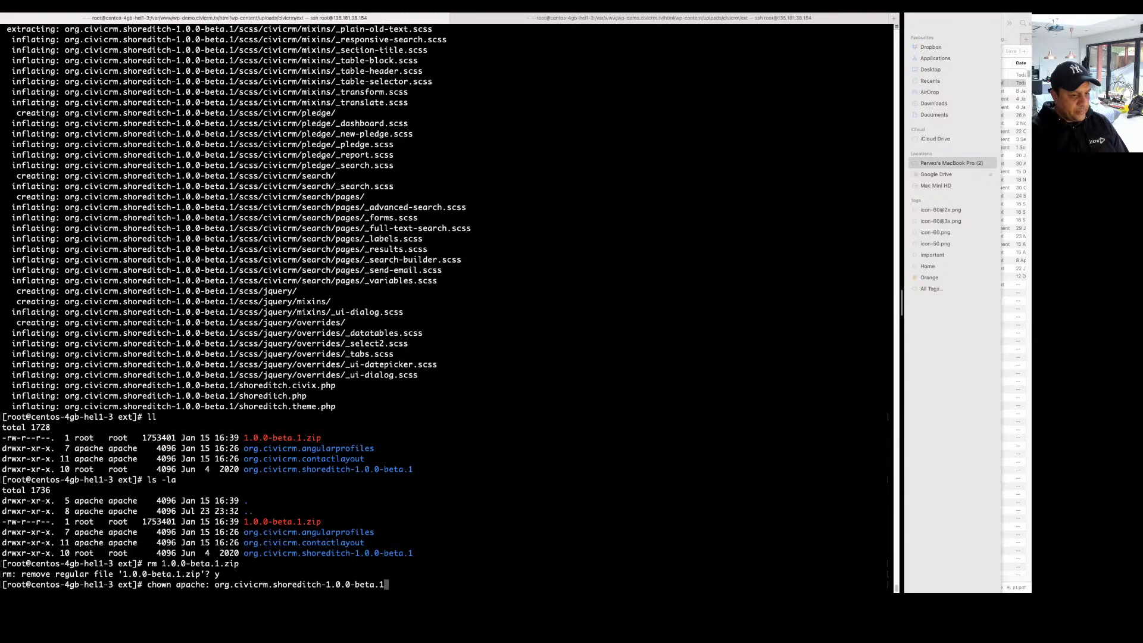
key("Left")
key("Left")
key("Left")
key("Left")
key("Left")
key("Left")
key("Left")
key("Left")
key("Left")
key("Left")
key("Left")
key("Left")
key("Left")
key("Left")
key("Left")
key("Left")
key("Left")
key("Left")
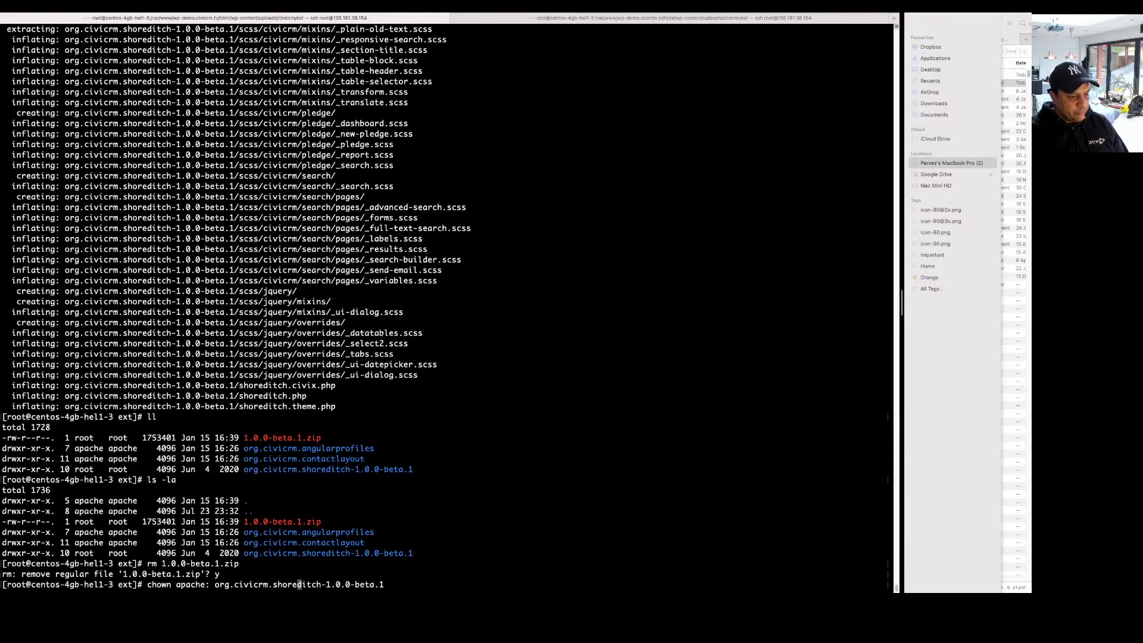
key("Left")
key("Left")
key("Left")
key("Left")
key("Left")
key("Left")
key("Left")
key("Left")
key("Left")
key("Left")
key("Left")
key("Left")
key("Left")
key("Left")
key("Left")
key("Left")
key("Left")
key("Left")
key("Left")
key("Left")
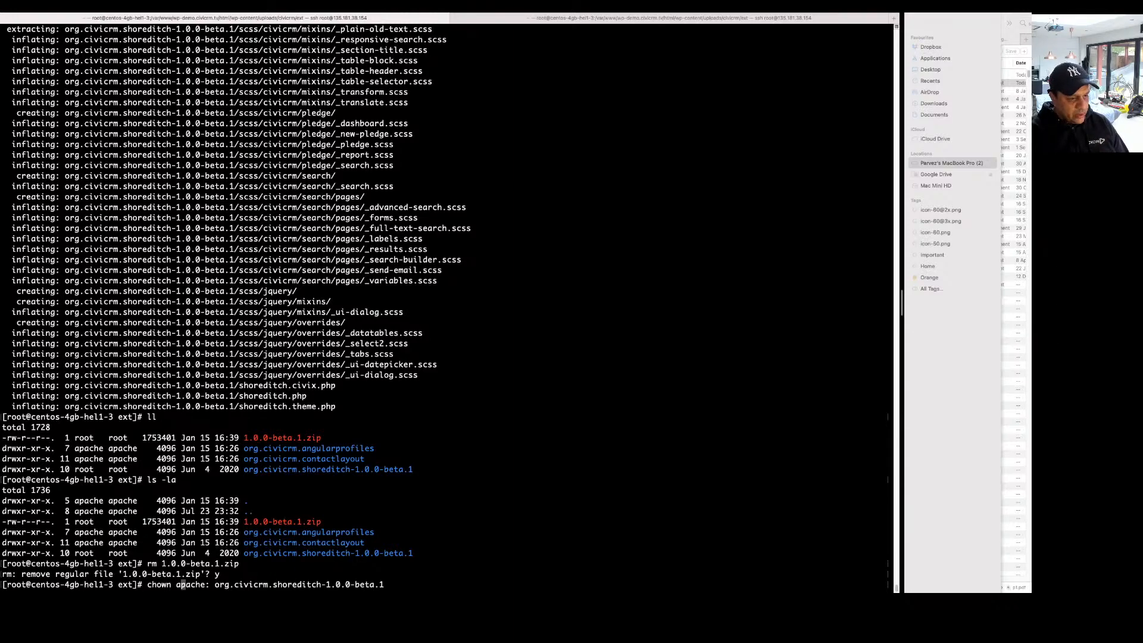
key("Left")
type("-Rf")
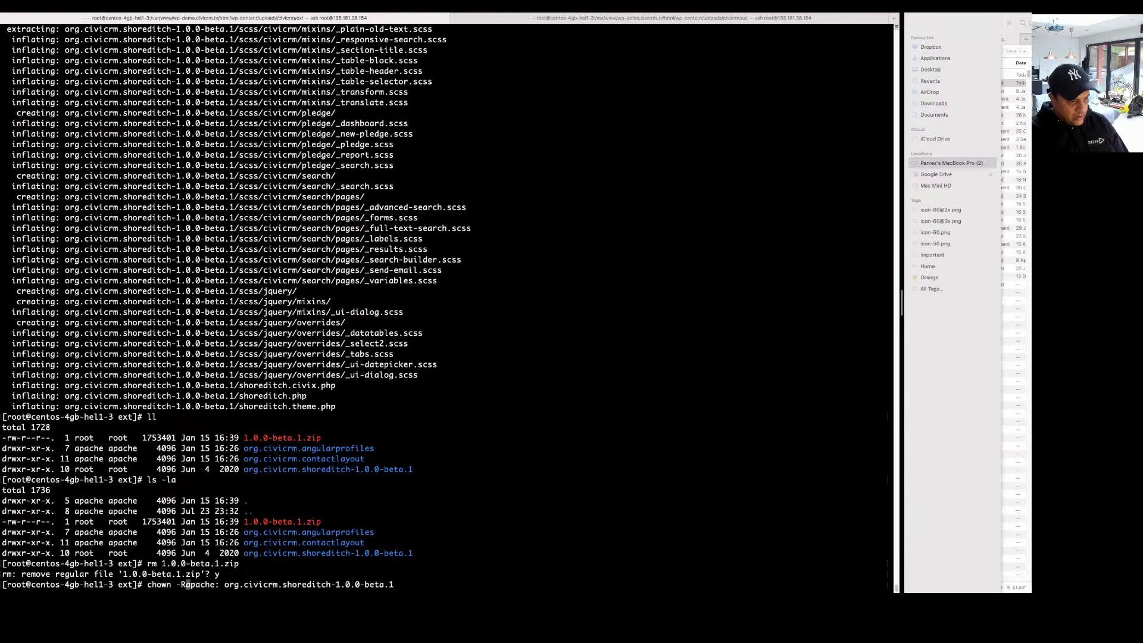
key("Return")
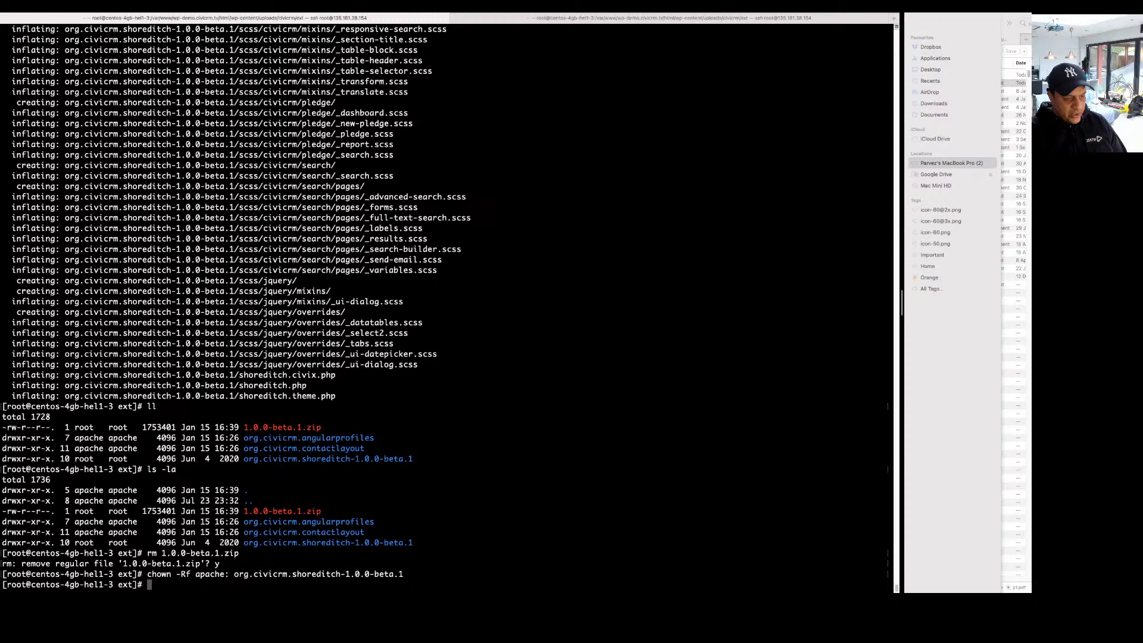
type("ll")
key("Return")
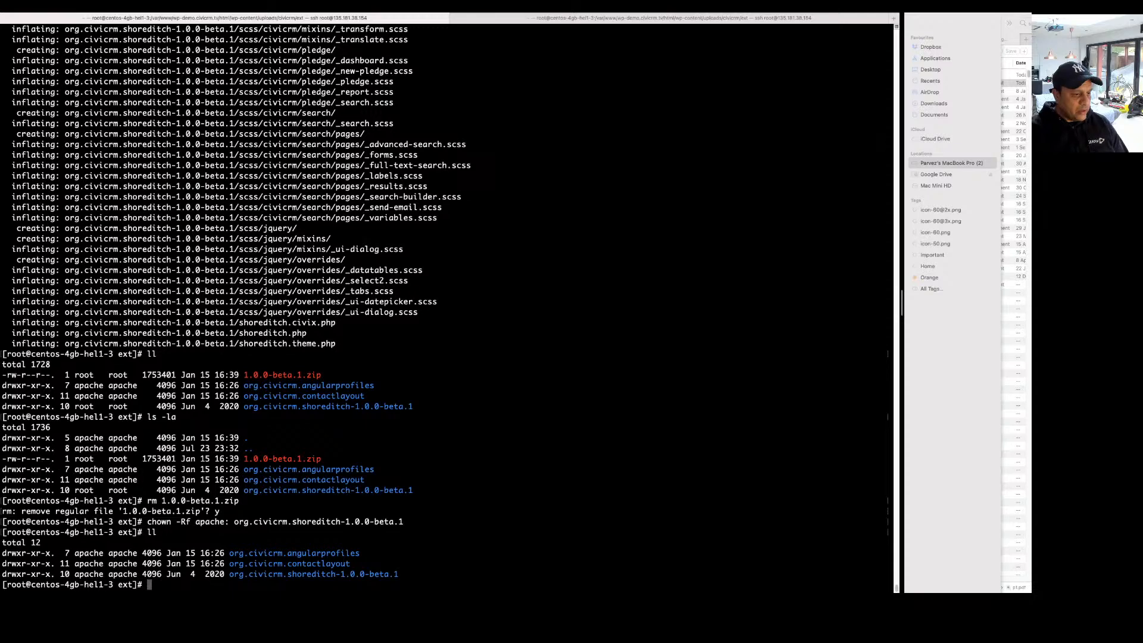
key("super+Tab")
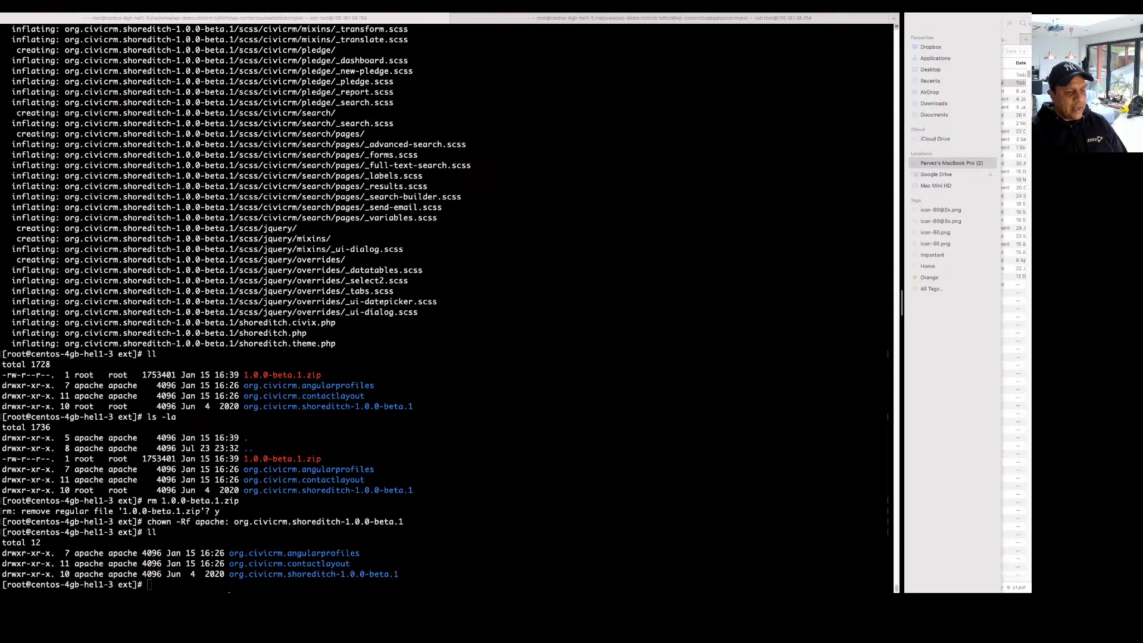
Refresh CiviCRM's local extensions list and search the Add New list for 'boot'.
mouse_move(292, 575)
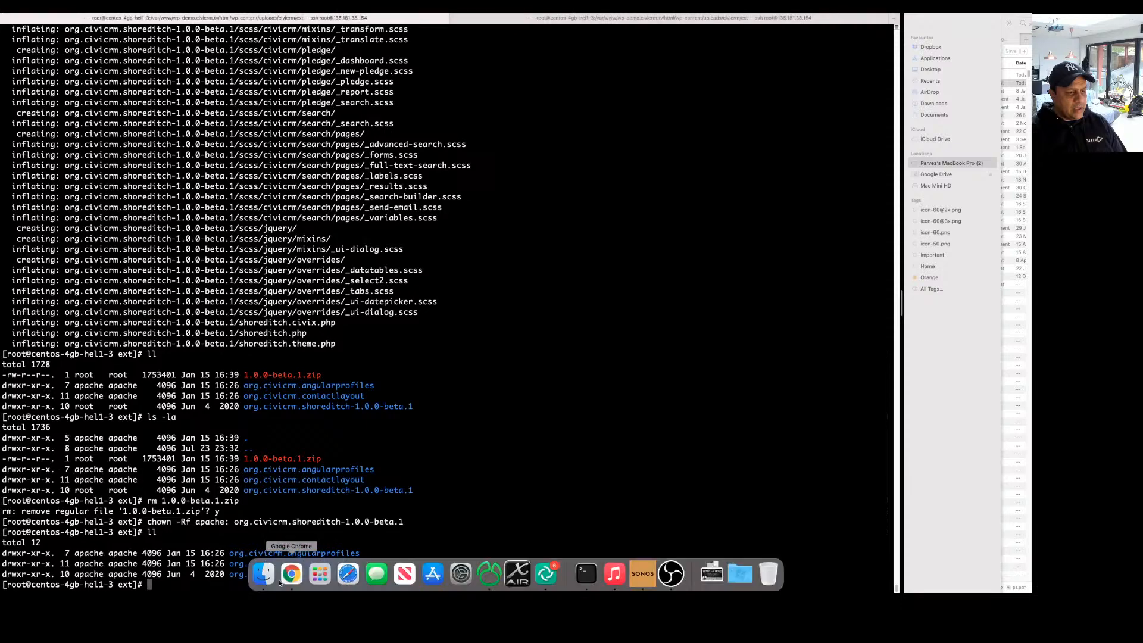
left_click(291, 574)
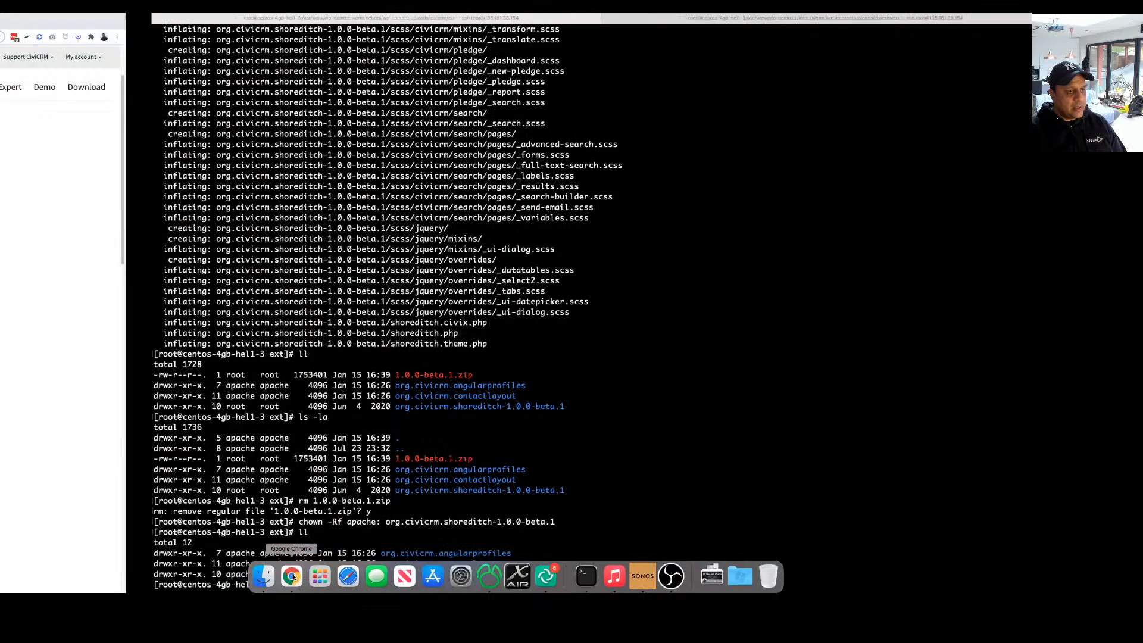
left_click(153, 25)
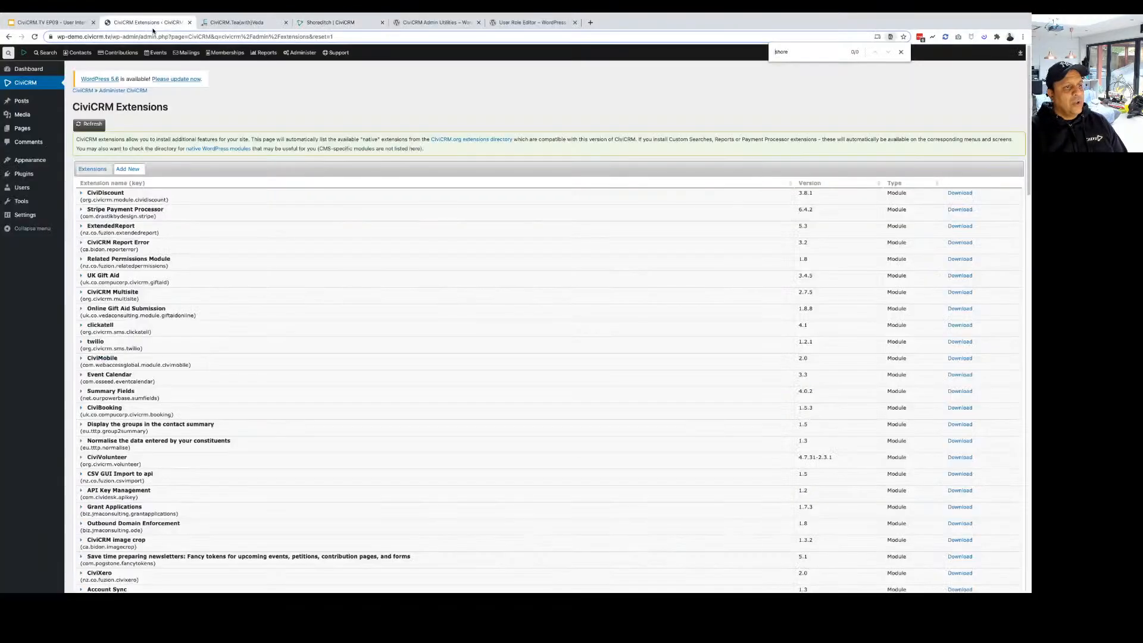
left_click(94, 169)
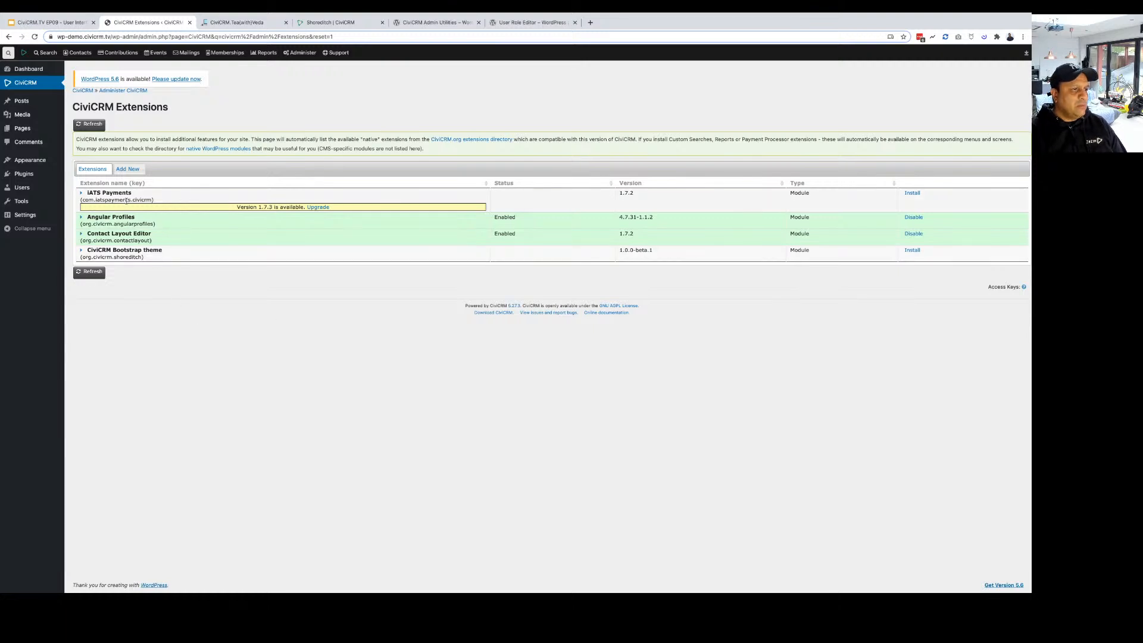
left_click(114, 170)
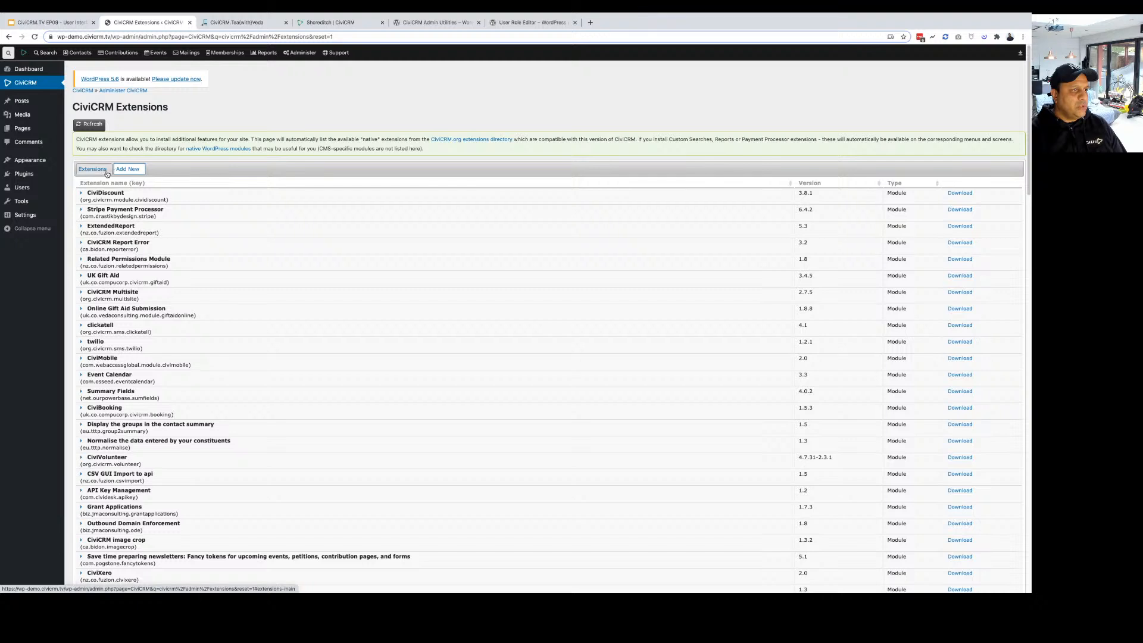
key("ctrl+f")
type("boot")
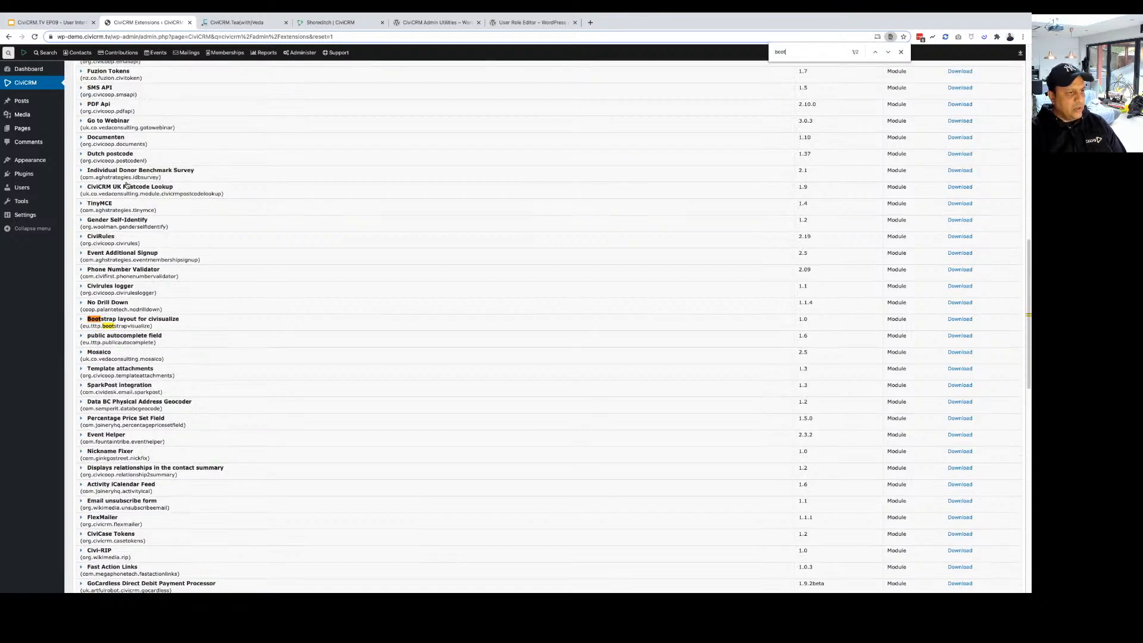
key("Return")
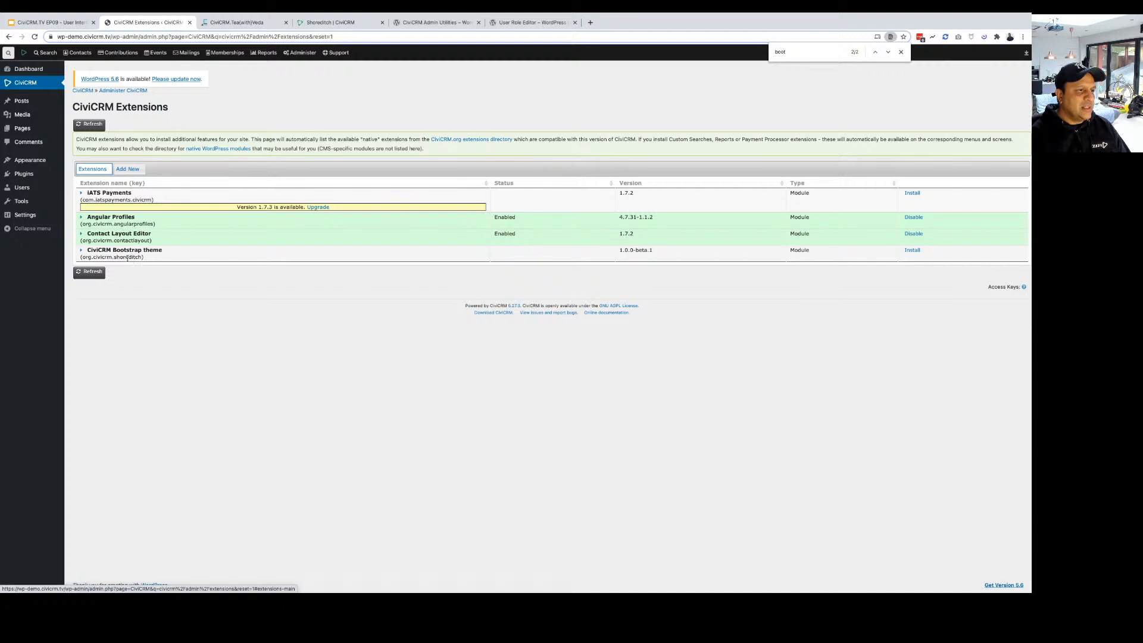
Install the CiviCRM Bootstrap theme (org.civicrm.shoreditch) 1.0.0-beta.1 and confirm the installation.
left_click(911, 250)
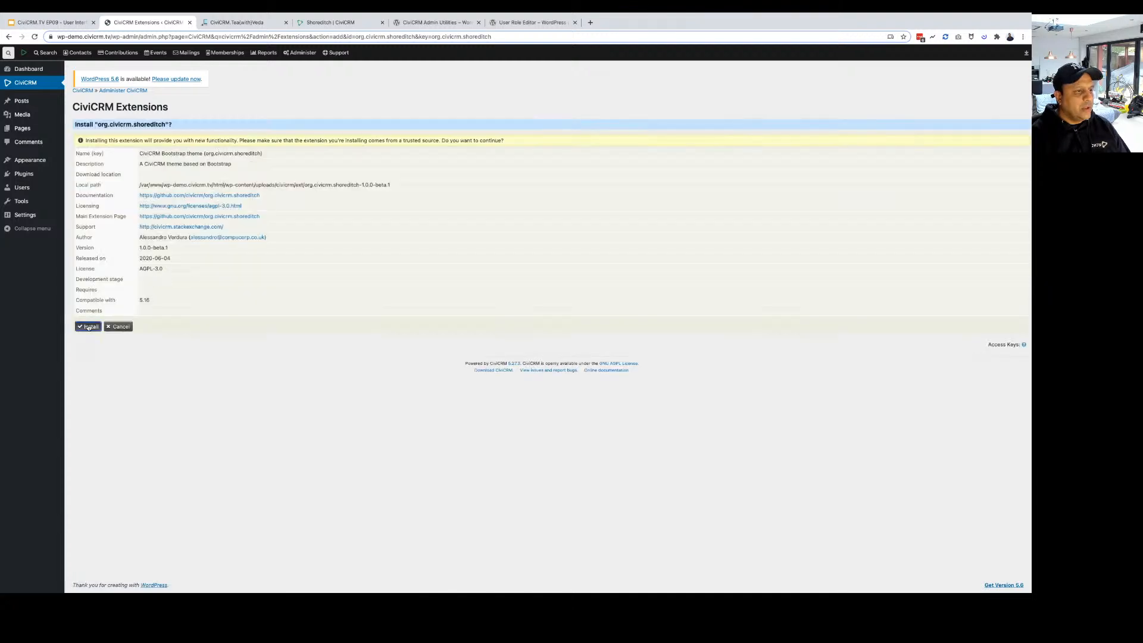
left_click(88, 327)
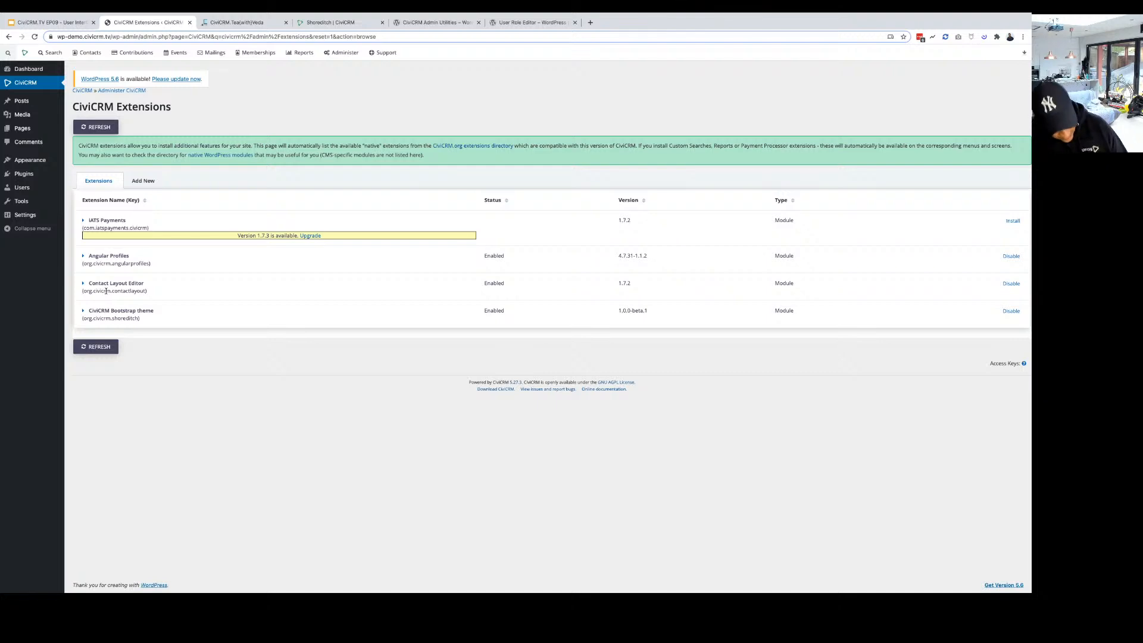
key("ctrl+plus")
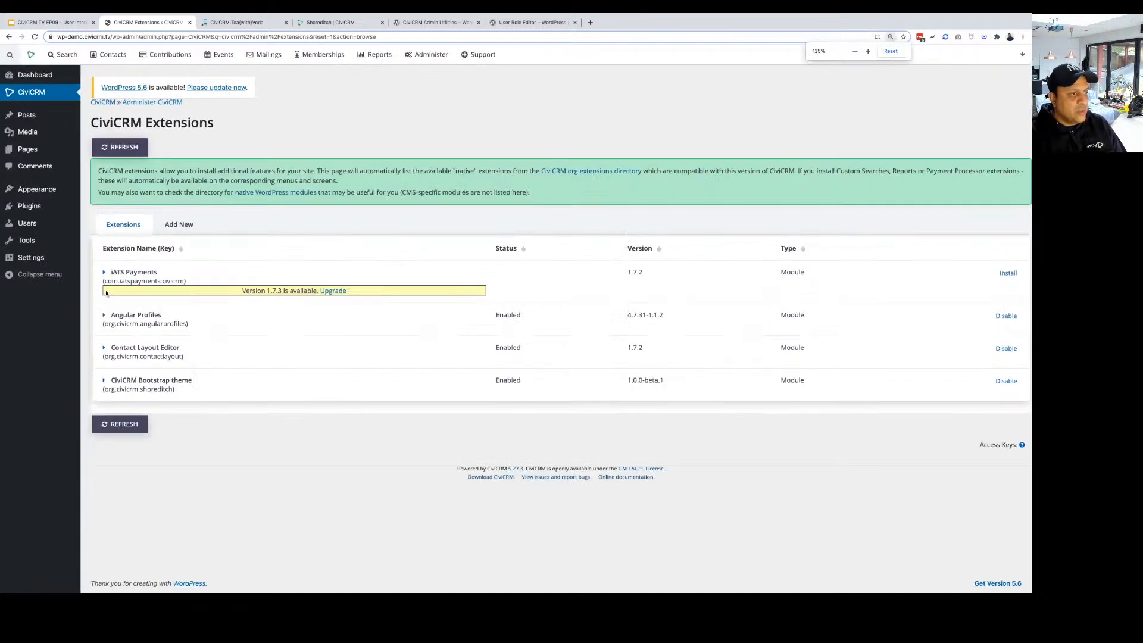
key("ctrl+minus")
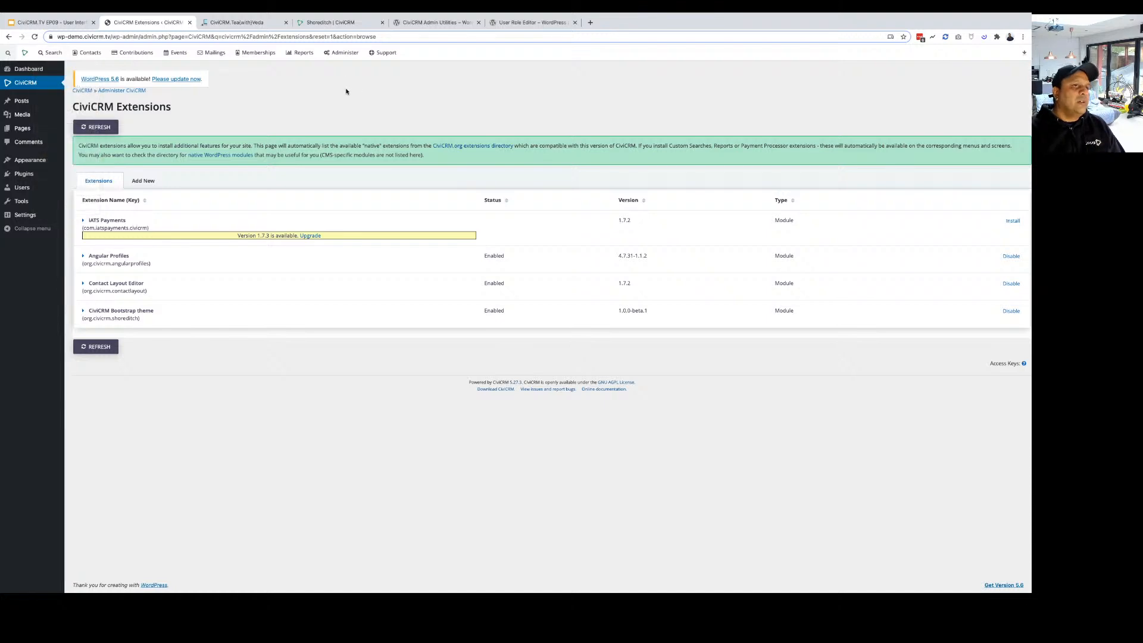
left_click(304, 52)
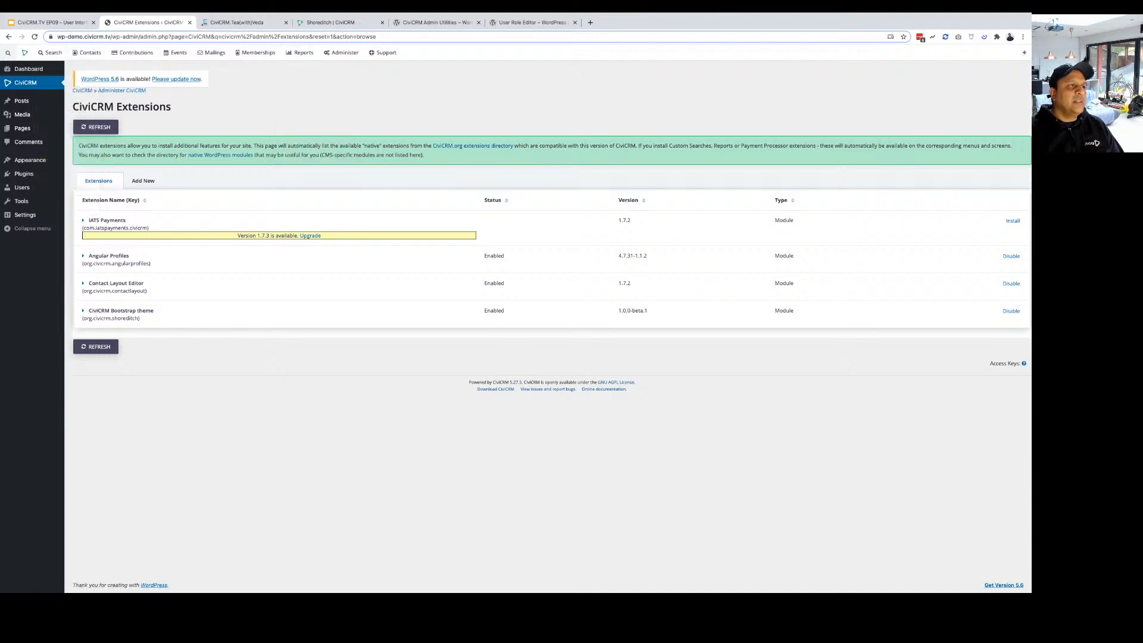
mouse_move(24, 81)
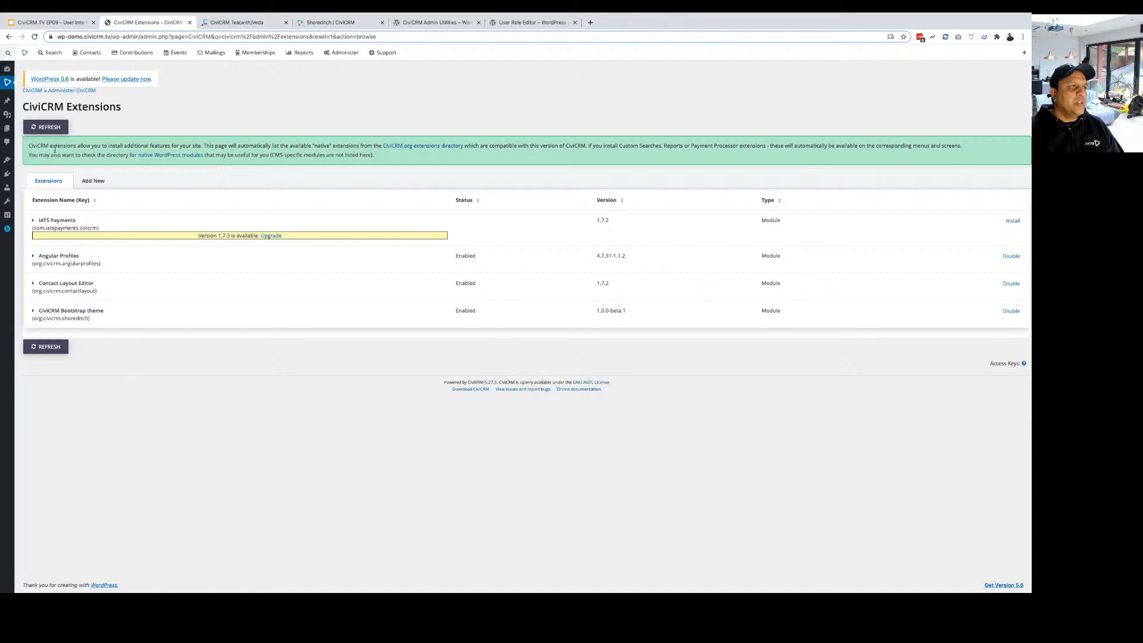
left_click(51, 52)
mouse_move(8, 53)
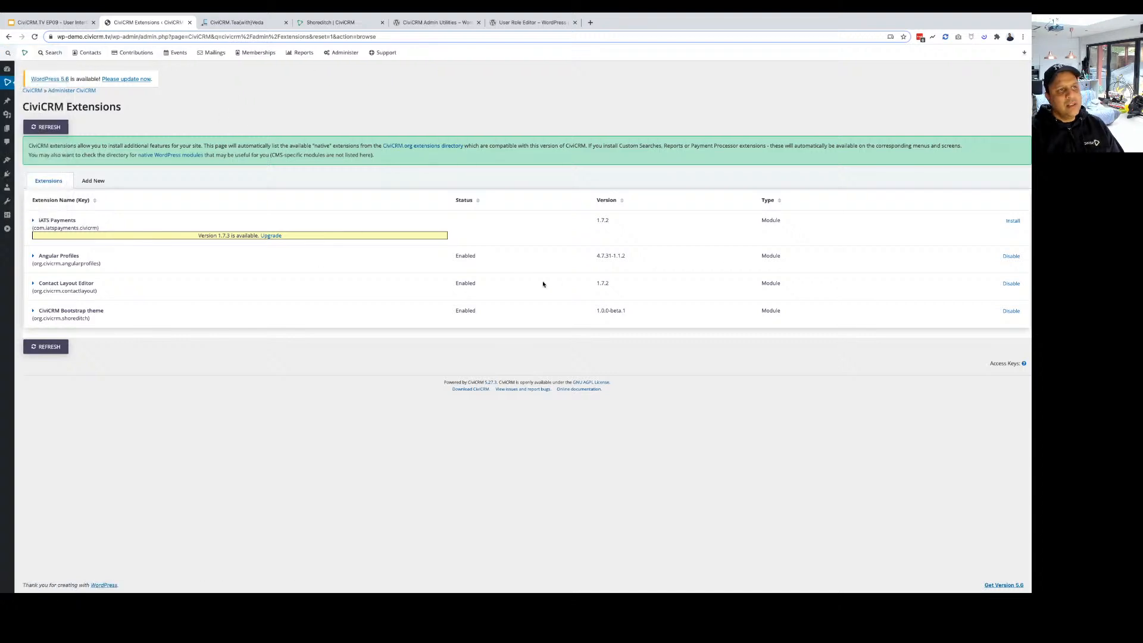
left_click(456, 24)
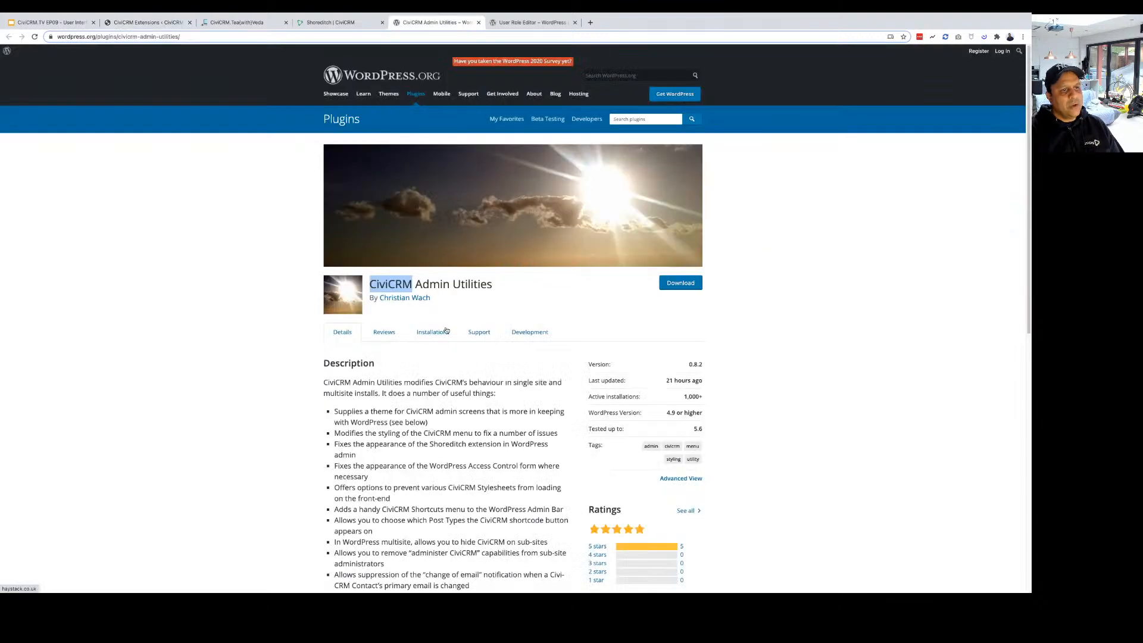
left_click(492, 306)
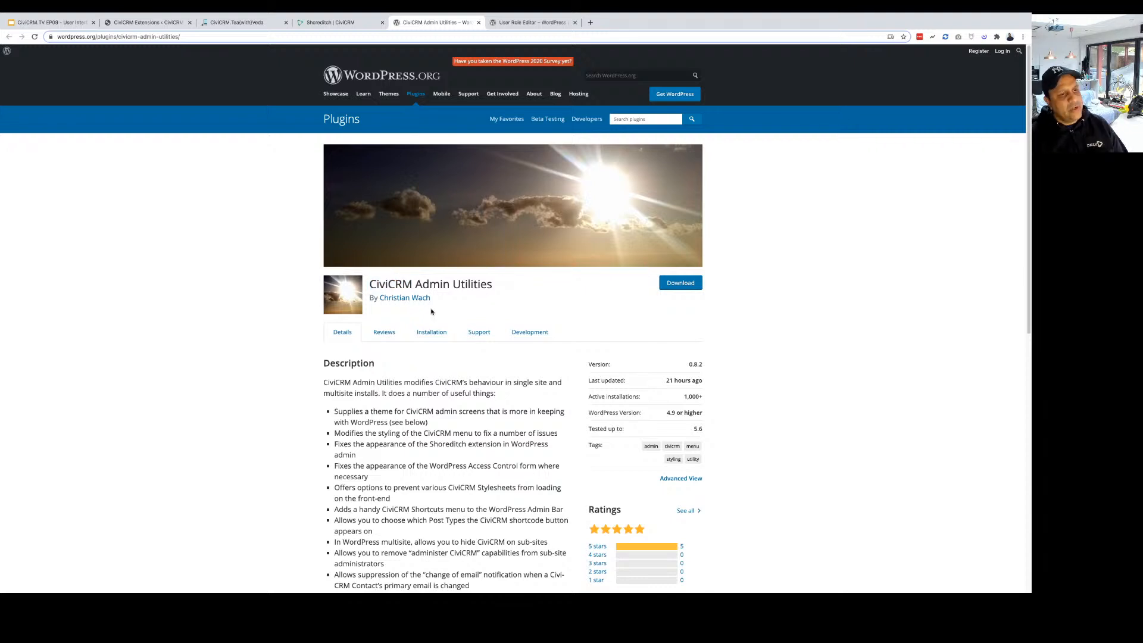
scroll(431, 312, "down", 6)
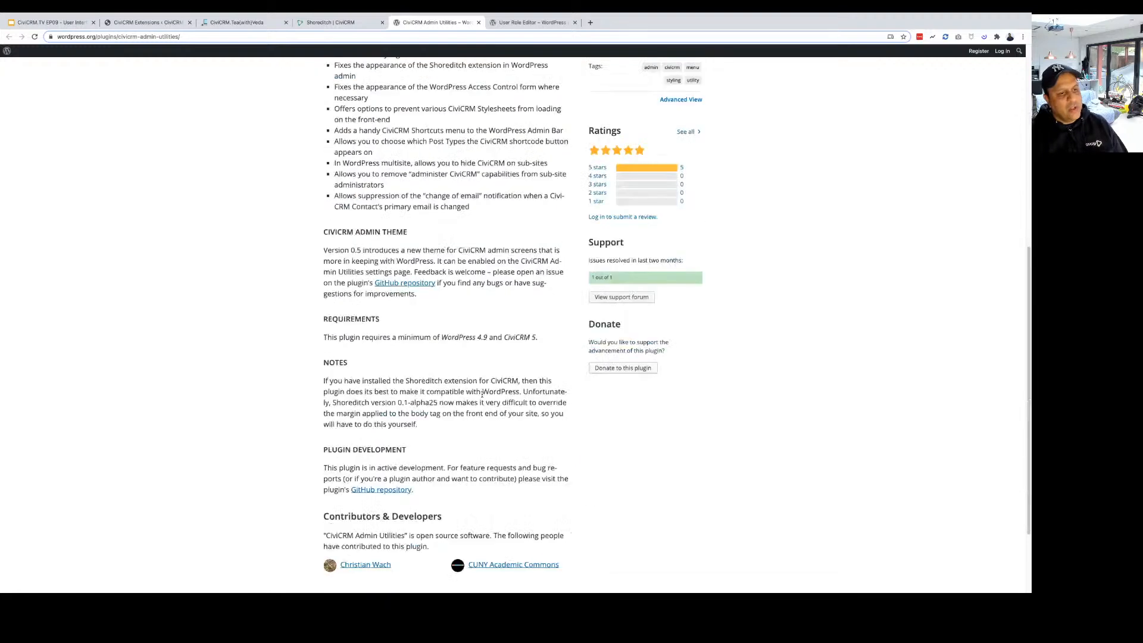
scroll(483, 393, "up", 6)
scroll(477, 393, "down", 1)
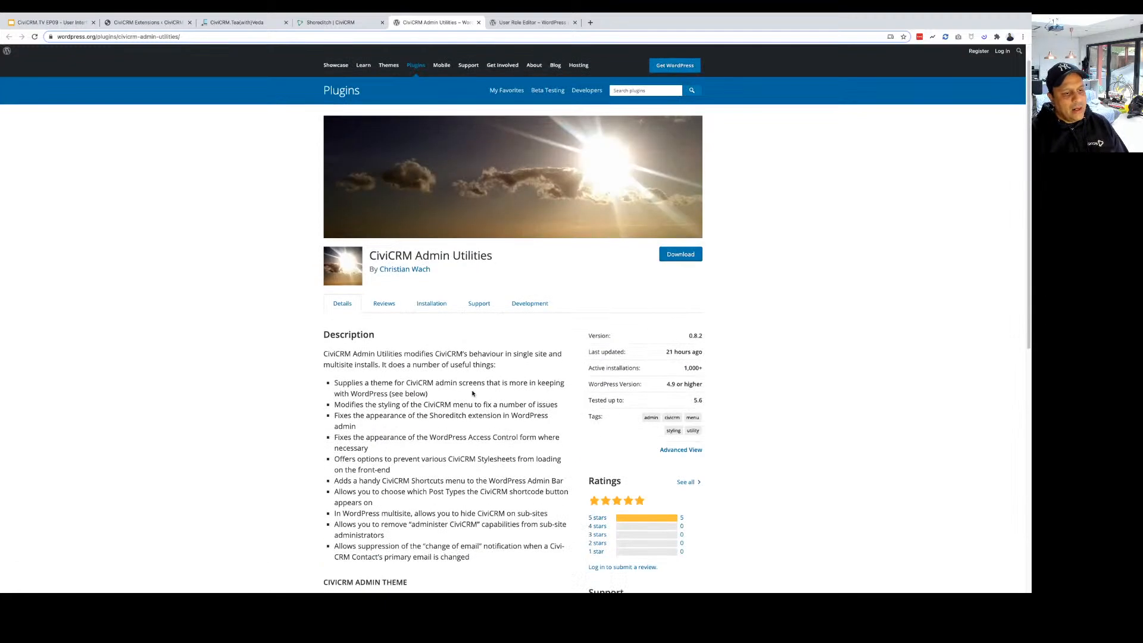
scroll(471, 392, "down", 1)
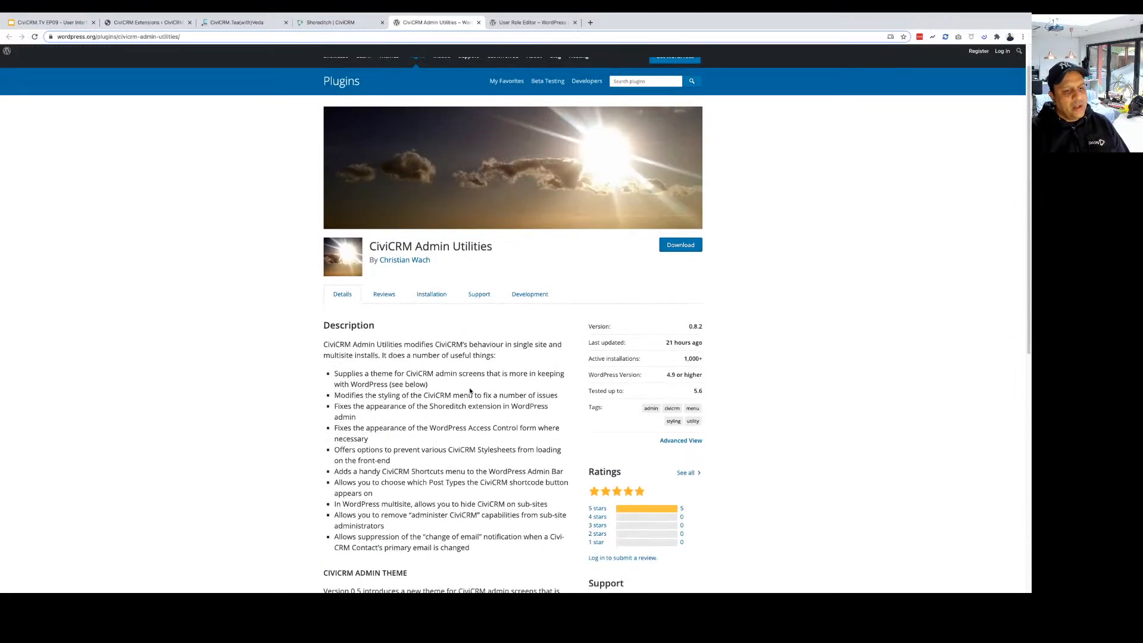
scroll(470, 390, "down", 2)
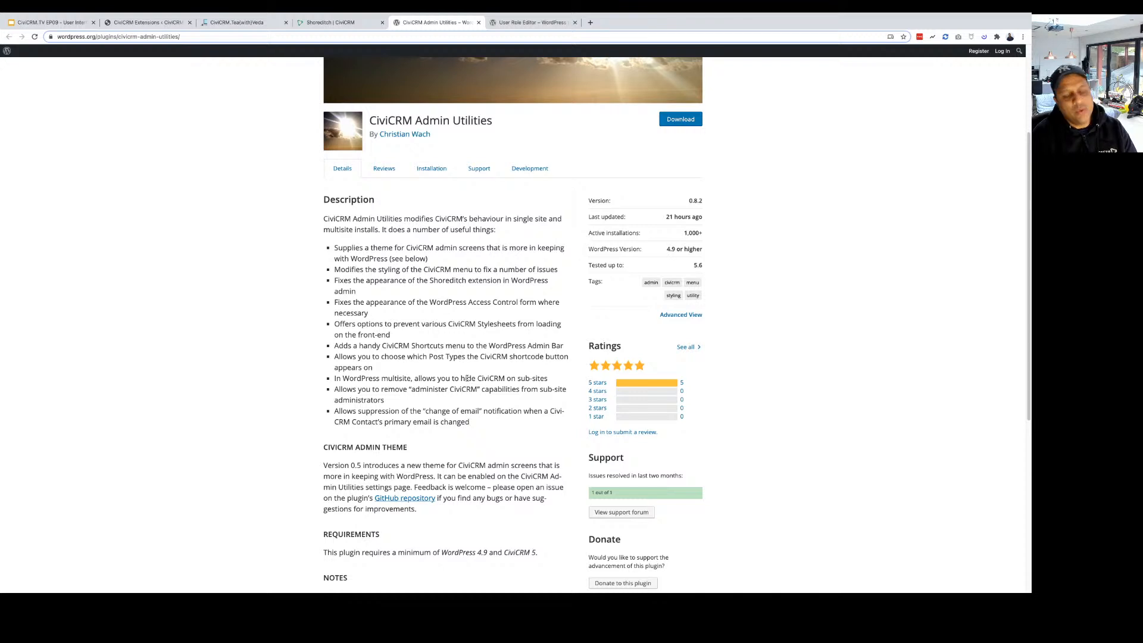
scroll(439, 436, "down", 1)
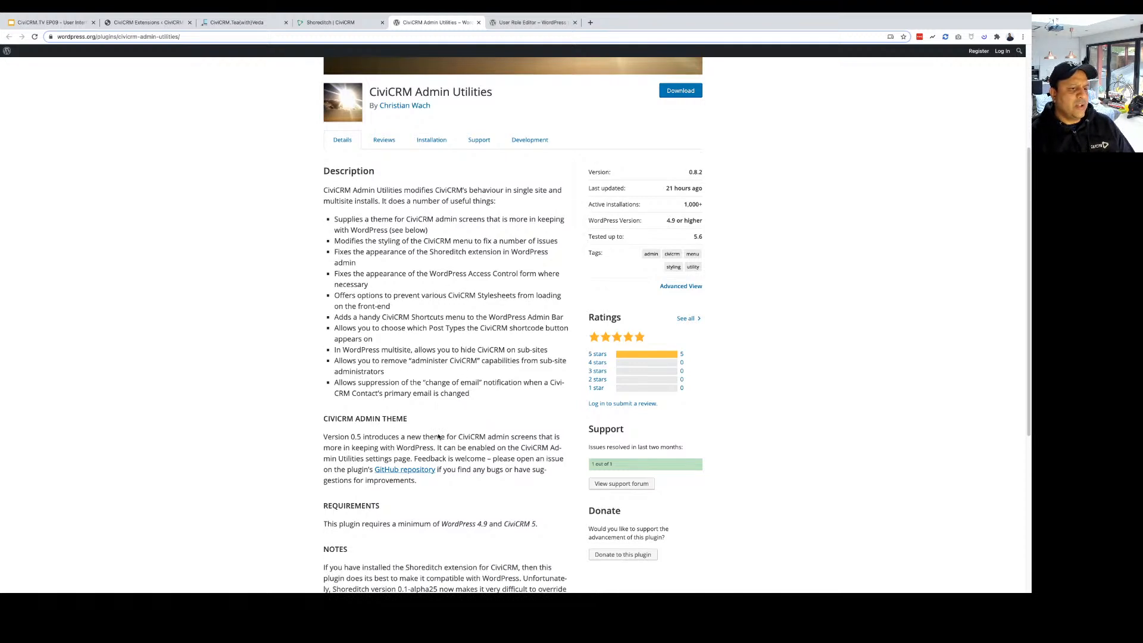
scroll(438, 436, "down", 5)
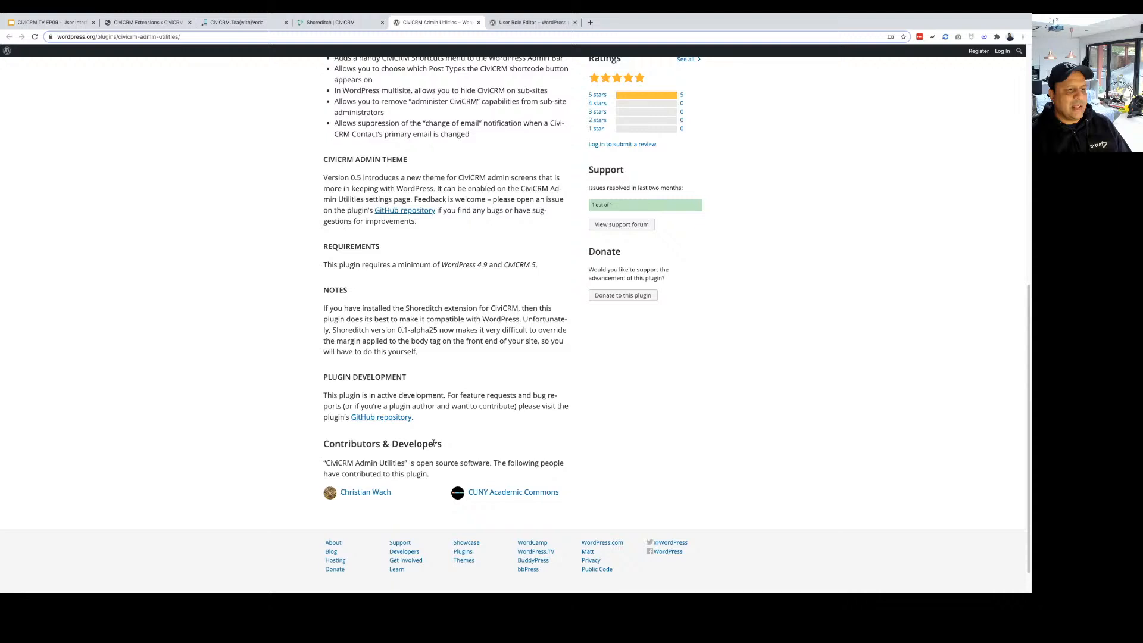
scroll(434, 443, "up", 8)
left_click(147, 22)
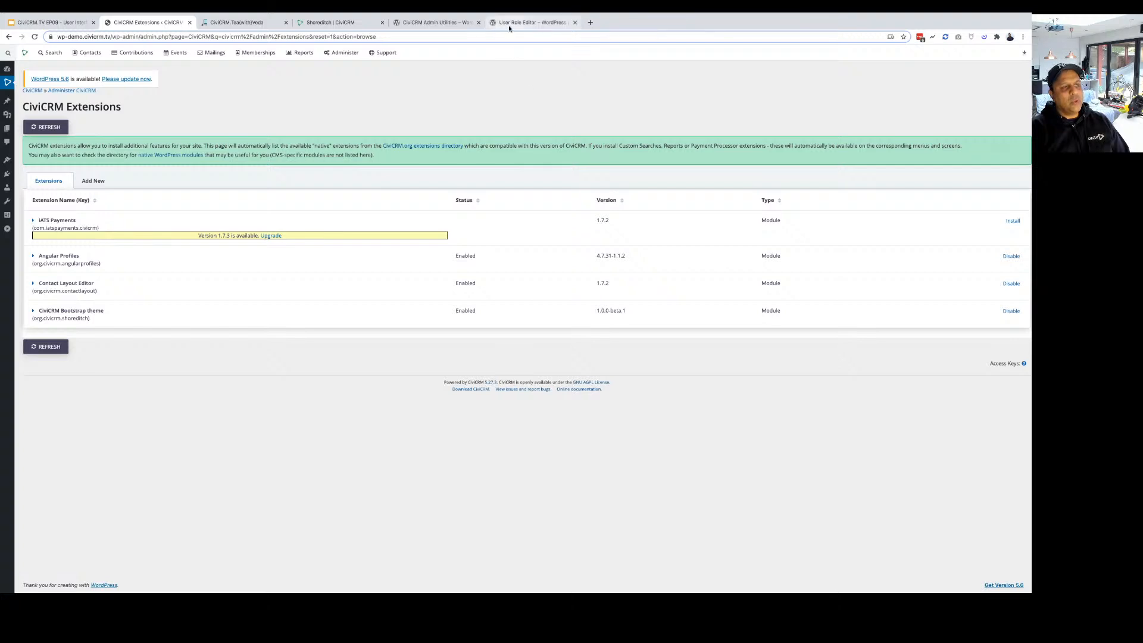
Glance at the Admin Utilities page, then open WordPress's Installed Plugins list from the Extensions tab.
left_click(435, 23)
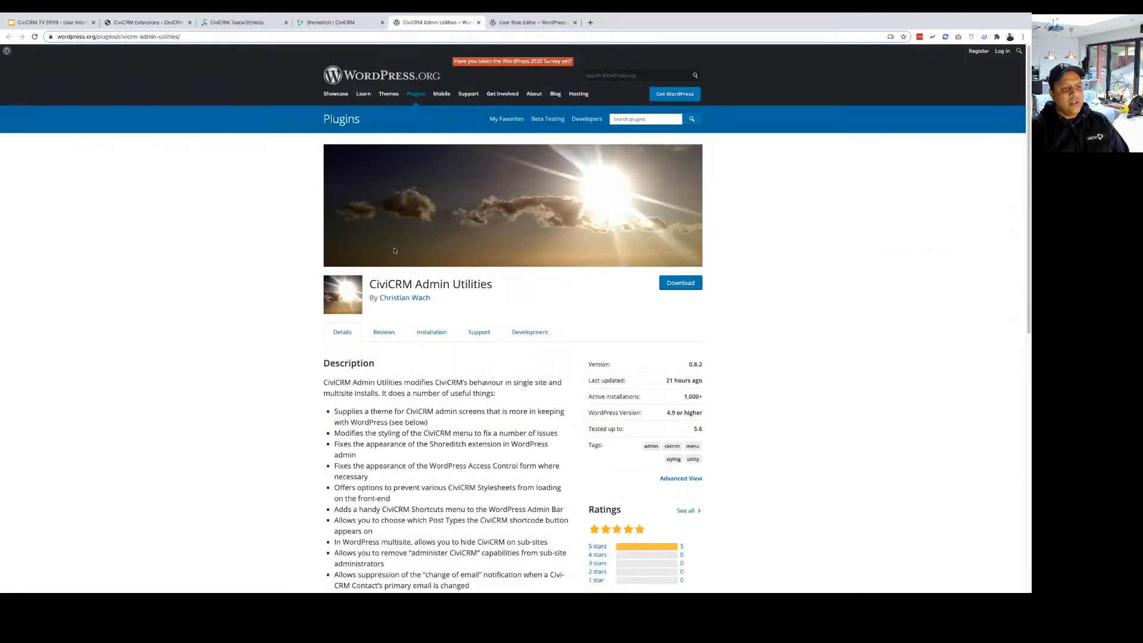
double_click(396, 218)
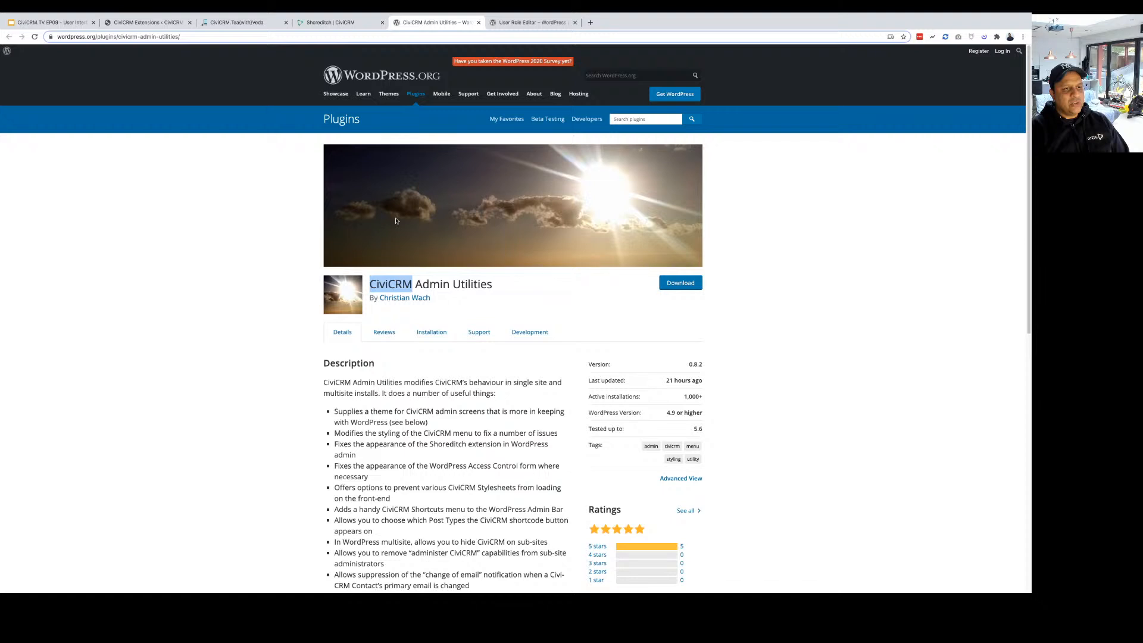
left_click(148, 23)
left_click(9, 228)
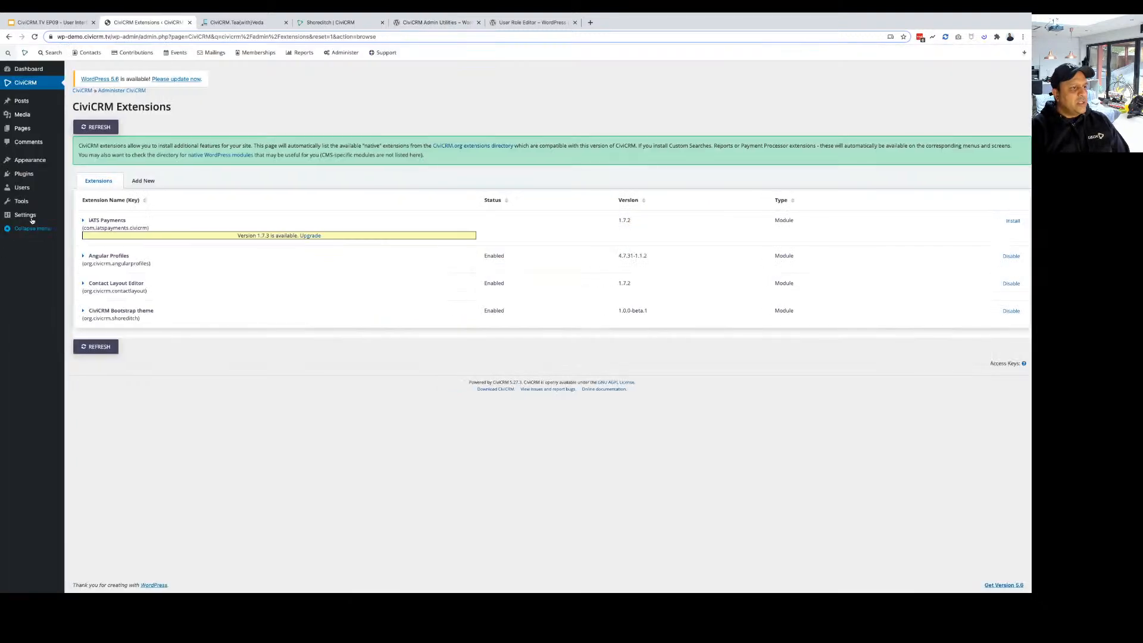
left_click(24, 173)
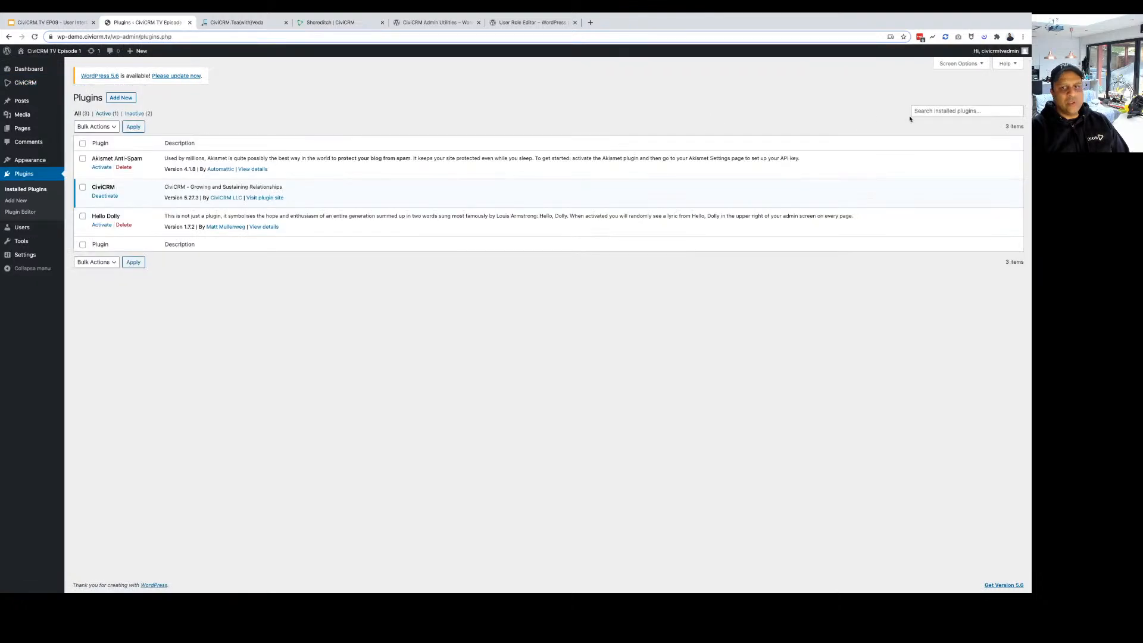
Search Add New plugins for 'CiviCRM', then install and activate CiviCRM Admin Utilities.
left_click(121, 97)
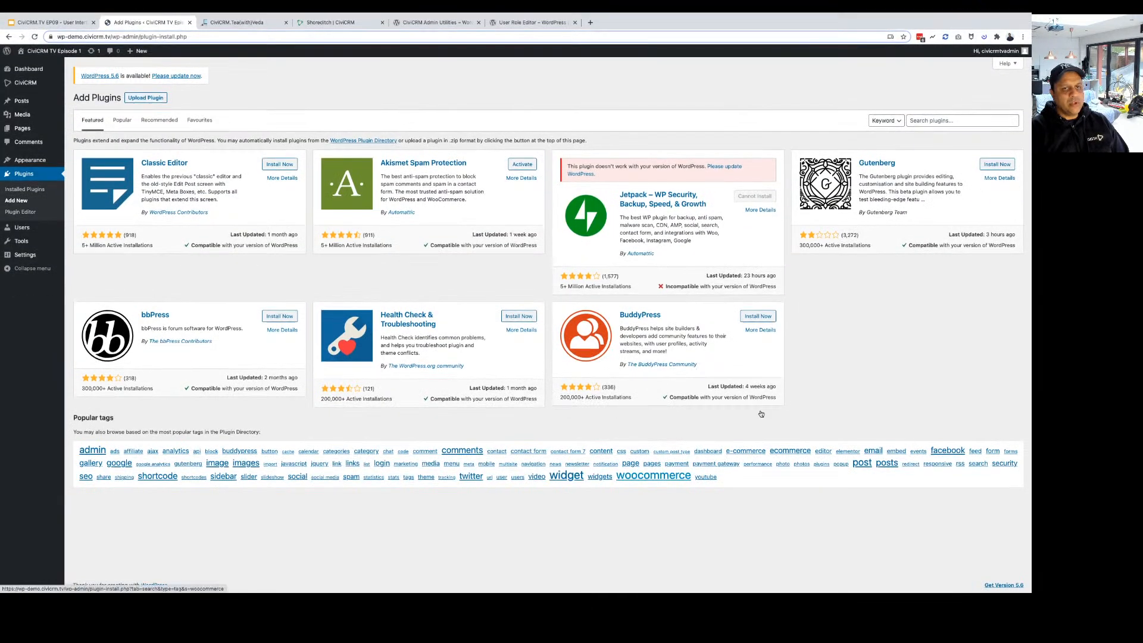
left_click(941, 121)
type("CiviCRM")
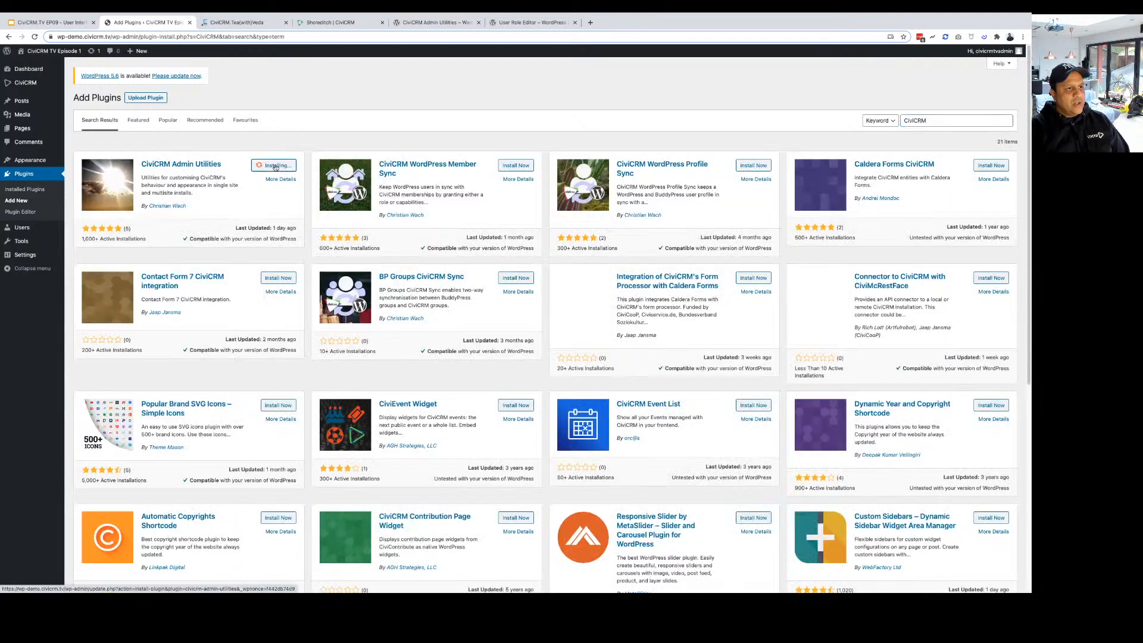
left_click(277, 165)
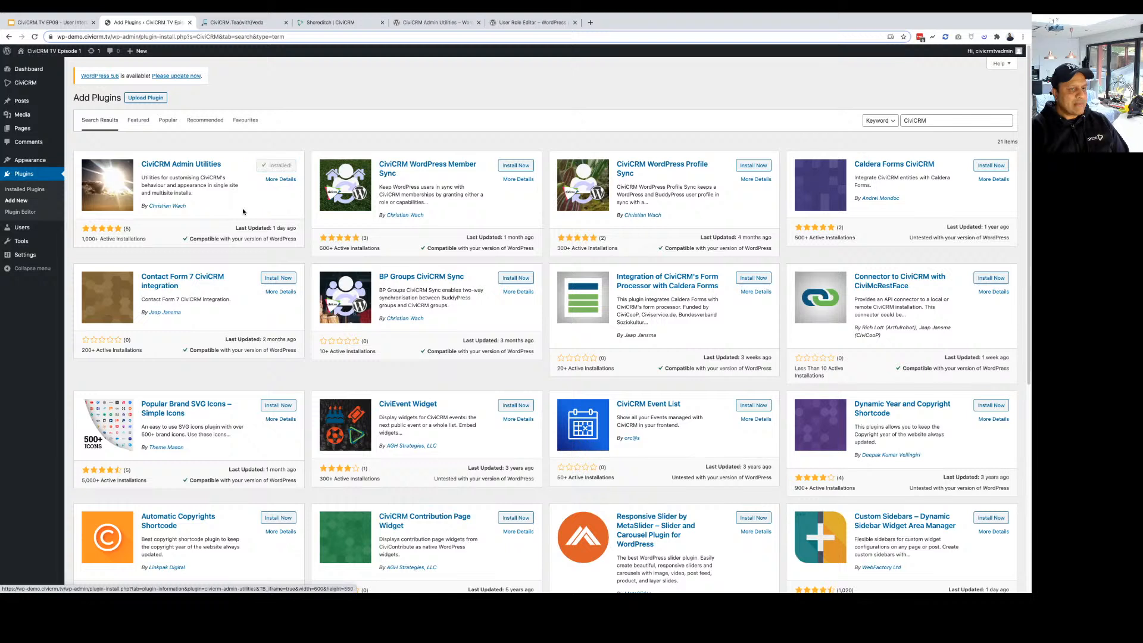
left_click(275, 166)
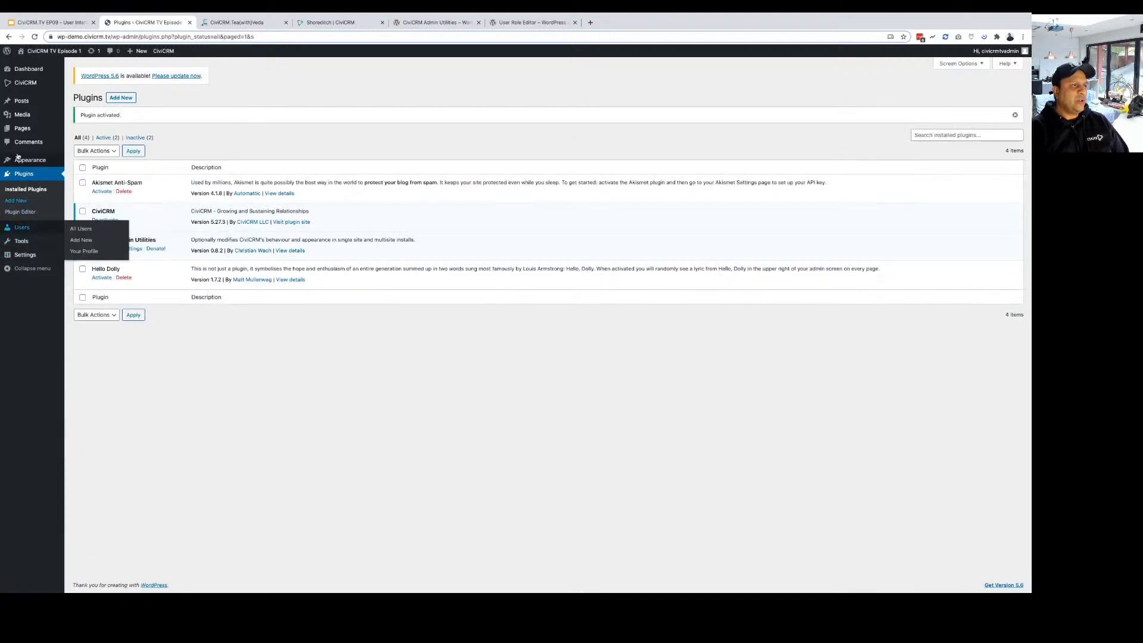
Go to the CiviCRM Home dashboard from the WordPress admin sidebar.
mouse_move(24, 85)
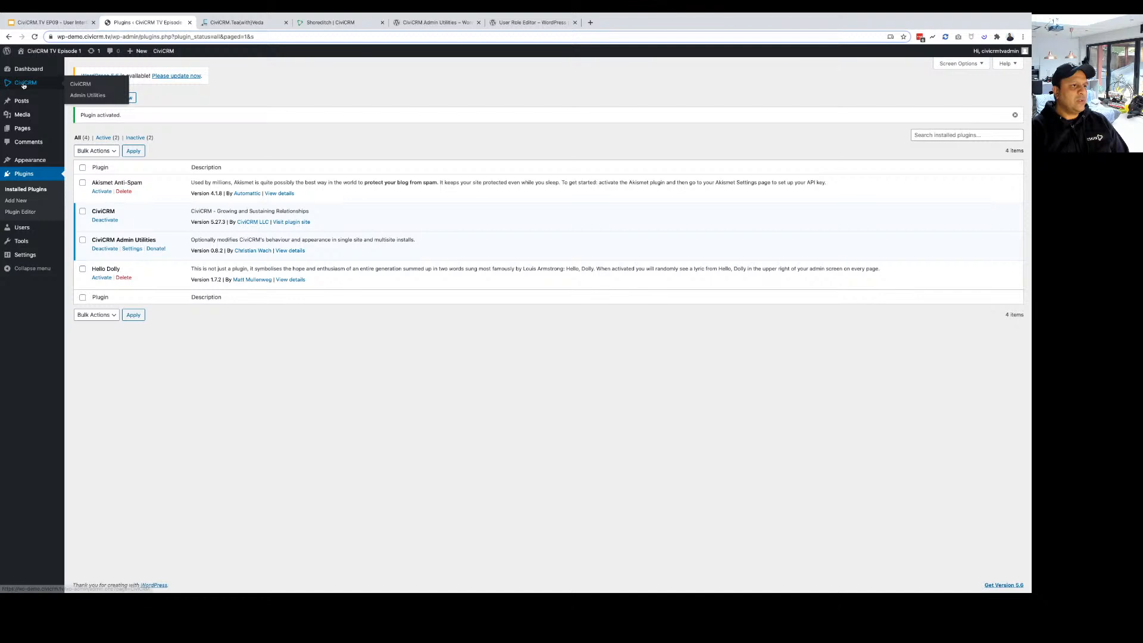
left_click(24, 86)
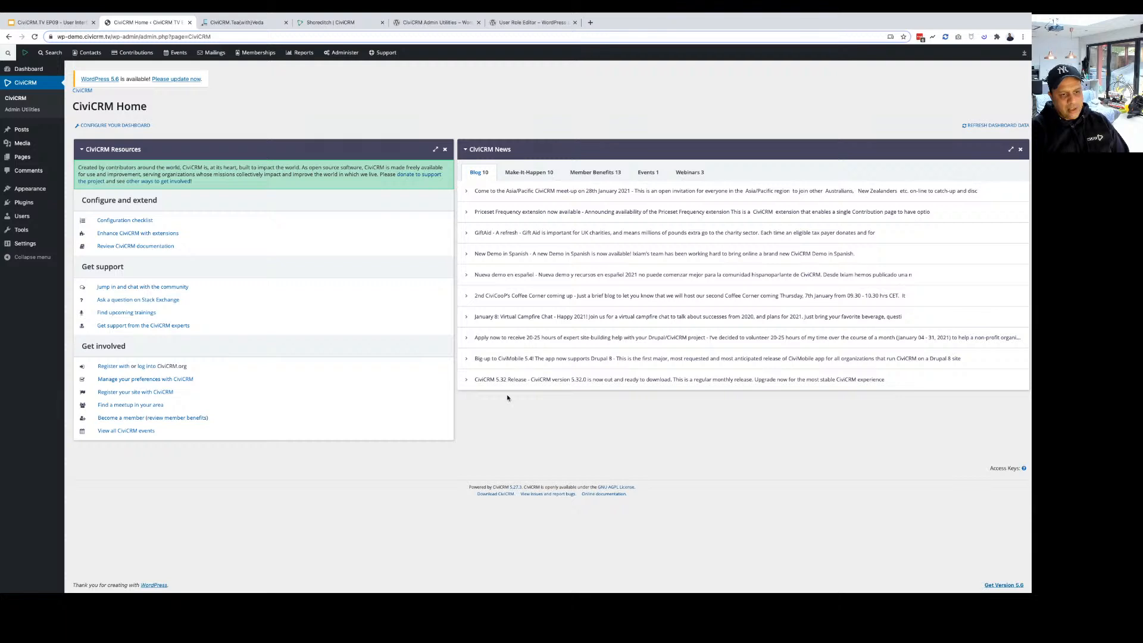
Go to Administer > Users and Permissions > Permissions and show the WordPress Access Control grid.
left_click(333, 54)
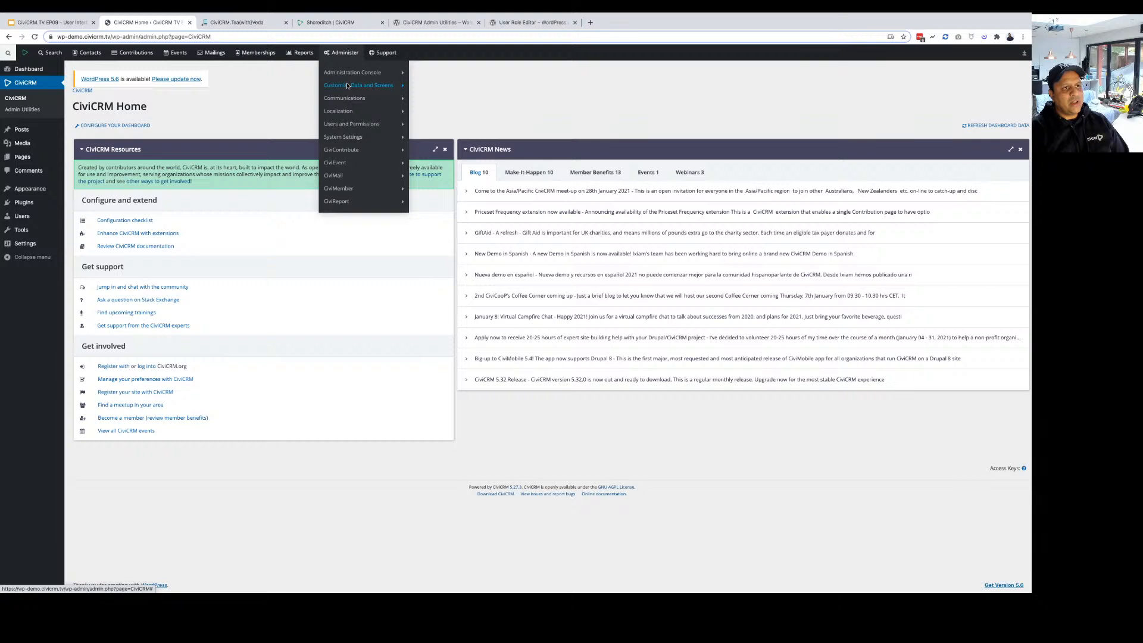
mouse_move(347, 85)
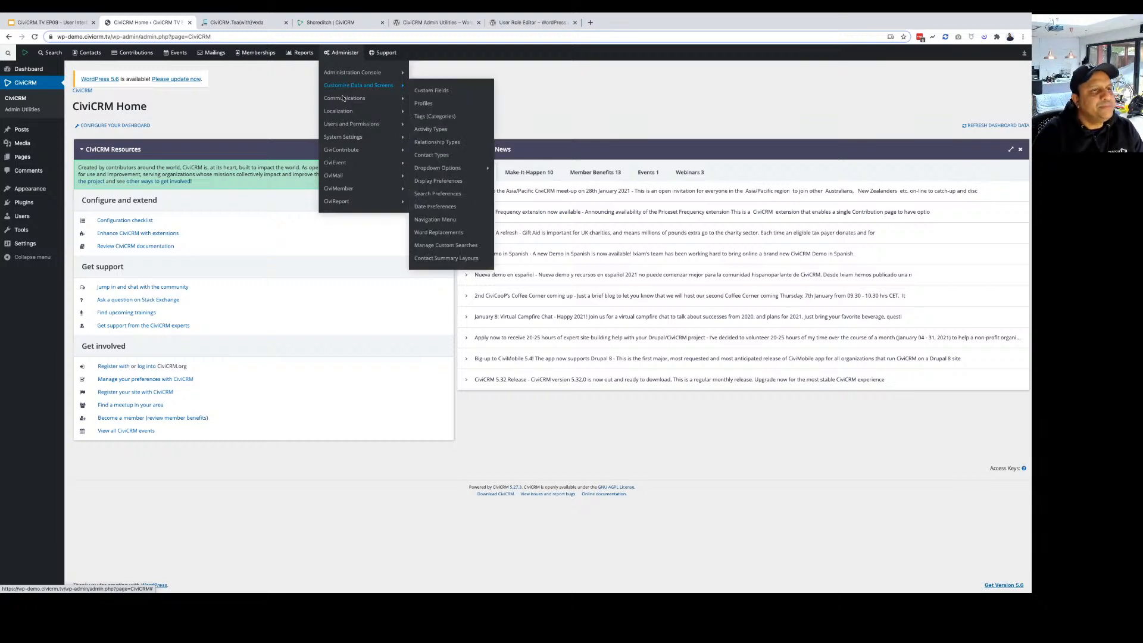
mouse_move(381, 124)
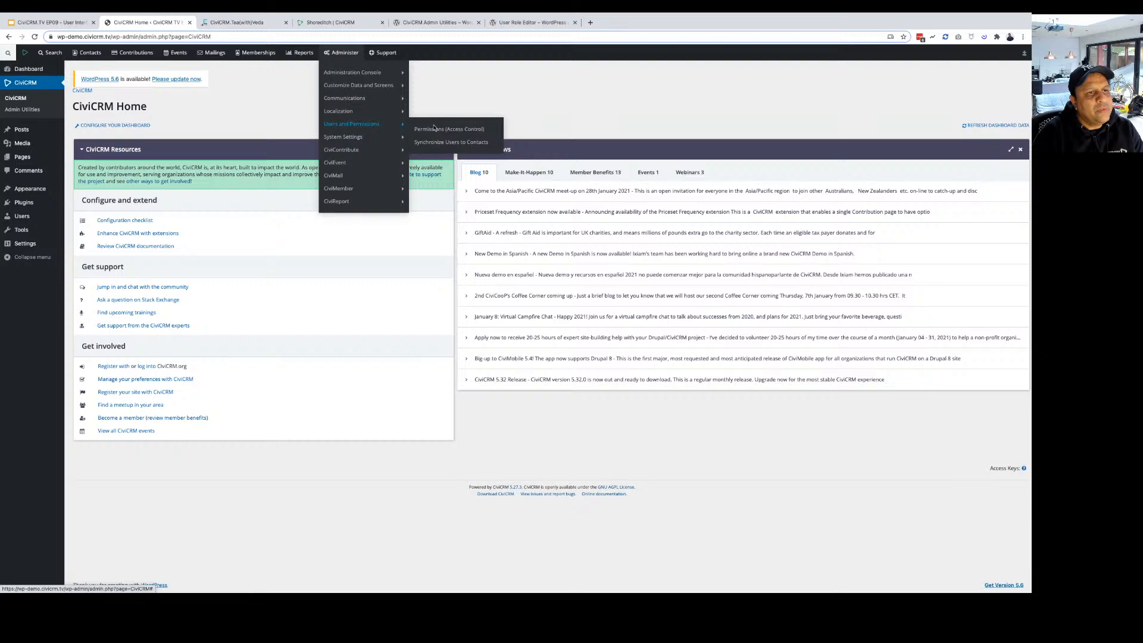
left_click(434, 129)
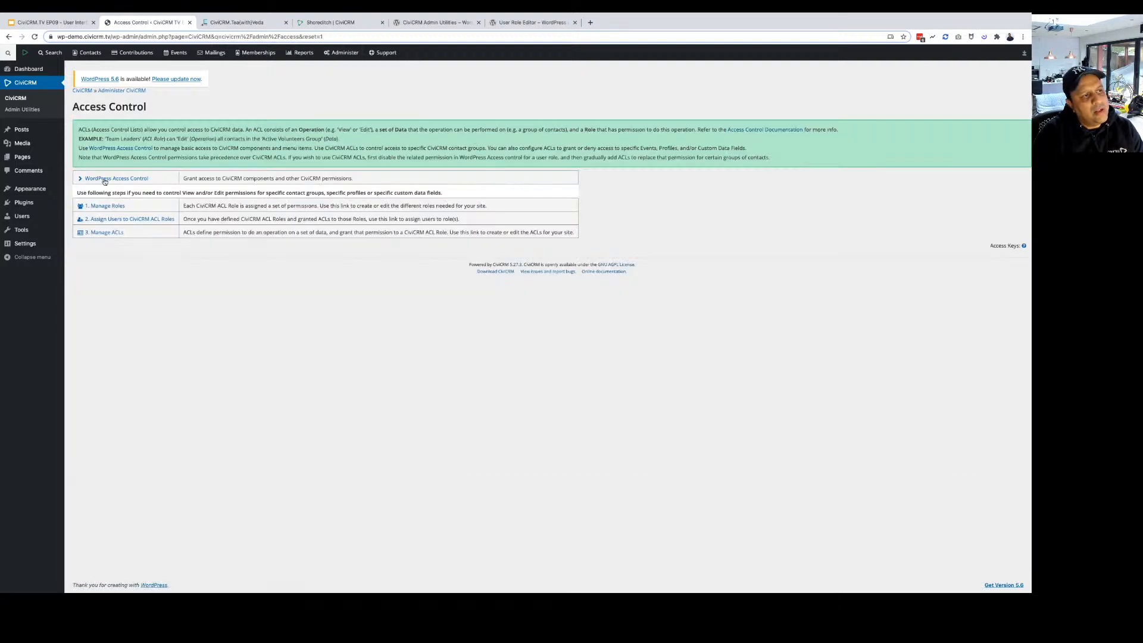
left_click(104, 179)
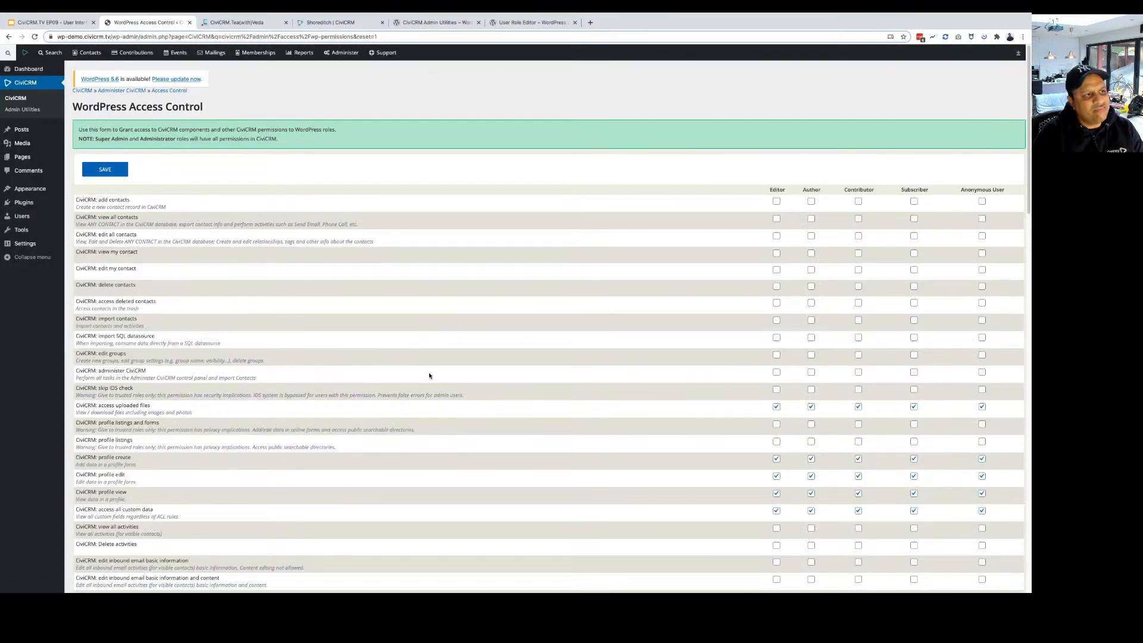
scroll(429, 376, "down", 5)
scroll(423, 388, "up", 5)
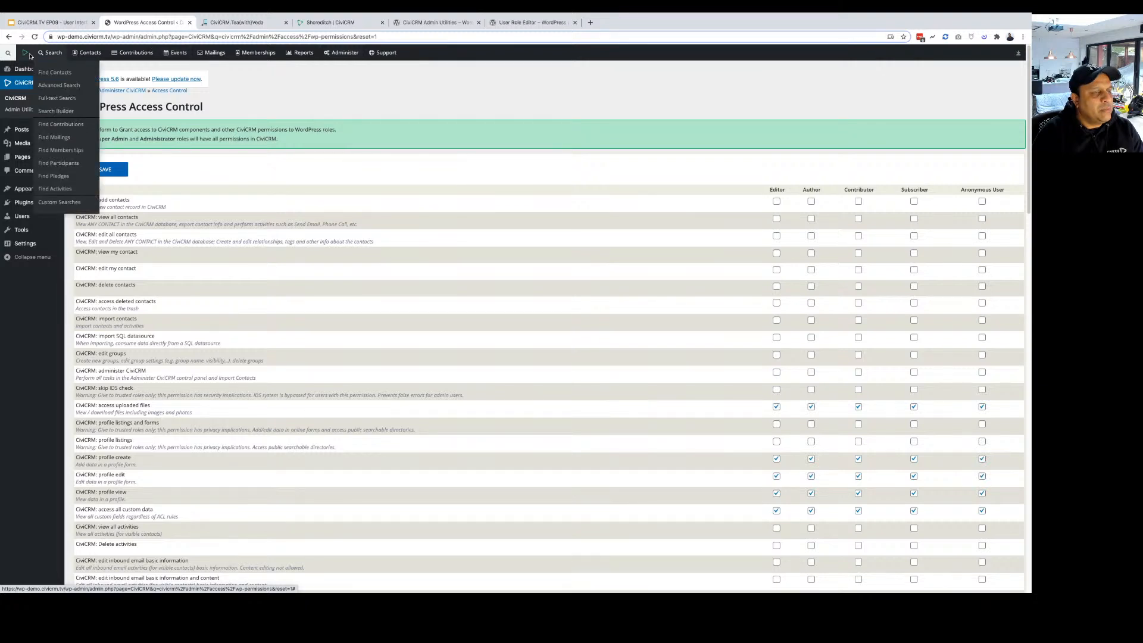
Collapse the WordPress admin sidebar.
left_click(8, 52)
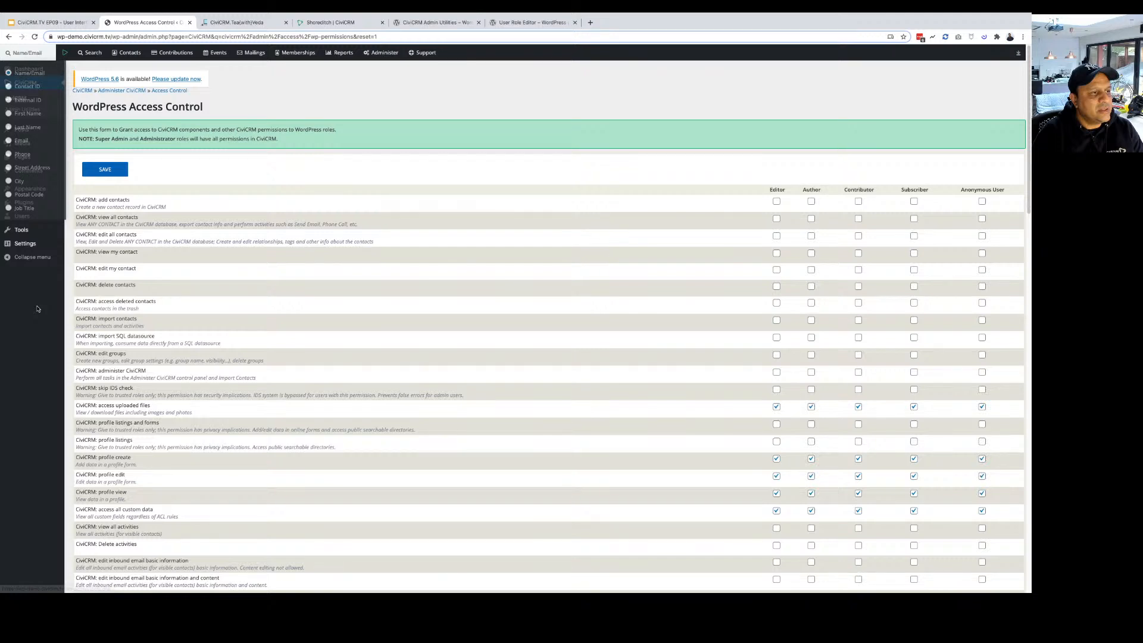
left_click(32, 256)
mouse_move(6, 52)
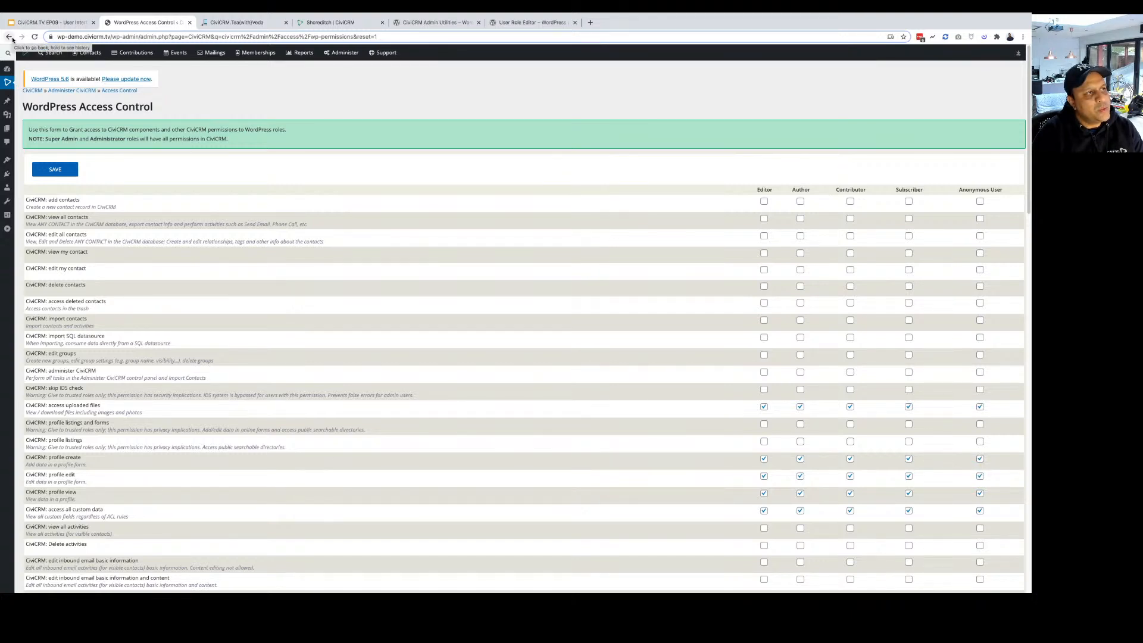
Run Find Contacts with no criteria and open the individual contact's record from the results.
left_click(53, 53)
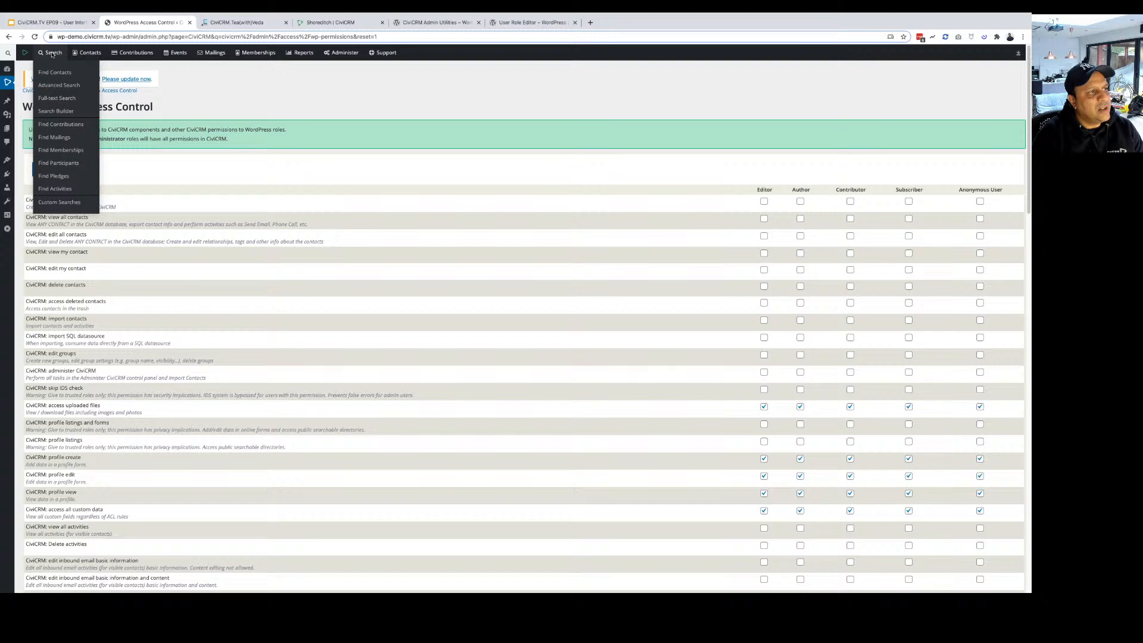
left_click(62, 72)
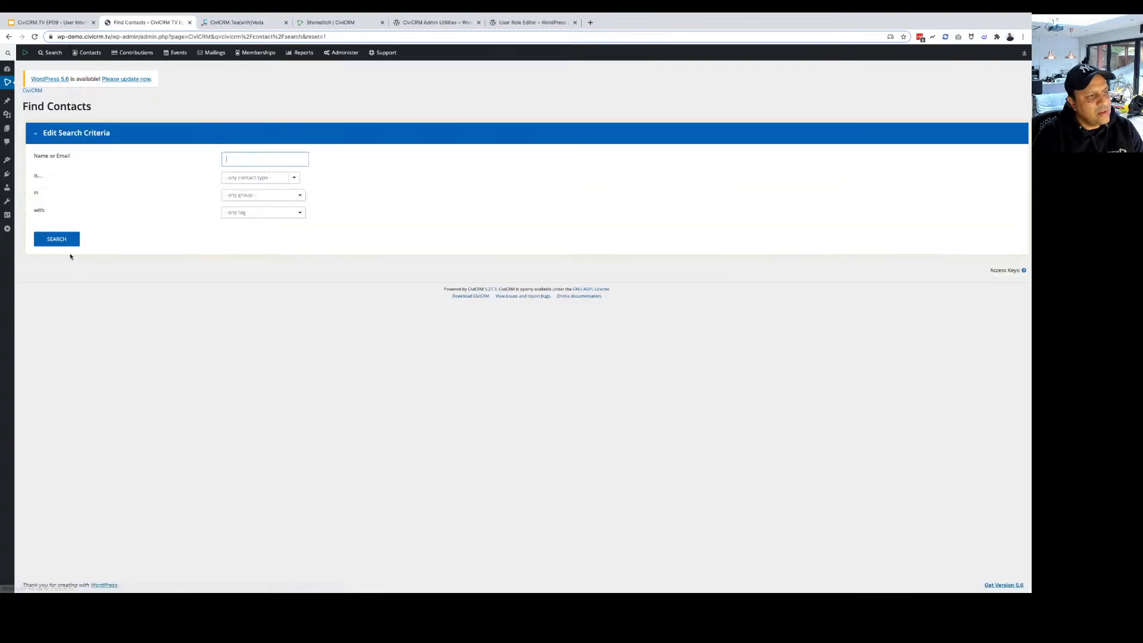
key("Return")
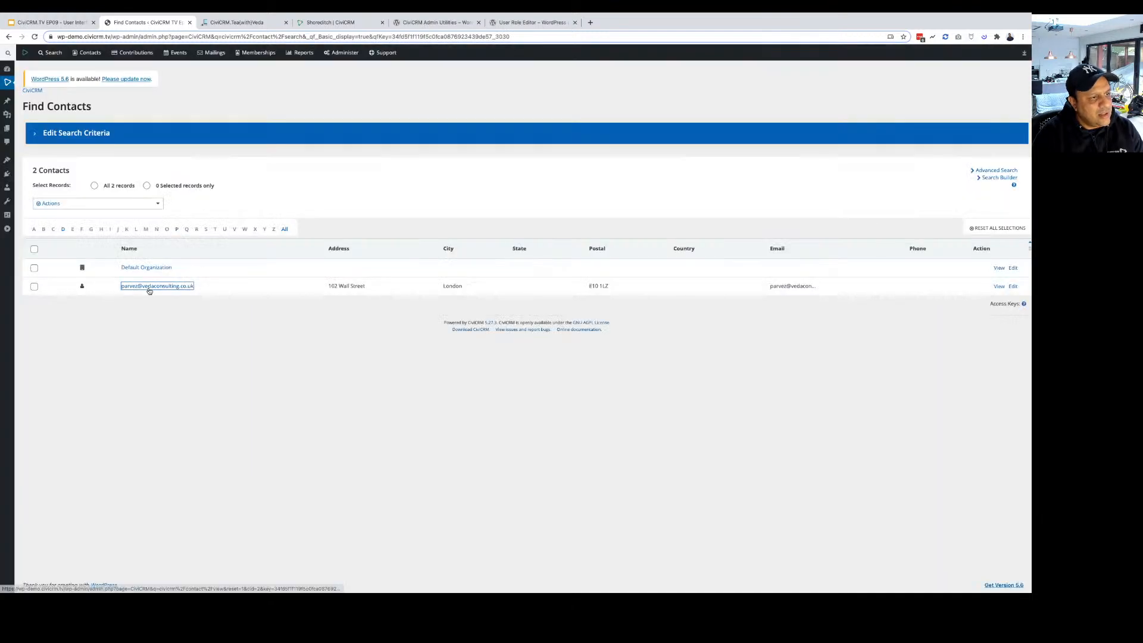
left_click(149, 287)
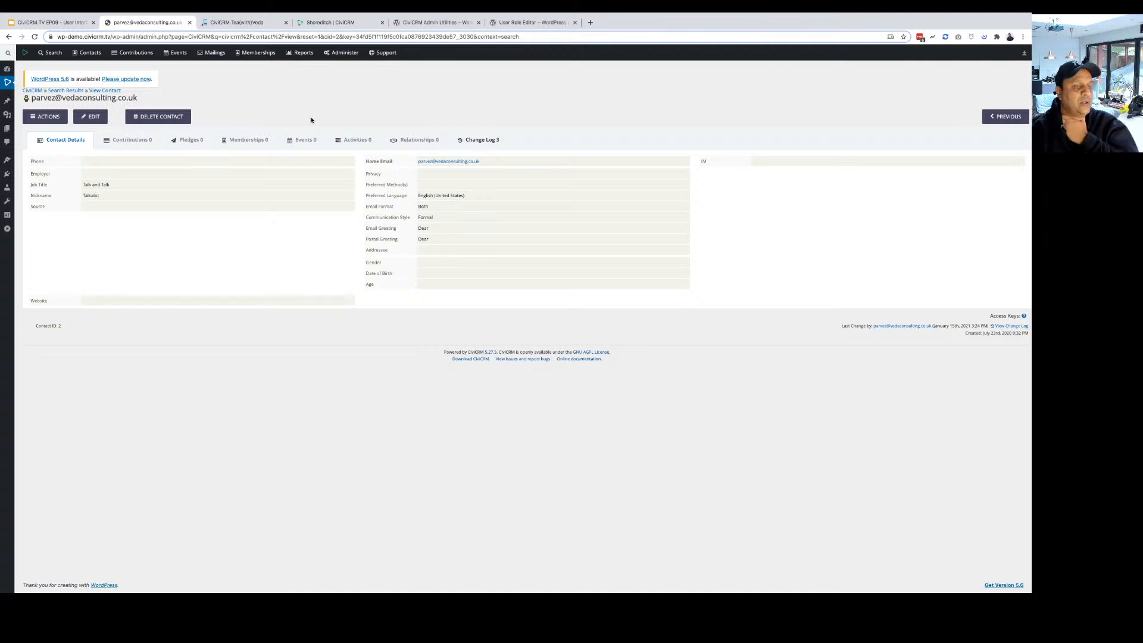
mouse_move(345, 55)
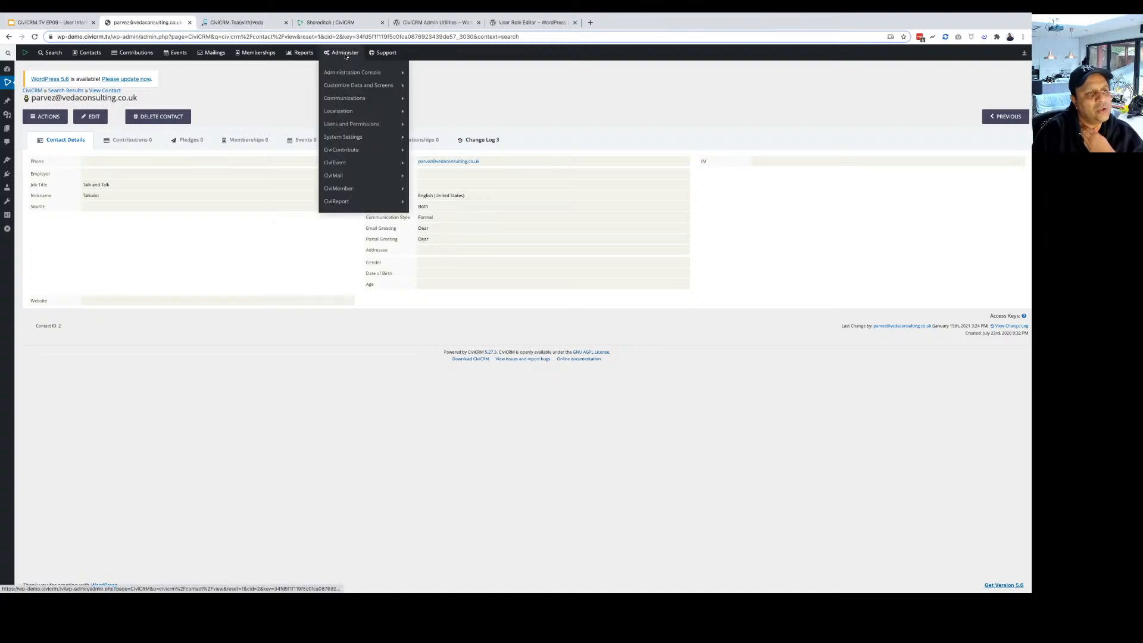
mouse_move(353, 140)
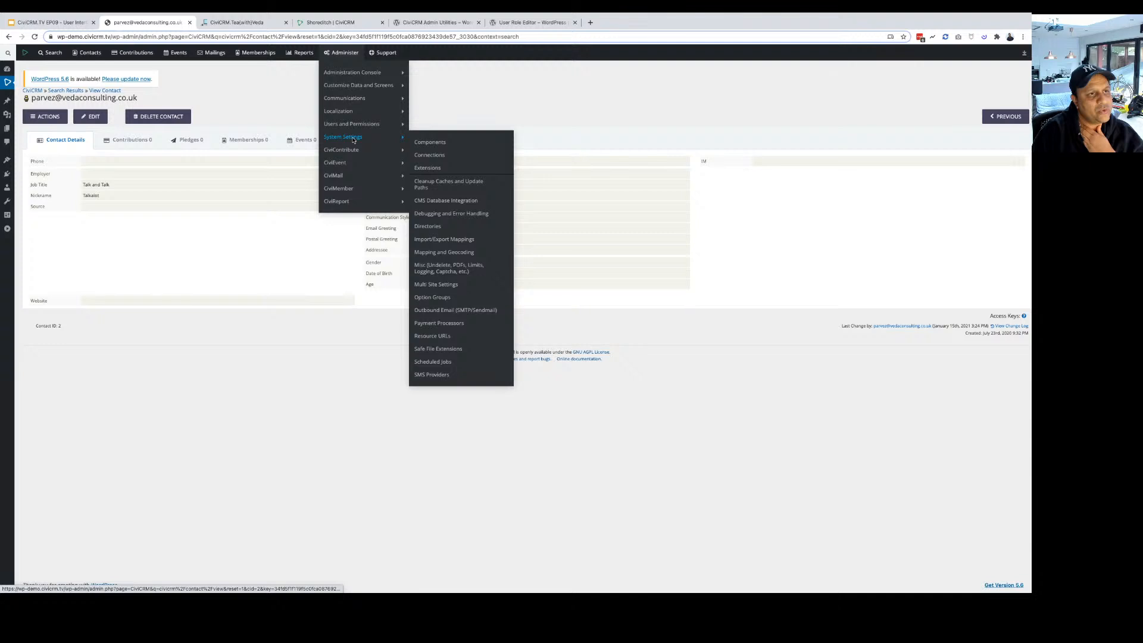
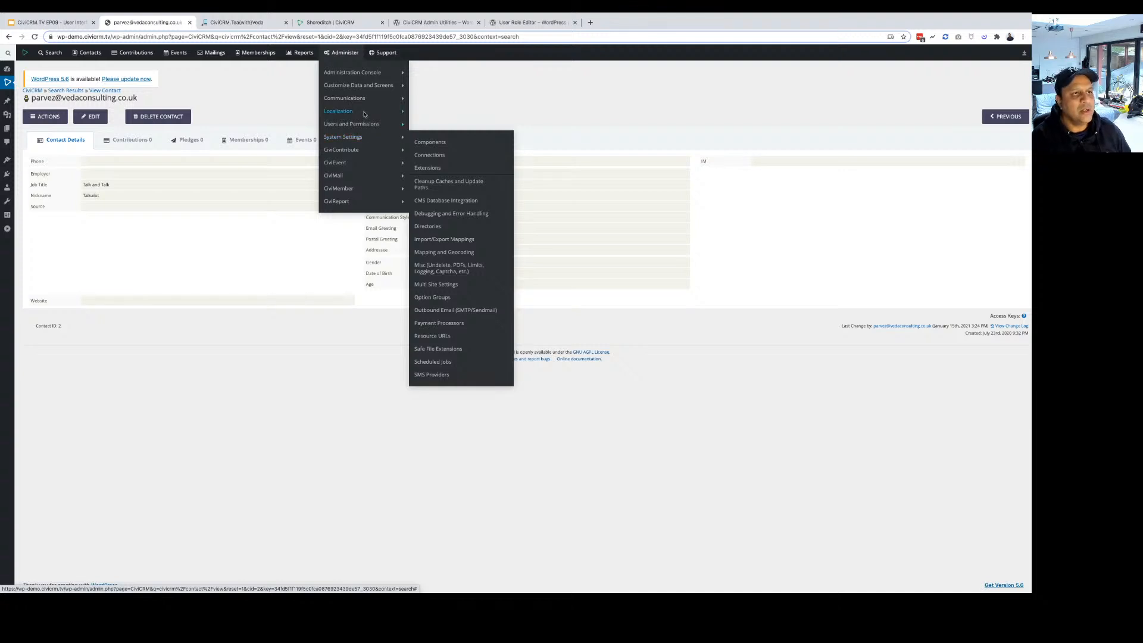
Open the Permissions (Access Control) page from Administer > Users and Permissions.
left_click(447, 130)
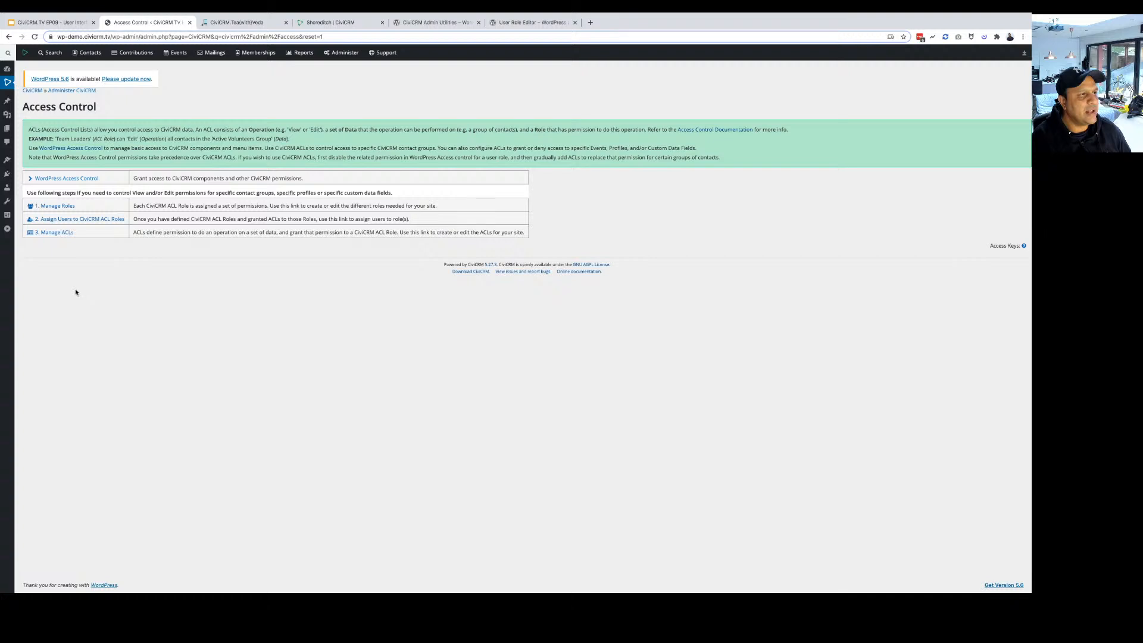
Open WordPress Access Control and review CiviCRM permissions for Editor, Author, Contributor, Subscriber and Anonymous roles.
left_click(68, 180)
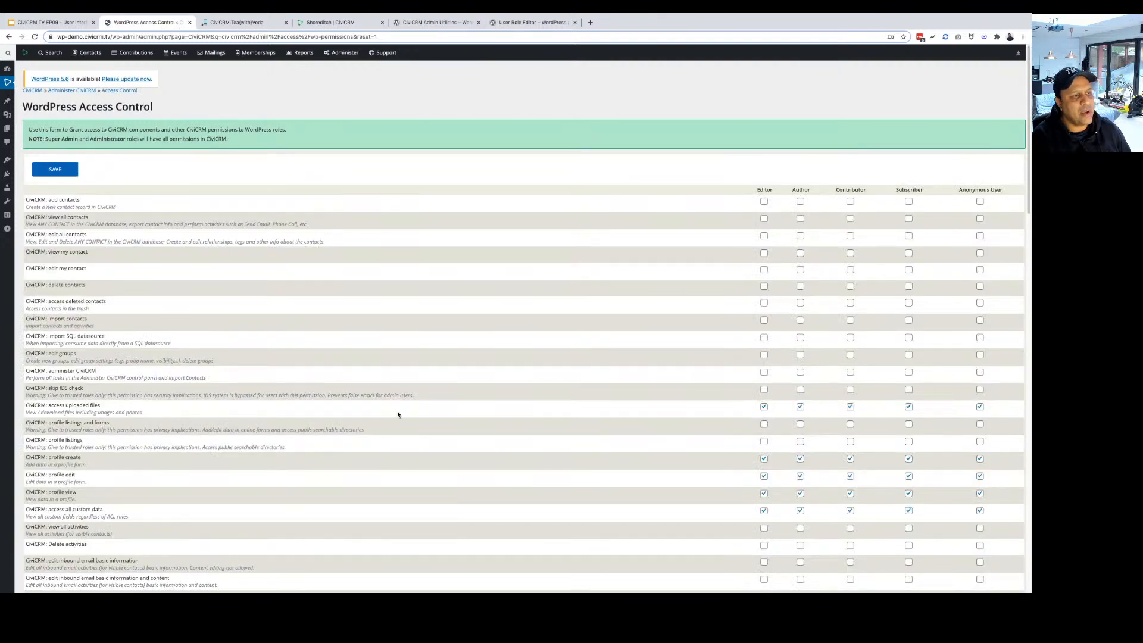
scroll(398, 415, "down", 3)
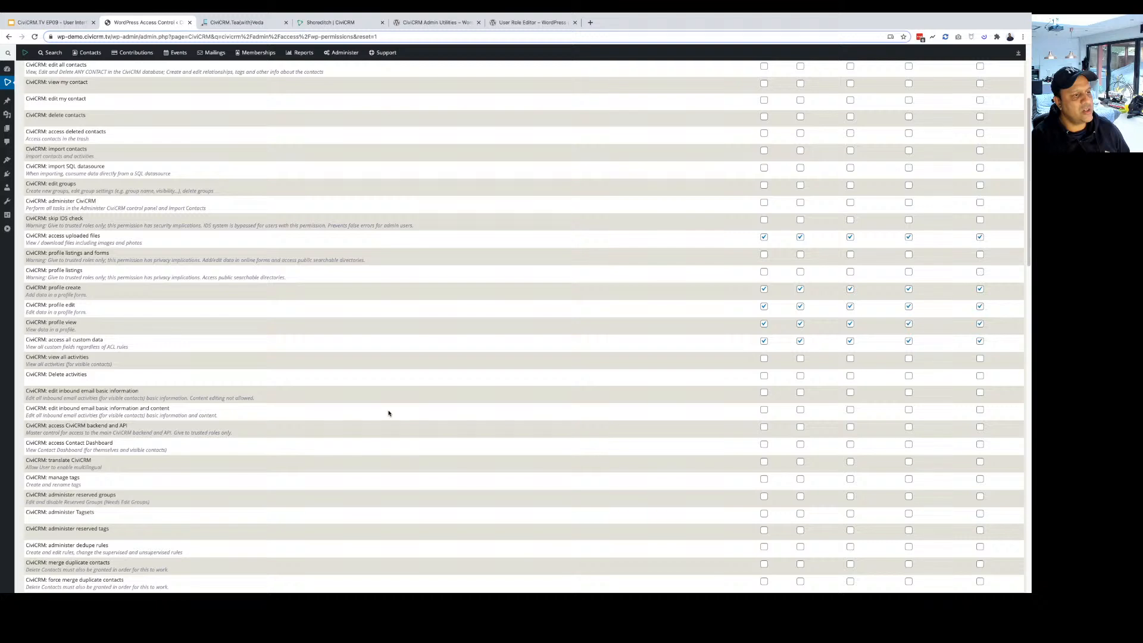
scroll(389, 413, "down", 2)
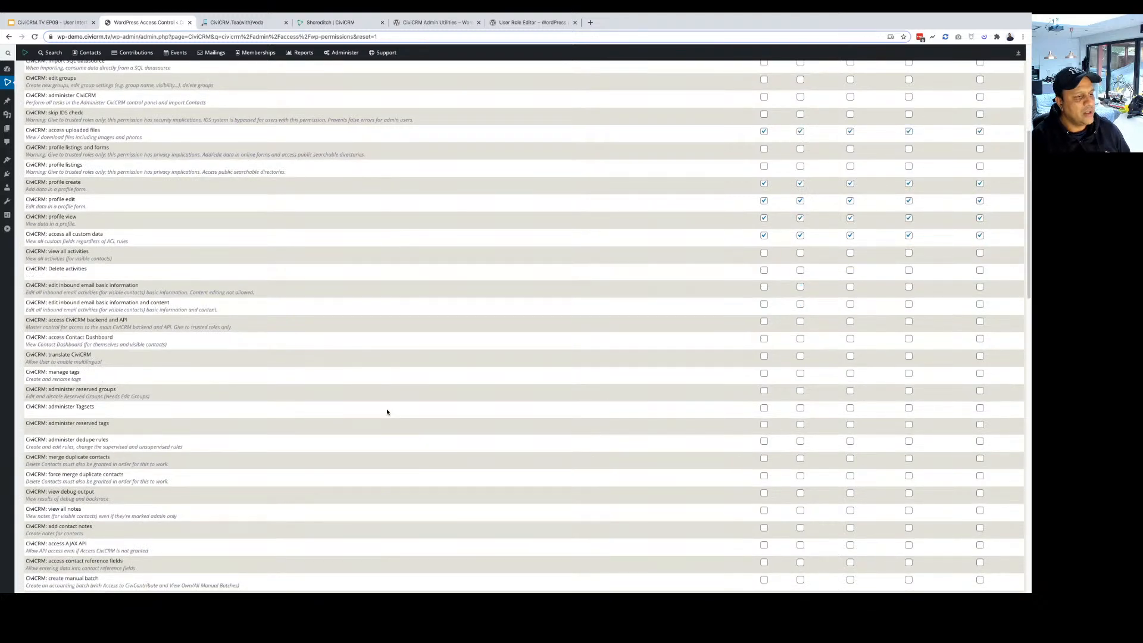
scroll(387, 412, "up", 5)
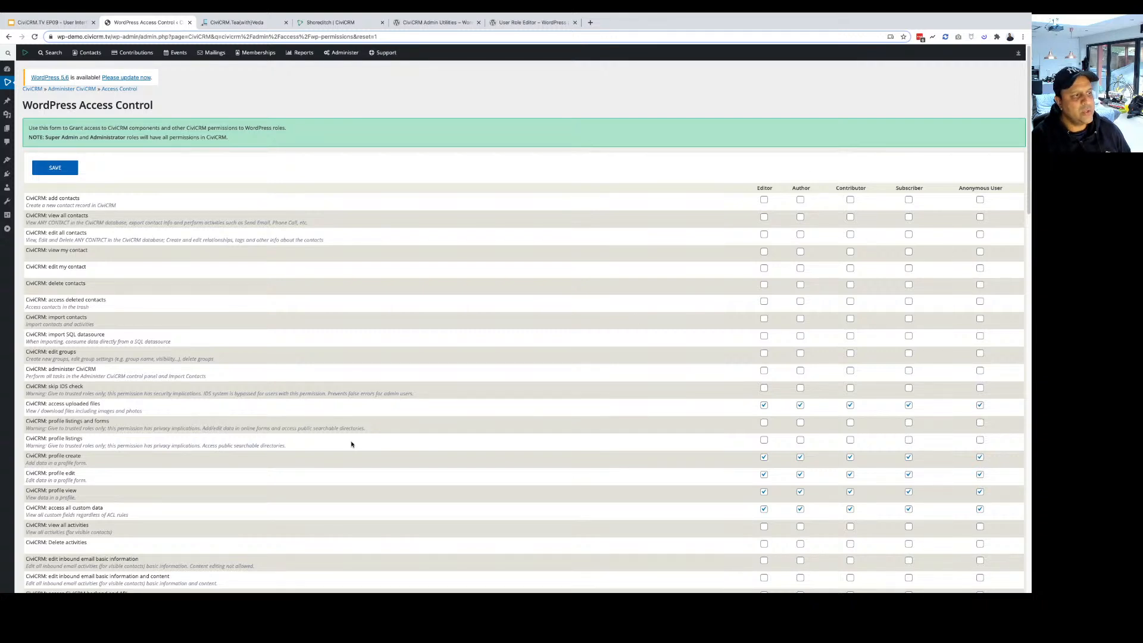
scroll(351, 443, "down", 5)
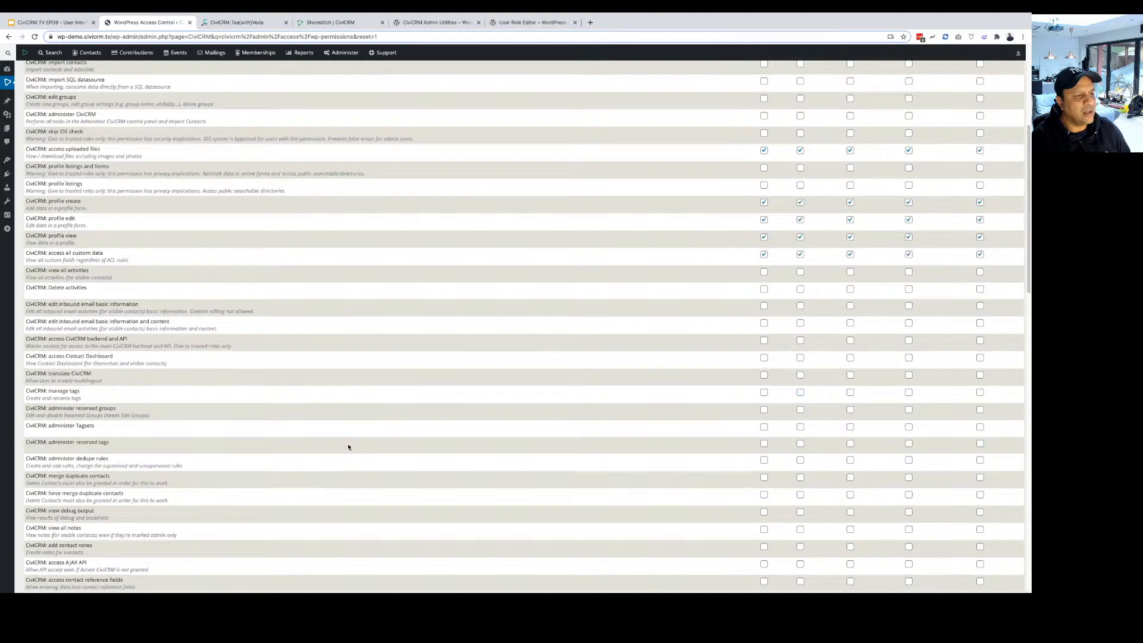
scroll(349, 446, "down", 8)
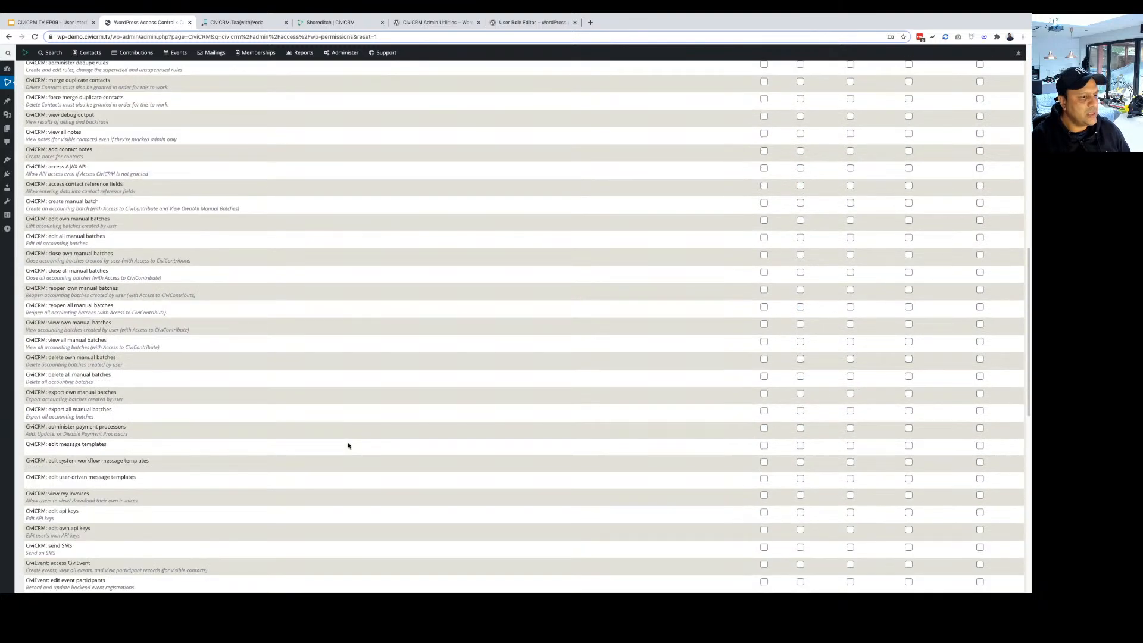
scroll(349, 446, "down", 5)
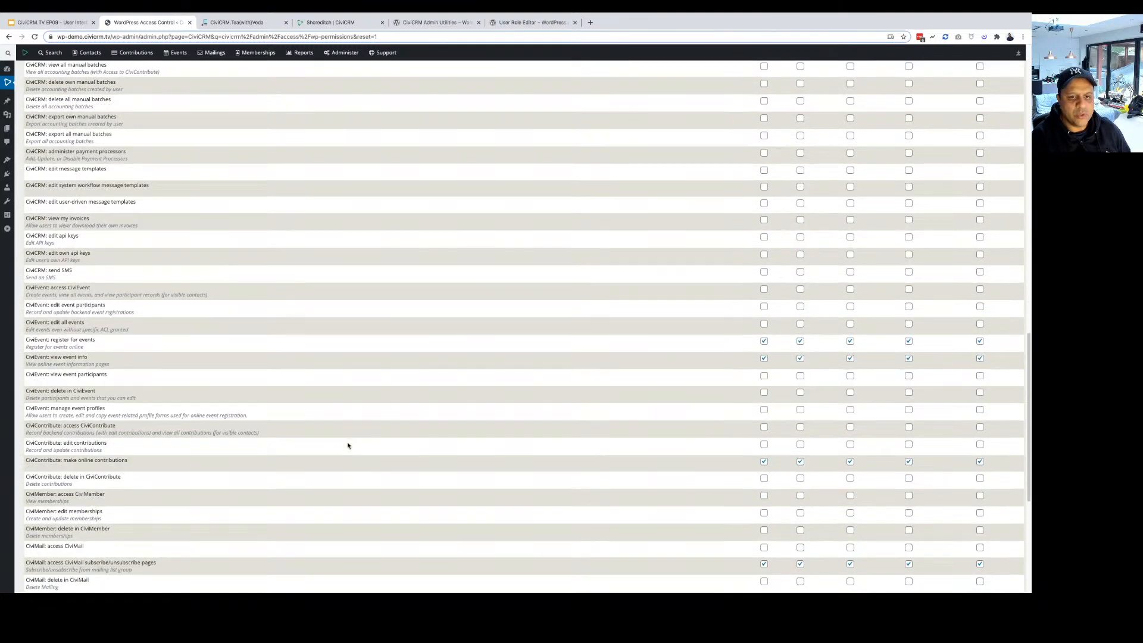
scroll(718, 453, "down", 2)
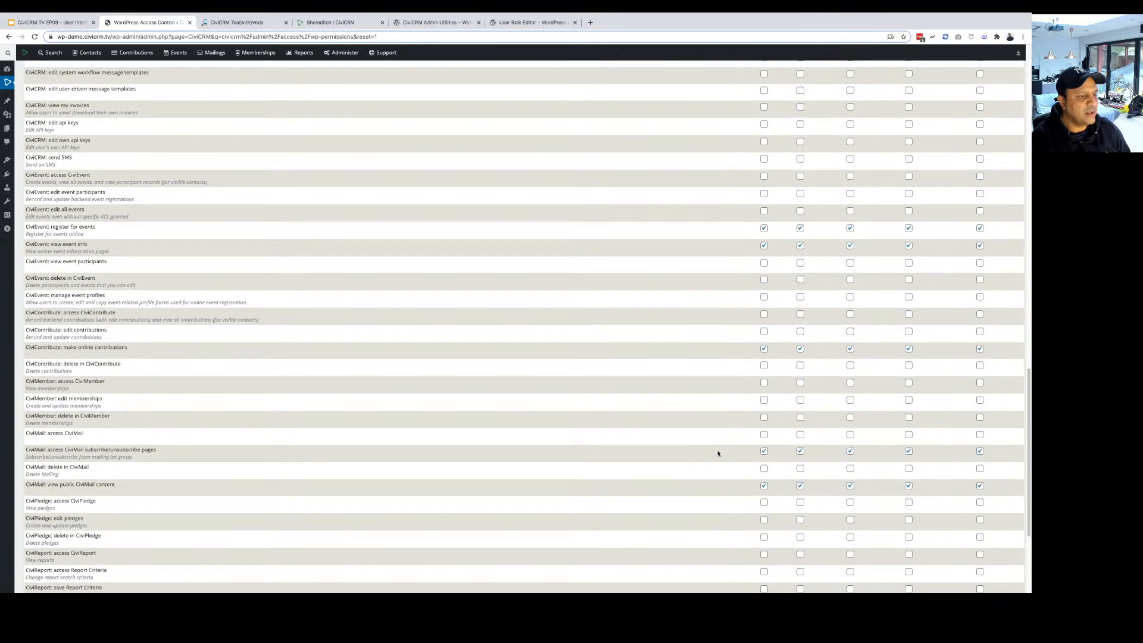
scroll(718, 454, "up", 2)
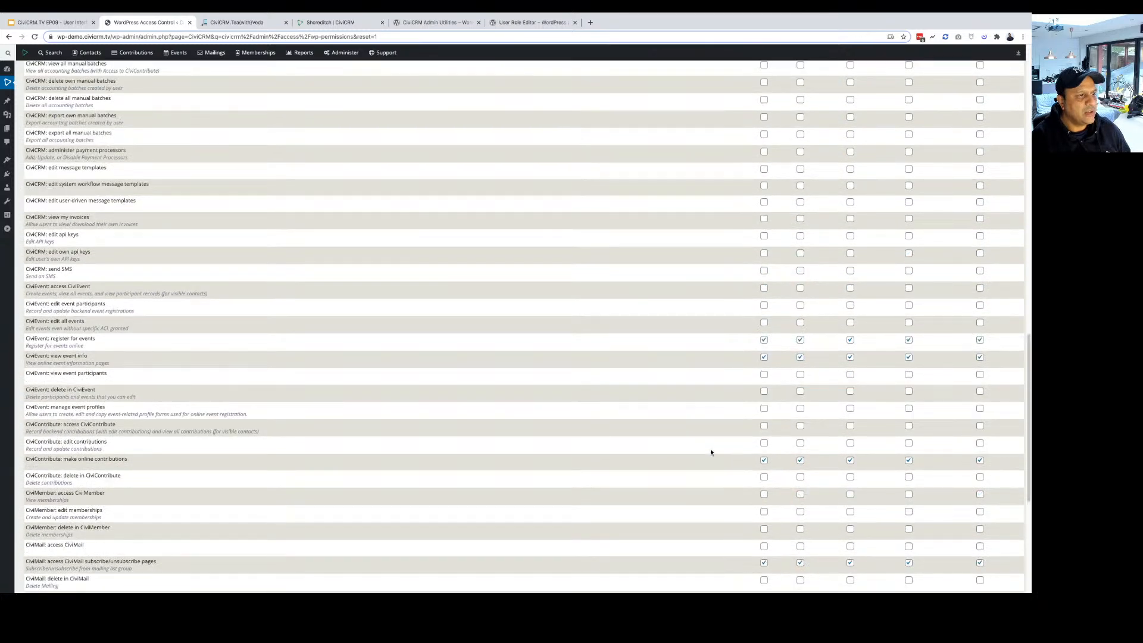
scroll(710, 452, "up", 9)
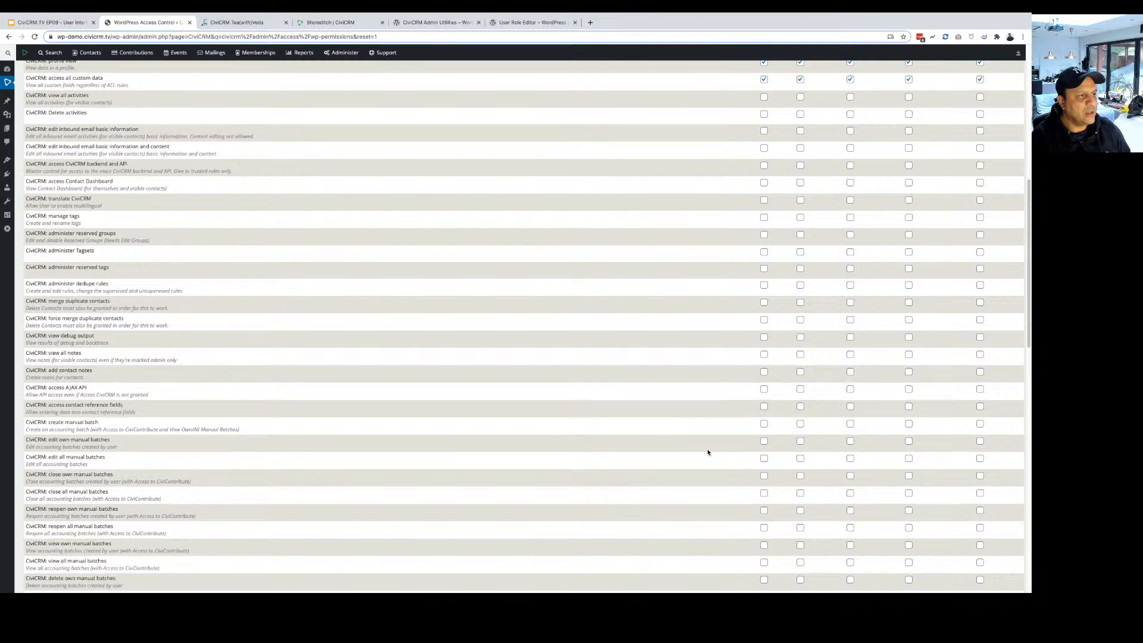
scroll(708, 453, "up", 4)
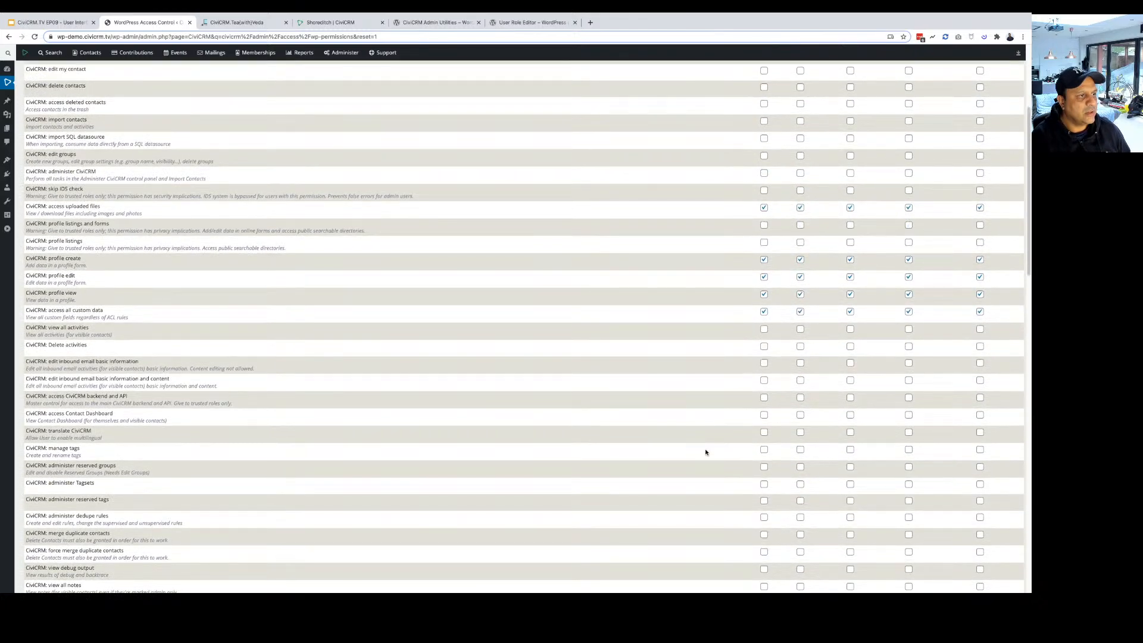
scroll(706, 453, "up", 3)
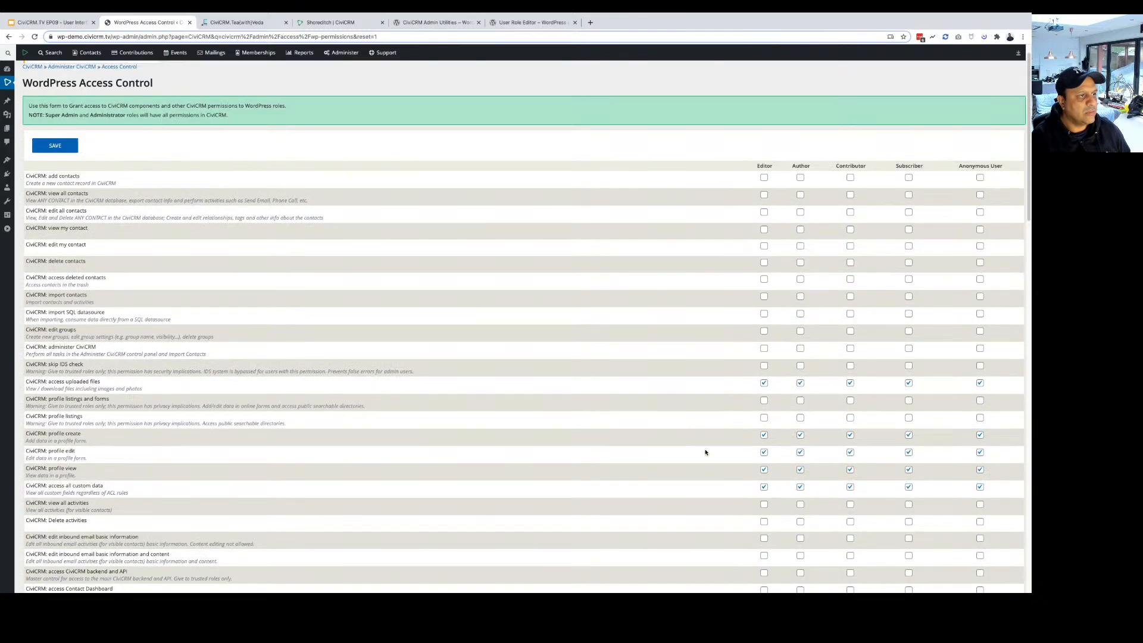
scroll(706, 452, "up", 1)
left_click(344, 53)
mouse_move(357, 72)
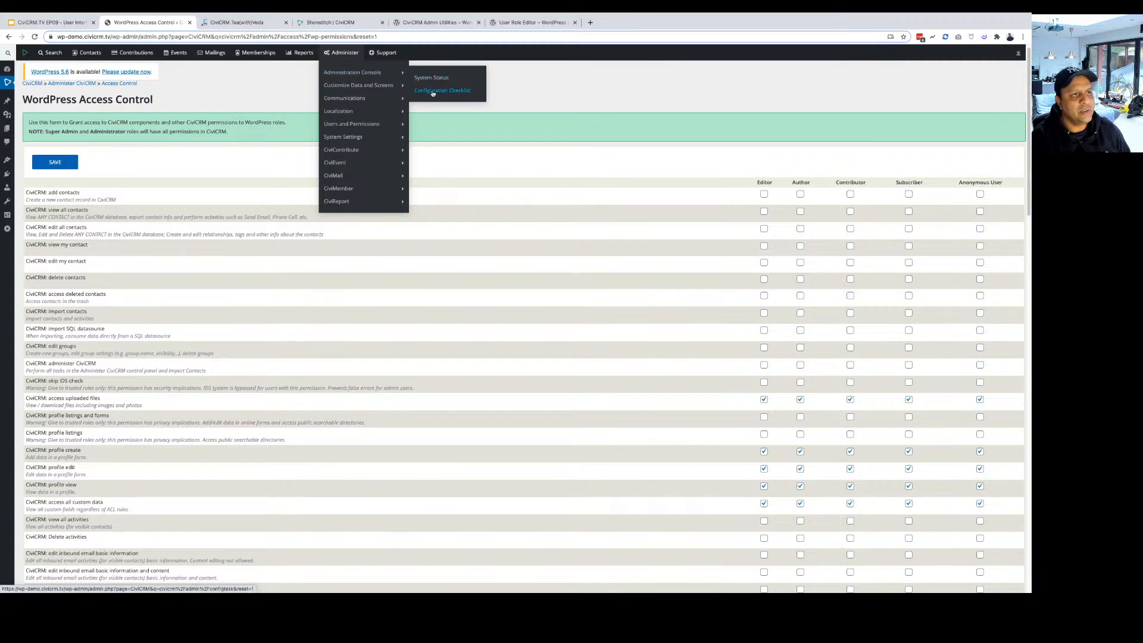
Open Administer > Administration Console > Configuration Checklist and scroll through its setup tasks.
mouse_move(384, 88)
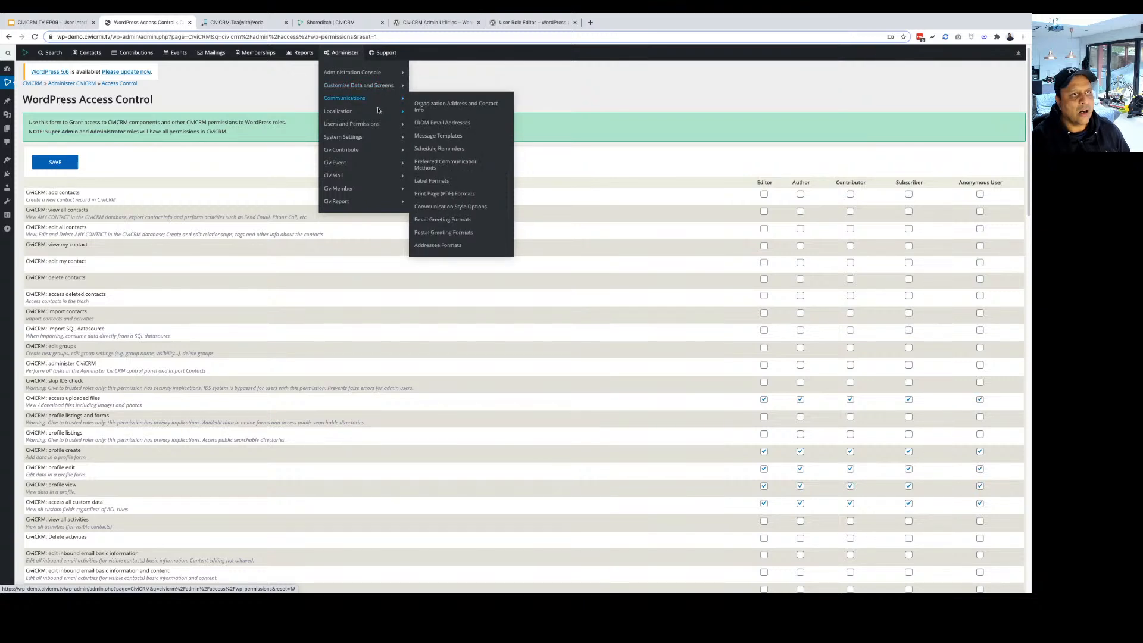
mouse_move(382, 73)
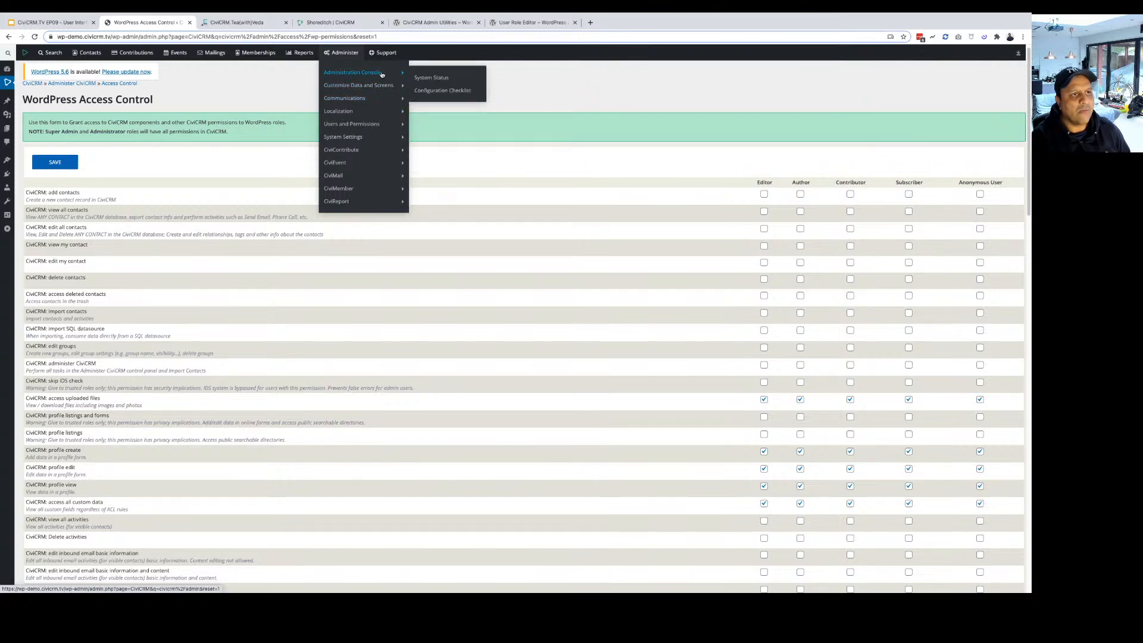
left_click(440, 92)
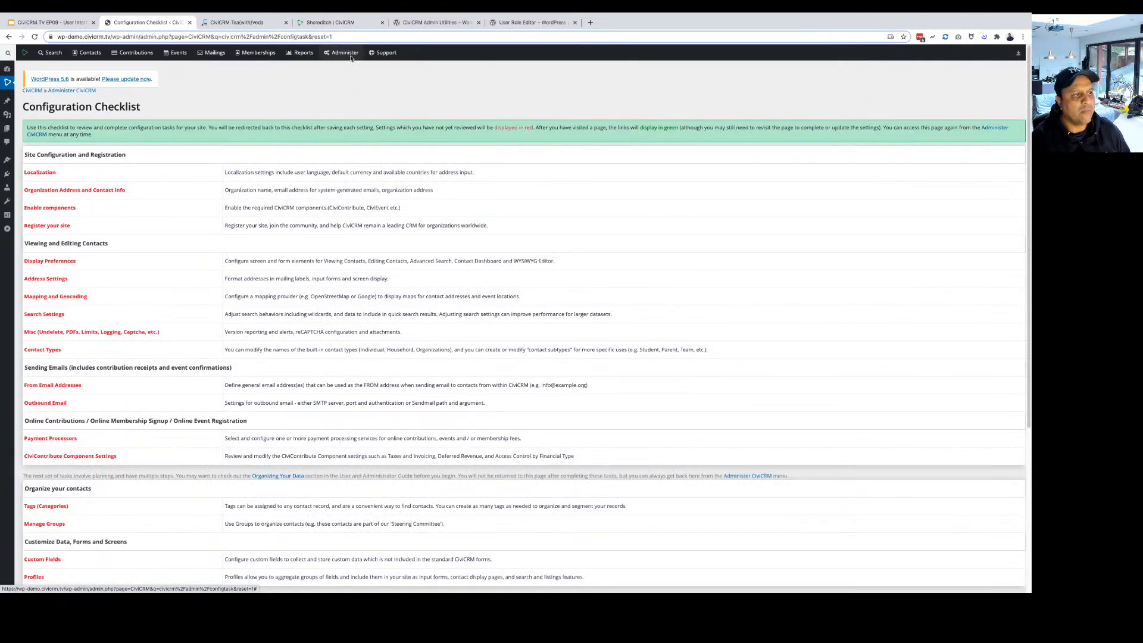
scroll(358, 330, "down", 1)
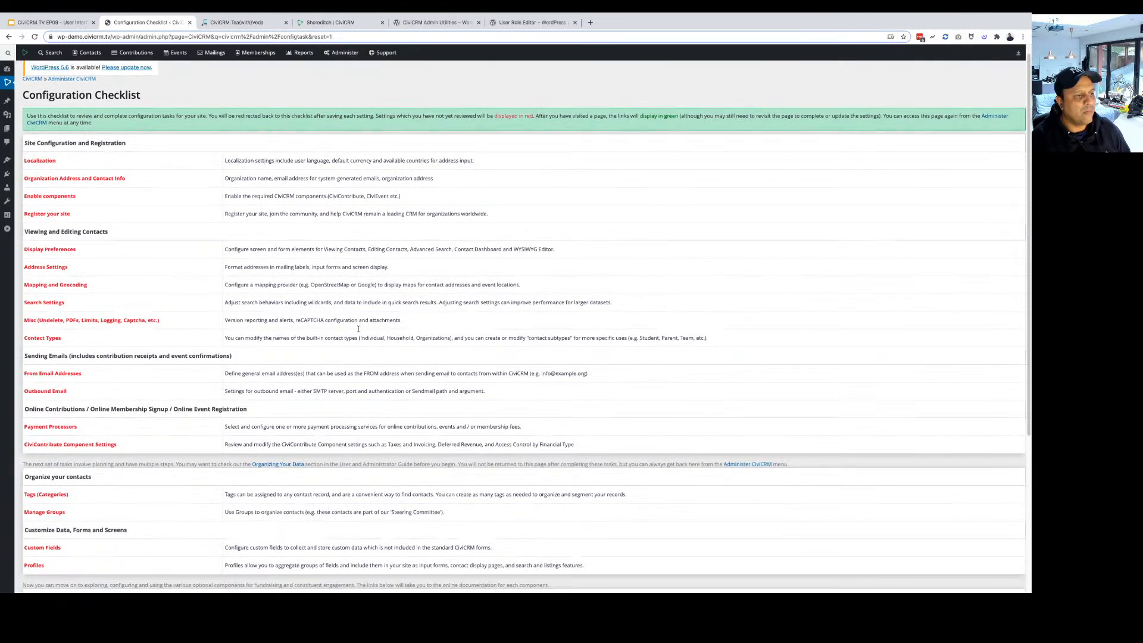
scroll(358, 330, "down", 3)
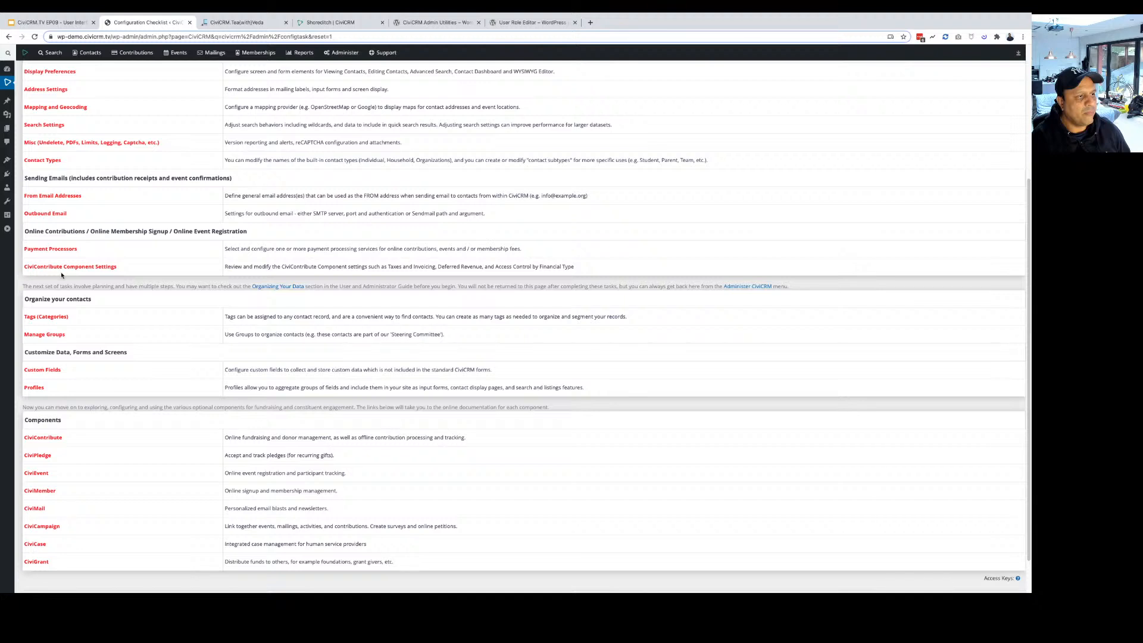
left_click(62, 268)
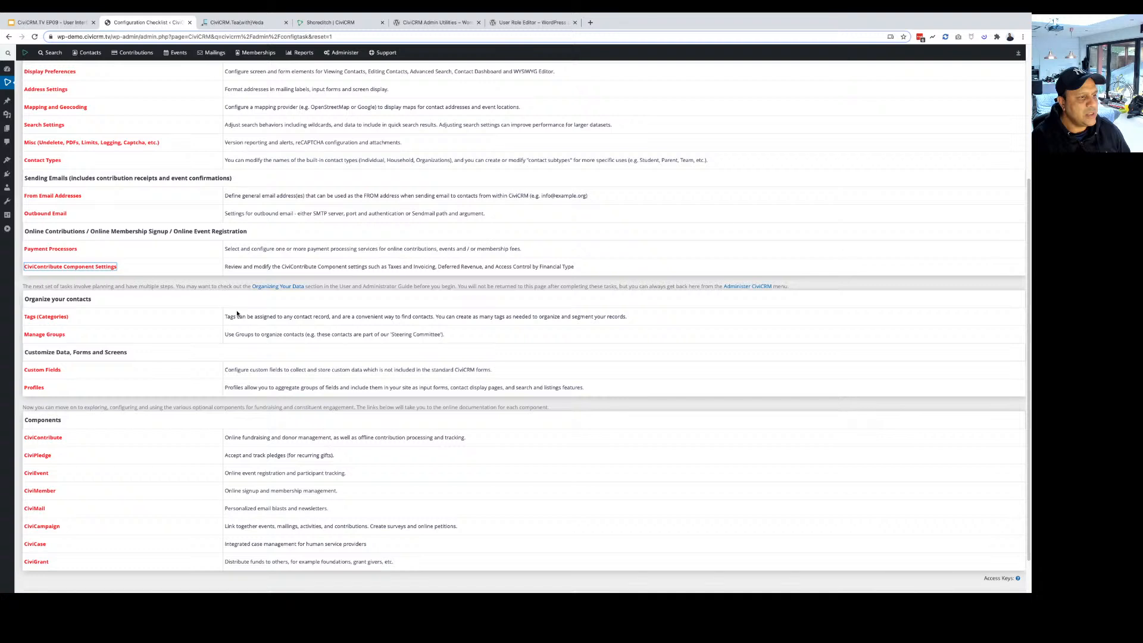
scroll(102, 274, "up", 3)
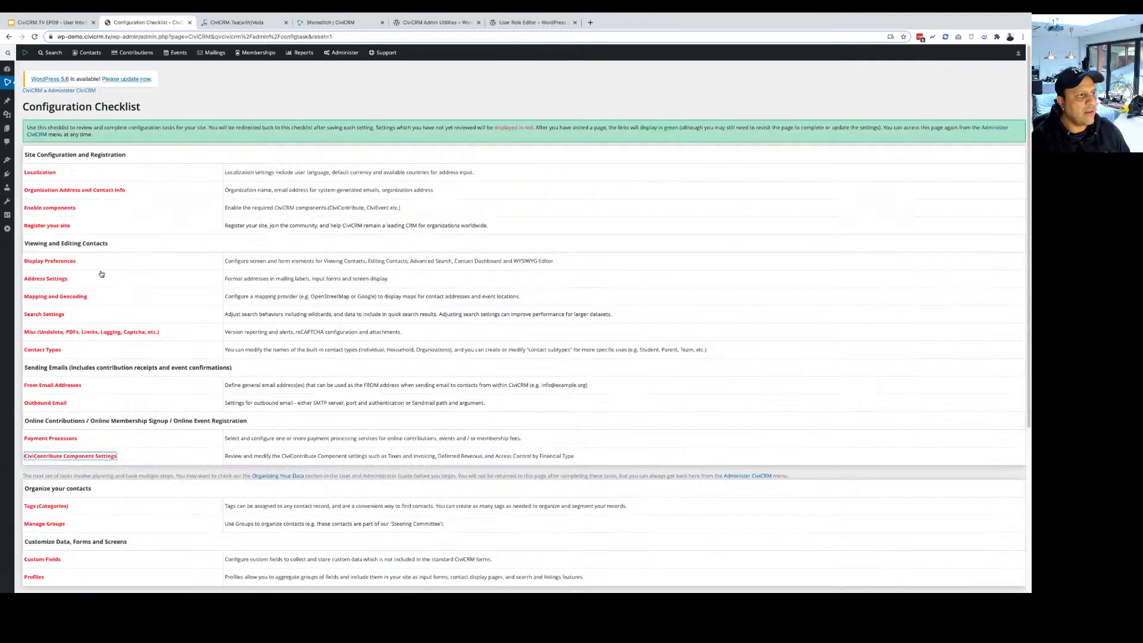
scroll(107, 256, "down", 2)
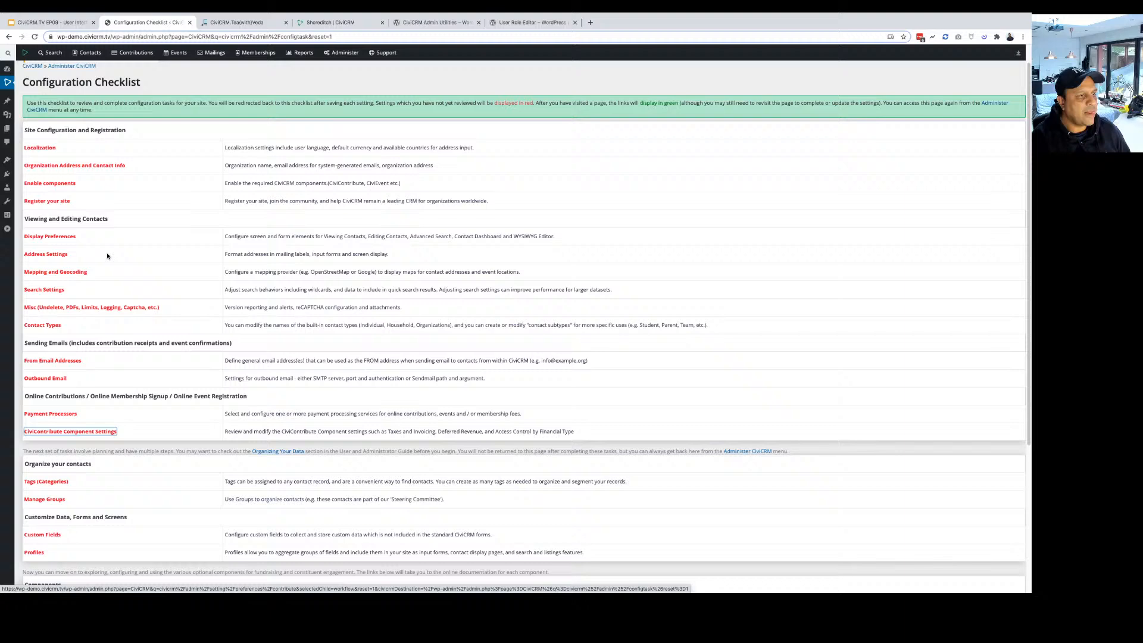
scroll(107, 256, "down", 2)
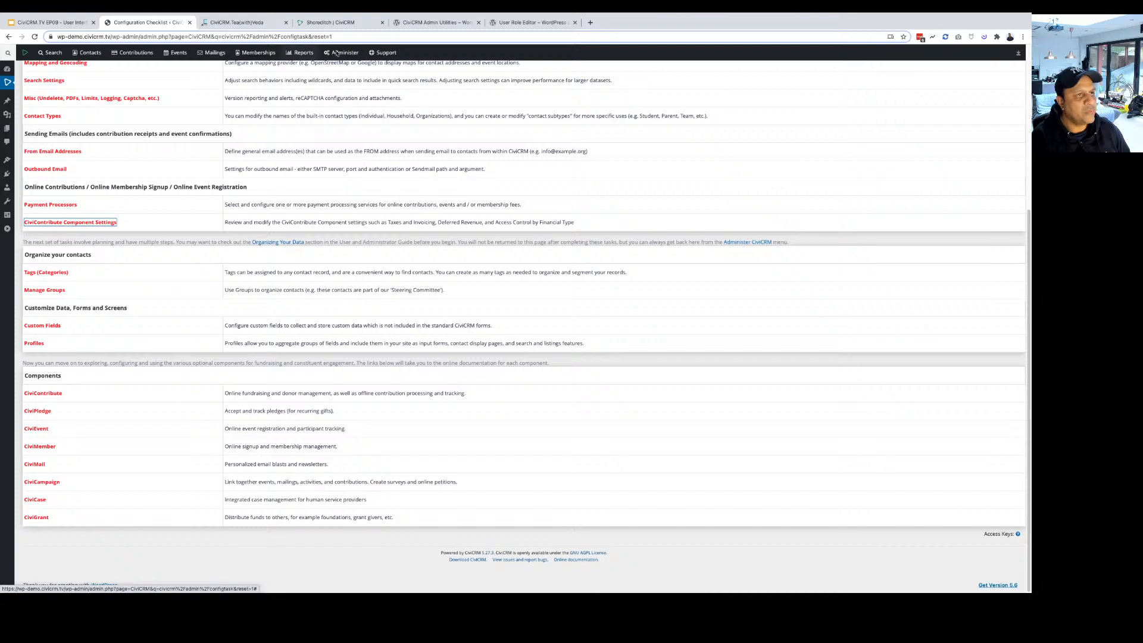
mouse_move(343, 52)
mouse_move(362, 88)
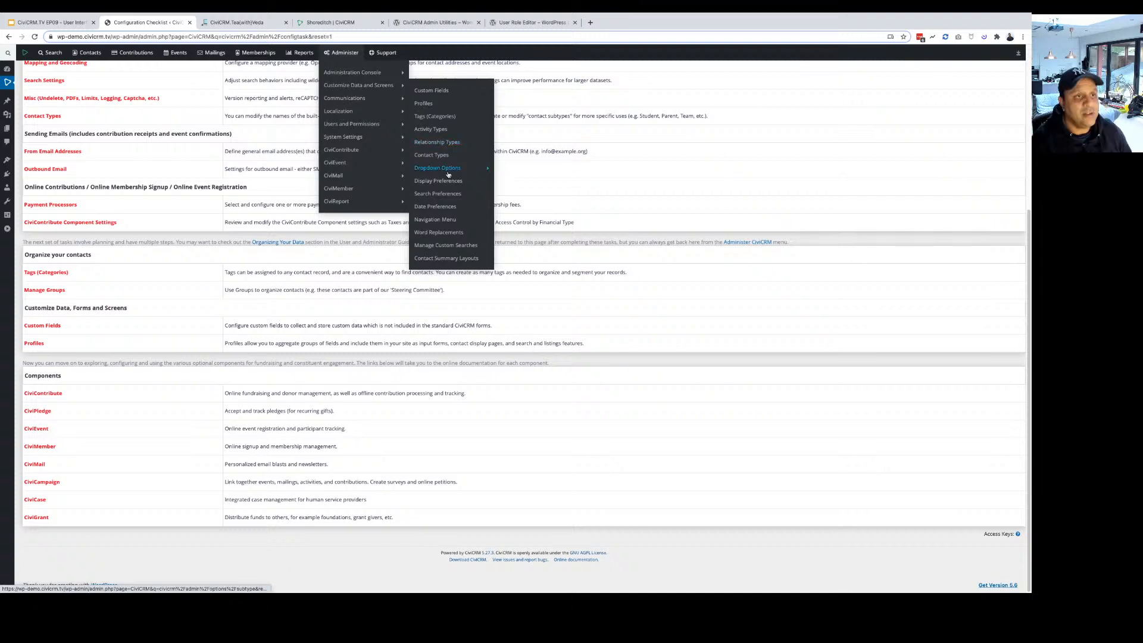
mouse_move(446, 172)
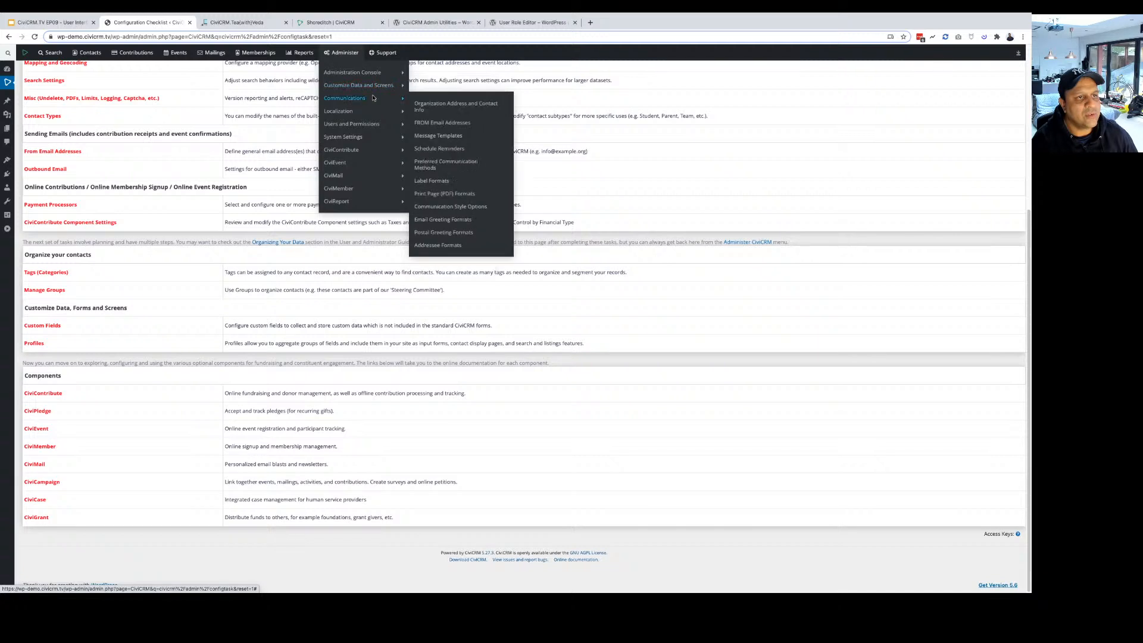
mouse_move(371, 116)
mouse_move(370, 142)
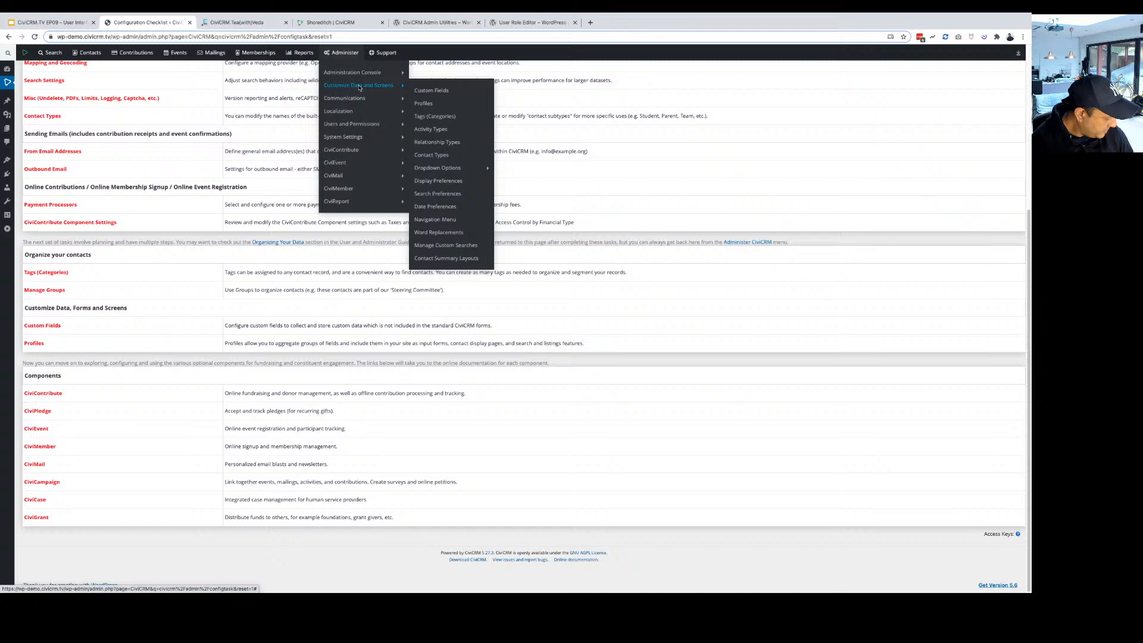
scroll(490, 406, "up", 4)
left_click(9, 37)
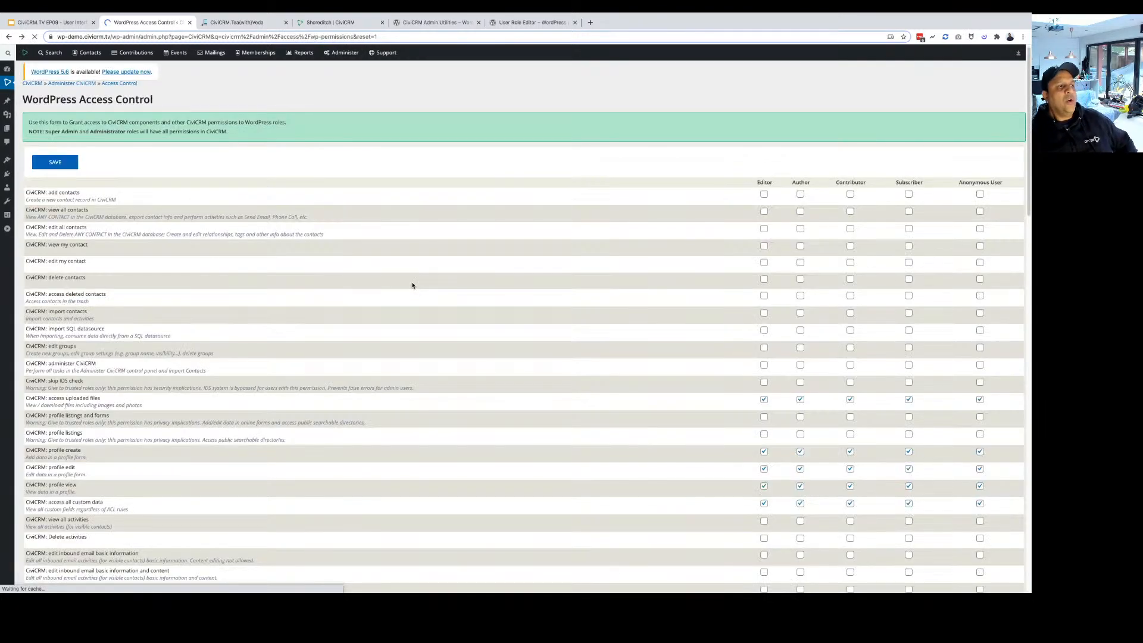
scroll(513, 356, "down", 1)
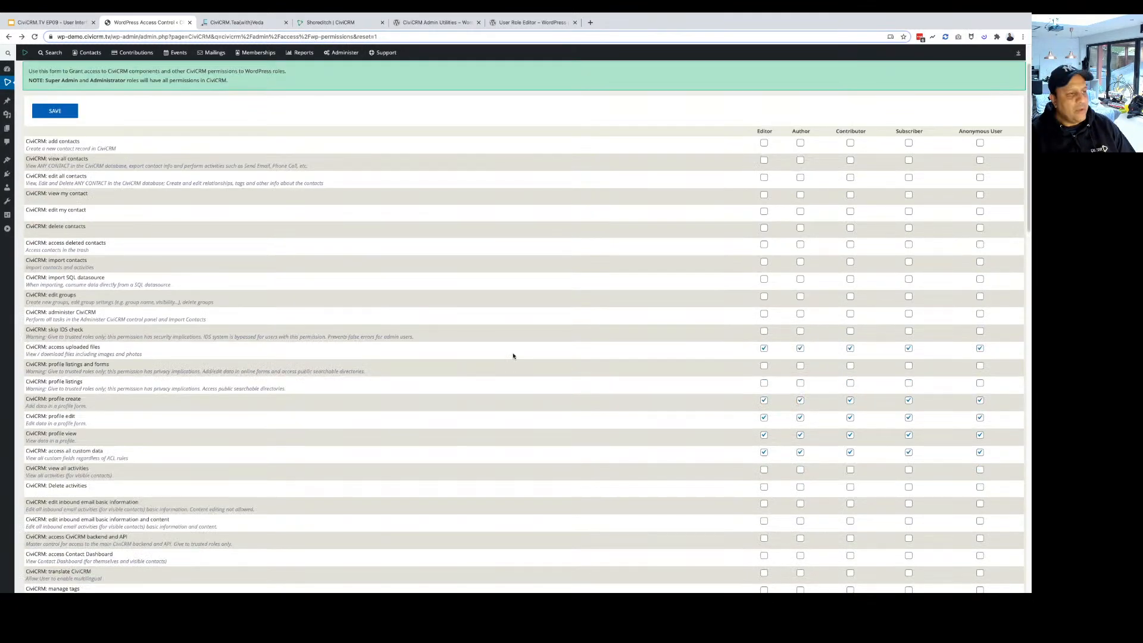
scroll(45, 302, "down", 4)
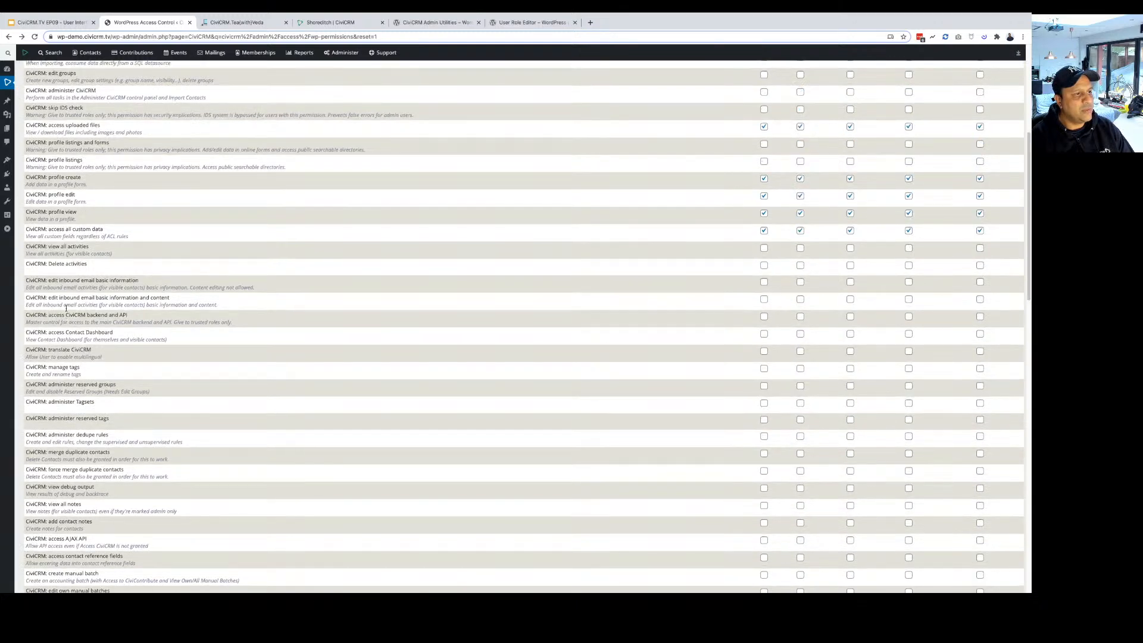
scroll(93, 302, "up", 1)
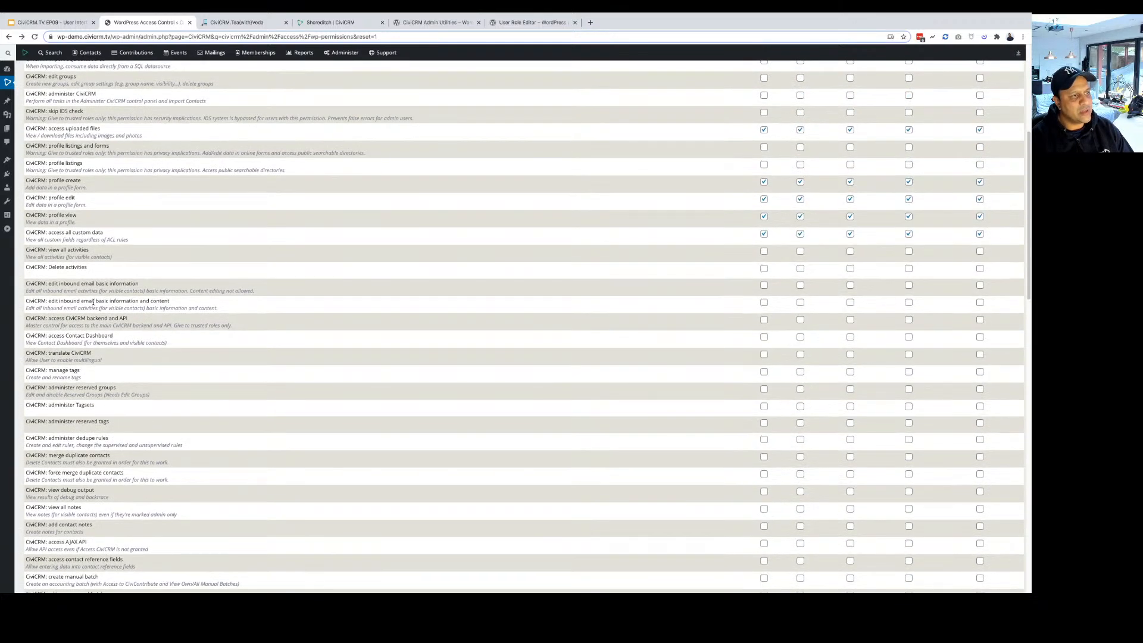
right_click(40, 250)
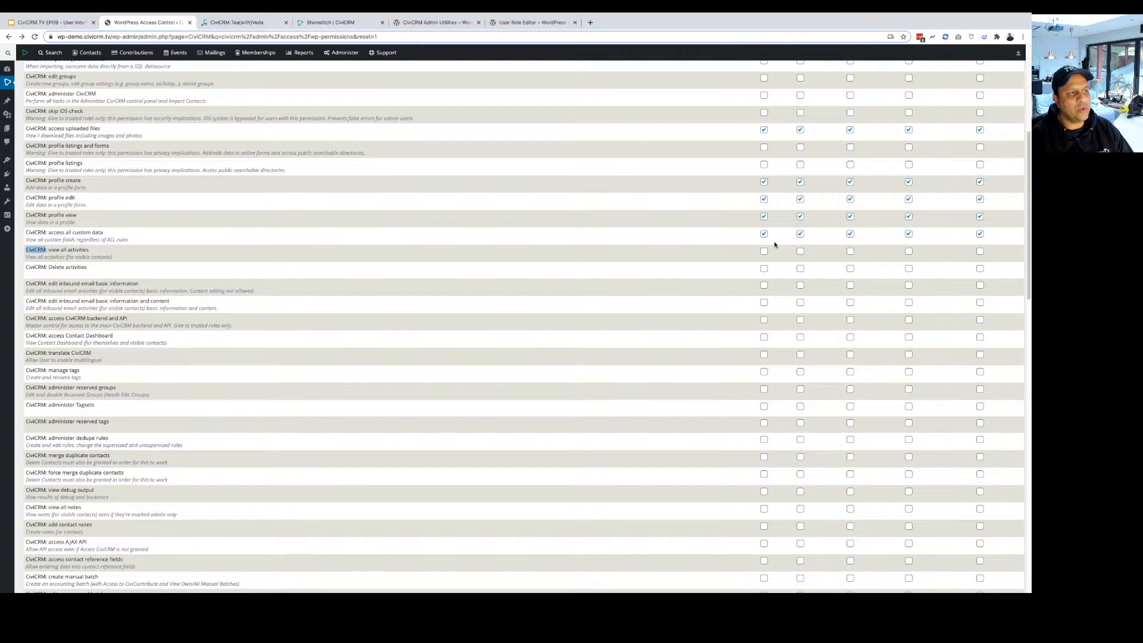
scroll(786, 301, "up", 1)
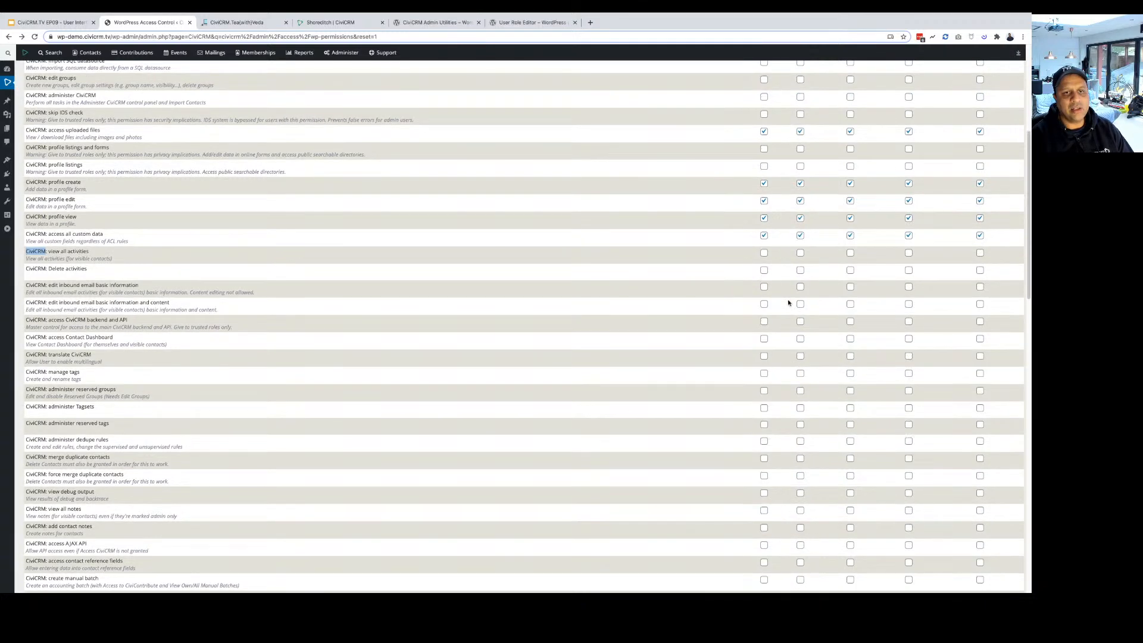
scroll(786, 304, "up", 2)
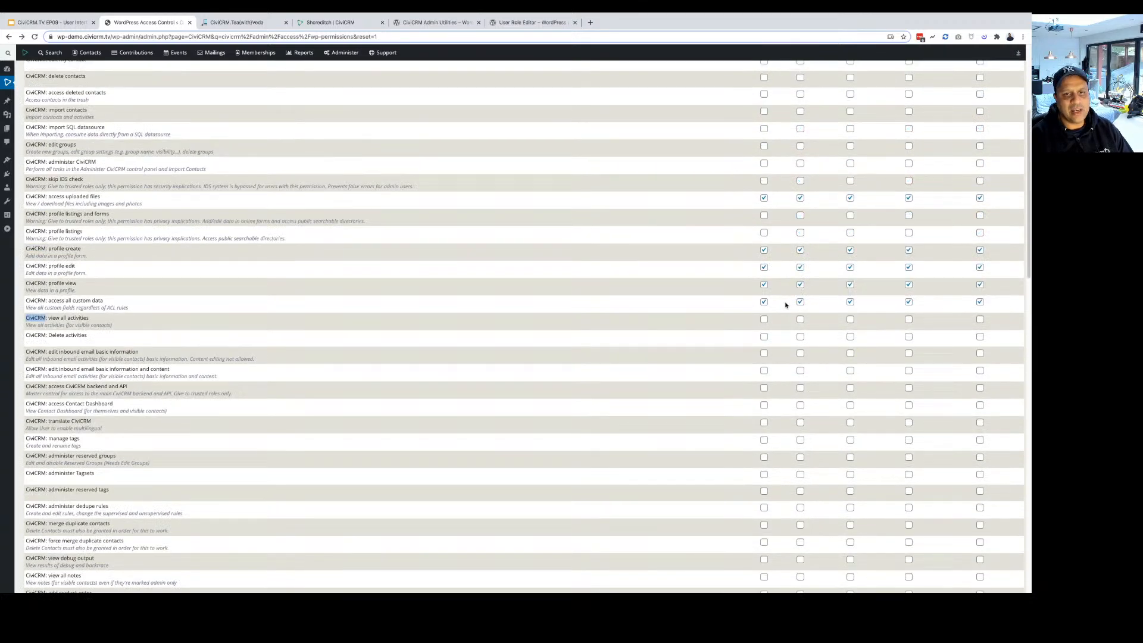
scroll(786, 305, "up", 1)
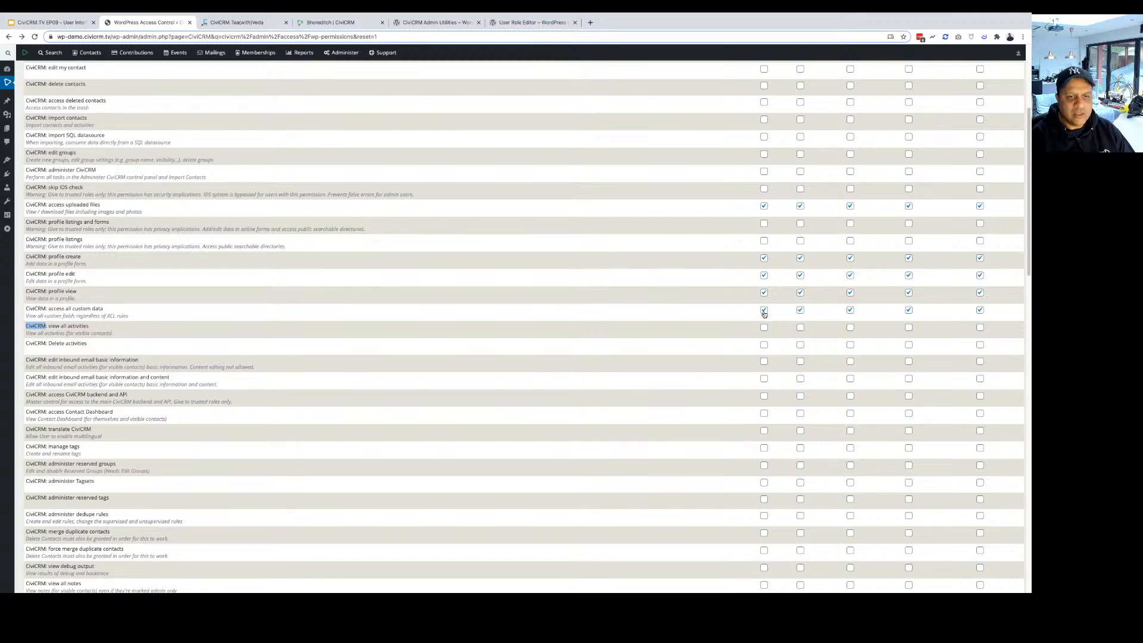
scroll(764, 314, "up", 3)
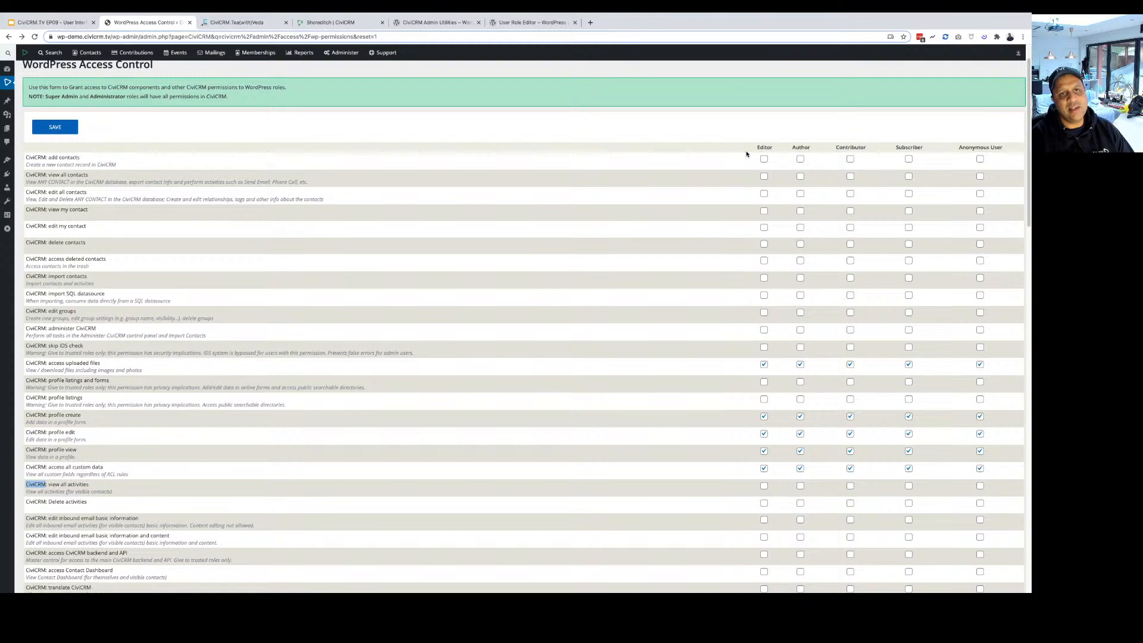
left_click_drag(751, 153, 1004, 148)
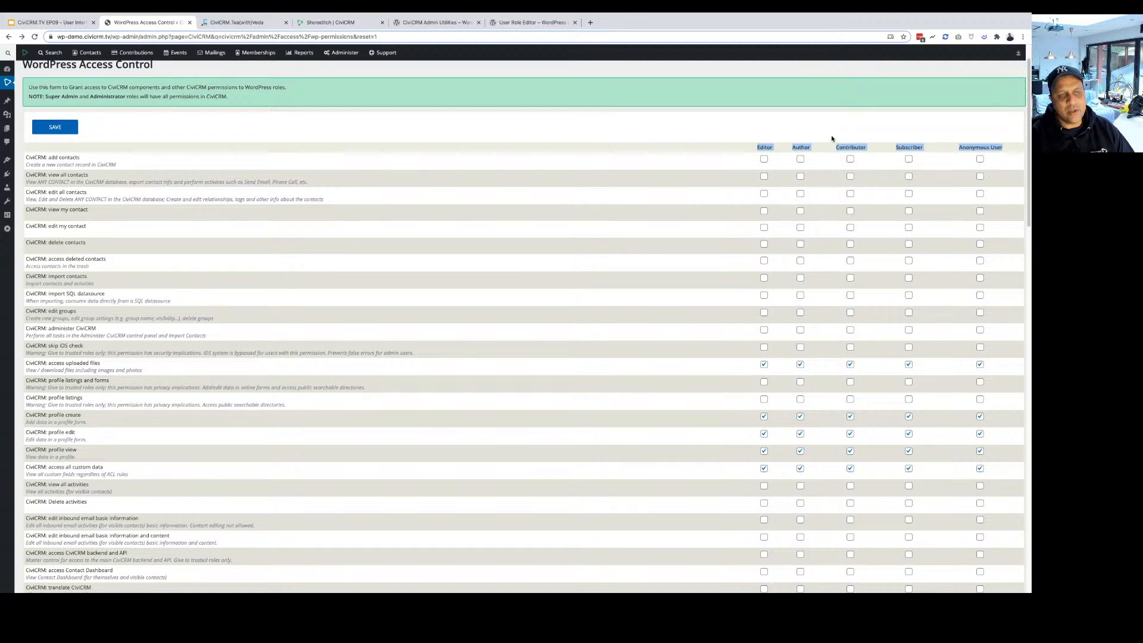
left_click(846, 124)
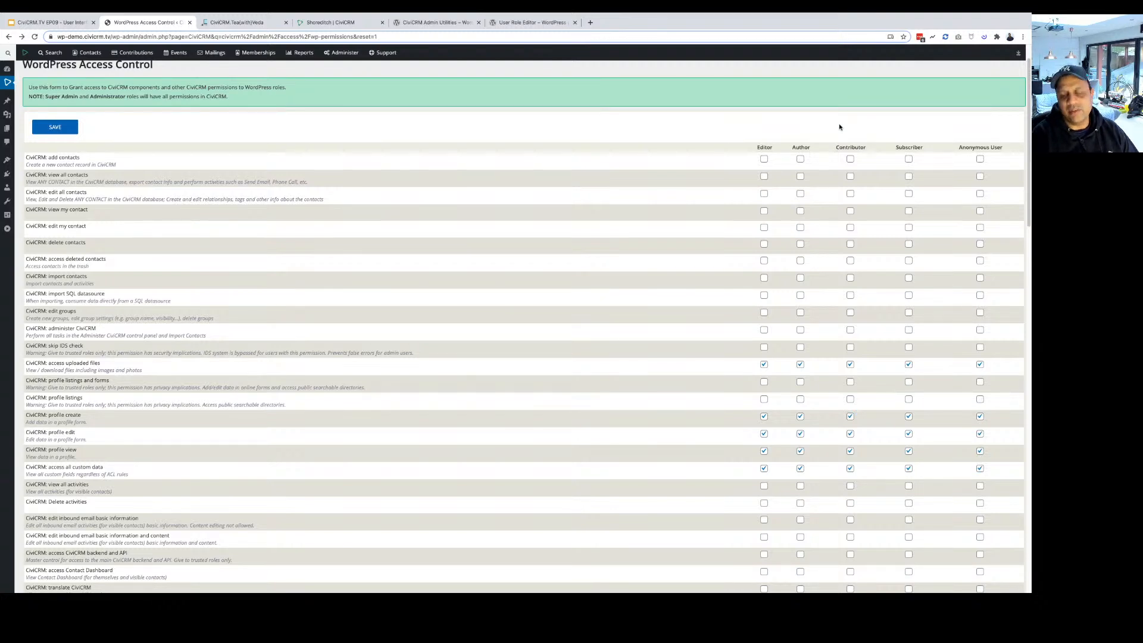
left_click(540, 28)
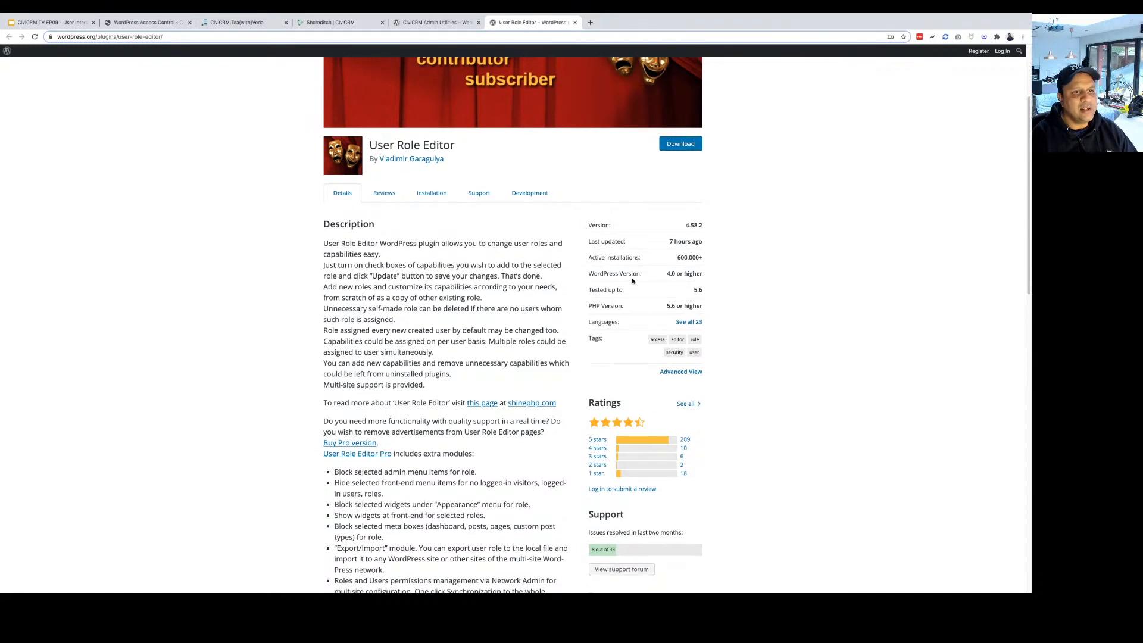
scroll(638, 279, "down", 1)
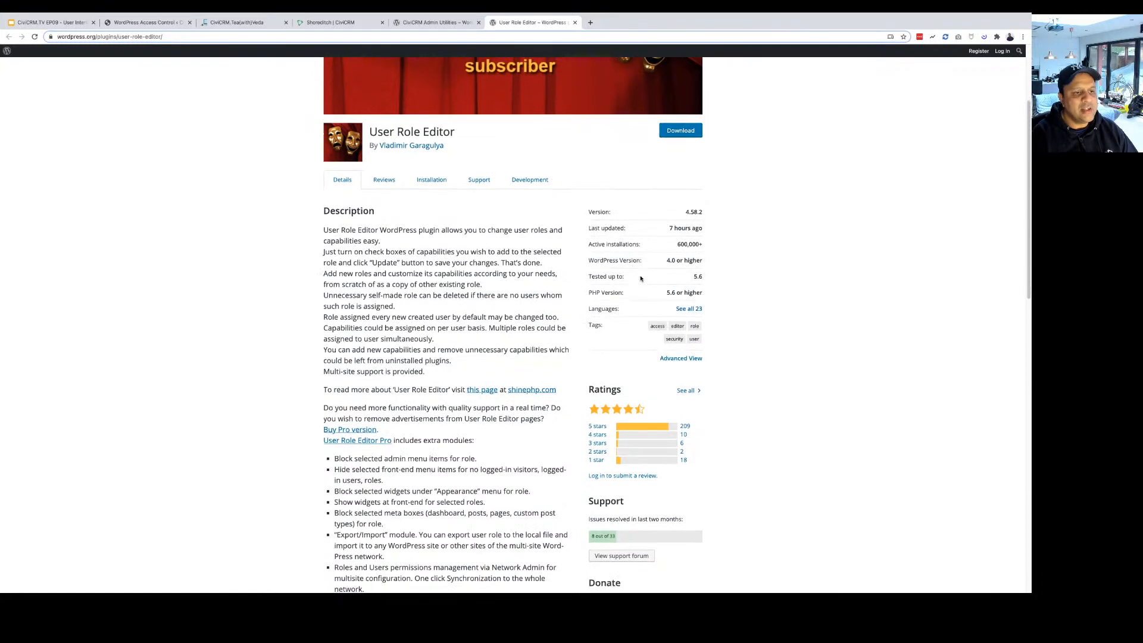
left_click(435, 23)
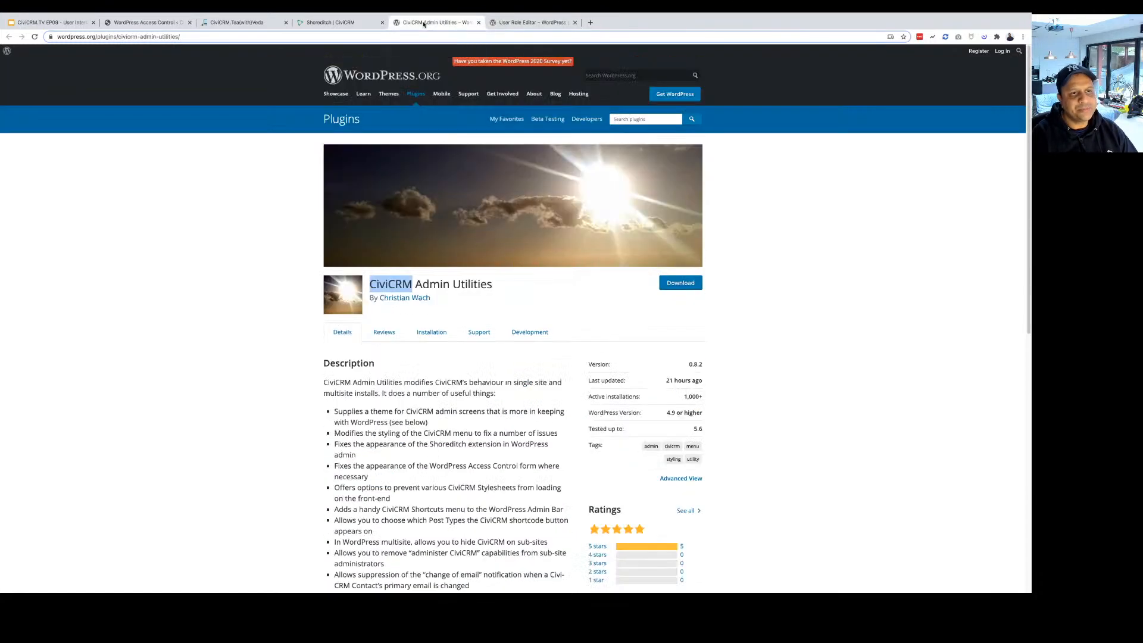
left_click(243, 24)
left_click(159, 21)
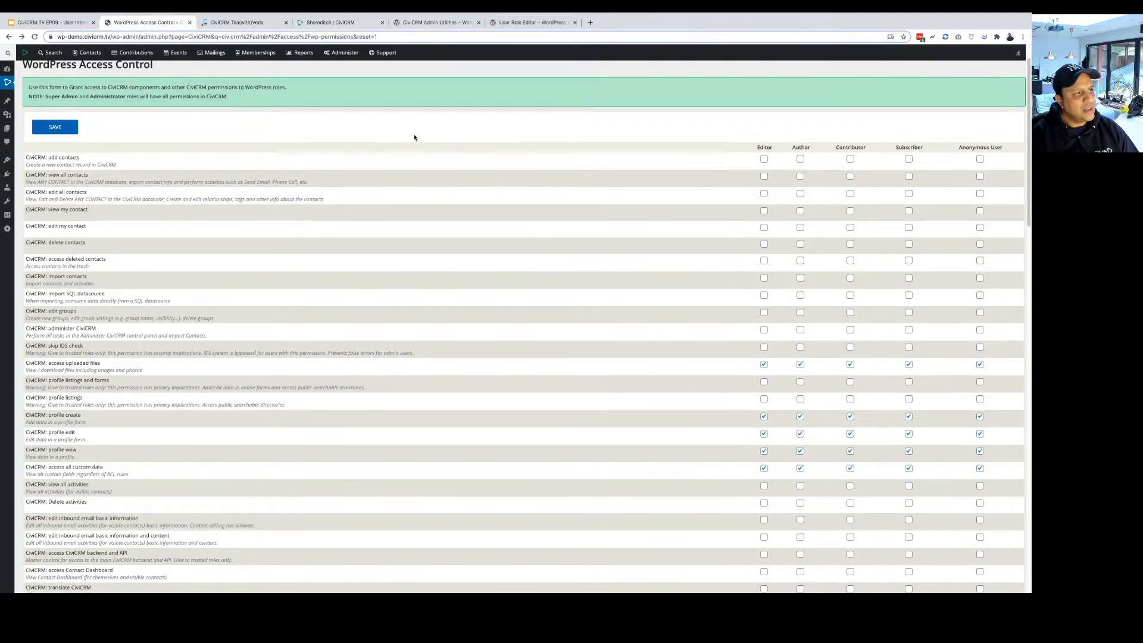
scroll(414, 138, "up", 2)
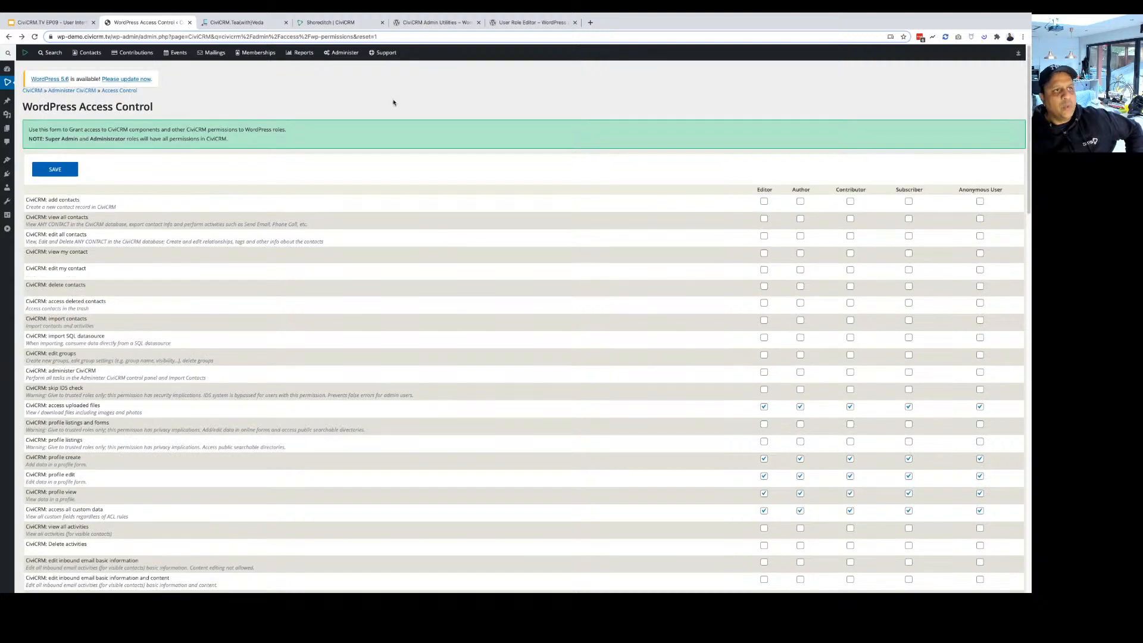
left_click(509, 24)
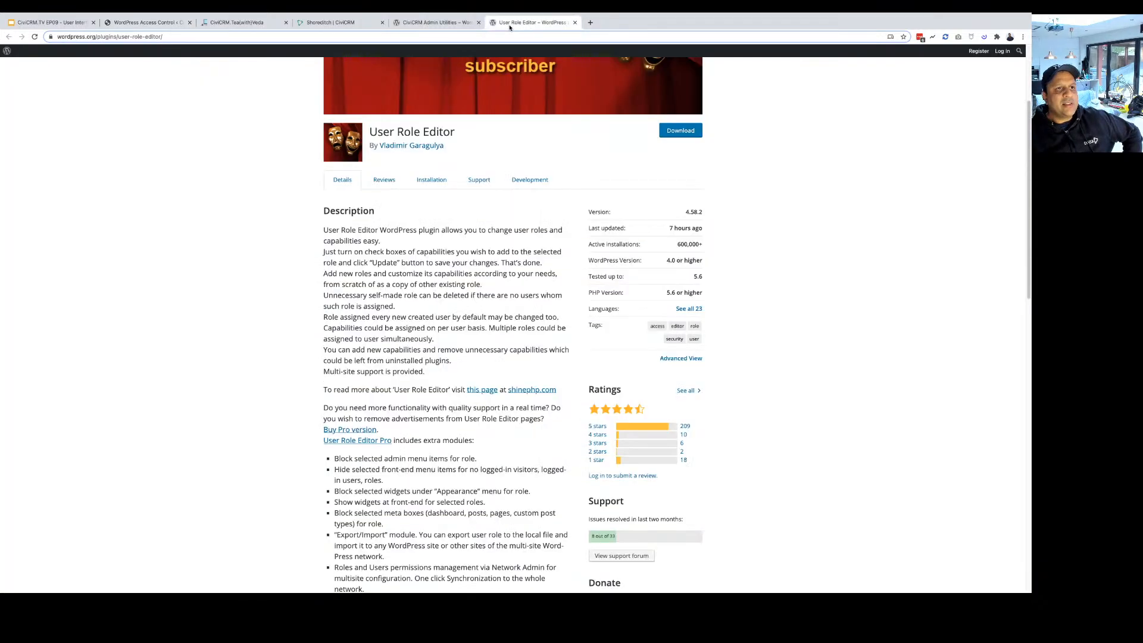
left_click(224, 24)
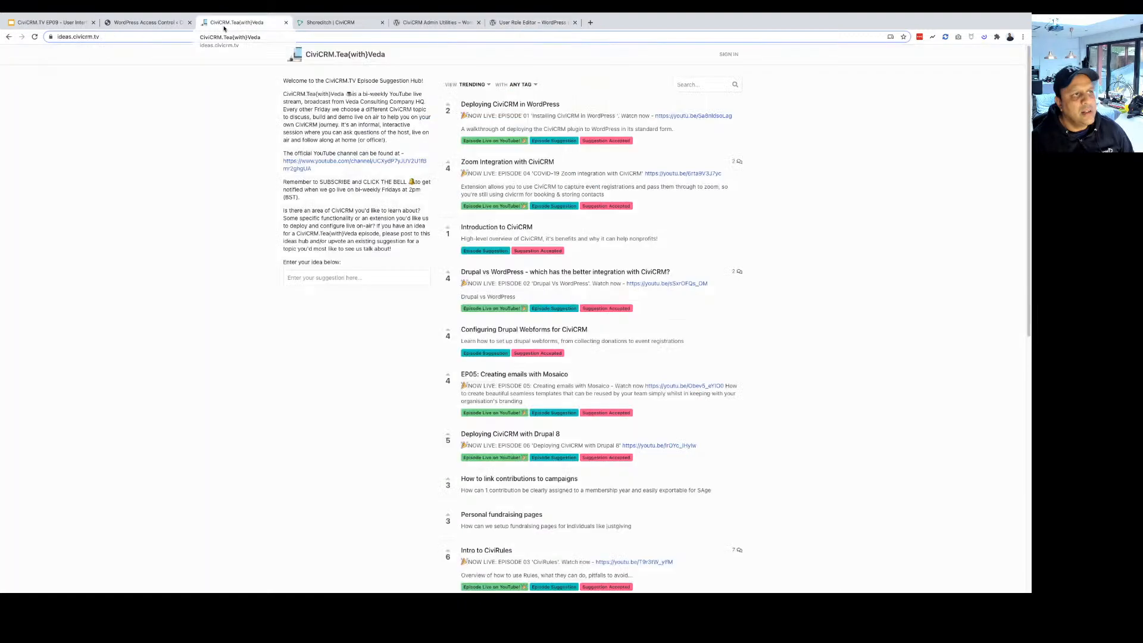
left_click(151, 23)
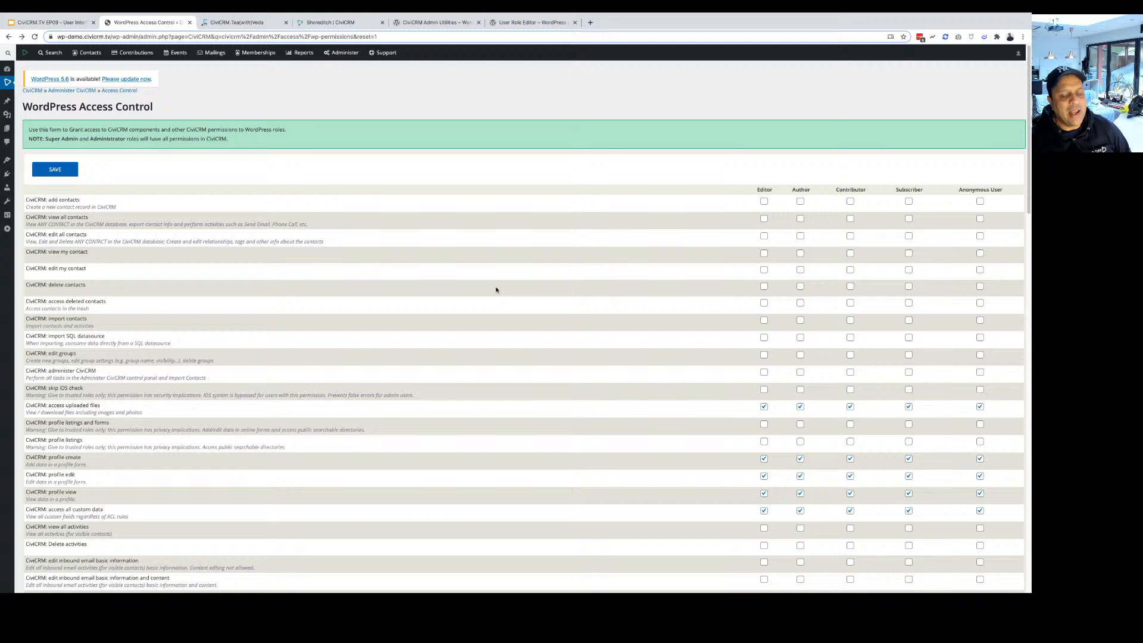
scroll(875, 272, "down", 3)
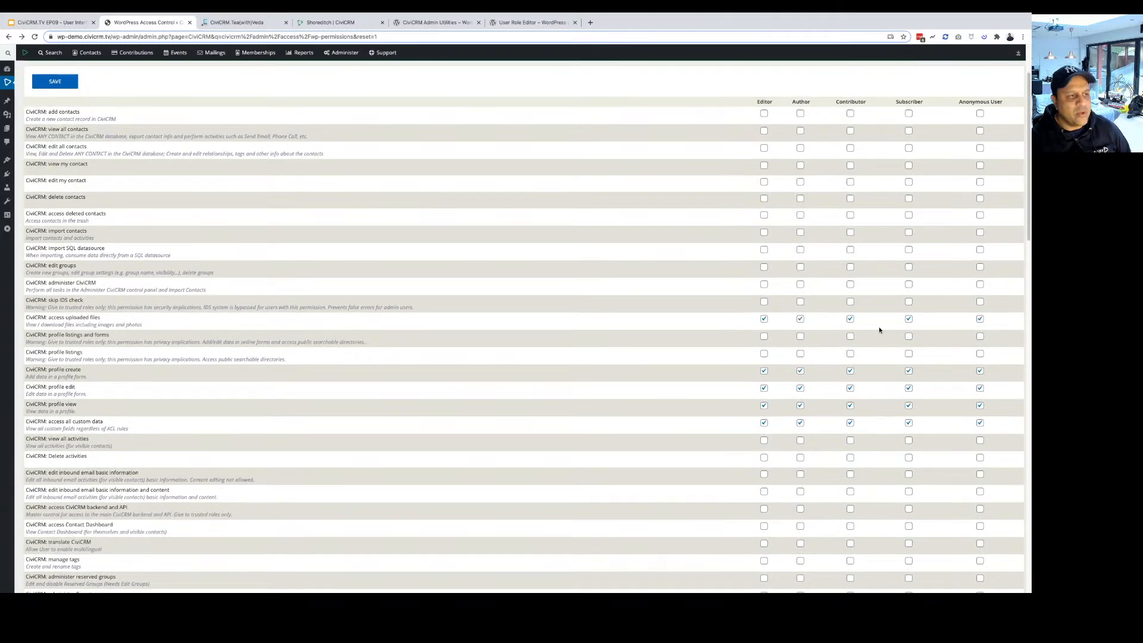
scroll(857, 396, "down", 1)
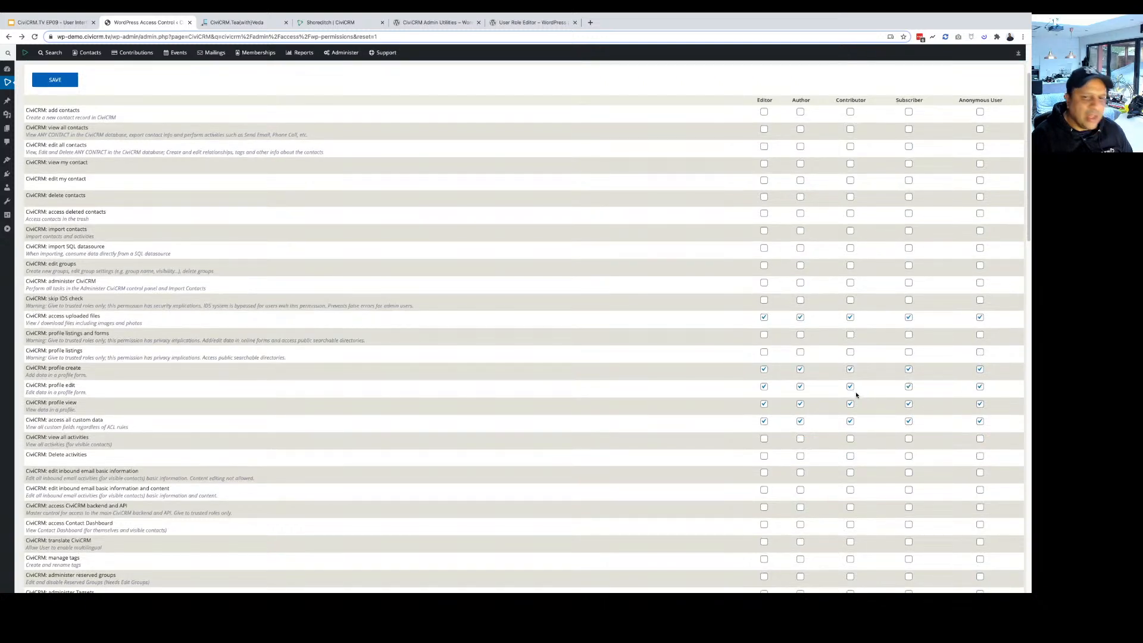
scroll(857, 396, "down", 1)
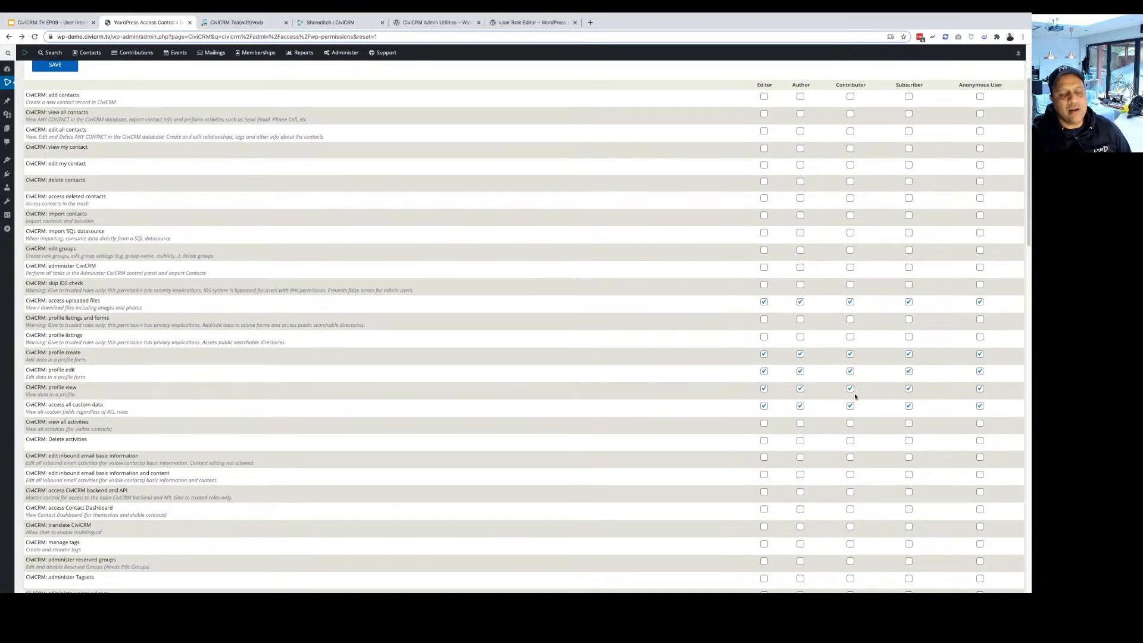
scroll(855, 397, "down", 3)
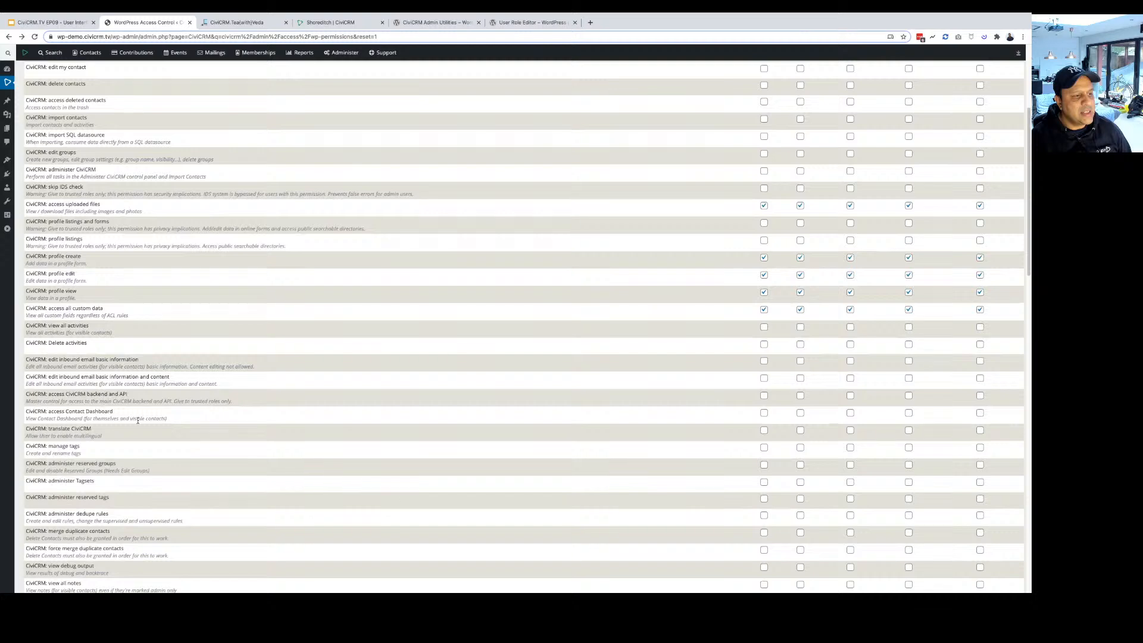
scroll(137, 420, "down", 4)
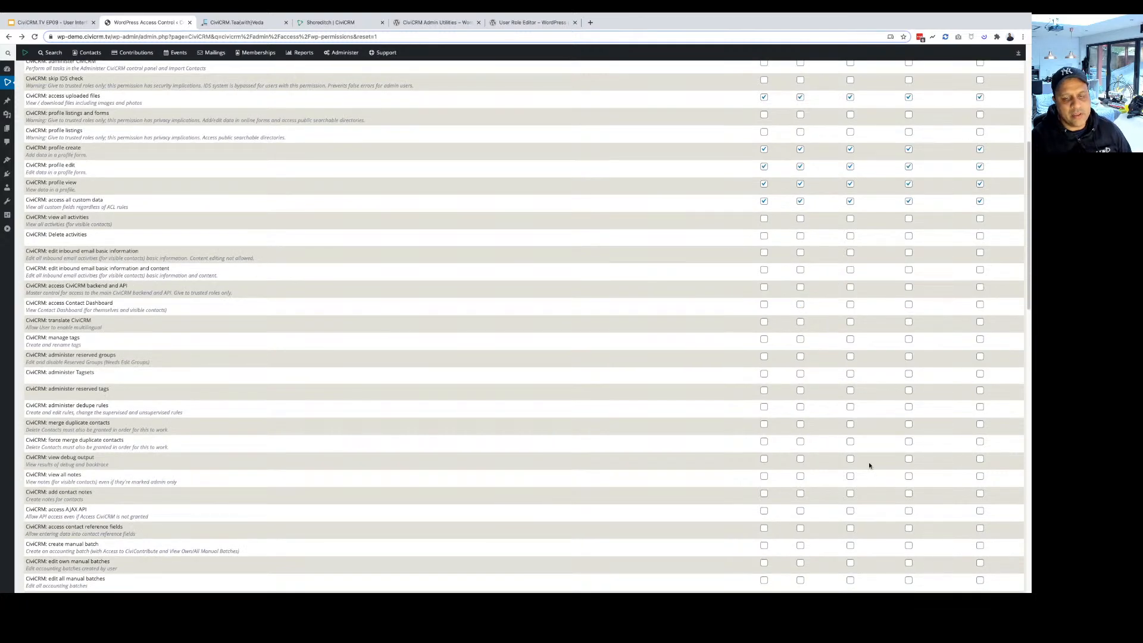
scroll(870, 466, "down", 8)
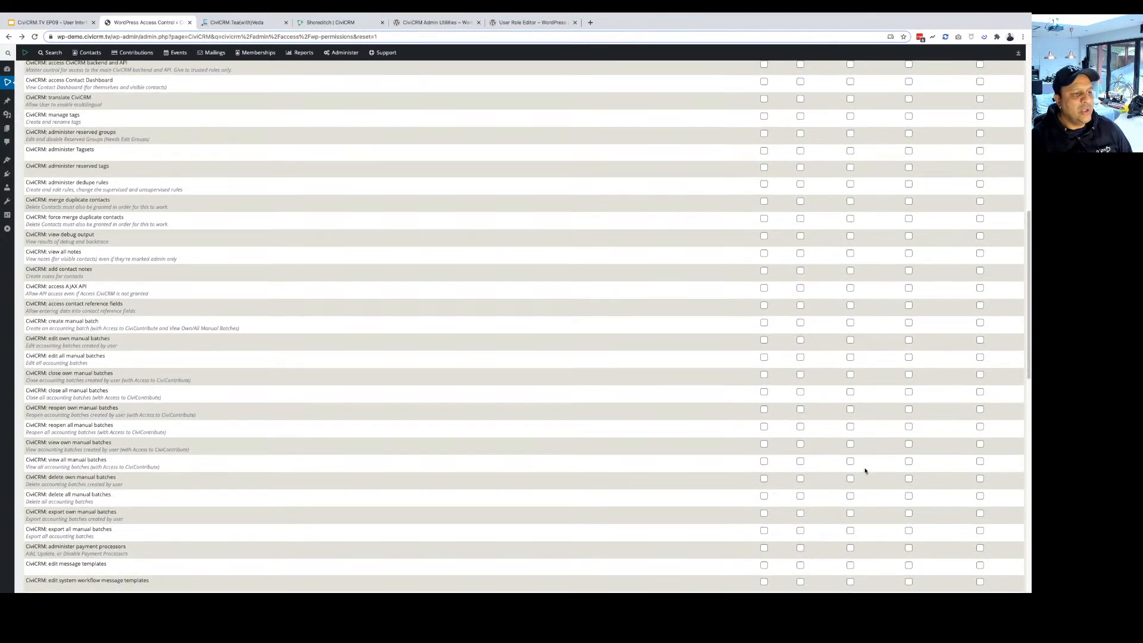
scroll(865, 471, "down", 4)
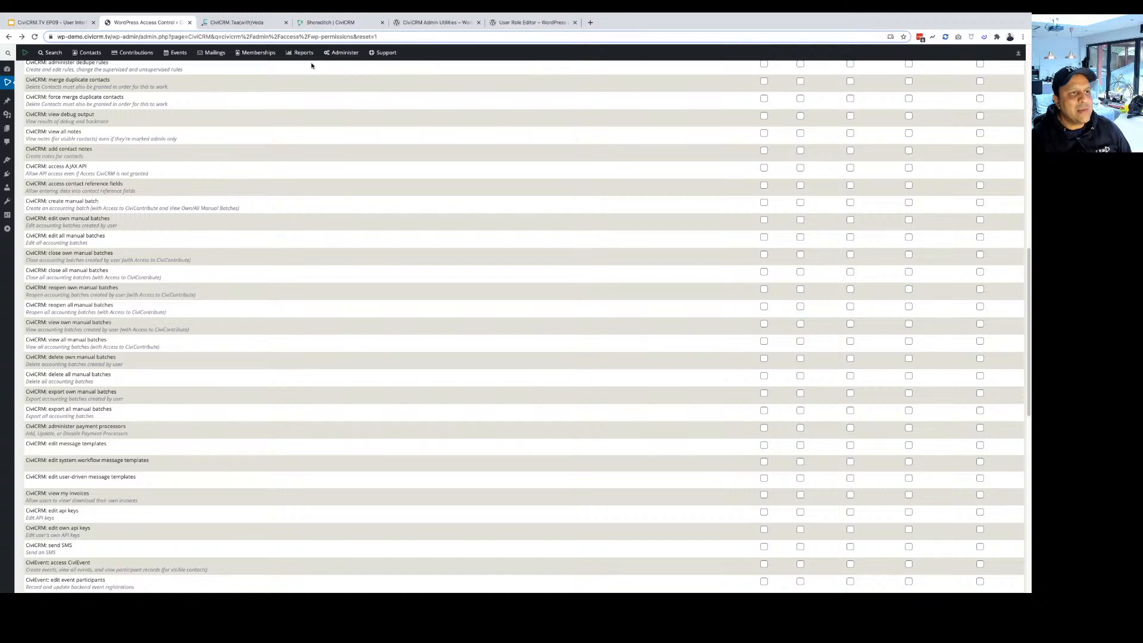
left_click(344, 53)
mouse_move(349, 85)
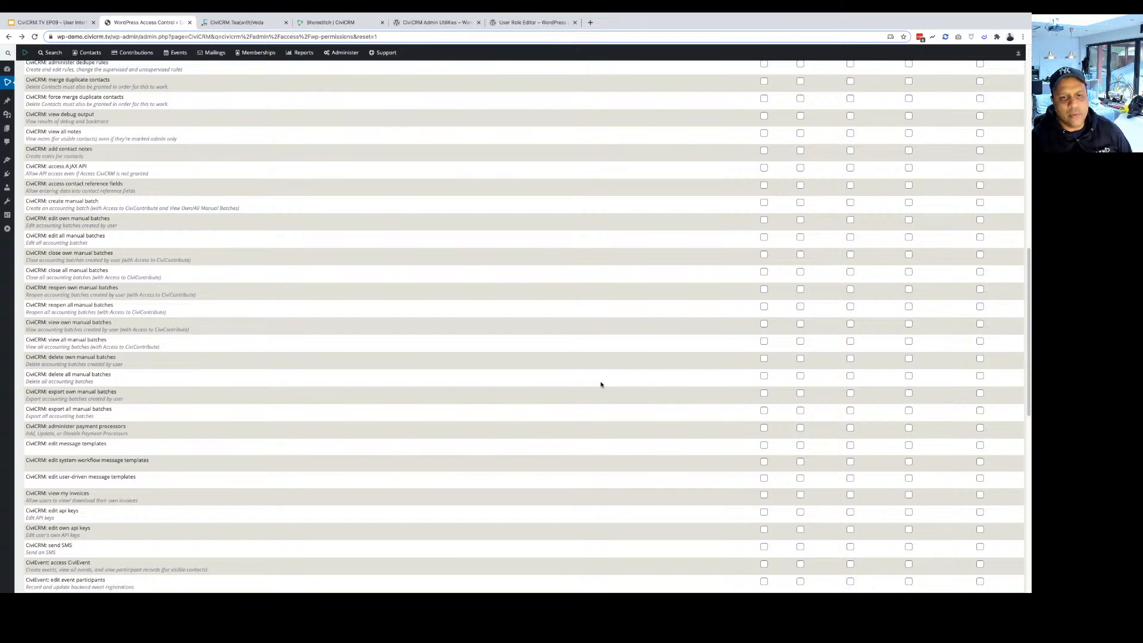
scroll(601, 385, "down", 2)
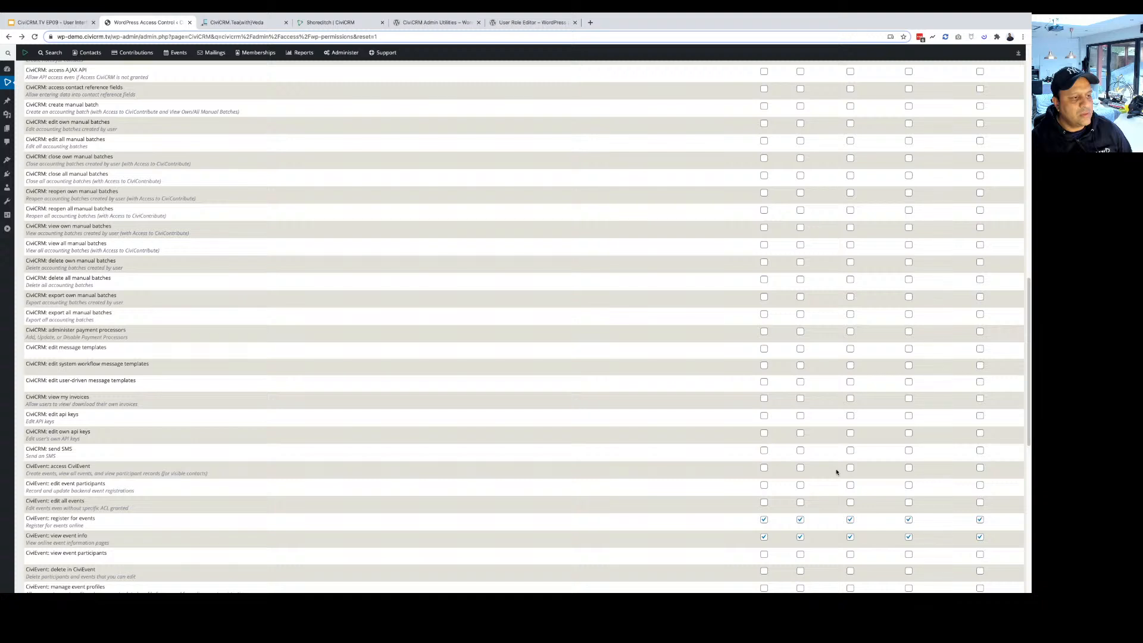
scroll(837, 471, "down", 5)
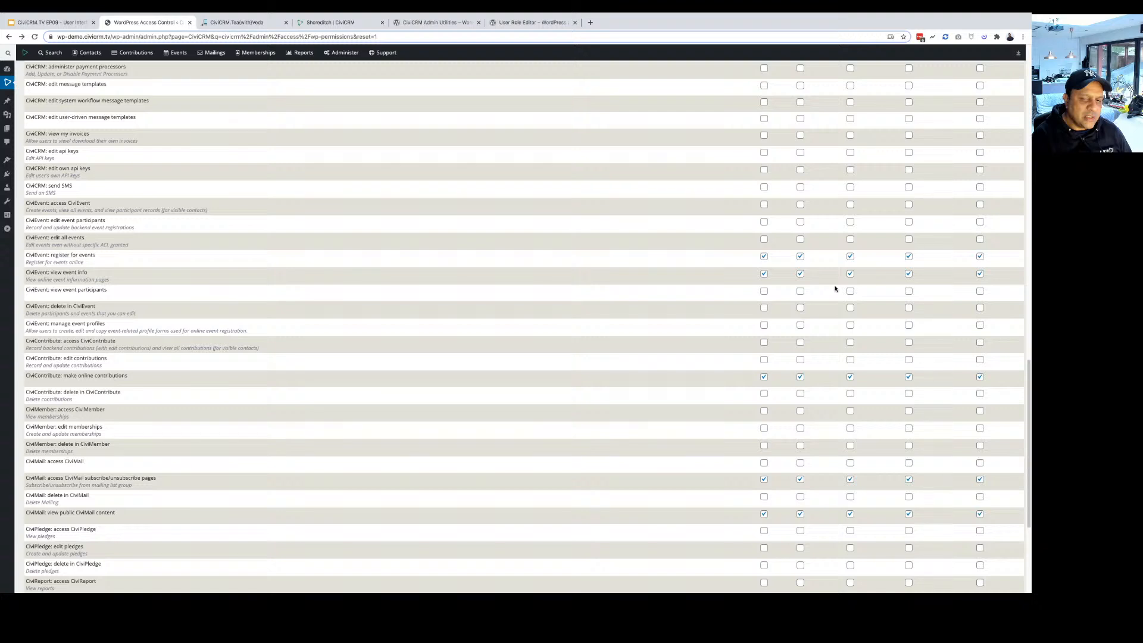
scroll(835, 289, "down", 1)
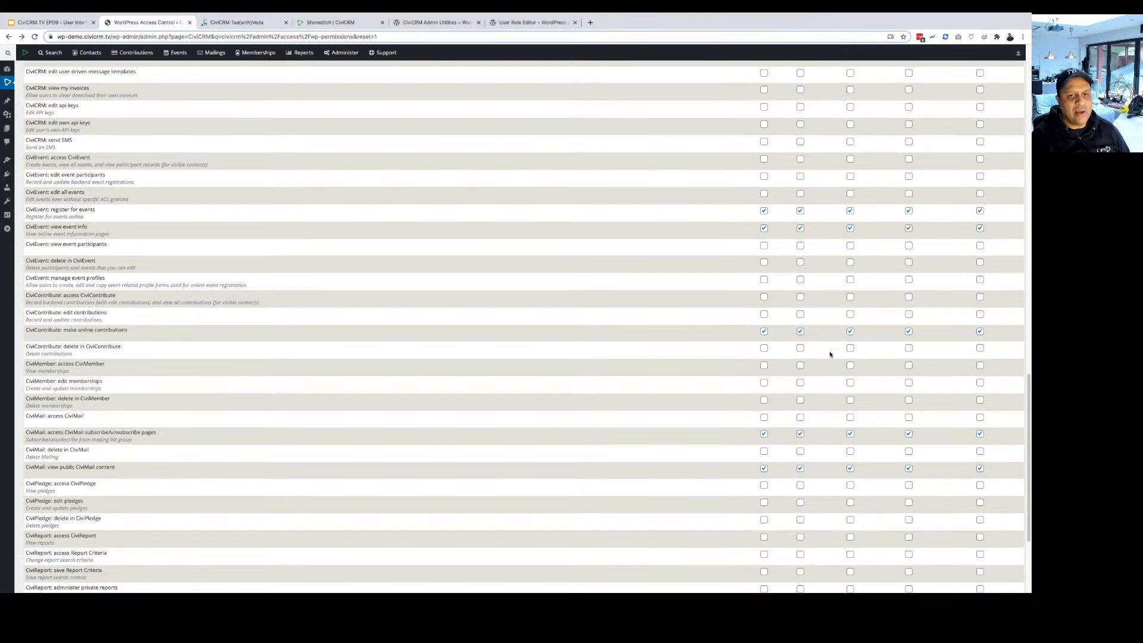
scroll(830, 353, "down", 1)
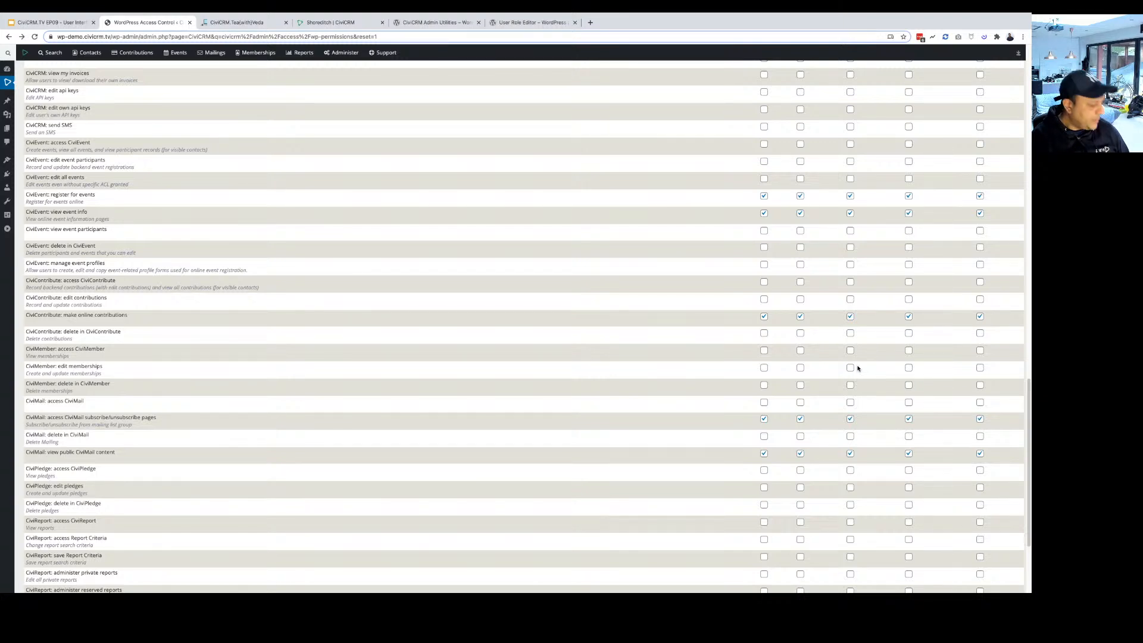
scroll(857, 368, "down", 1)
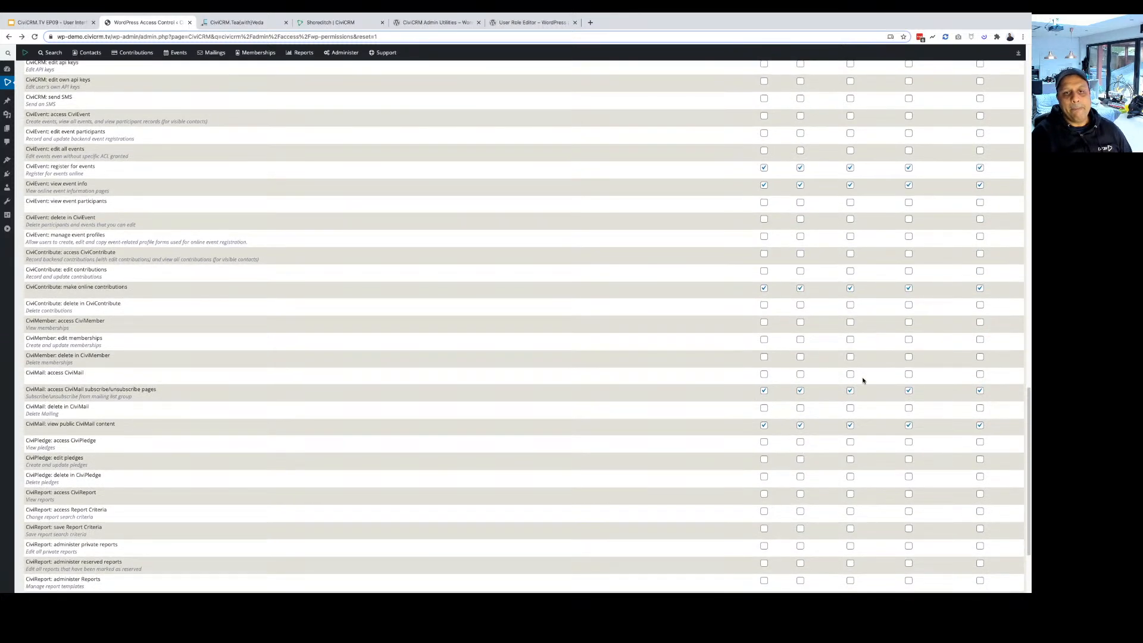
scroll(861, 384, "down", 3)
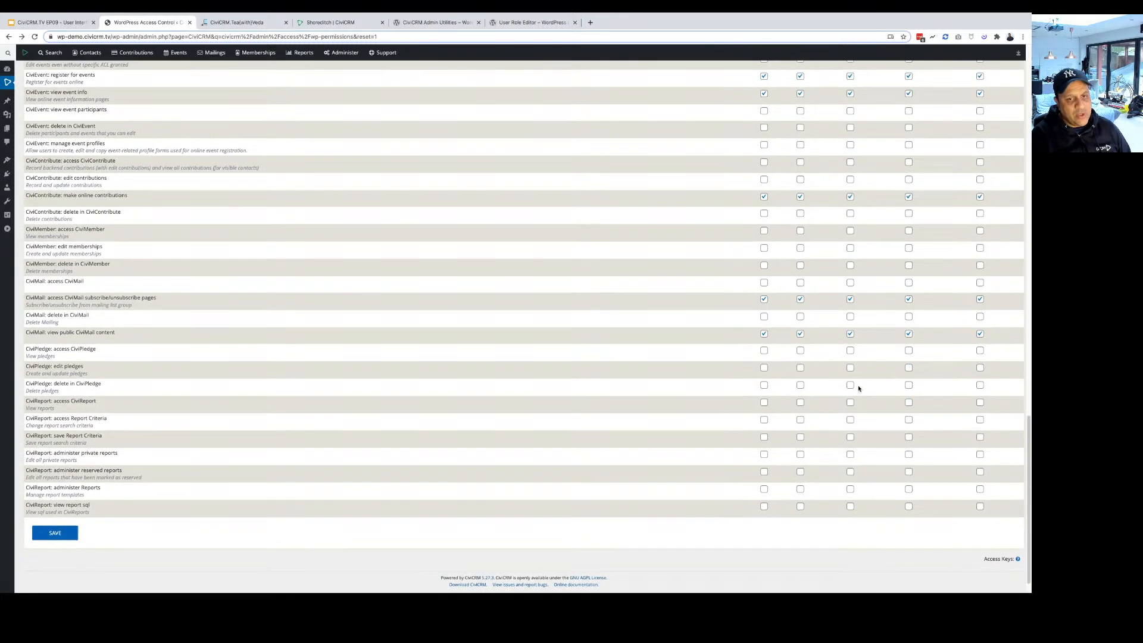
scroll(859, 388, "up", 20)
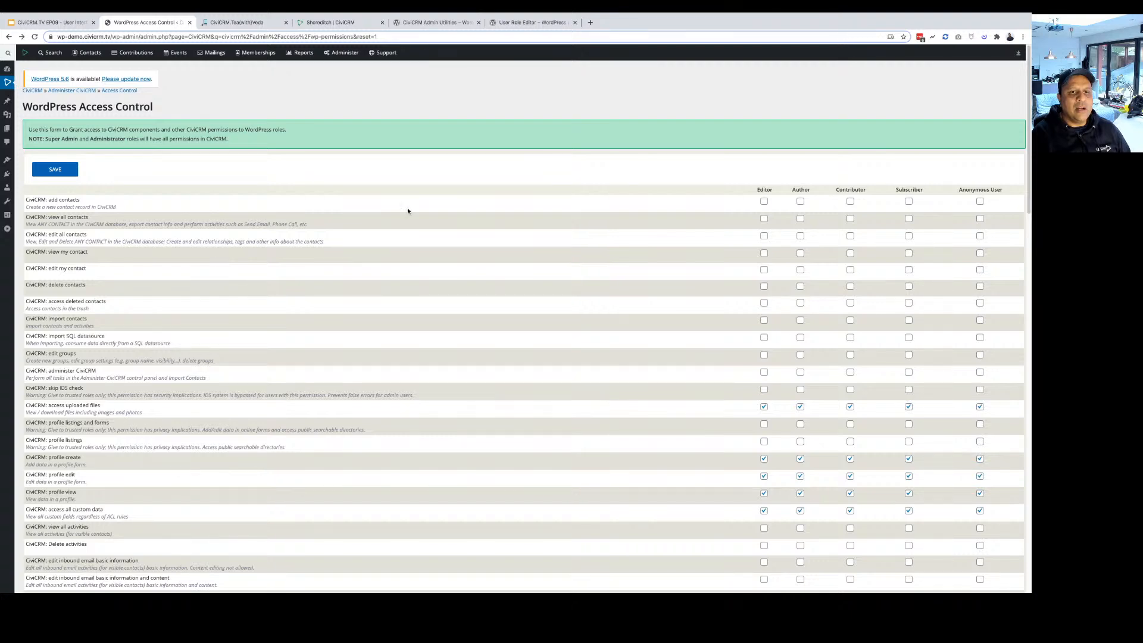
scroll(405, 221, "down", 10)
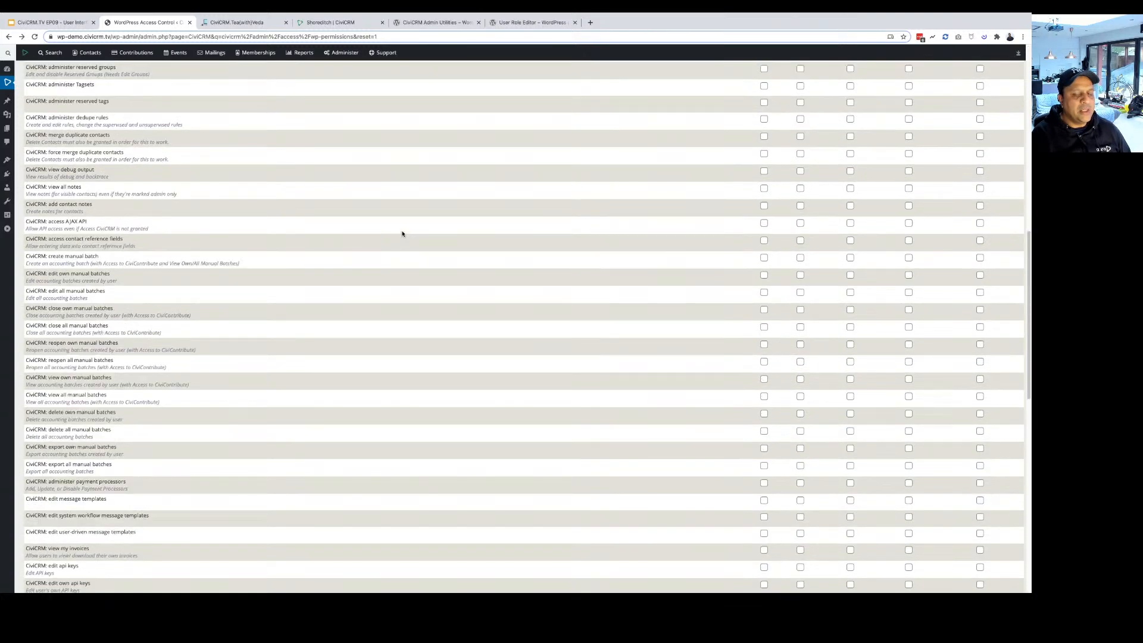
scroll(403, 234, "up", 15)
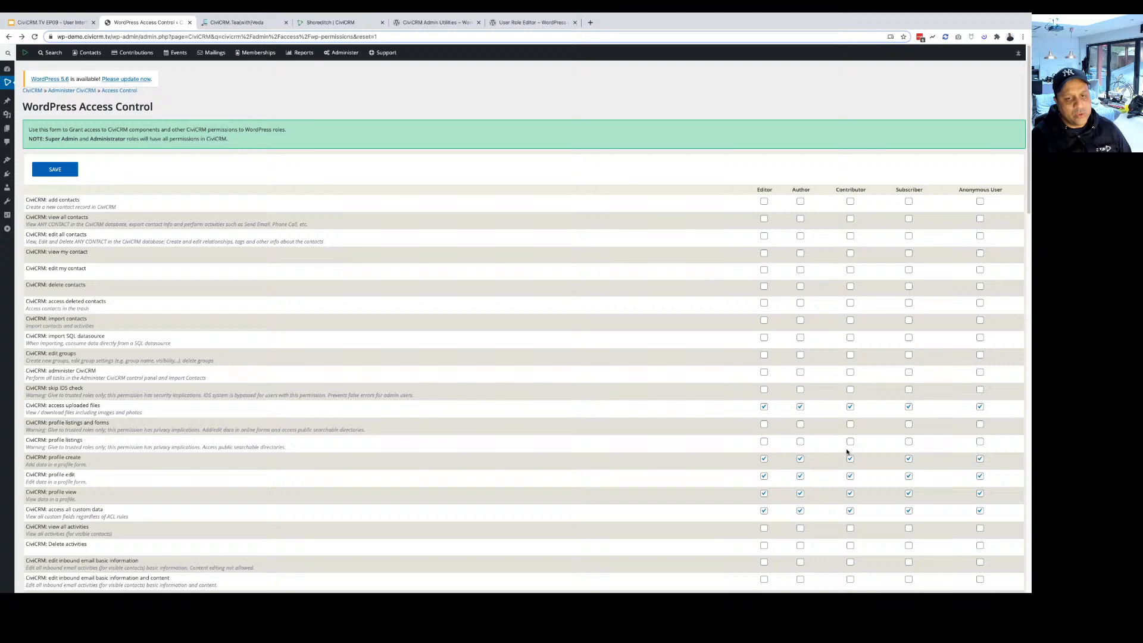
scroll(671, 383, "down", 15)
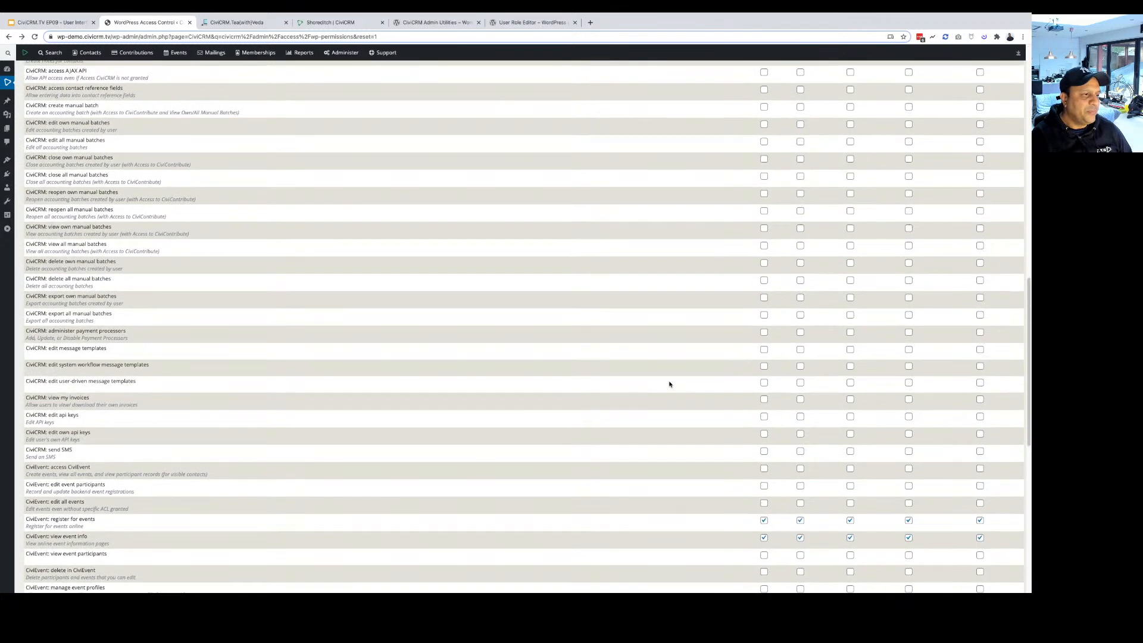
scroll(670, 384, "up", 12)
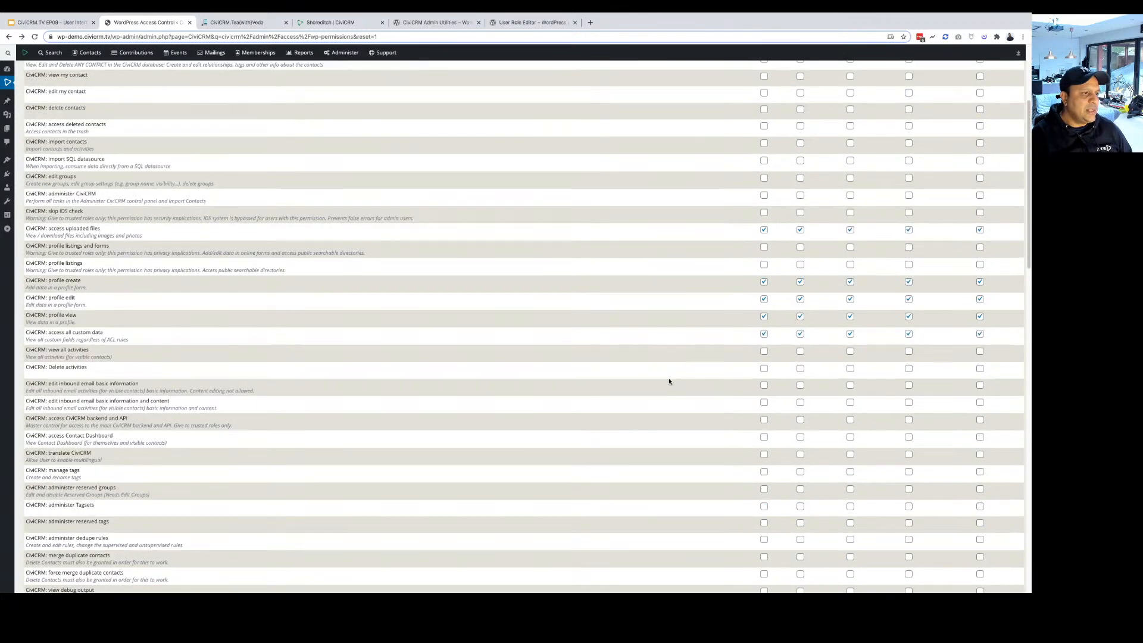
scroll(669, 381, "up", 2)
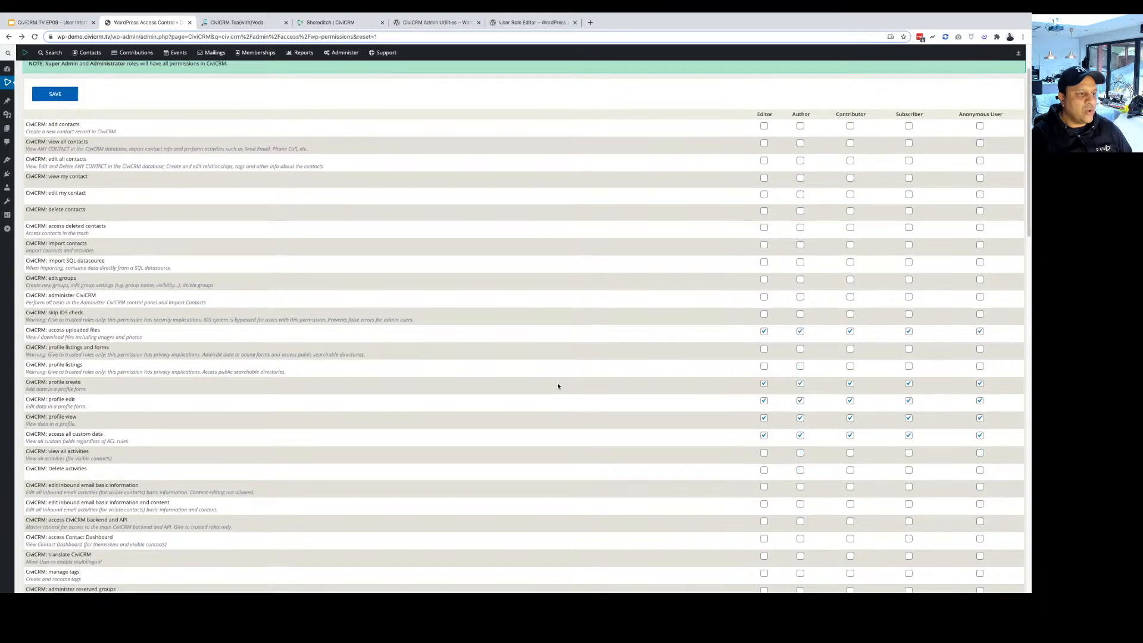
scroll(558, 386, "down", 1)
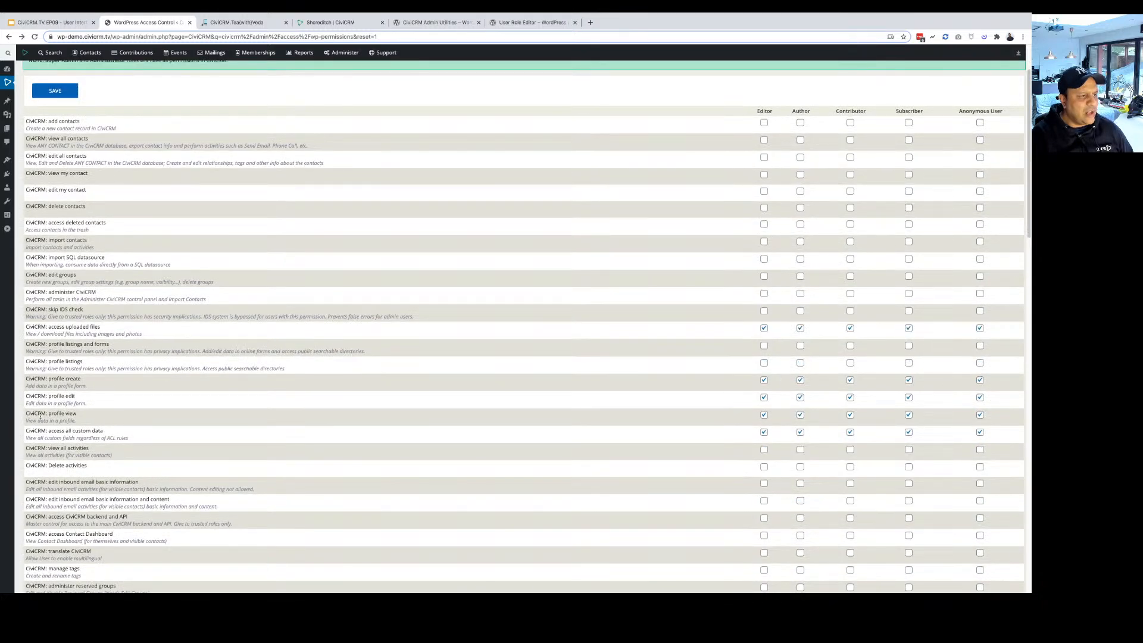
scroll(40, 416, "down", 3)
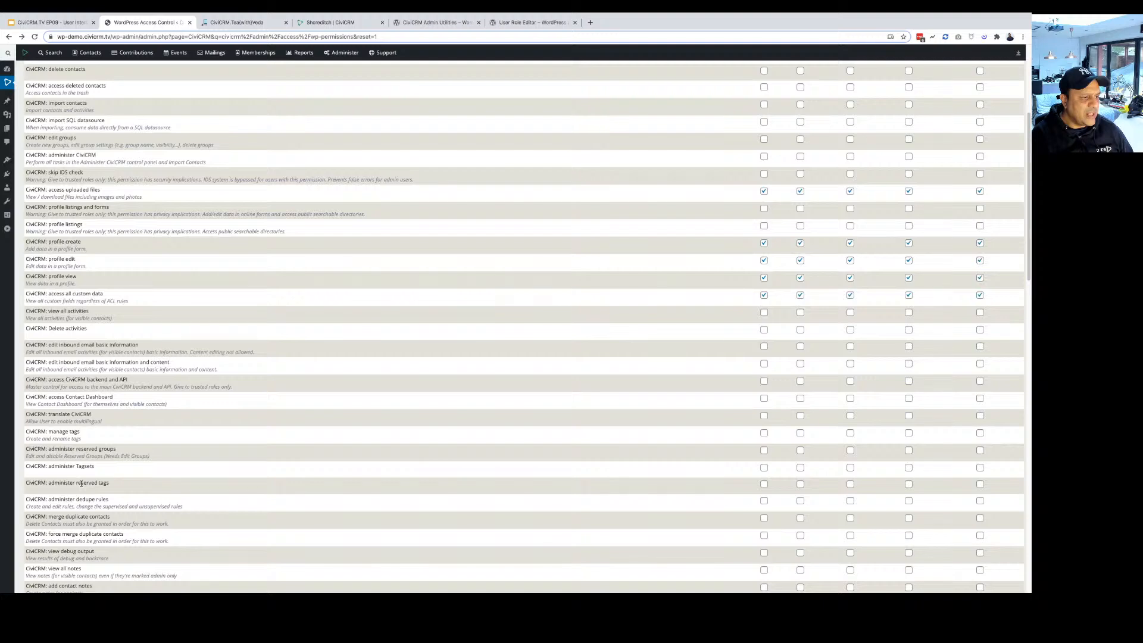
scroll(81, 483, "down", 10)
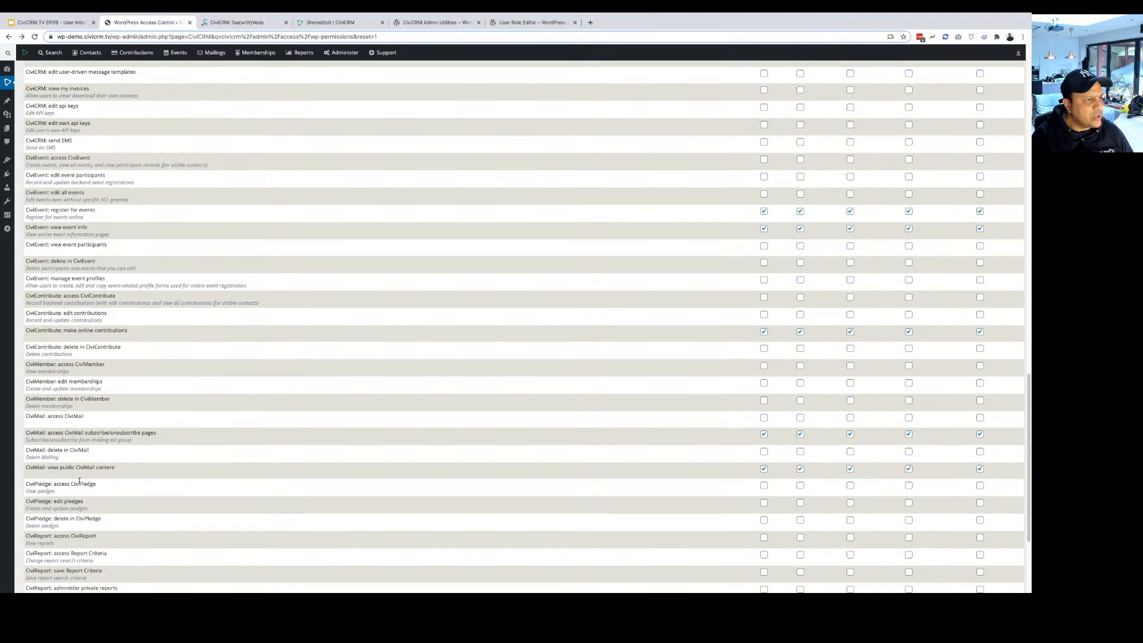
scroll(79, 481, "up", 1)
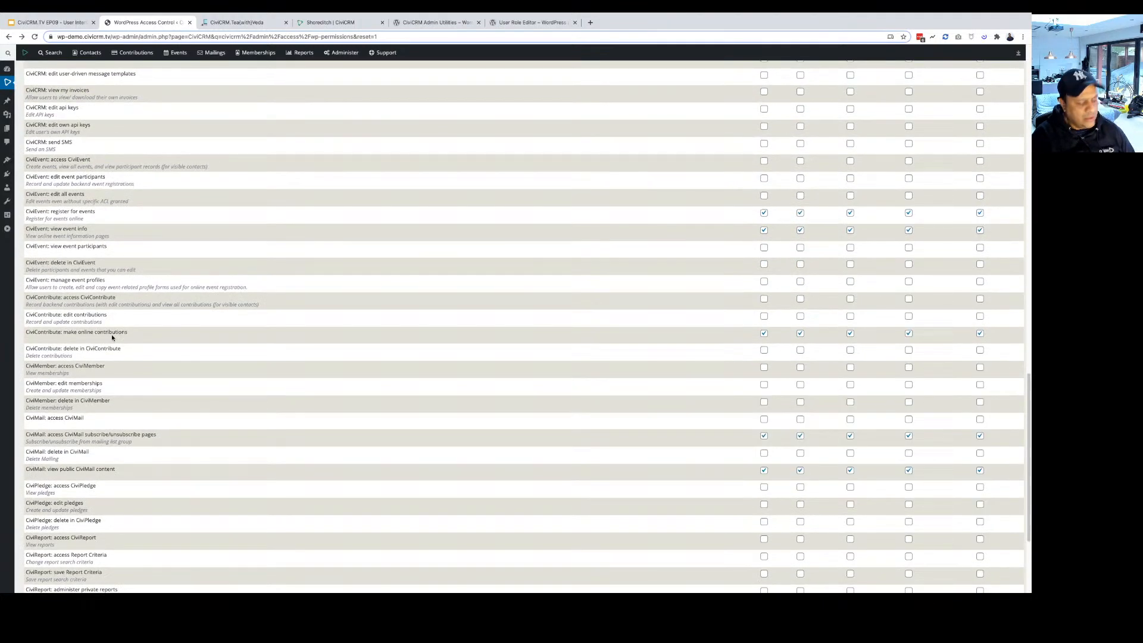
key("ctrl+plus")
key("ctrl+plus")
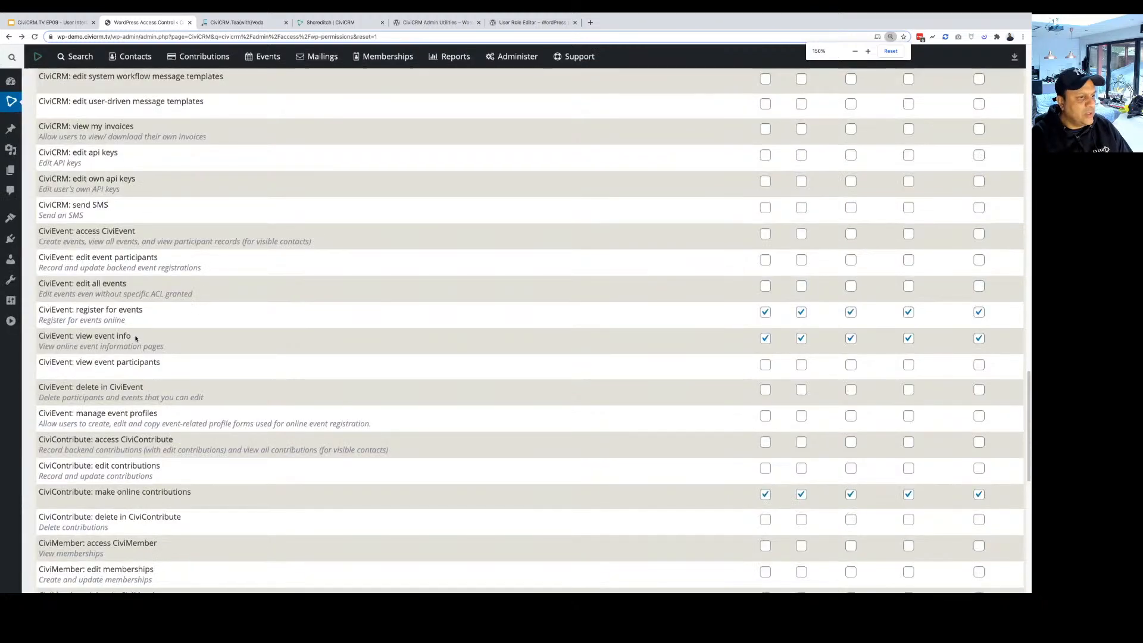
scroll(64, 447, "down", 1)
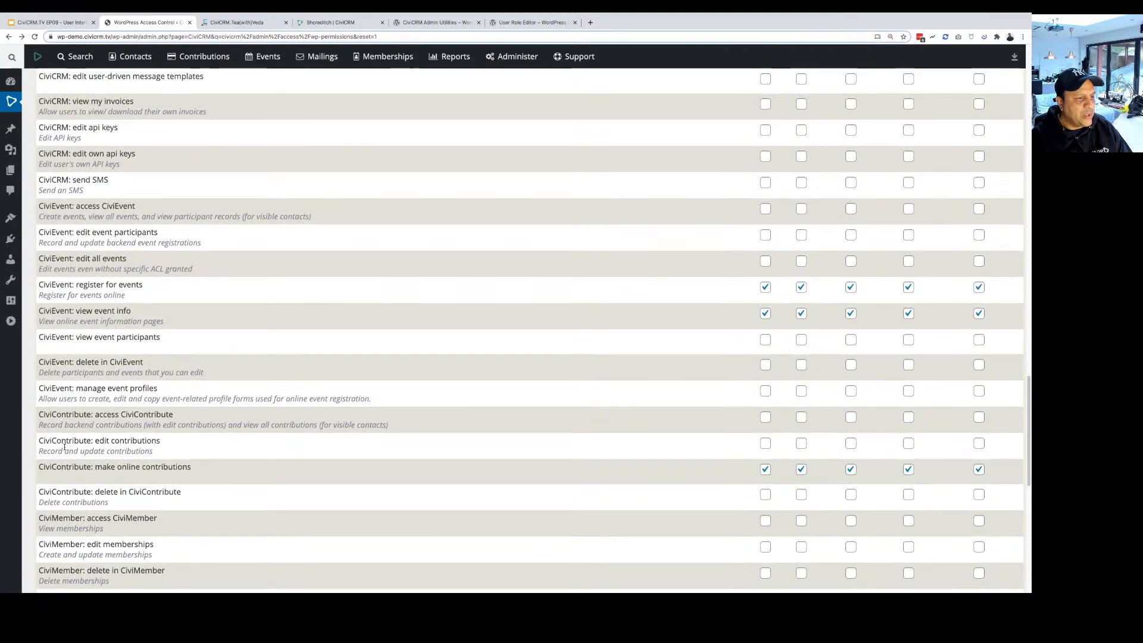
scroll(64, 446, "down", 2)
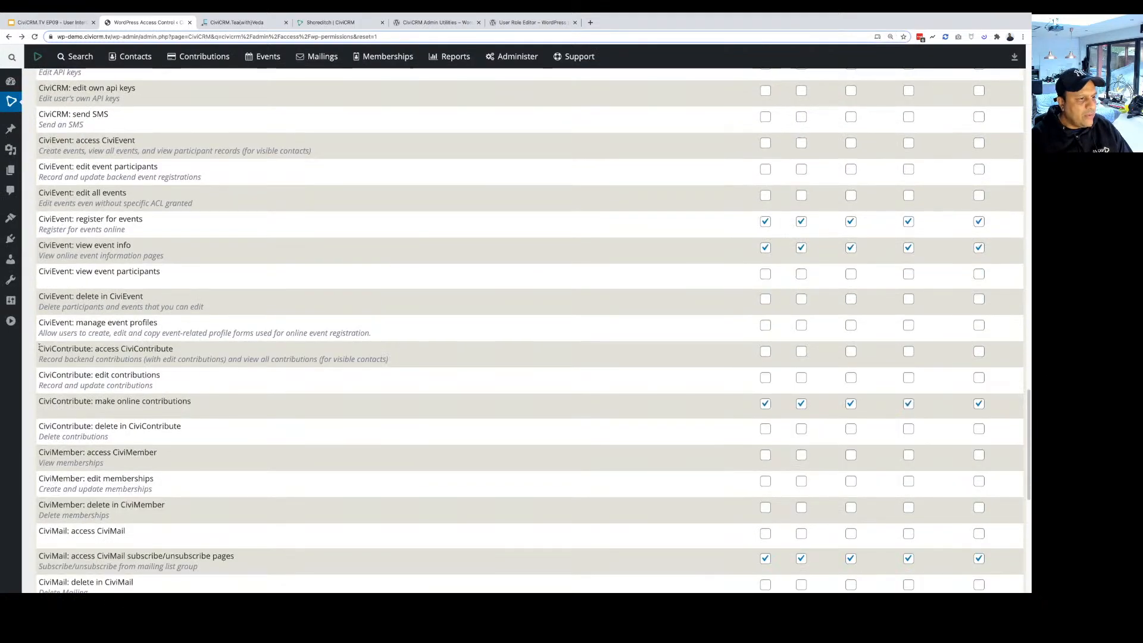
left_click_drag(40, 348, 191, 434)
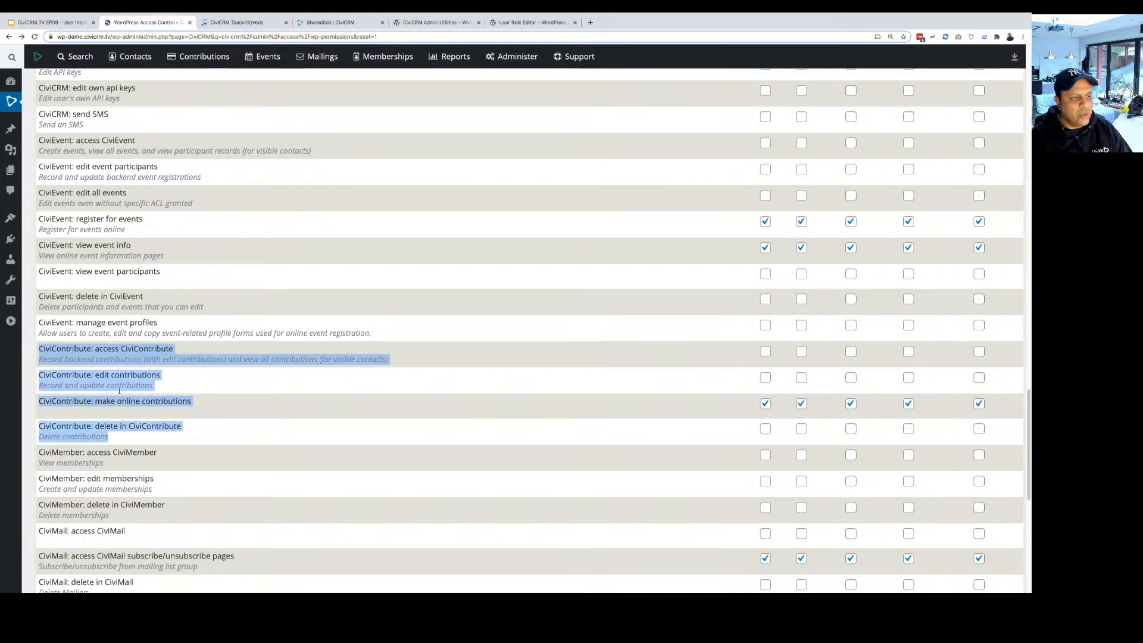
scroll(119, 391, "down", 1)
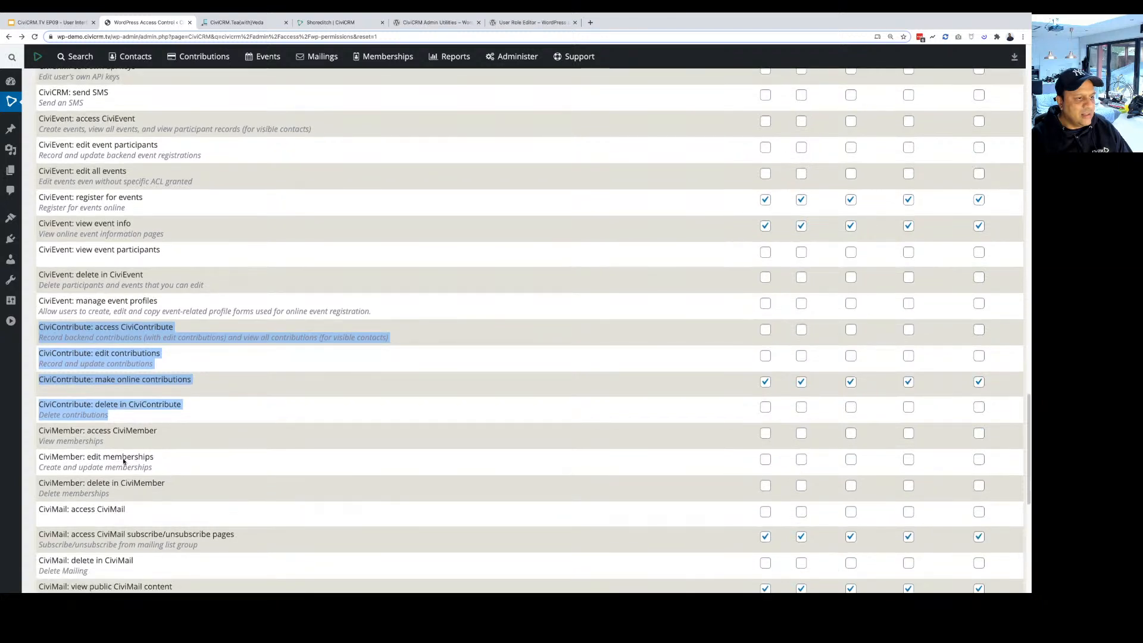
scroll(124, 461, "down", 3)
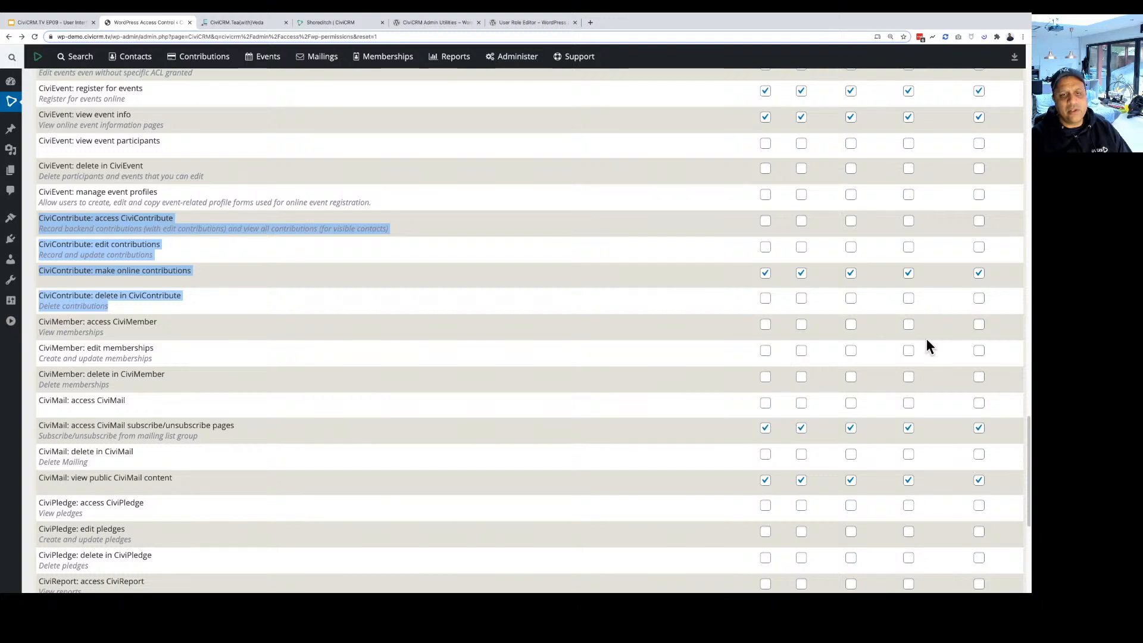
scroll(927, 347, "down", 1)
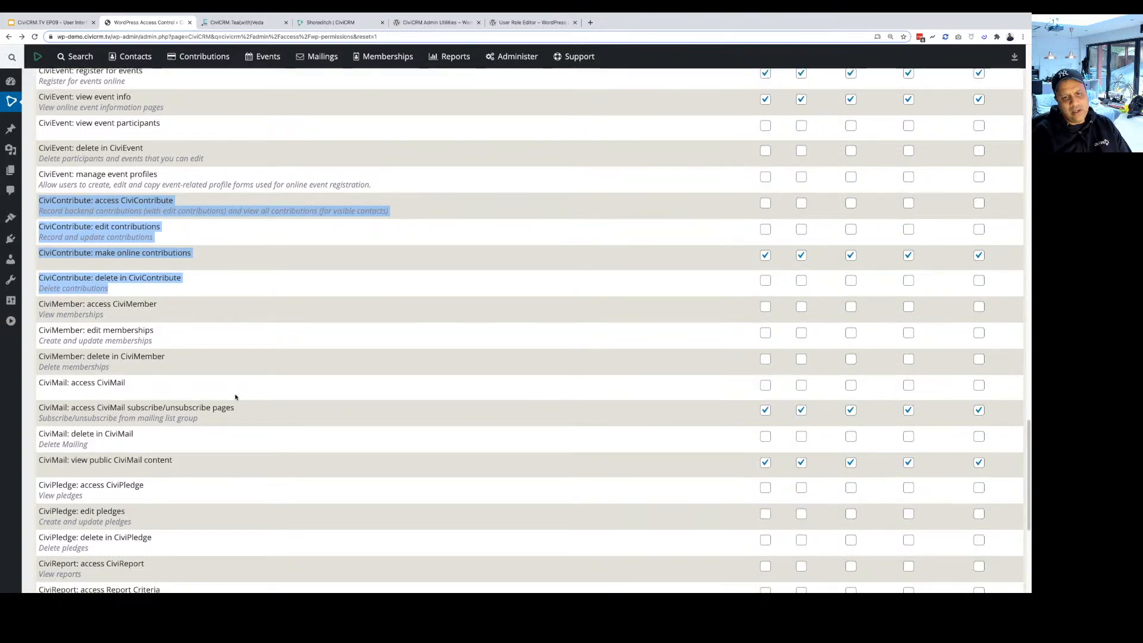
scroll(235, 397, "up", 20)
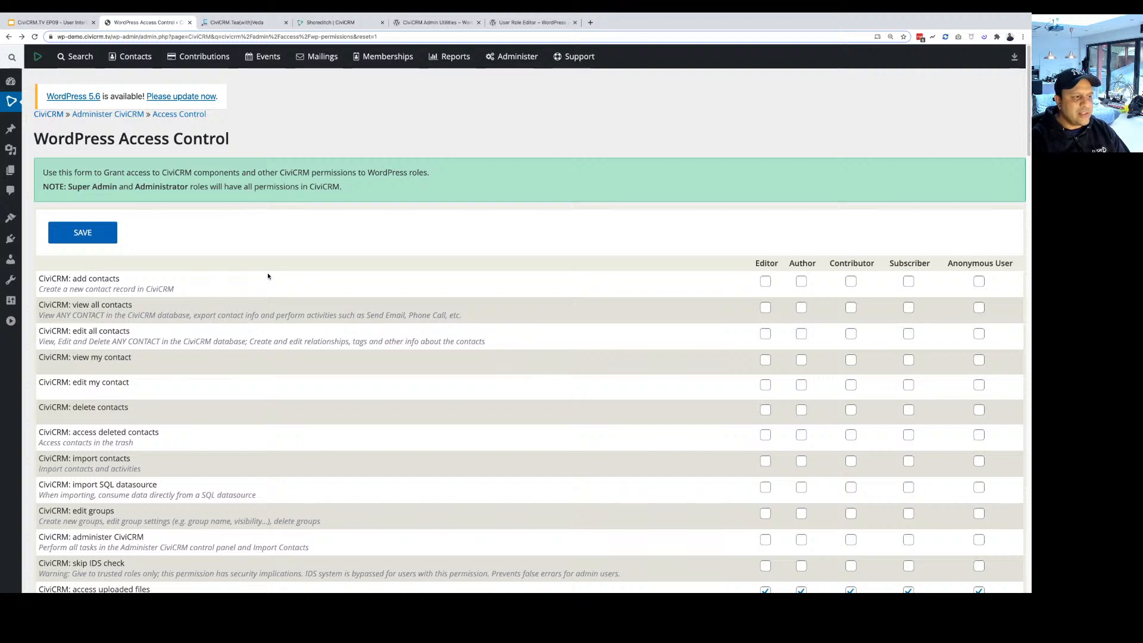
Return to the Access Control overview and open '1. Manage Roles' to list the ACL roles.
mouse_move(525, 58)
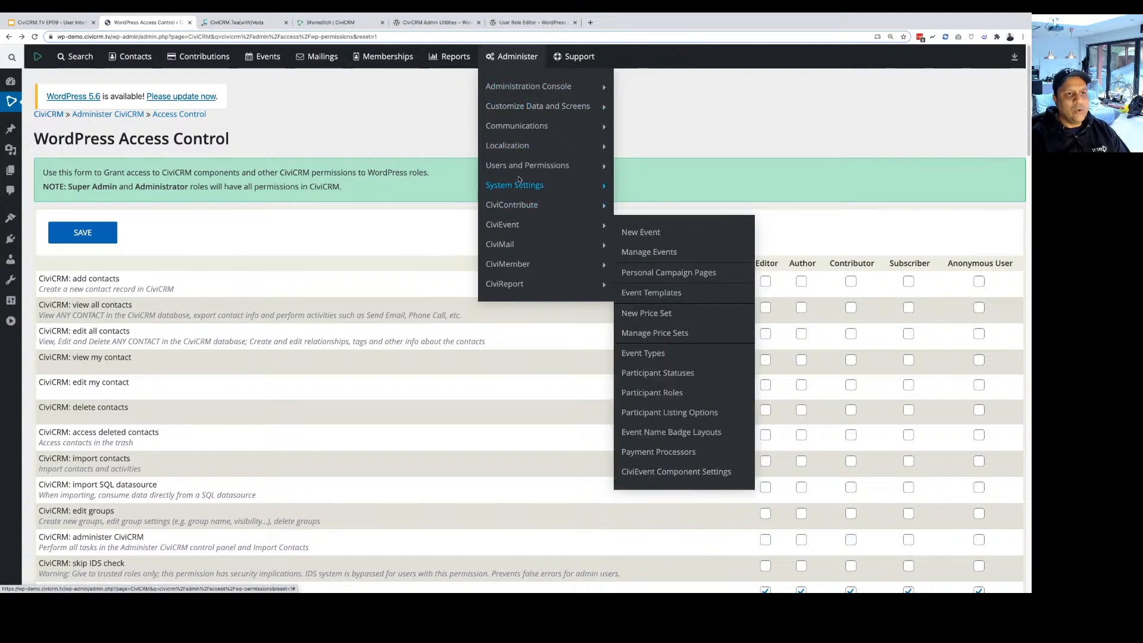
key("super+Left")
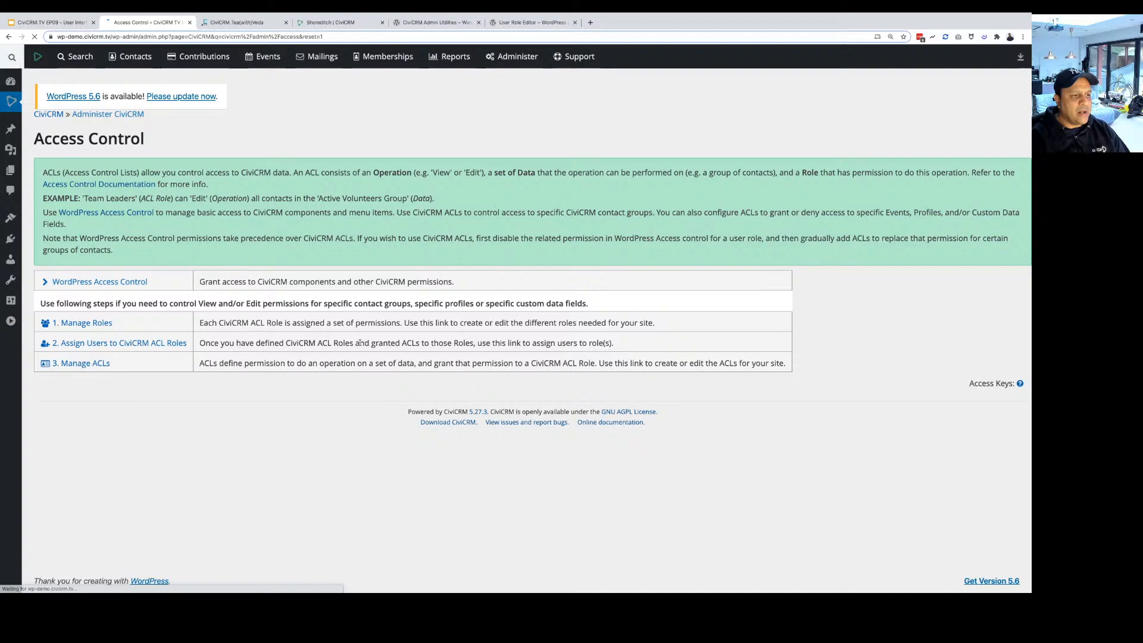
left_click(89, 326)
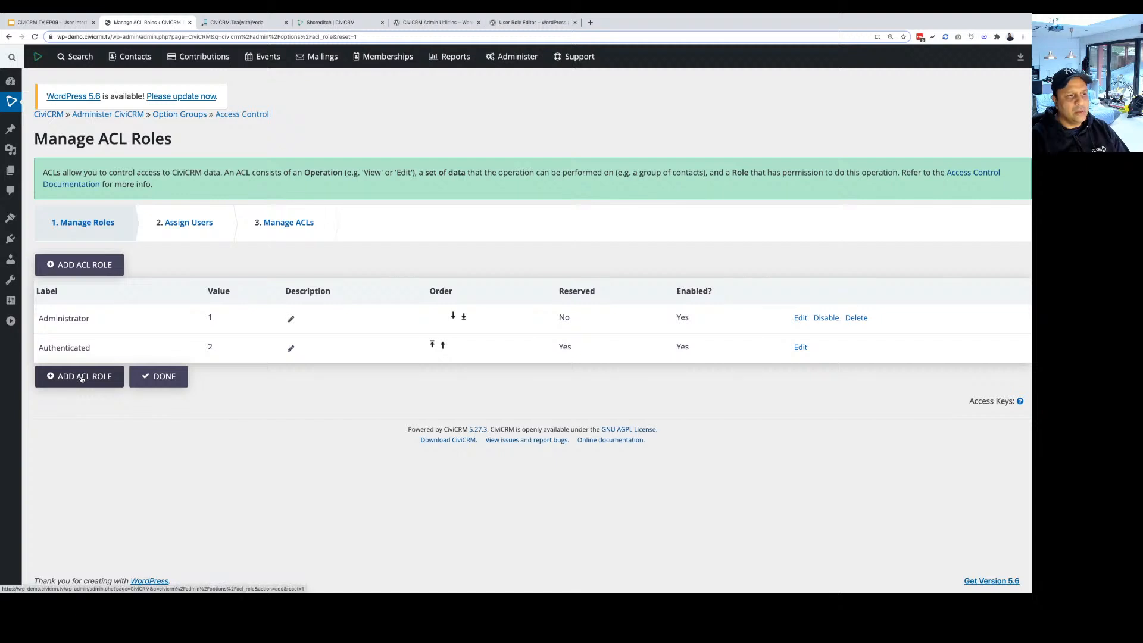
Create and save a new ACL role labelled 'UK User', then move to '2. Assign Users'.
left_click(92, 263)
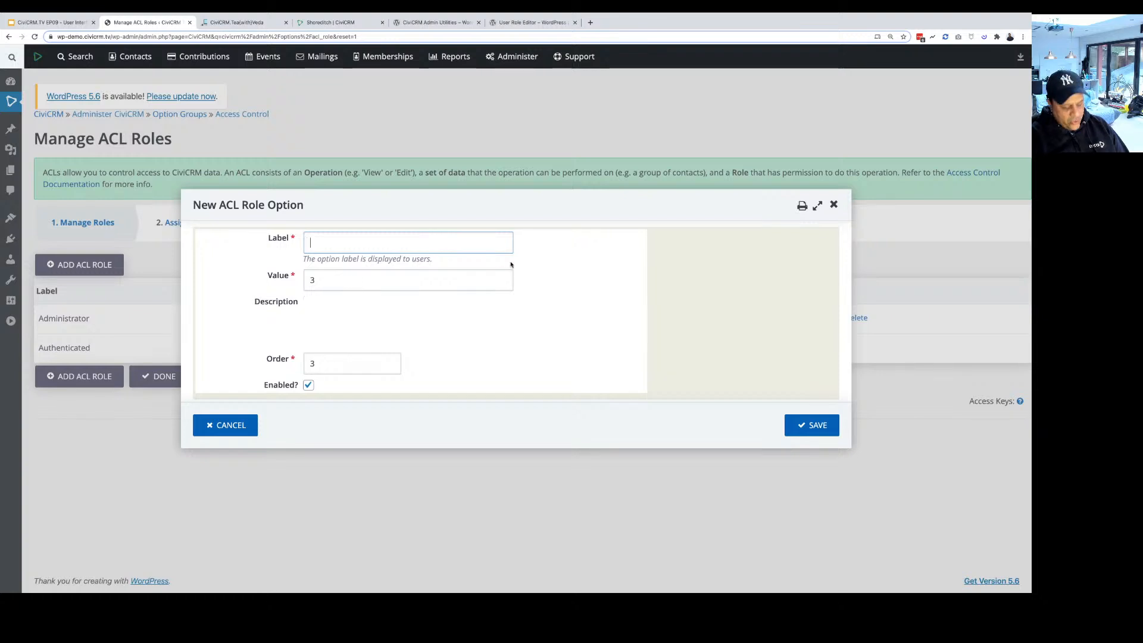
type("U")
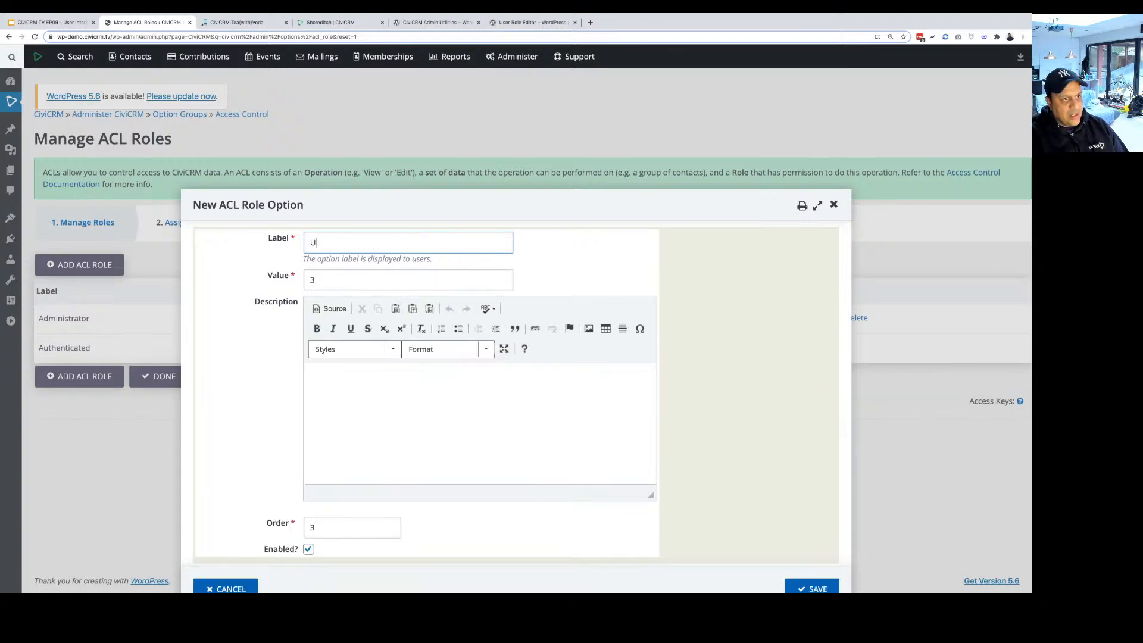
type("K Userr")
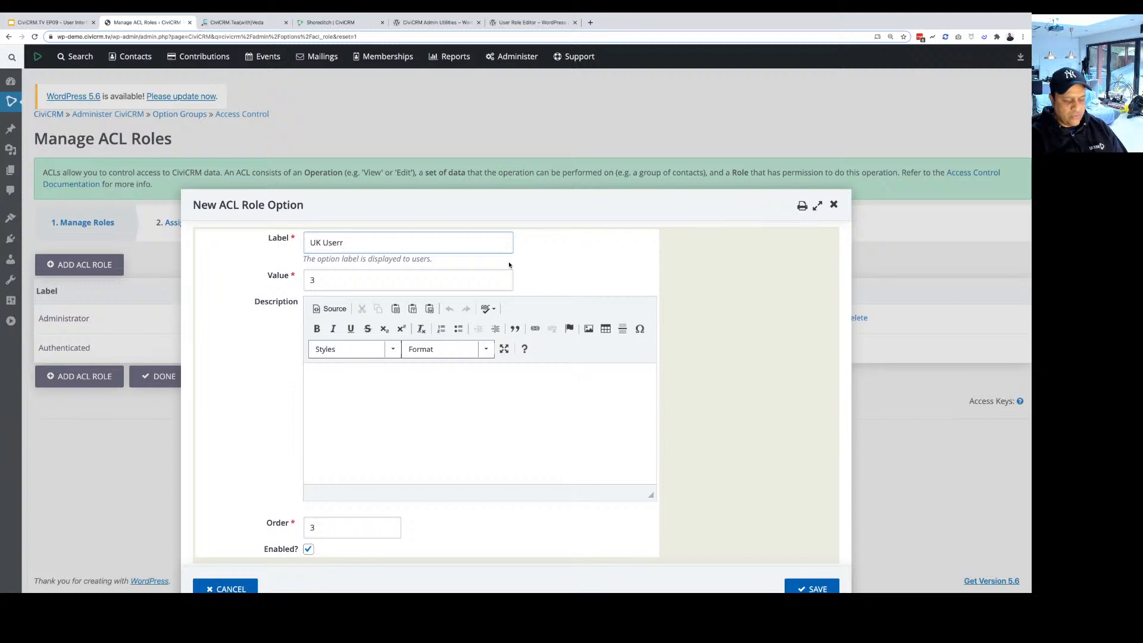
key("BackSpace")
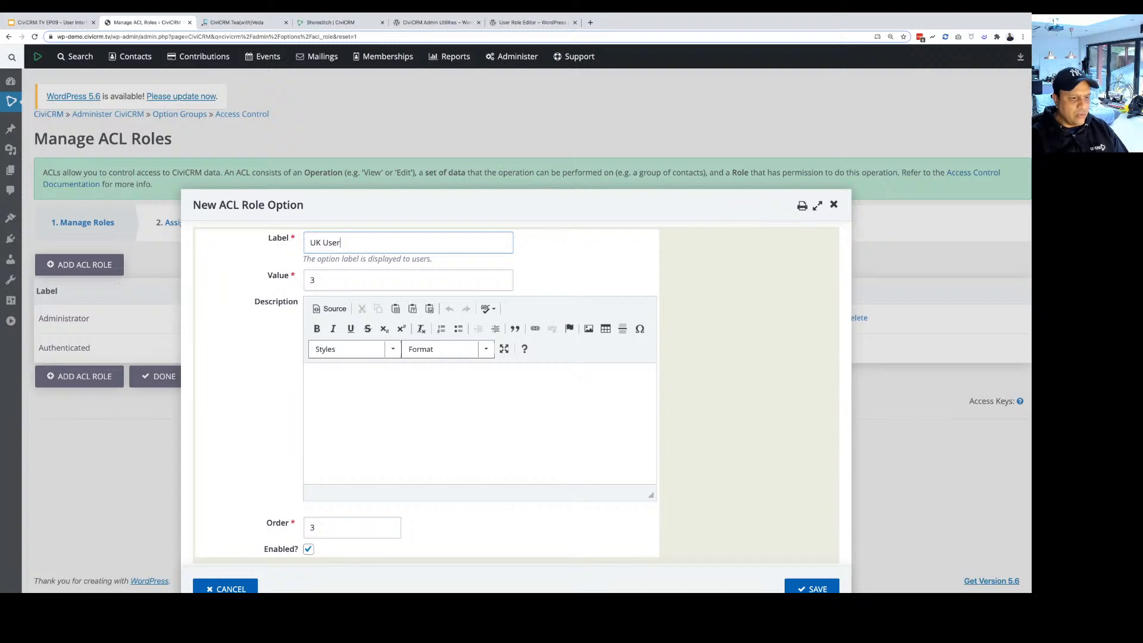
key("Return")
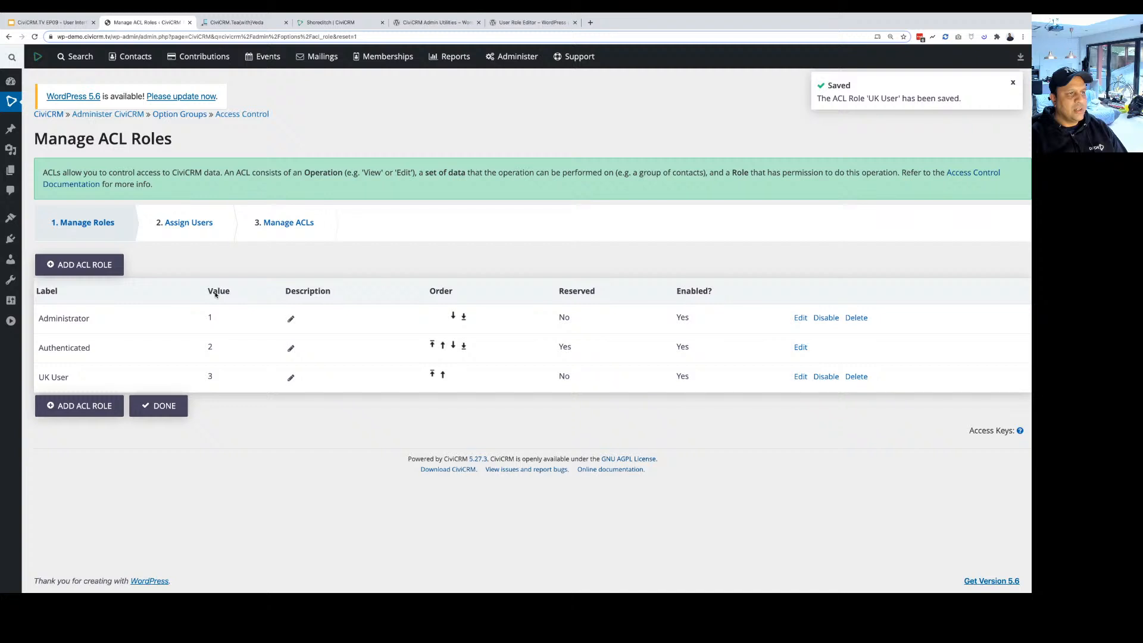
left_click(186, 222)
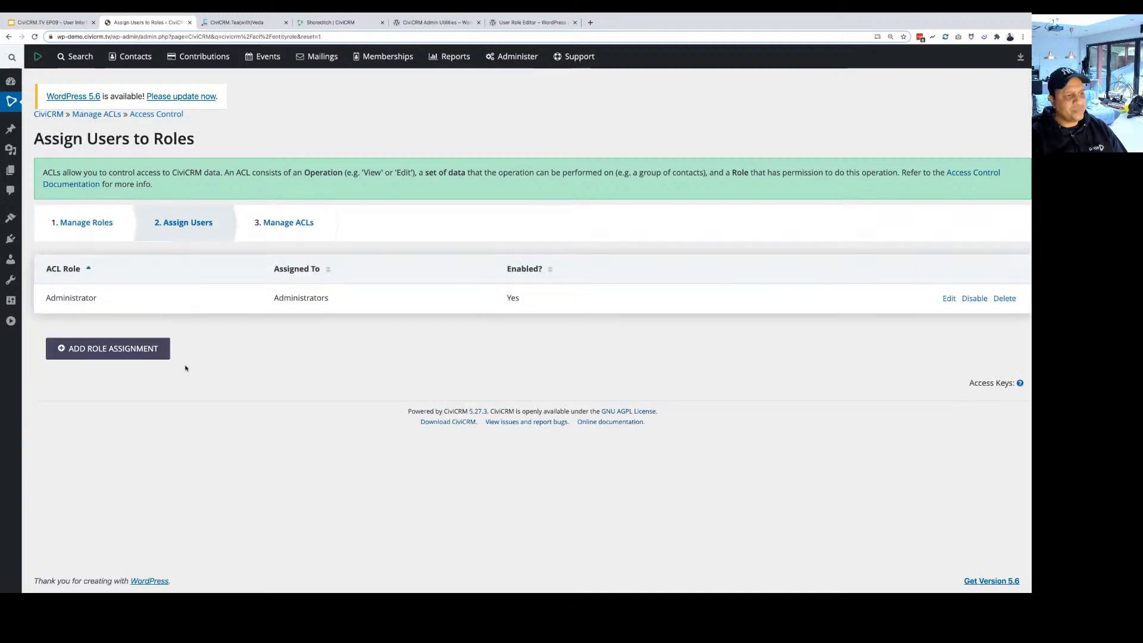
Assign the UK User role to Administrators, then start a new ACL under '3. Manage ACLs'.
left_click(160, 352)
left_click(348, 339)
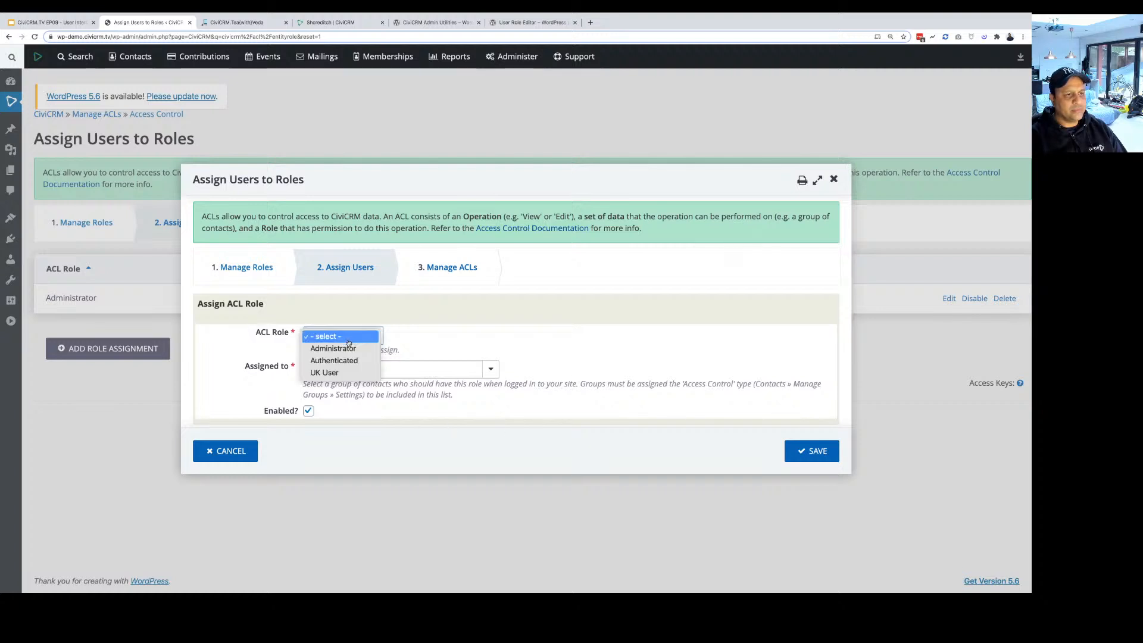
left_click(348, 349)
left_click(358, 369)
left_click(344, 389)
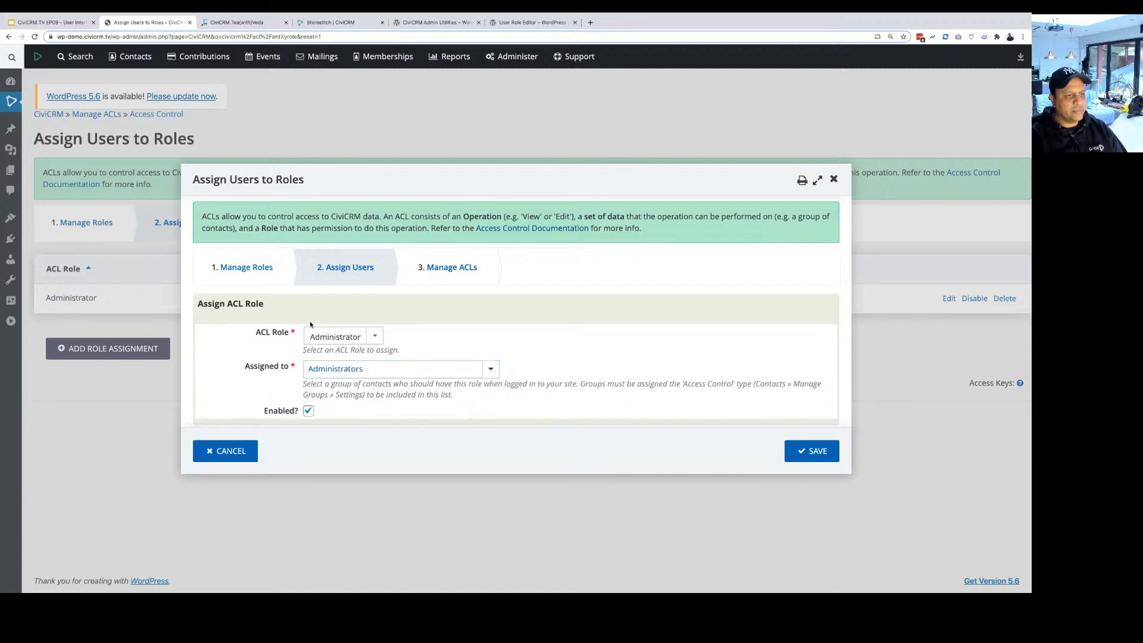
left_click(335, 337)
left_click(335, 349)
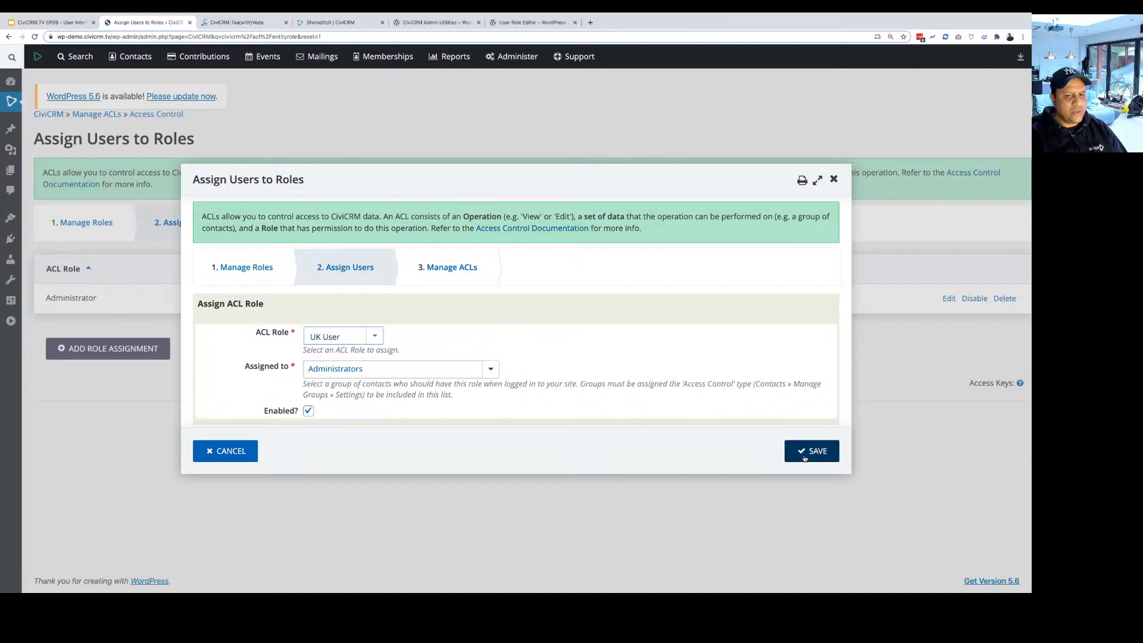
left_click(812, 451)
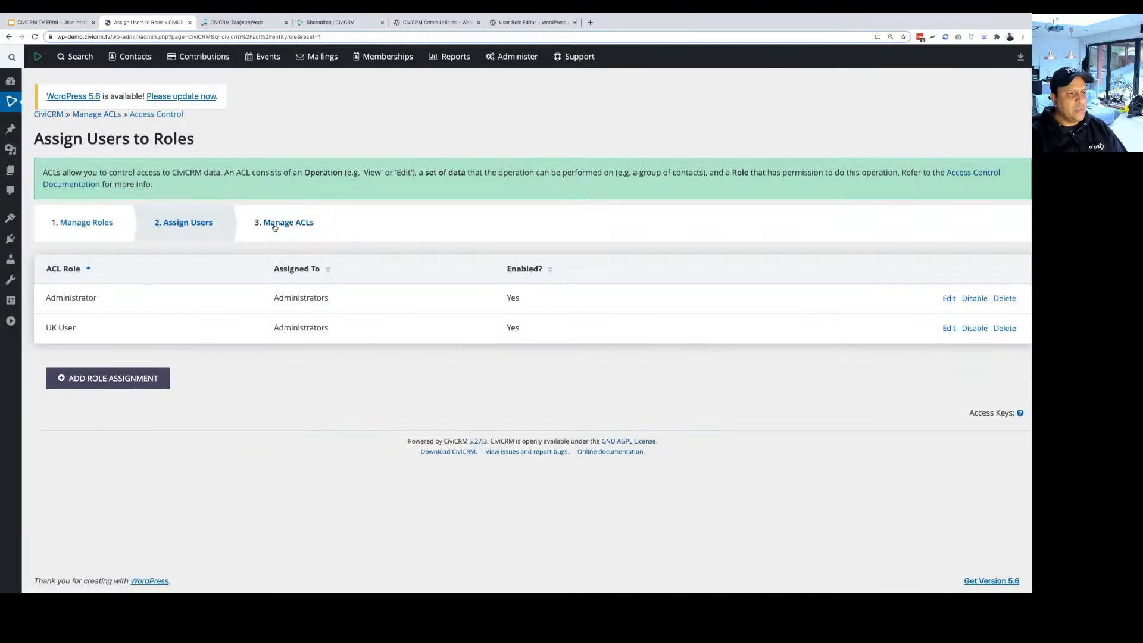
left_click(275, 227)
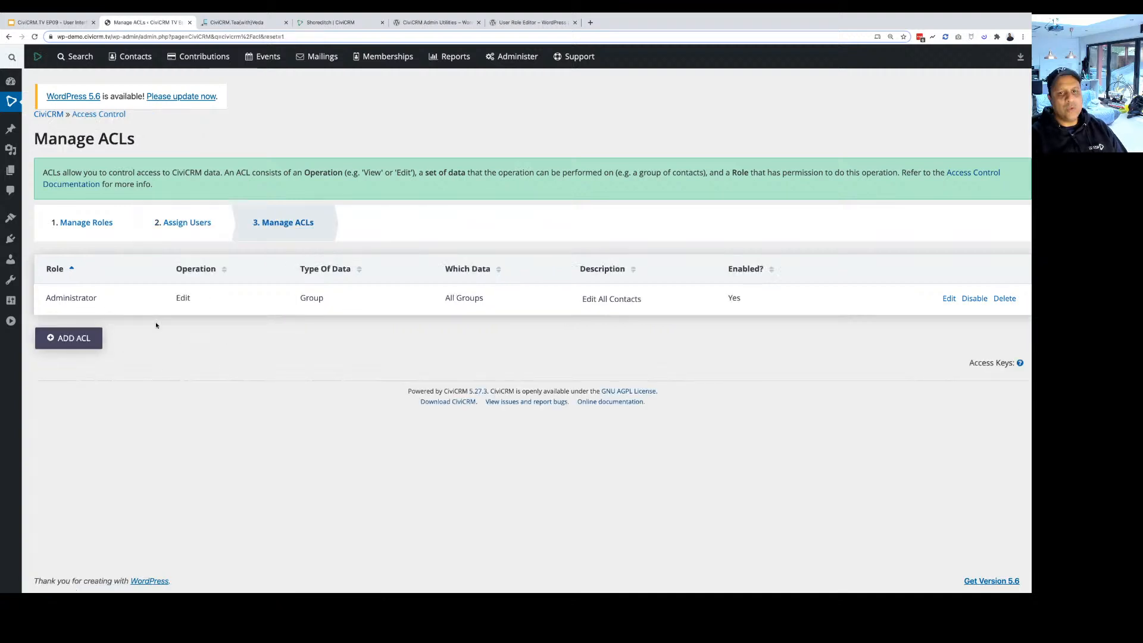
left_click(78, 339)
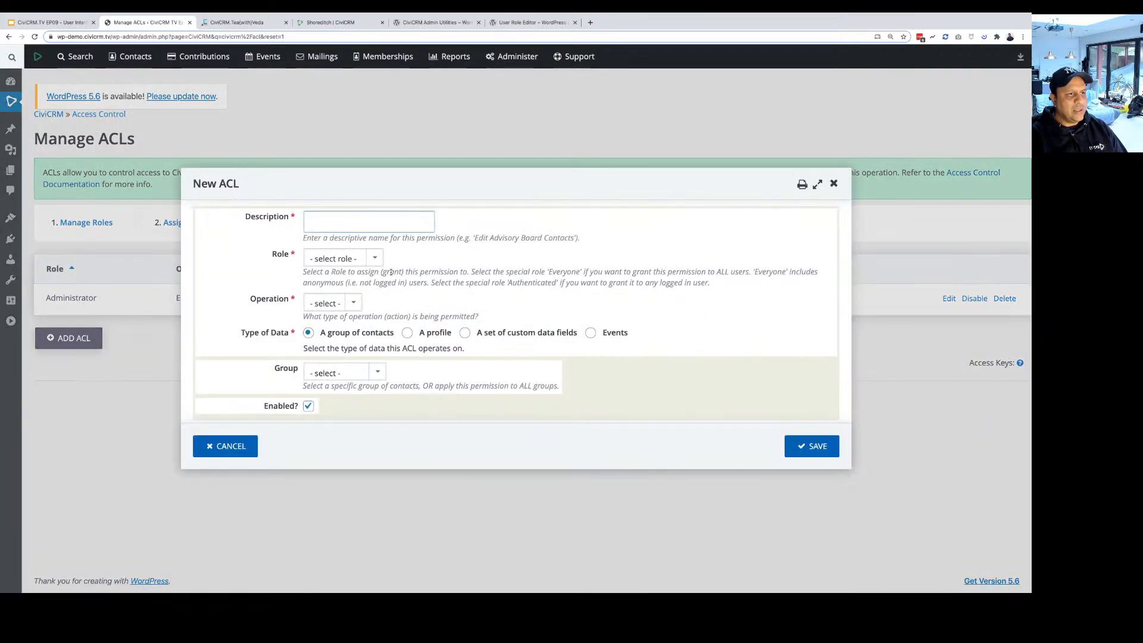
Describe the ACL as 'UK Contacts Access' for role UK User, operation All, on a group of contacts.
type("UK Contacts ")
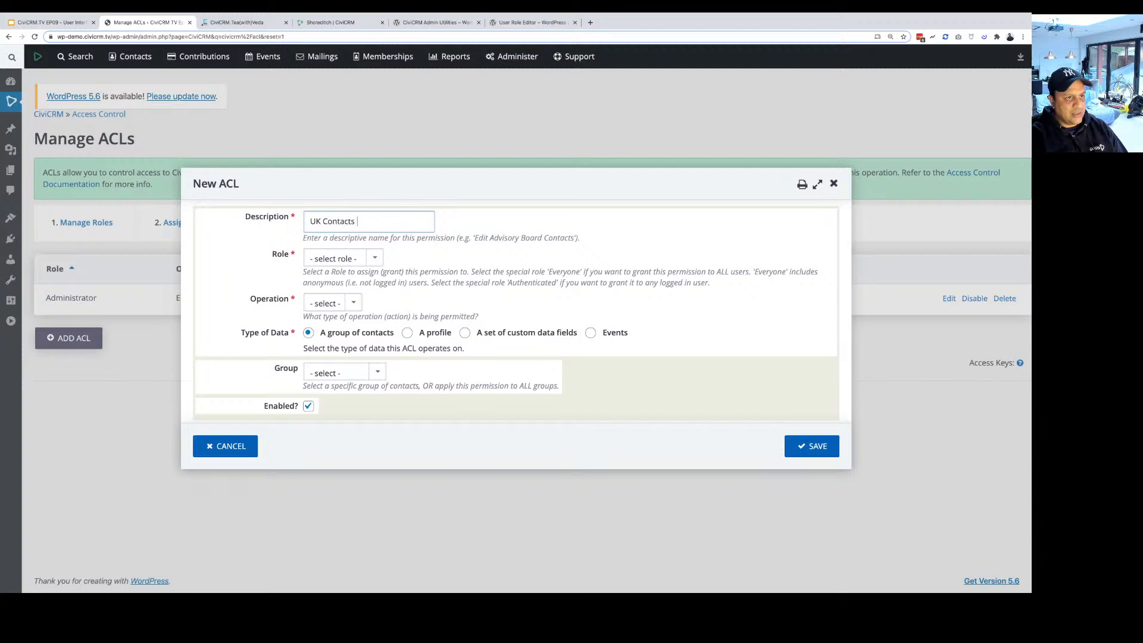
type("A")
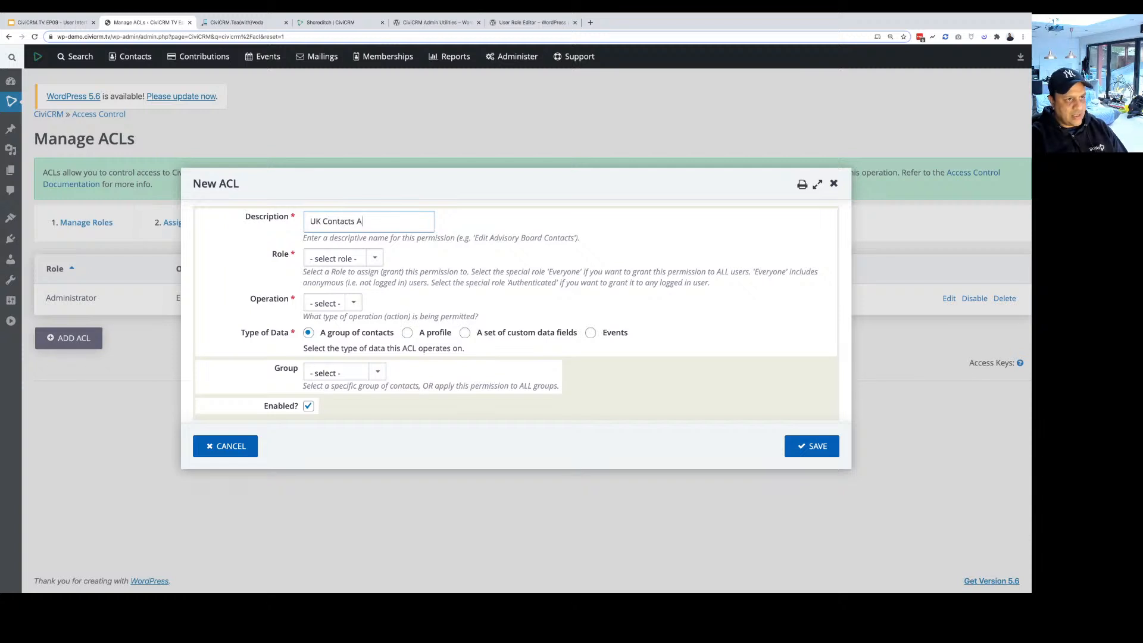
type("ccess")
left_click(342, 258)
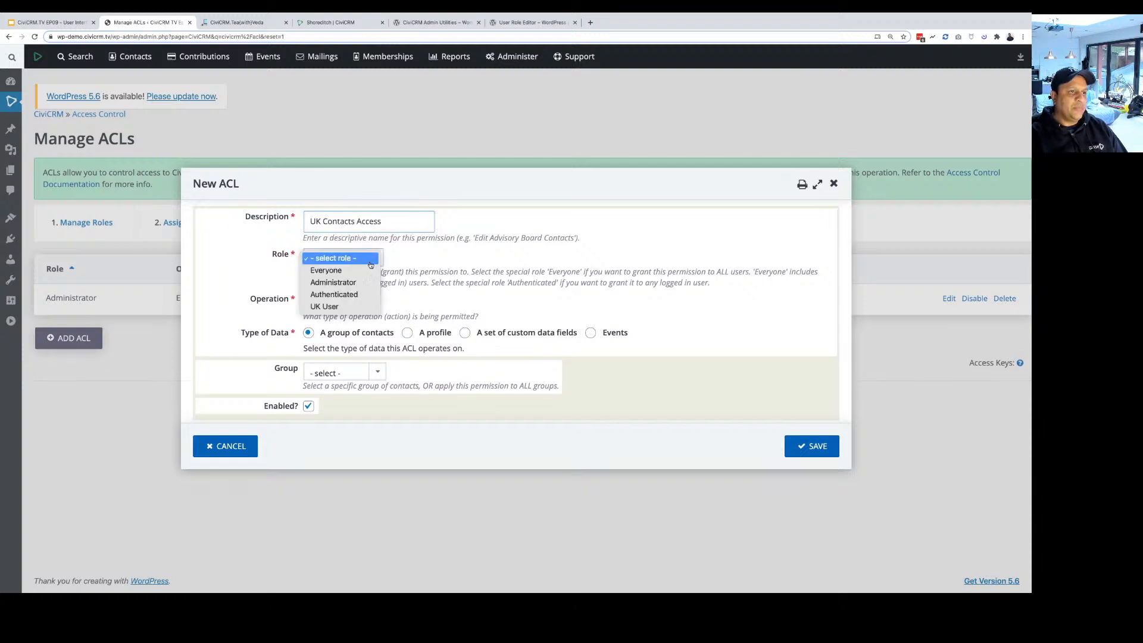
left_click(346, 307)
left_click(345, 303)
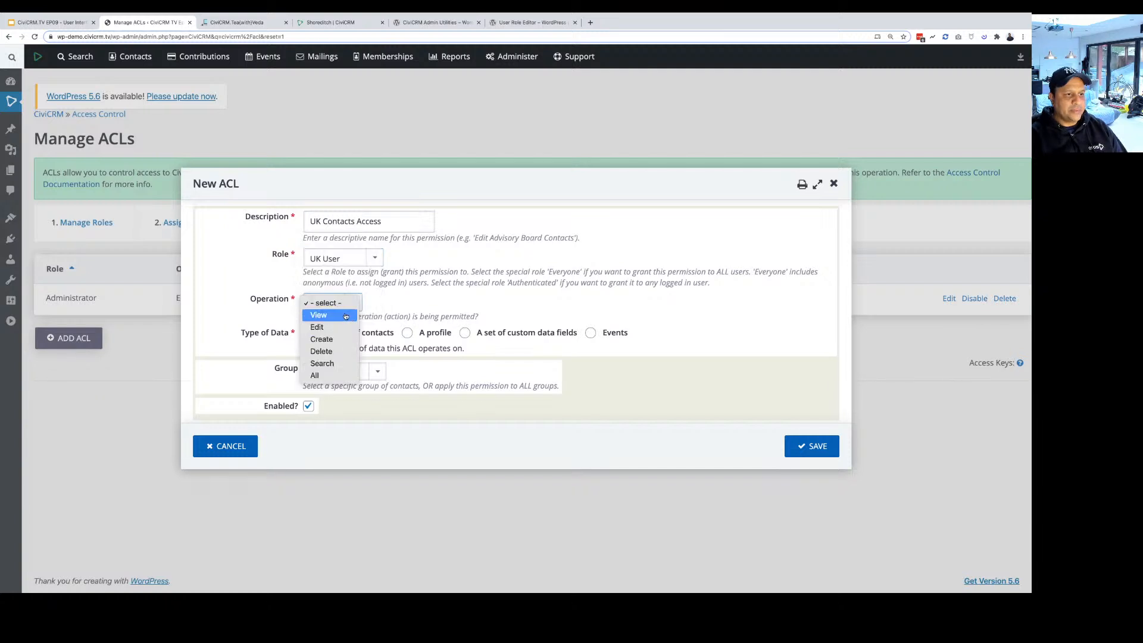
left_click(335, 375)
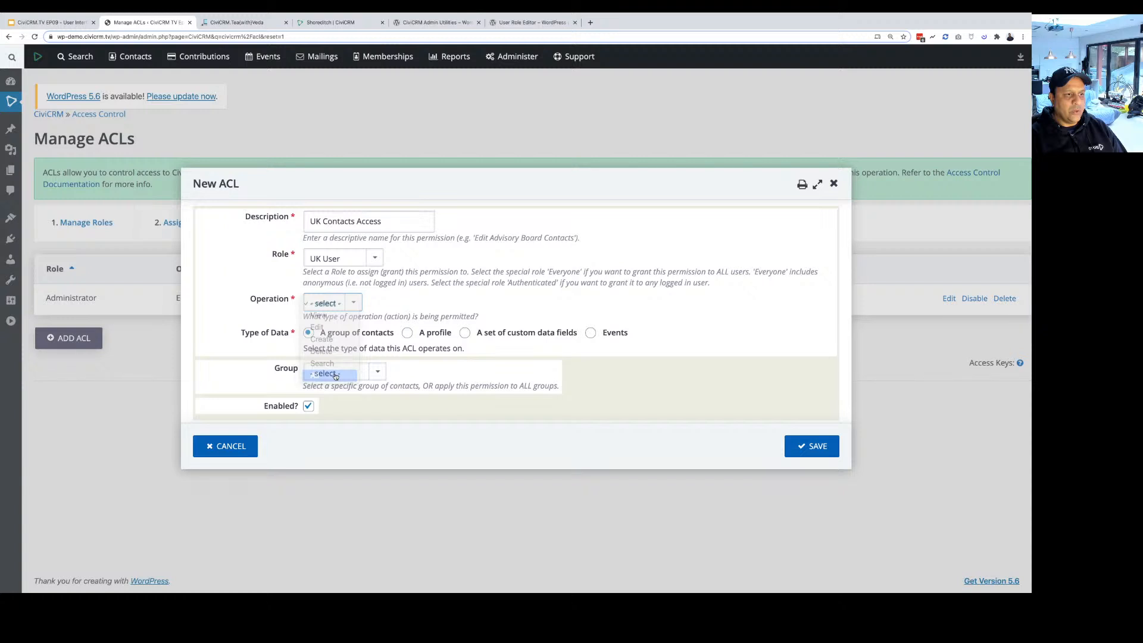
left_click(309, 333)
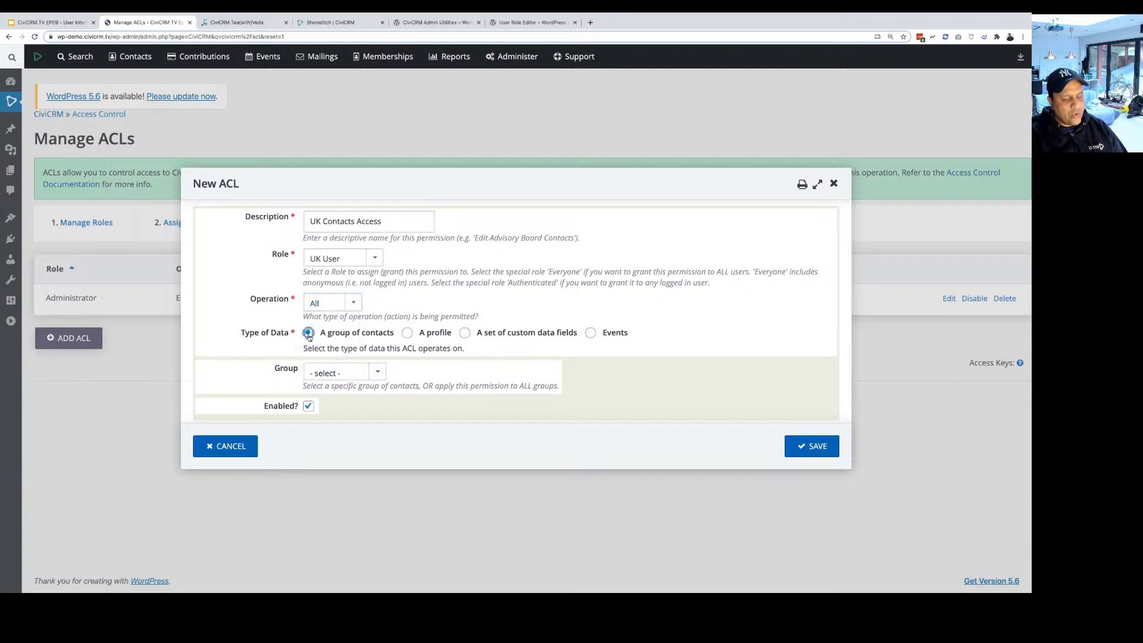
left_click(343, 373)
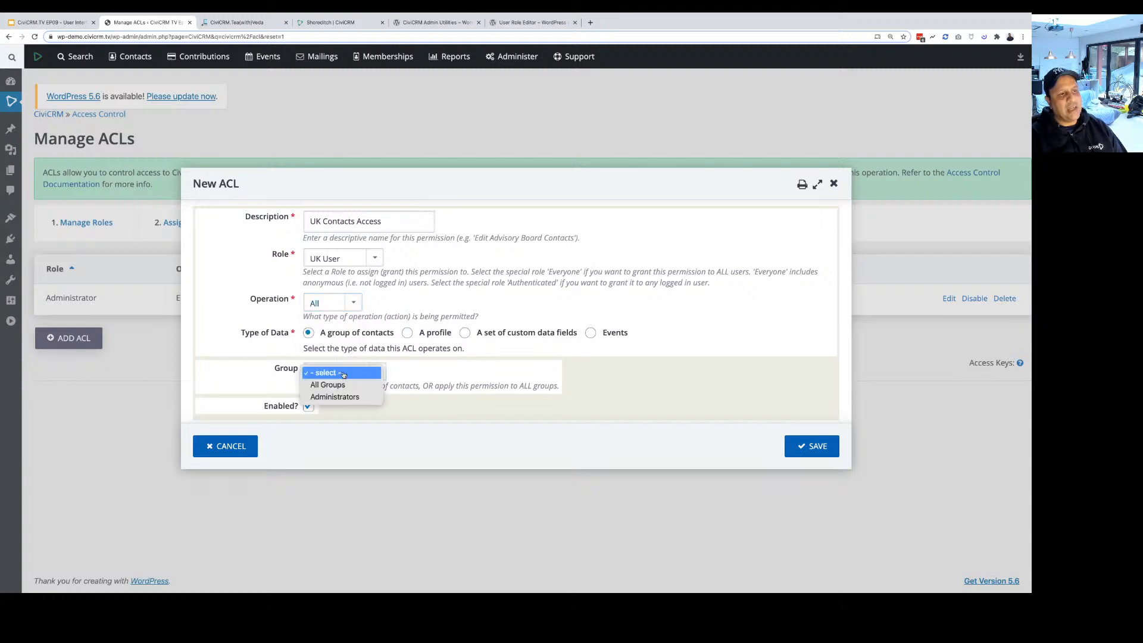
left_click(344, 373)
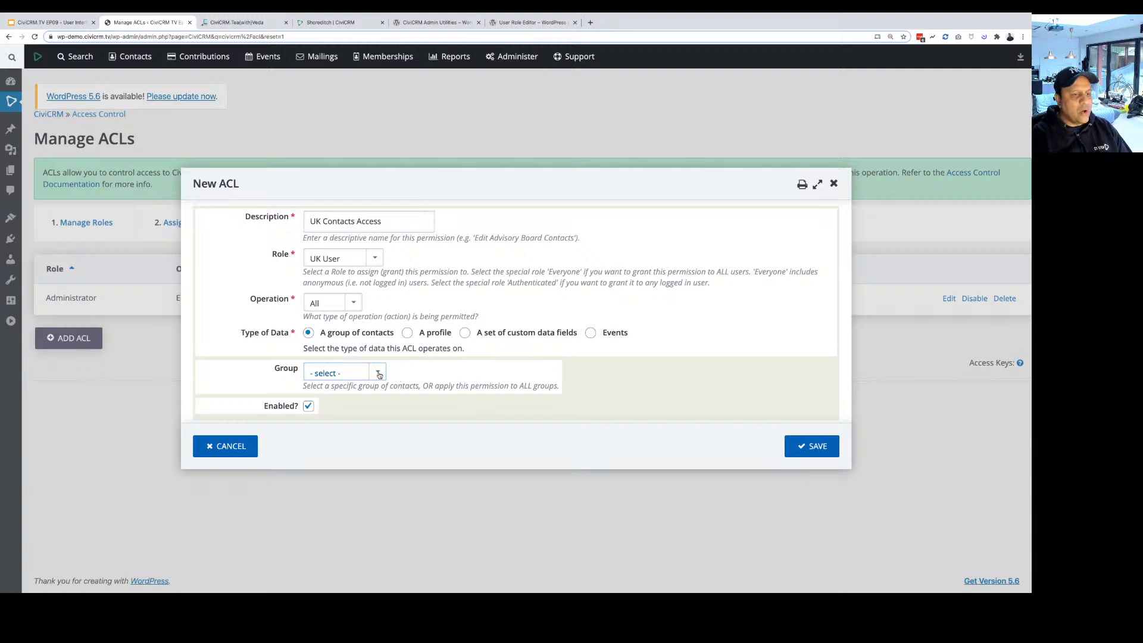
left_click(379, 374)
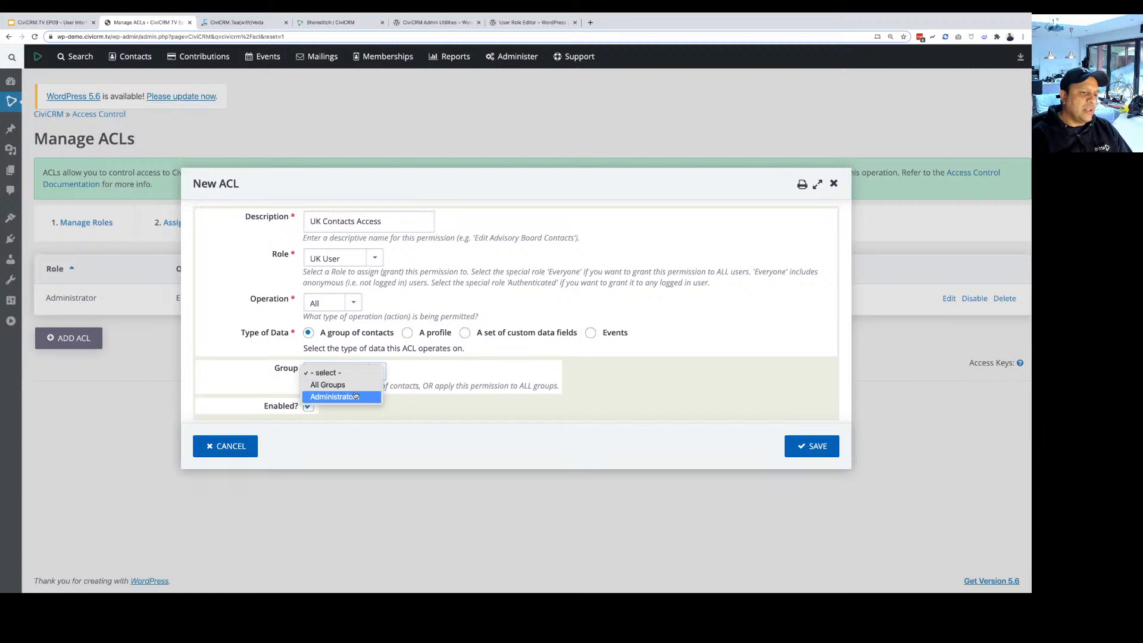
left_click(432, 383)
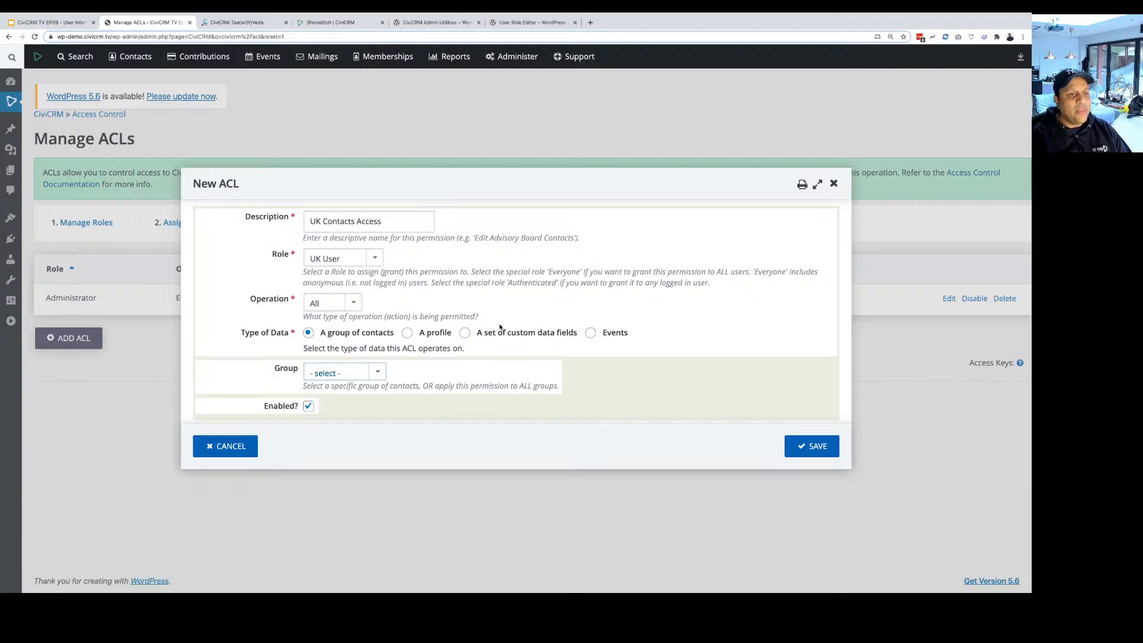
mouse_move(509, 62)
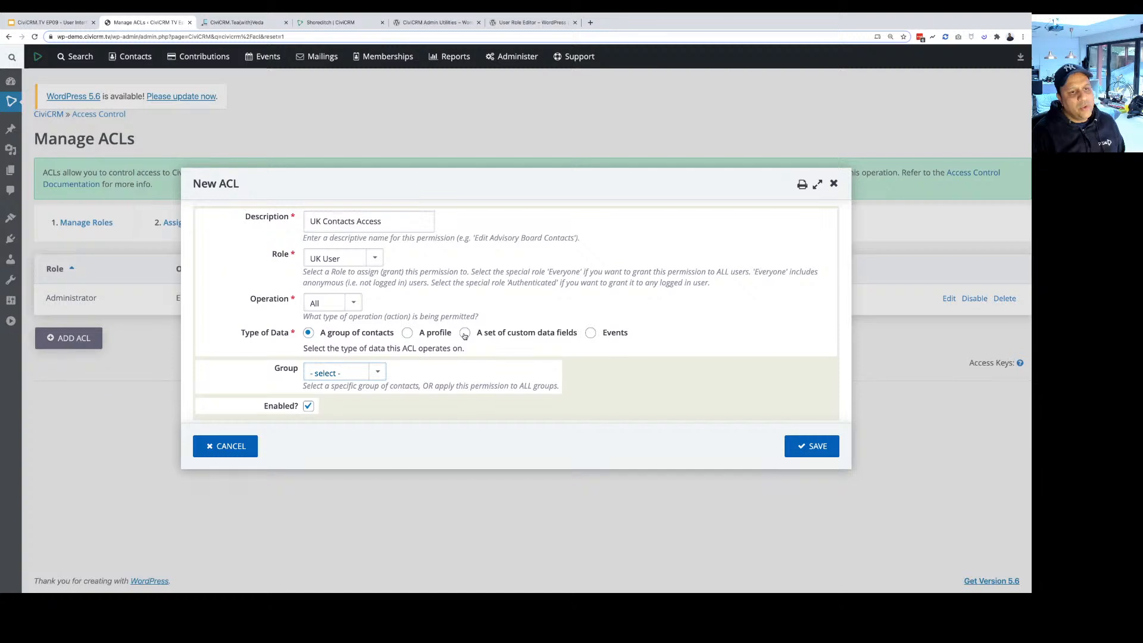
Try custom data fields with All Custom Groups, then switch the ACL's data type to Events.
left_click(465, 333)
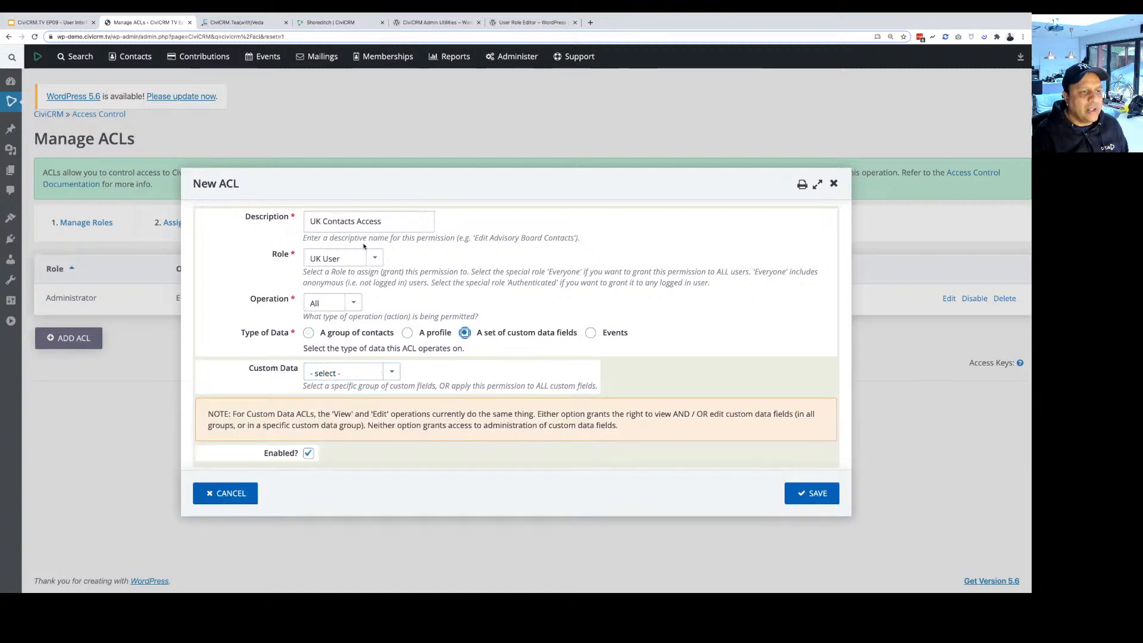
left_click(360, 373)
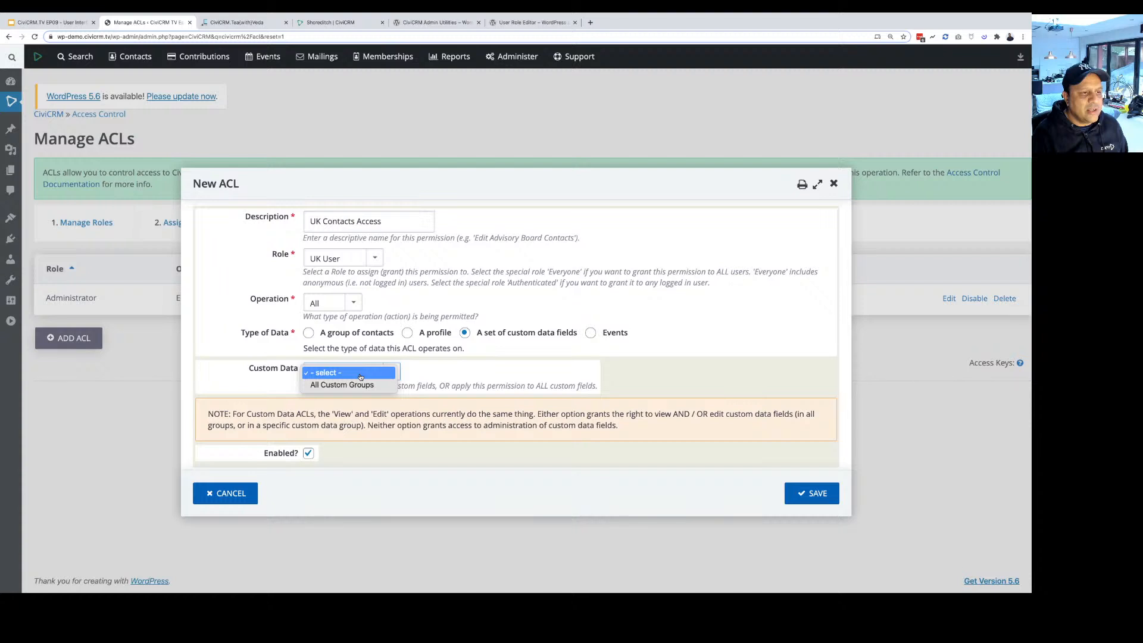
left_click(337, 385)
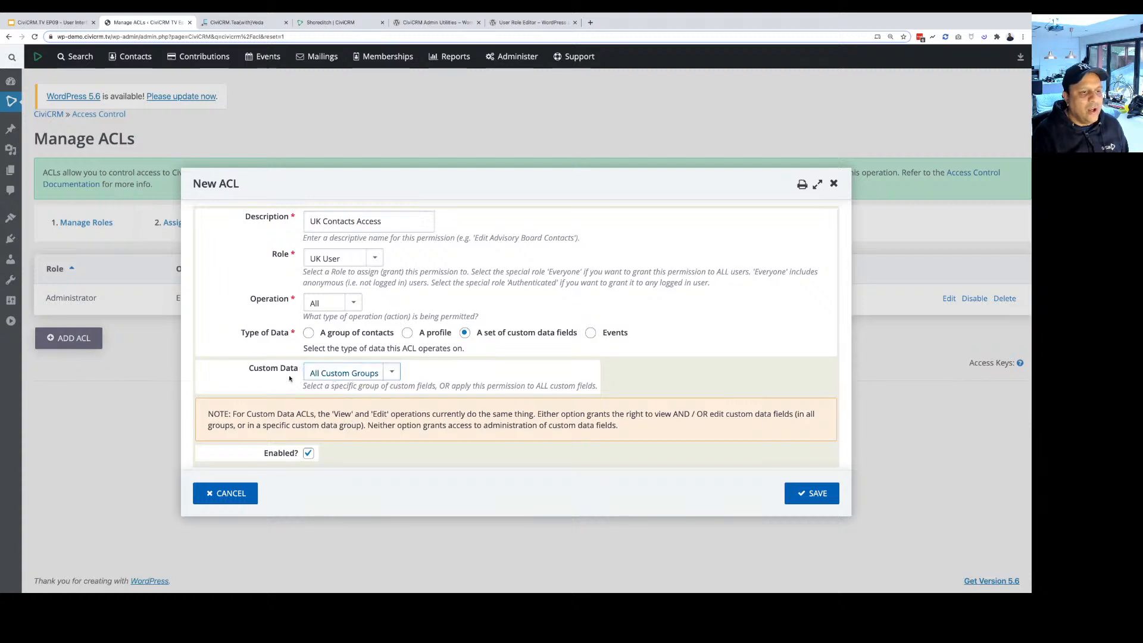
left_click(345, 373)
left_click(344, 374)
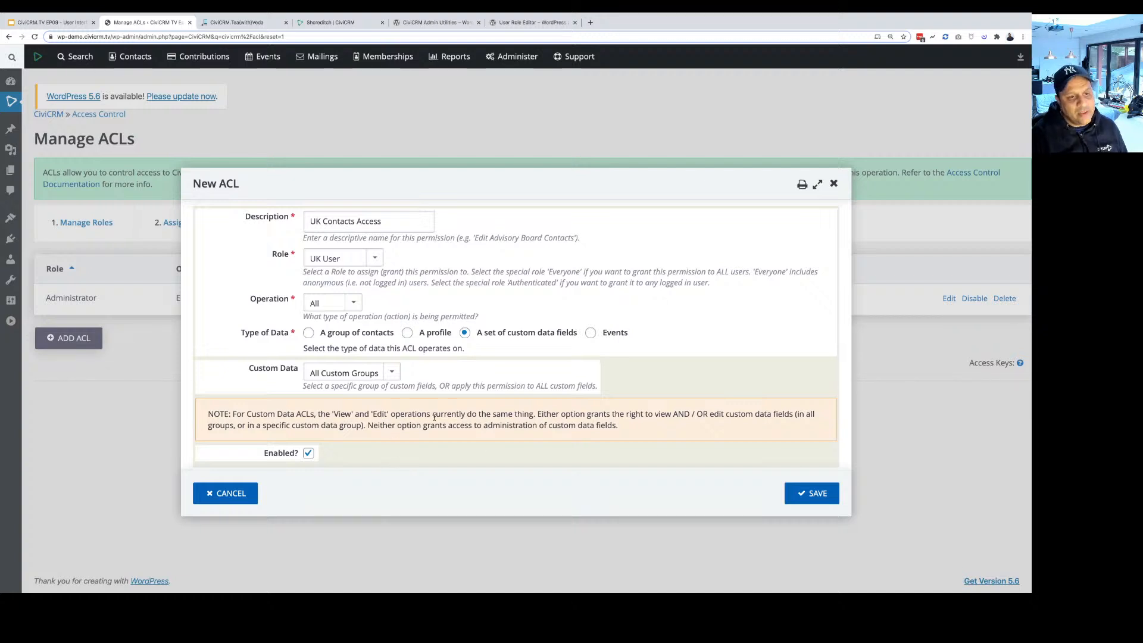
left_click(590, 333)
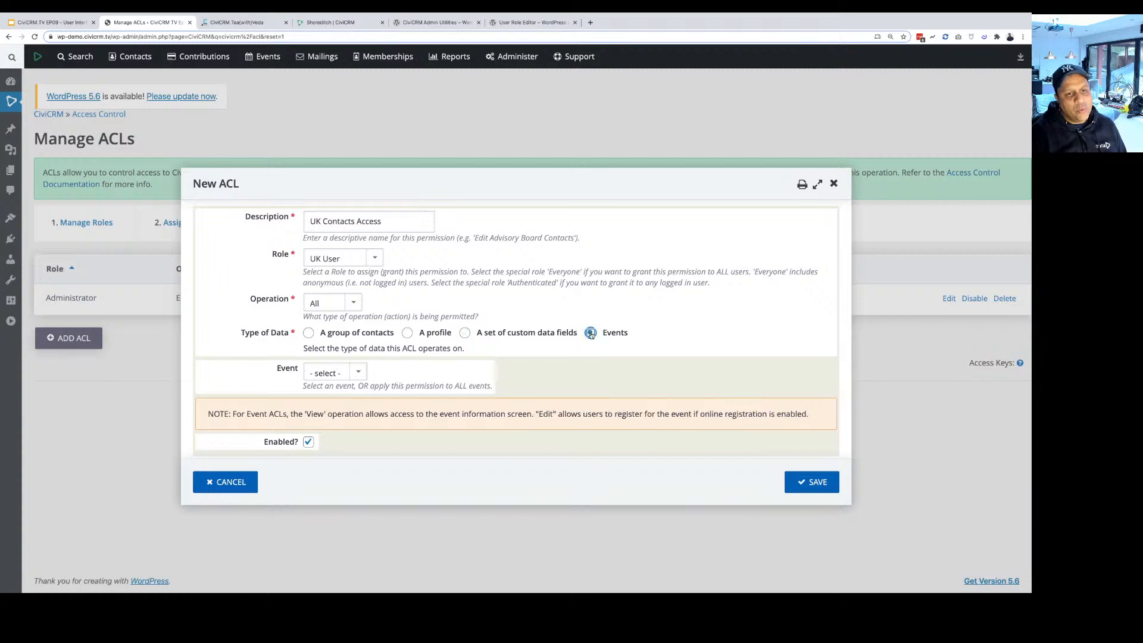
Choose All Events in the ACL's Event dropdown.
left_click(357, 374)
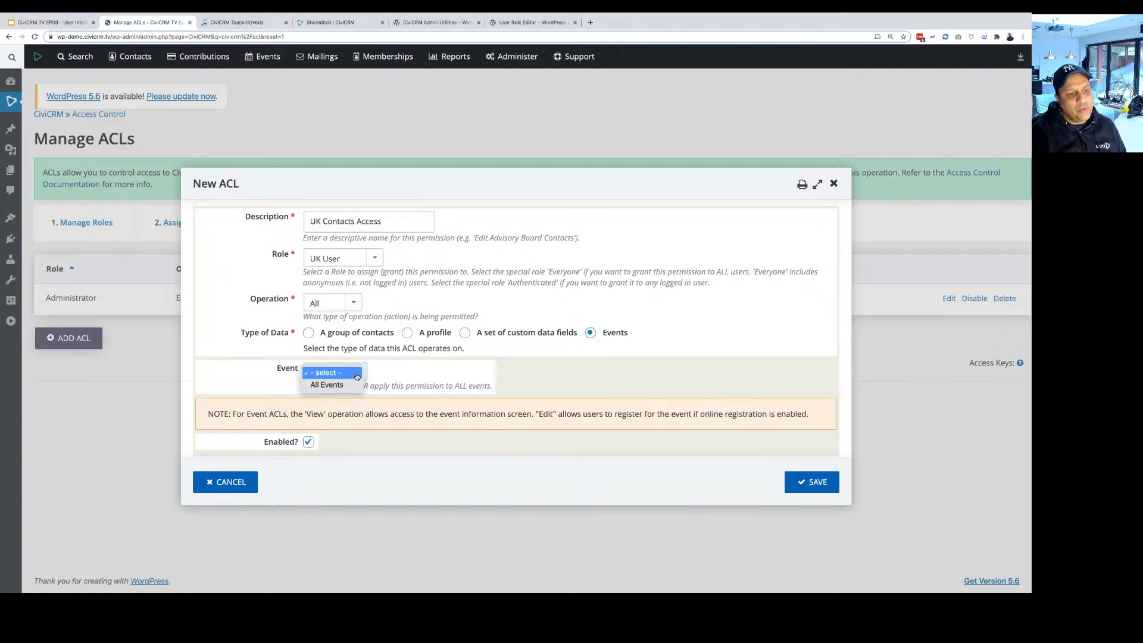
left_click(357, 376)
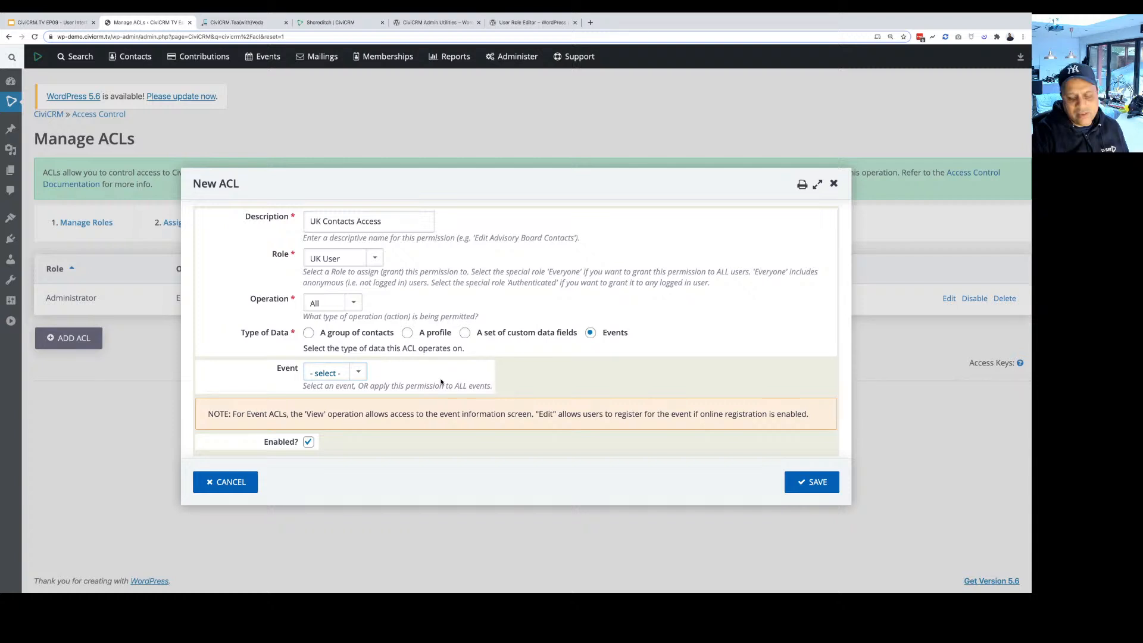
left_click(332, 373)
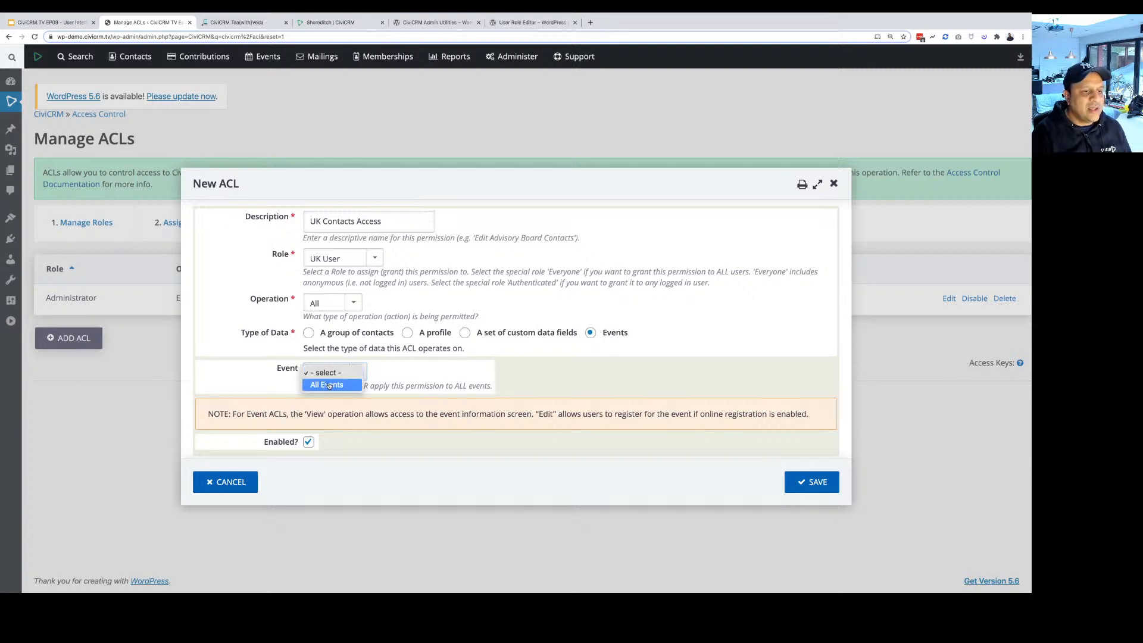
left_click(329, 386)
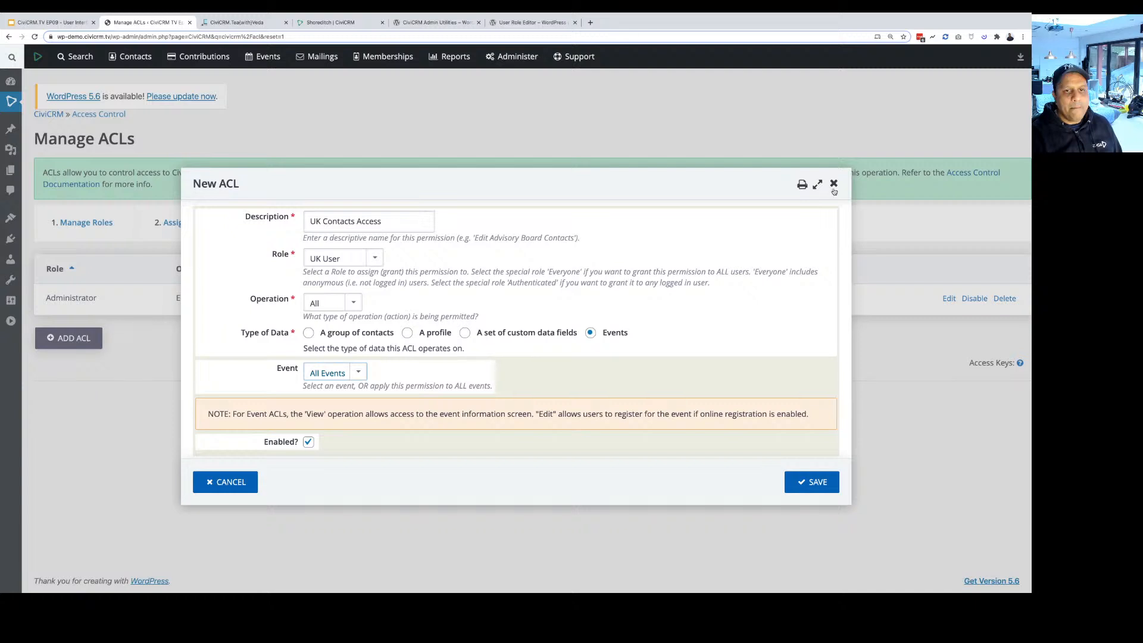
Change the operation to View and save the UK Contacts Access ACL.
left_click(812, 483)
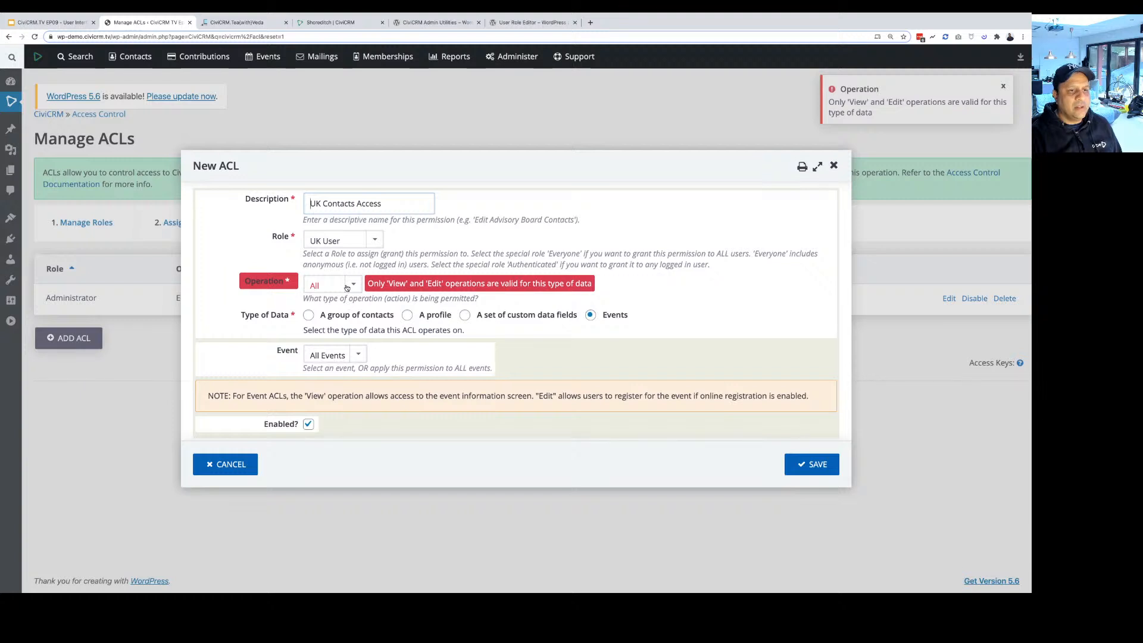
left_click(347, 288)
left_click(801, 464)
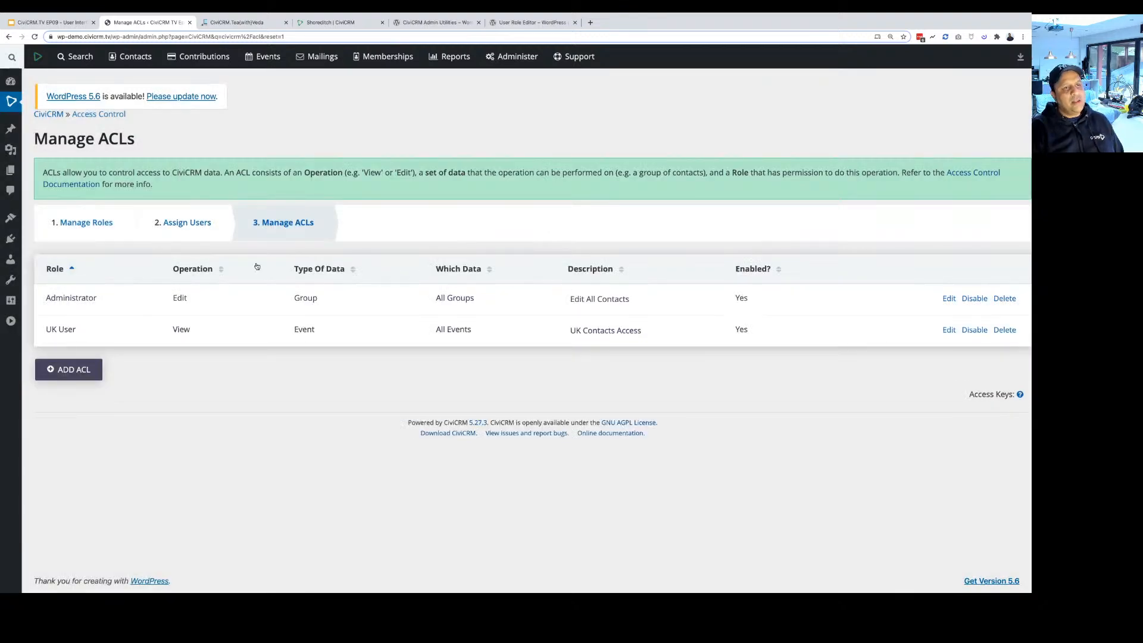
Glance at the user role editor tab, then return to the Manage ACLs list.
left_click(513, 23)
left_click(127, 21)
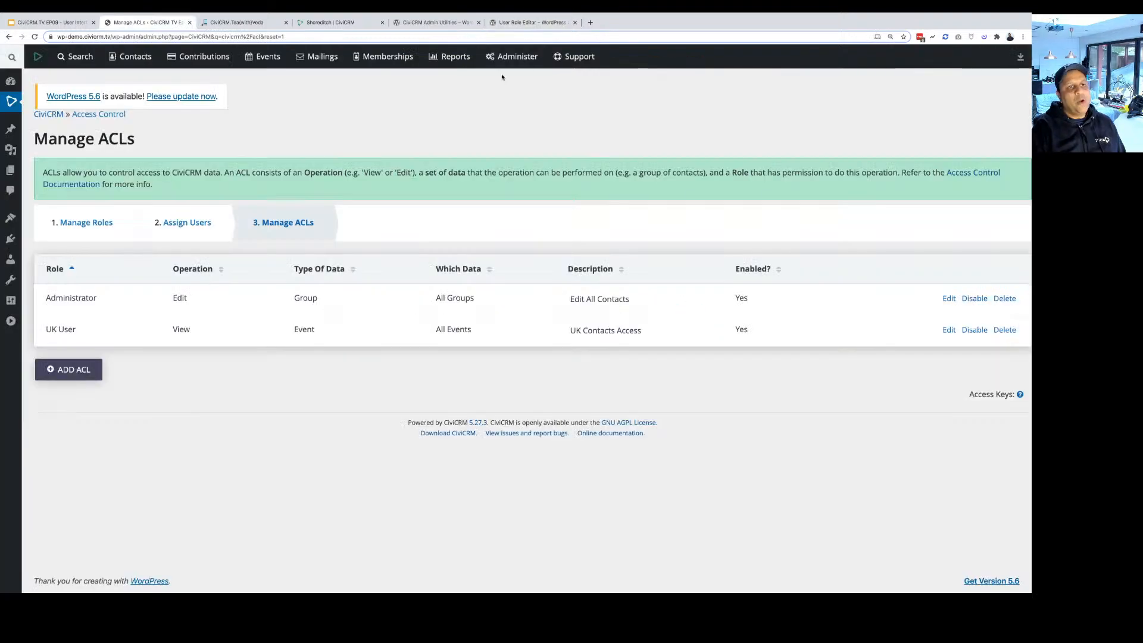
mouse_move(512, 57)
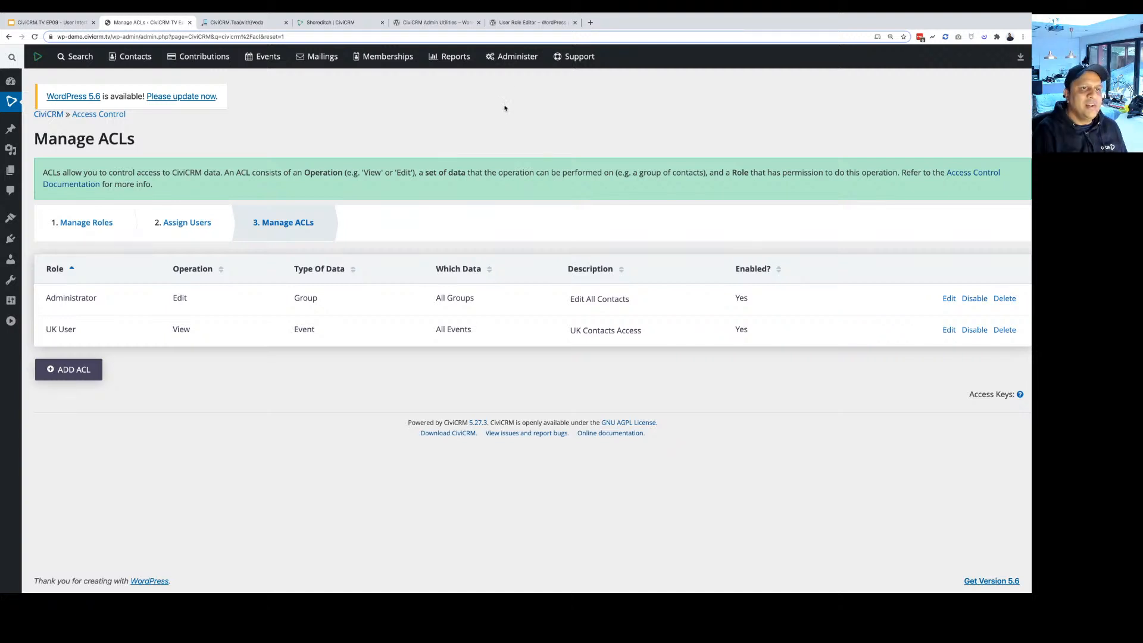
mouse_move(512, 63)
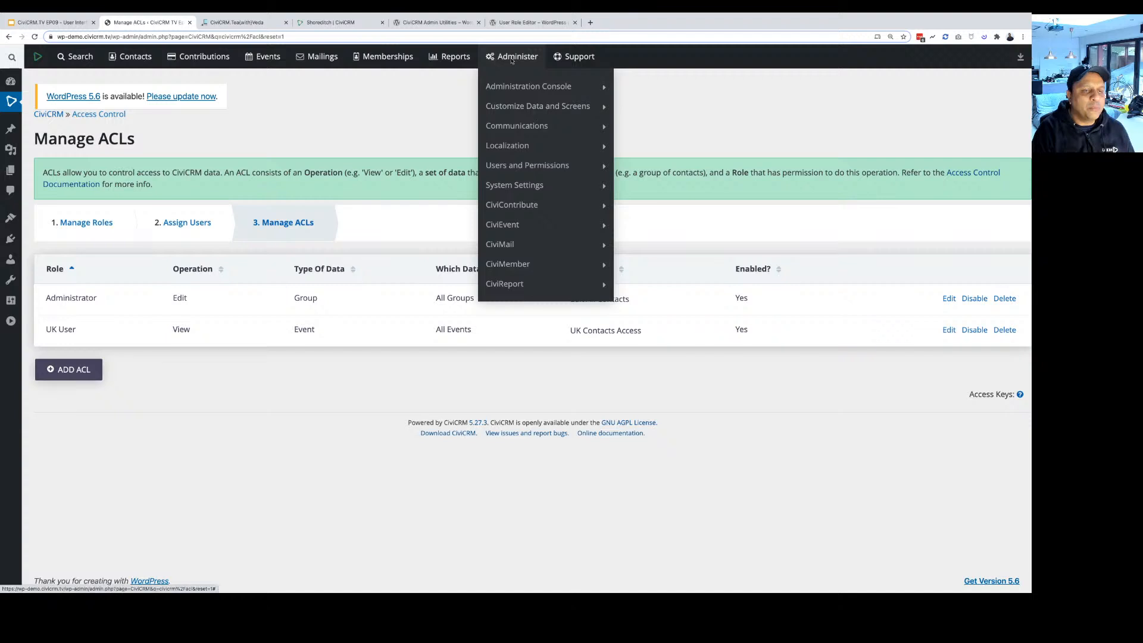
mouse_move(515, 185)
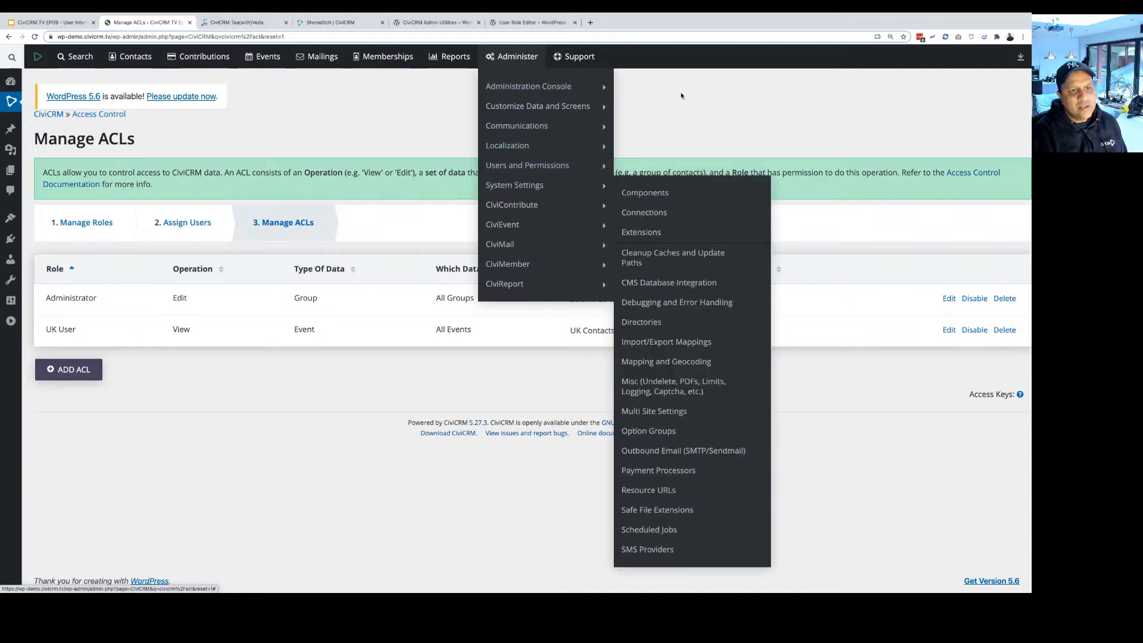
key("ctrl+Tab")
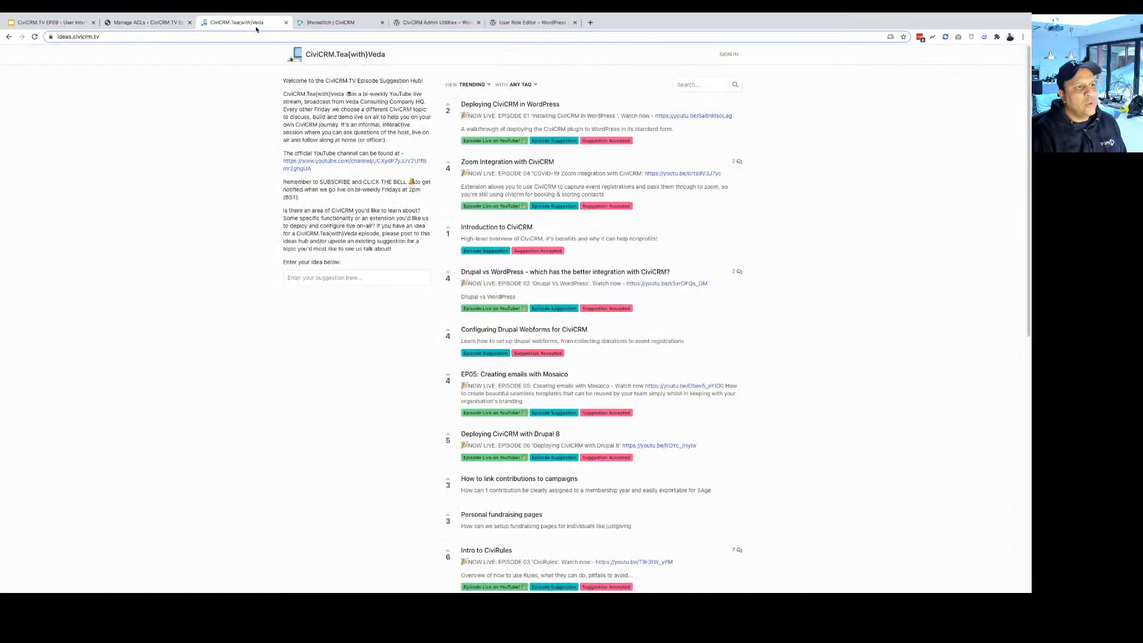
scroll(702, 305, "down", 1)
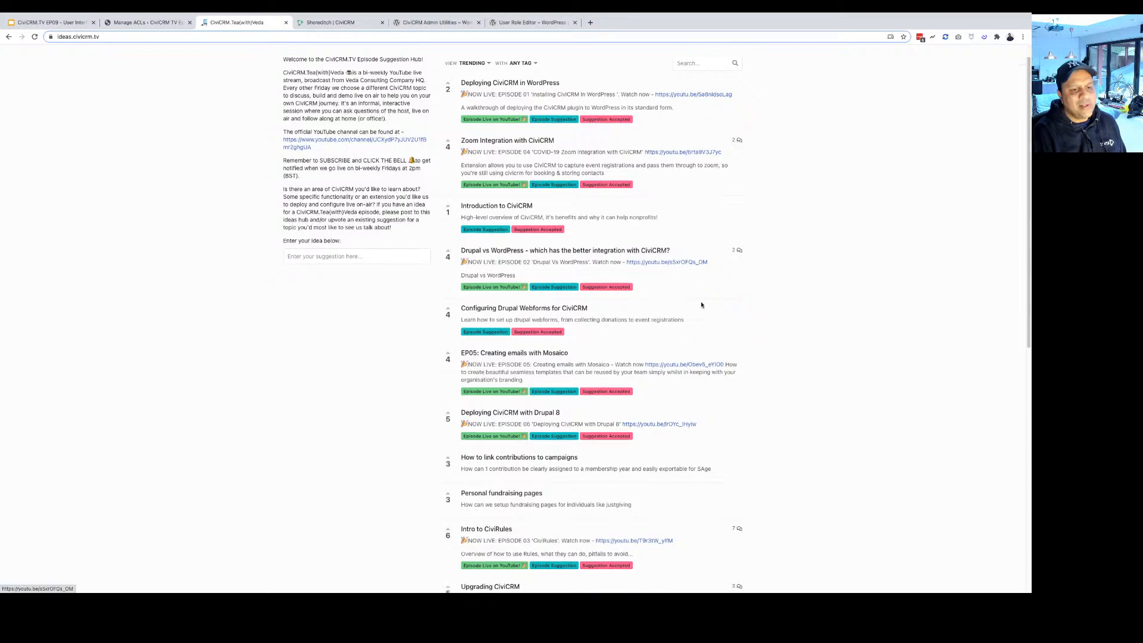
scroll(701, 304, "up", 1)
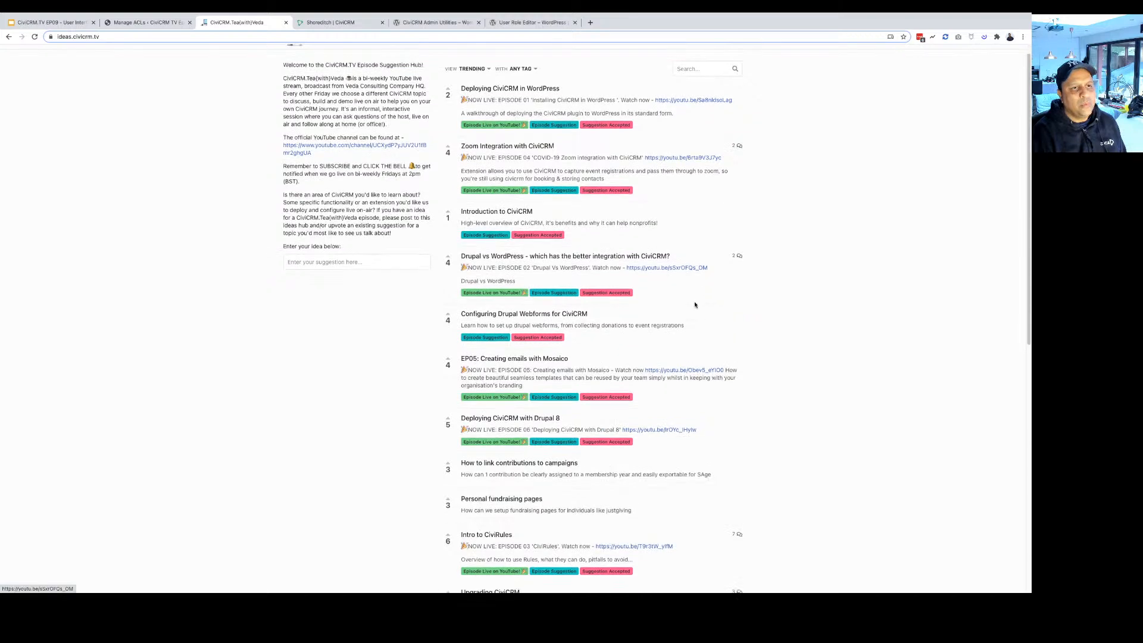
scroll(695, 304, "up", 1)
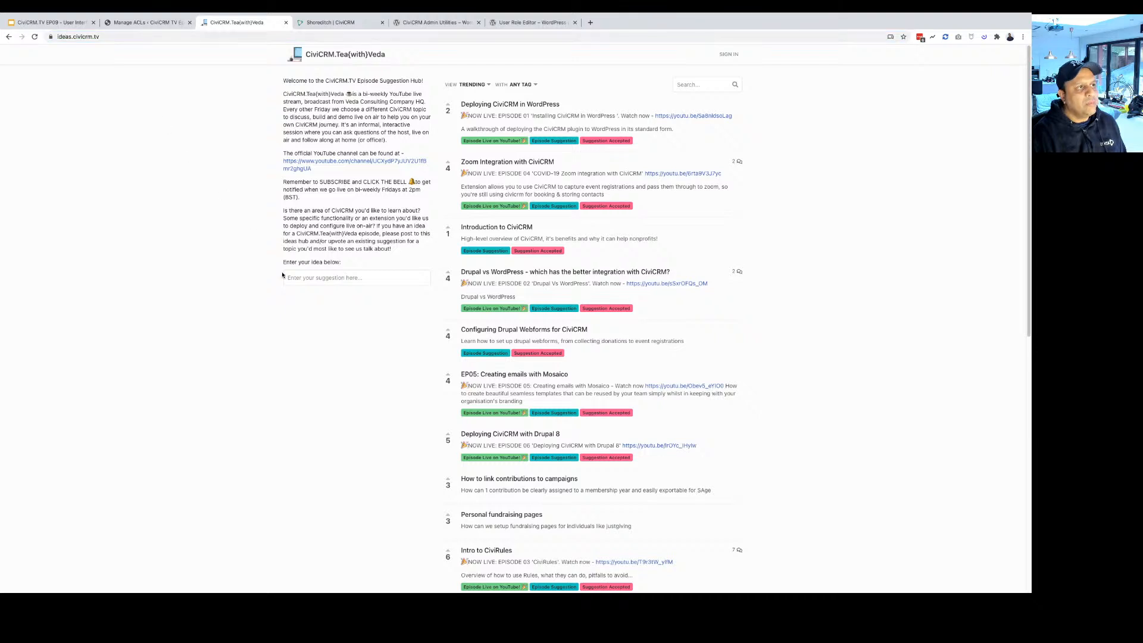
scroll(637, 353, "down", 1)
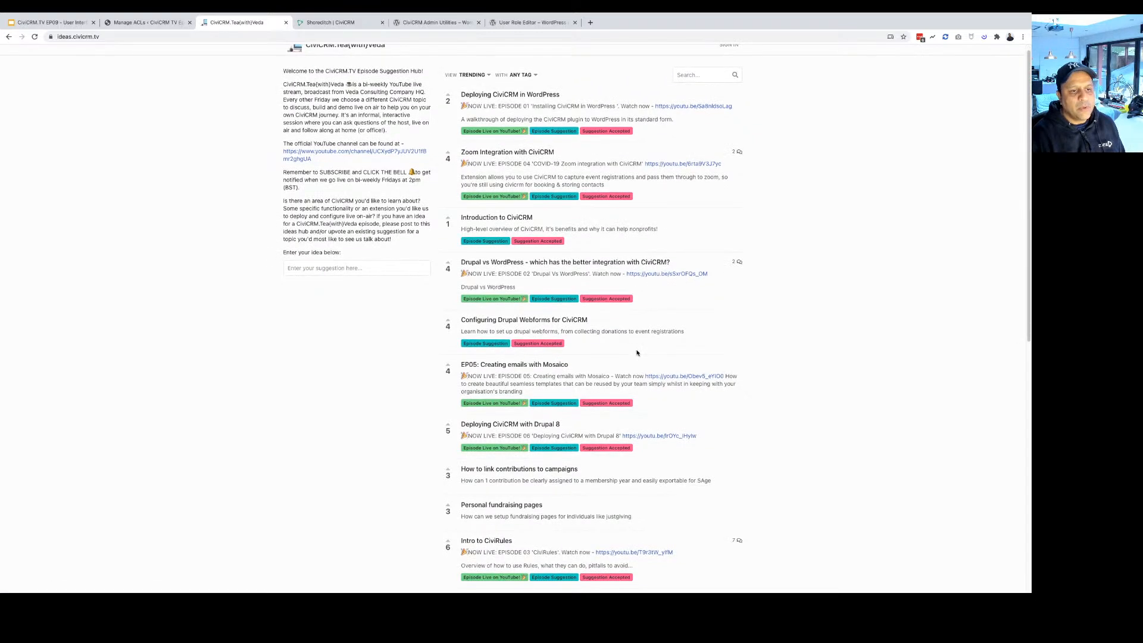
scroll(637, 353, "down", 1)
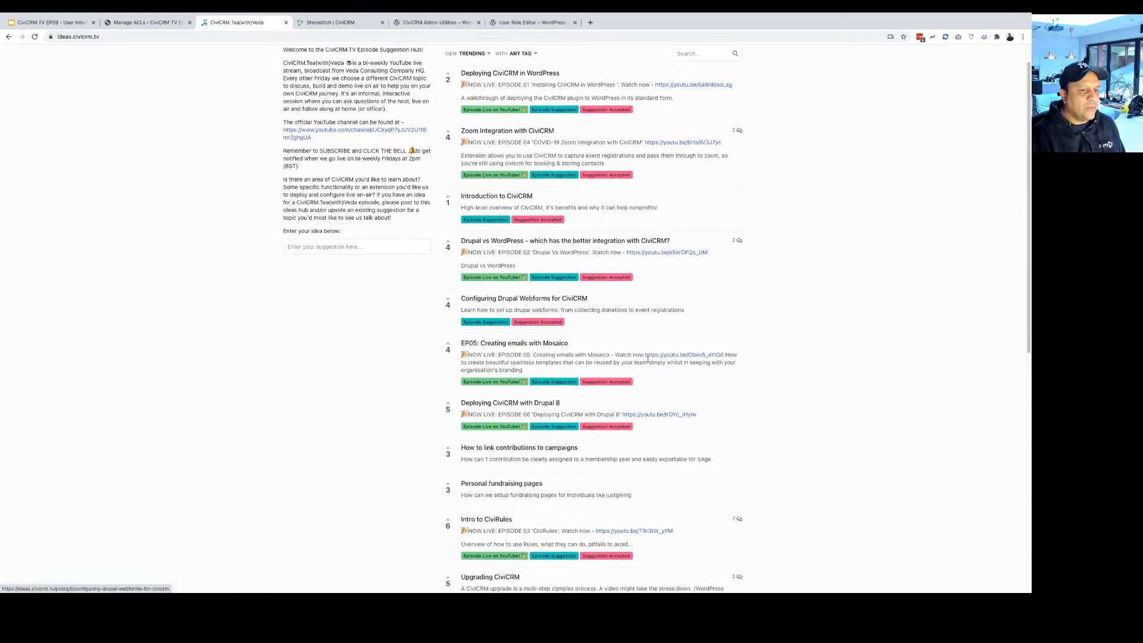
scroll(646, 359, "down", 1)
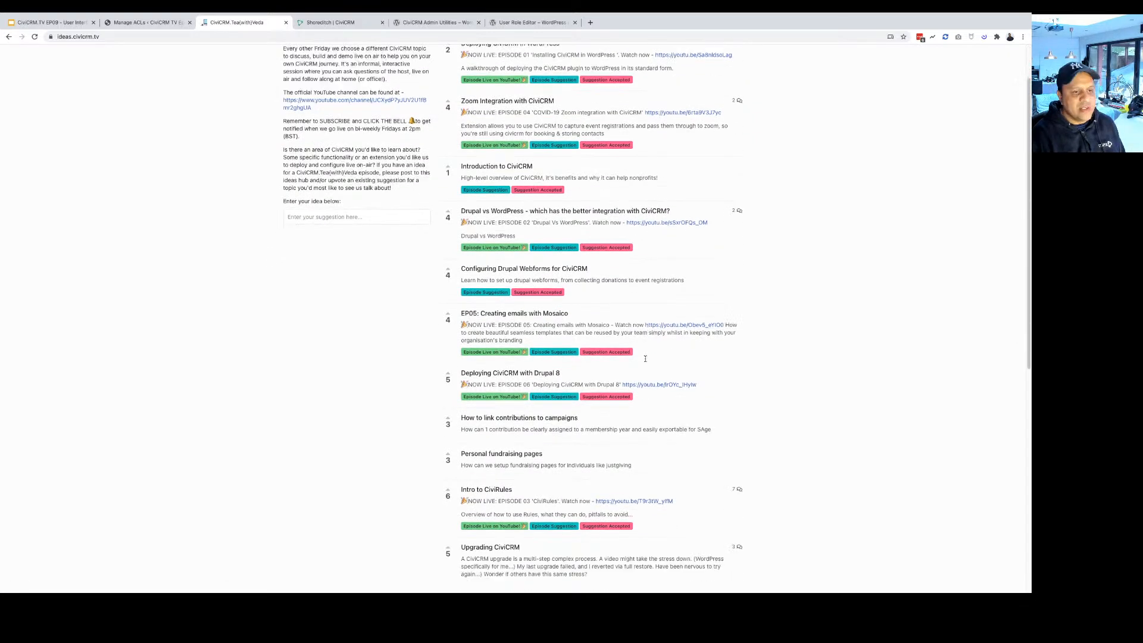
scroll(645, 359, "down", 3)
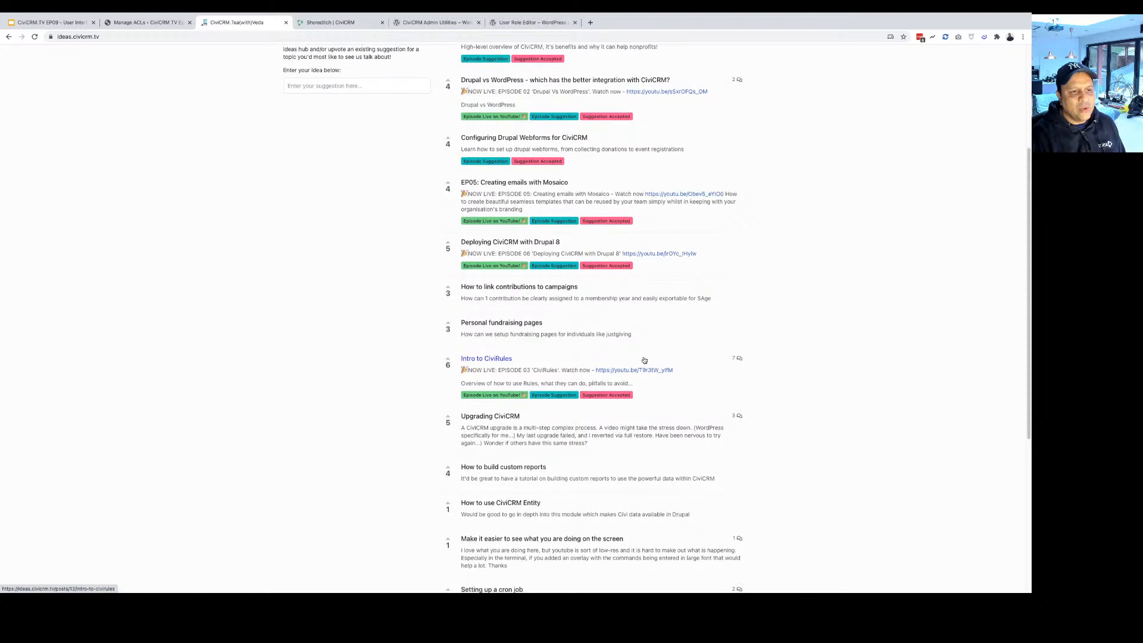
scroll(644, 360, "down", 4)
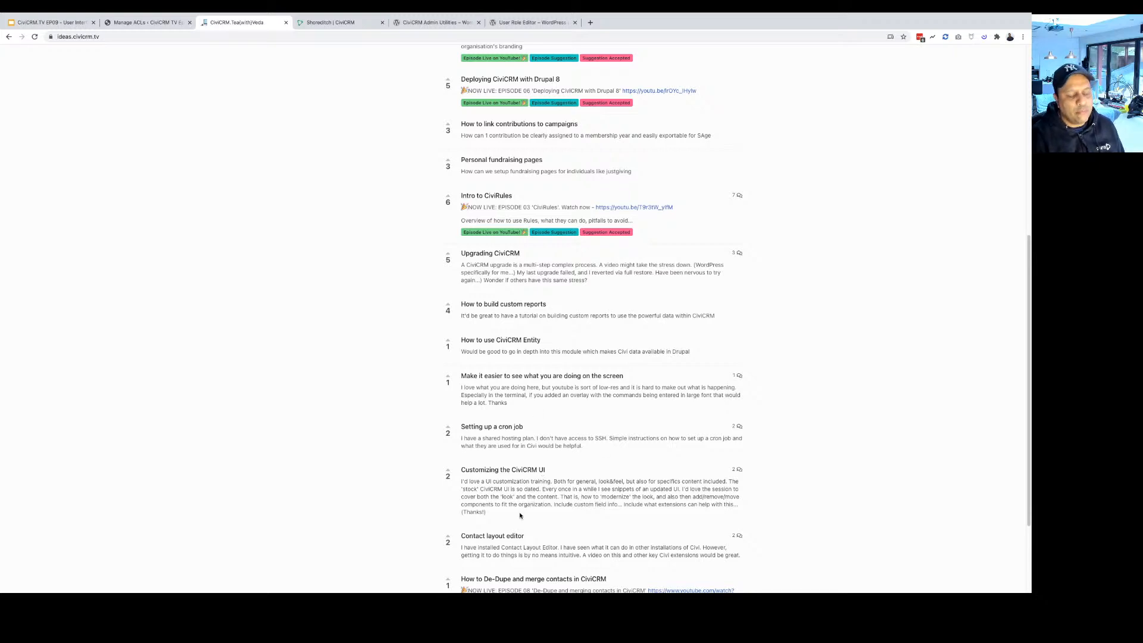
scroll(513, 503, "up", 1)
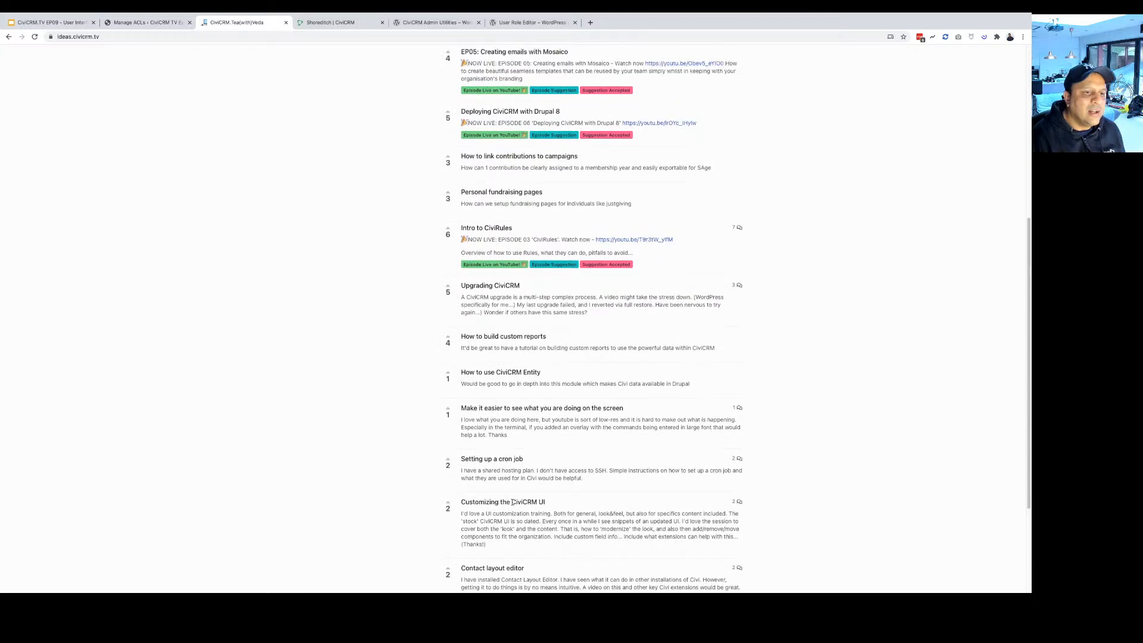
scroll(513, 503, "up", 4)
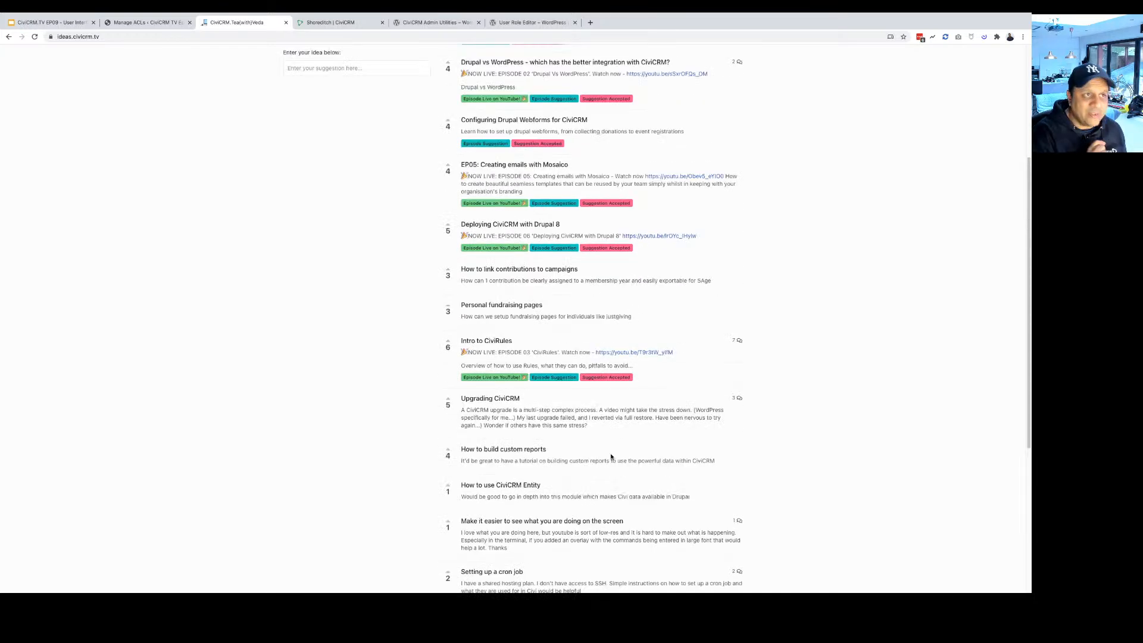
scroll(611, 456, "down", 2)
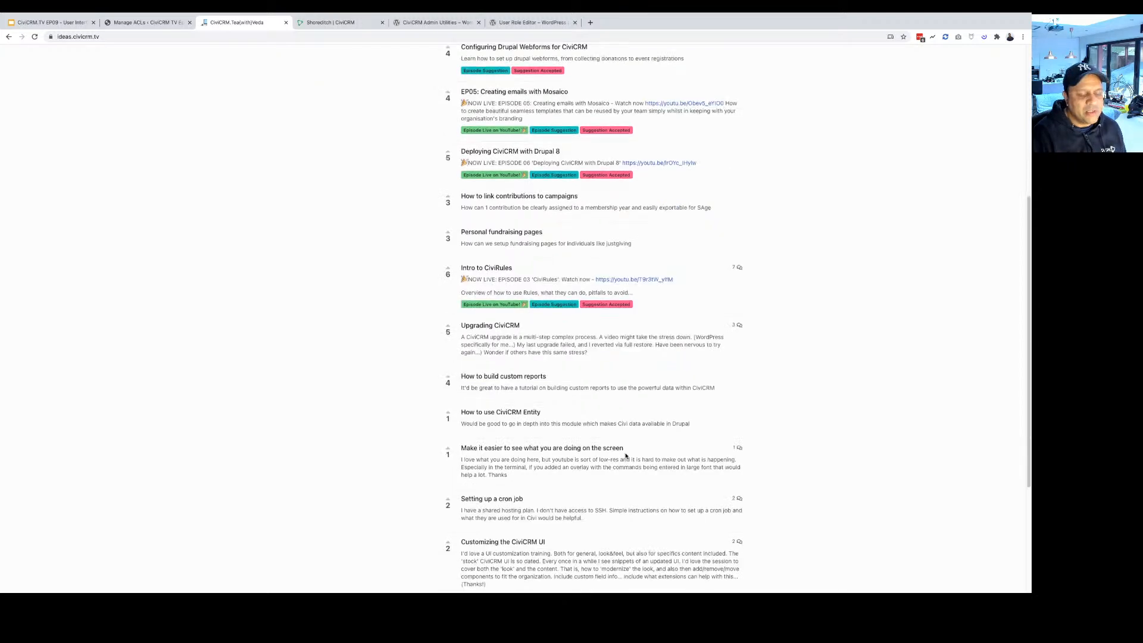
scroll(626, 457, "down", 3)
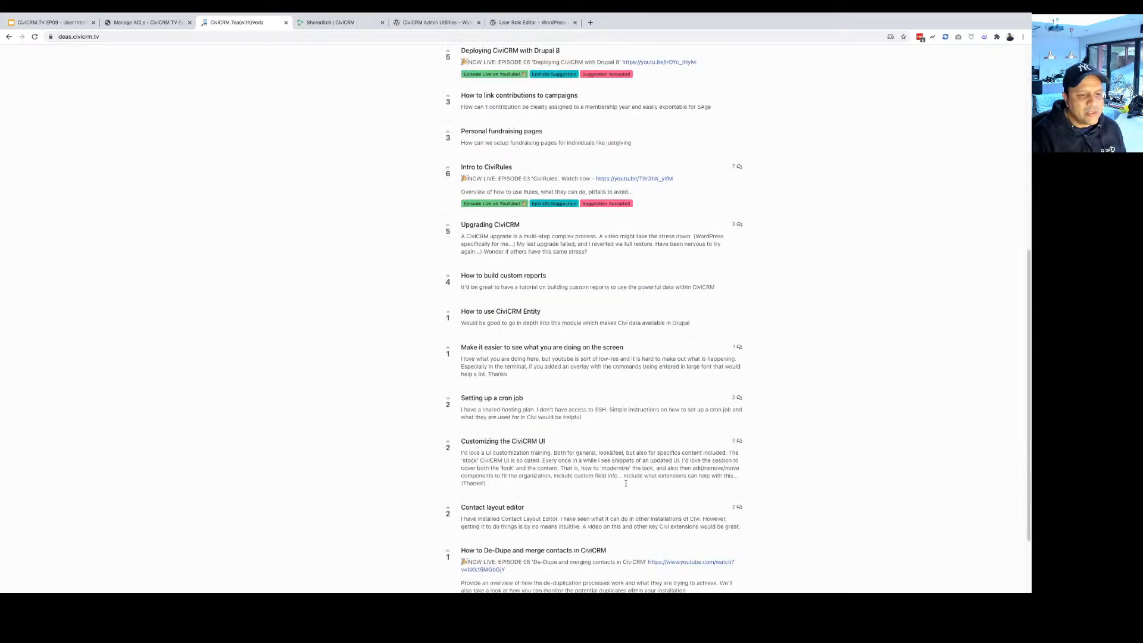
scroll(626, 484, "up", 5)
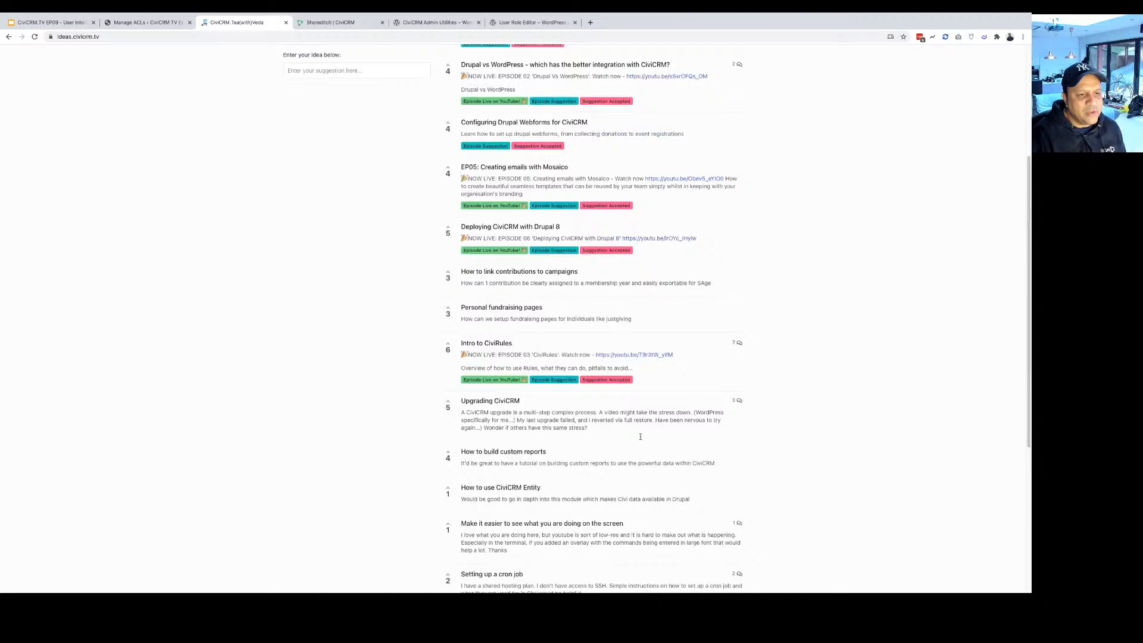
scroll(641, 437, "up", 2)
scroll(715, 430, "down", 5)
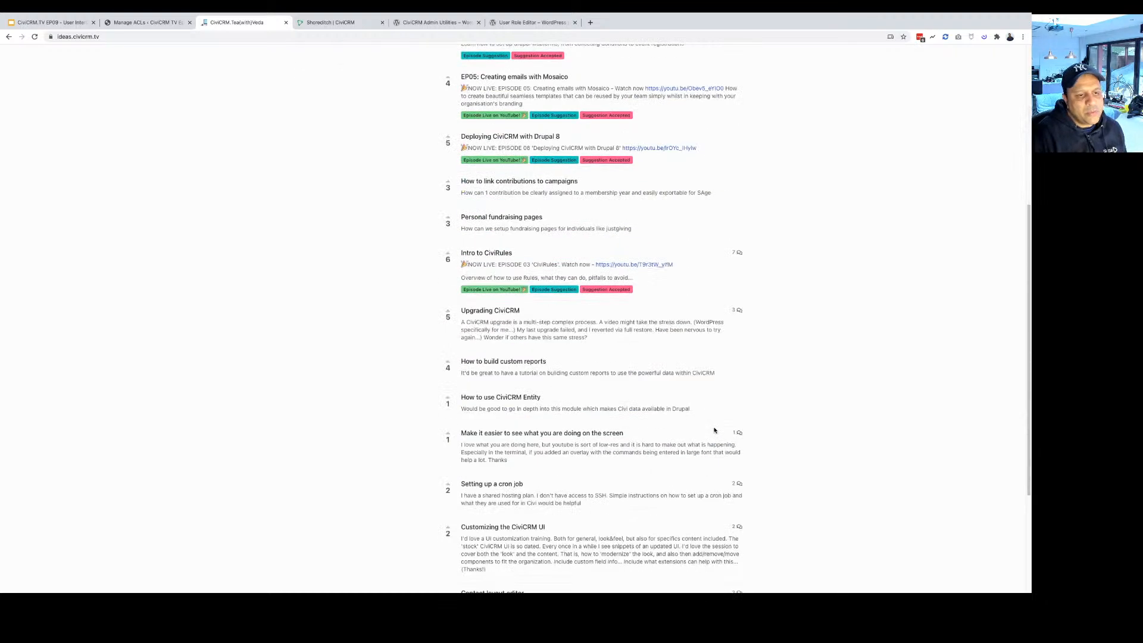
scroll(685, 450, "down", 1)
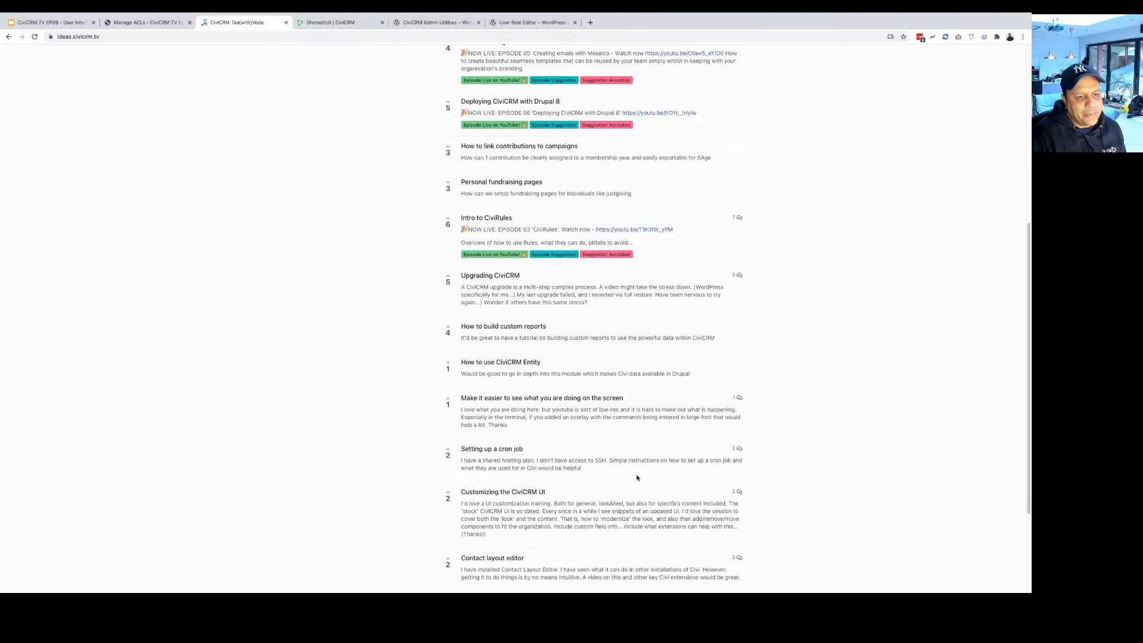
scroll(636, 478, "up", 4)
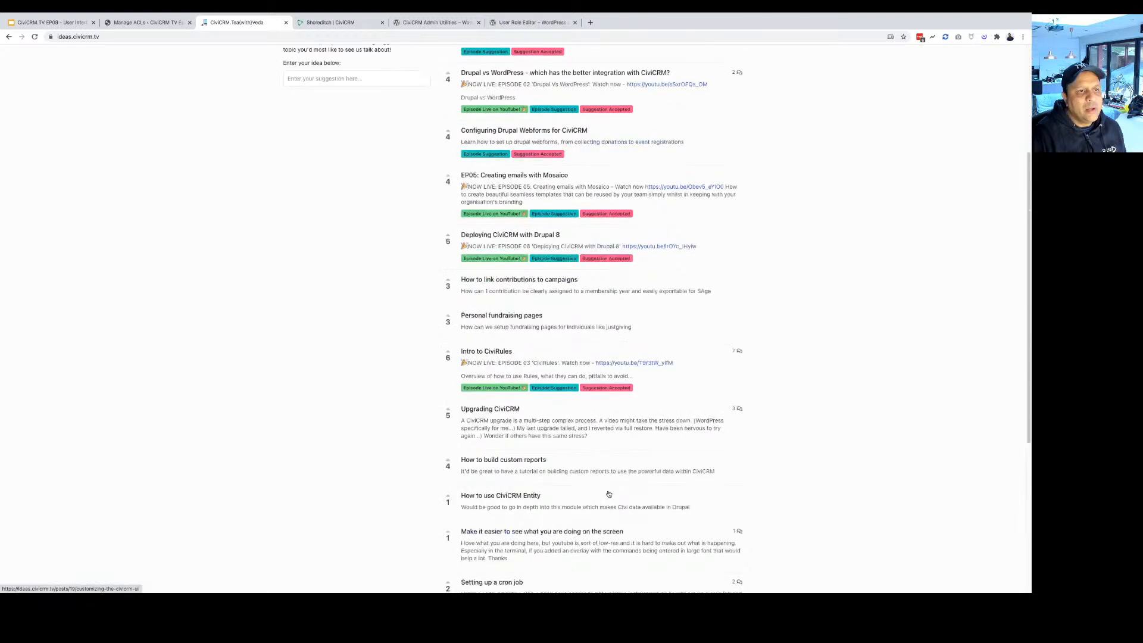
scroll(609, 495, "up", 6)
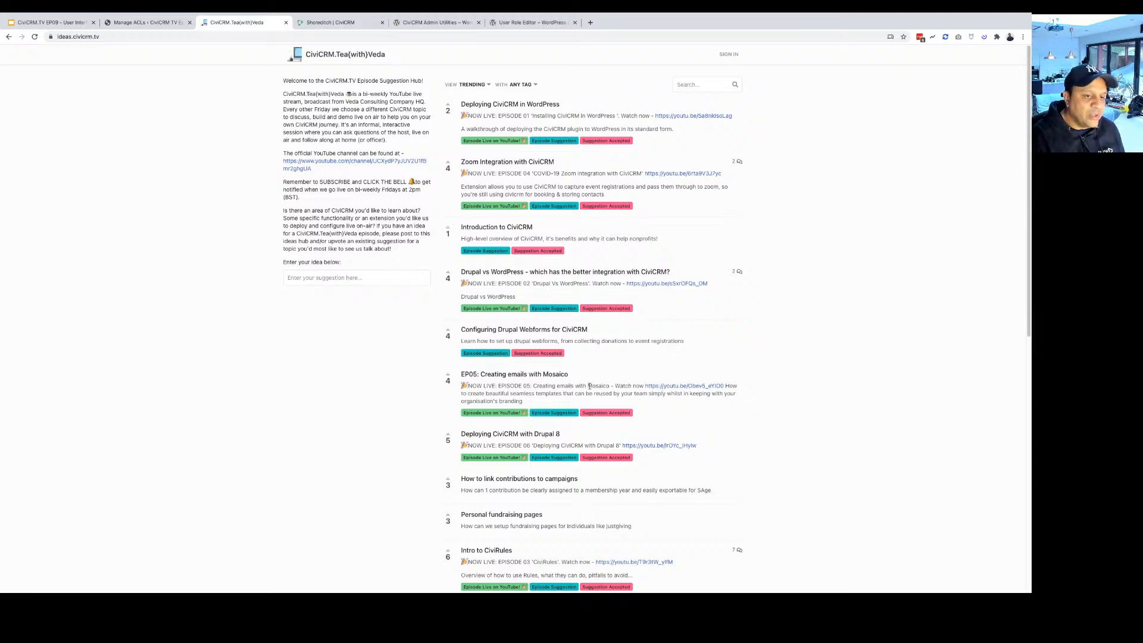
scroll(693, 400, "down", 2)
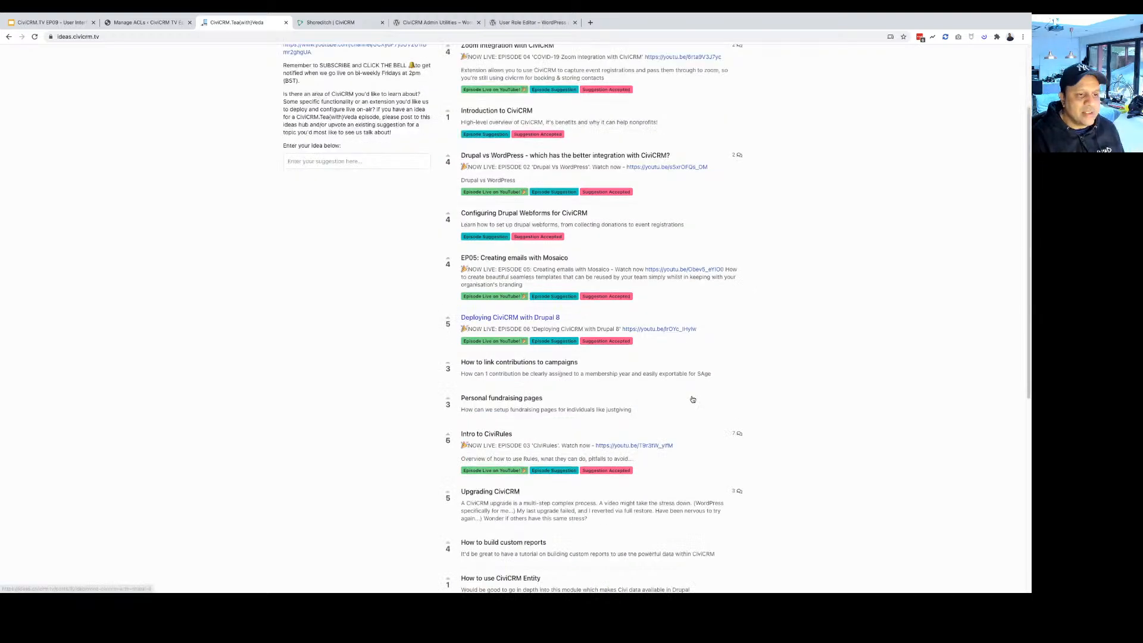